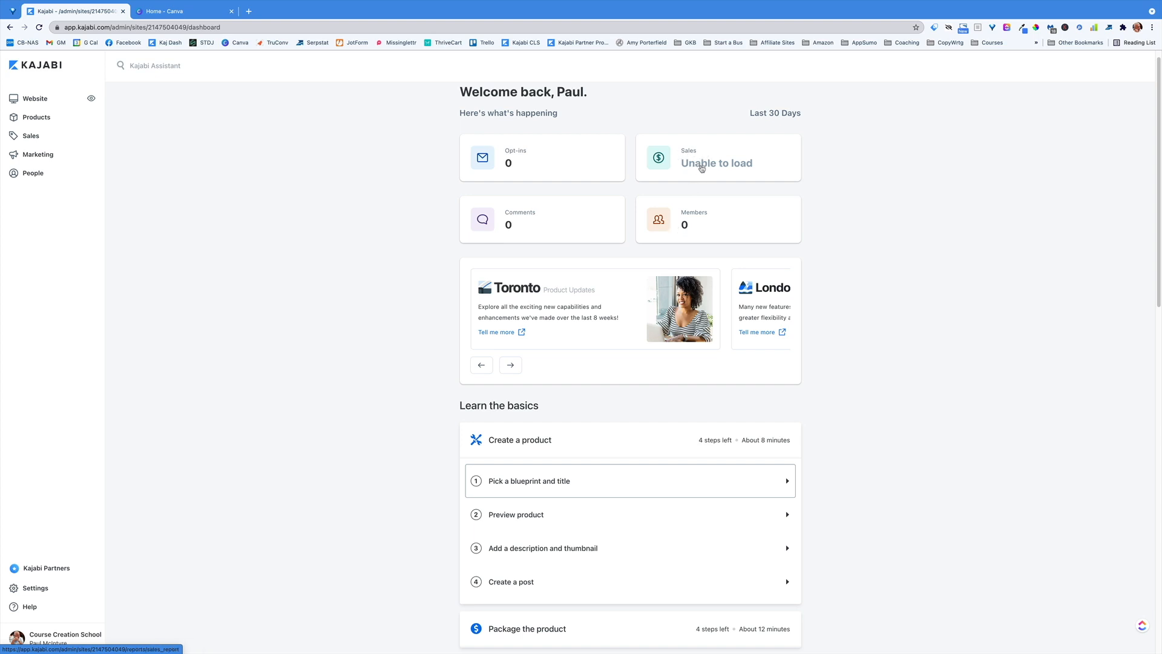
Review the dashboard's statistics, product updates, learning checklist and training resource cards
{"action": "scroll", "coordinate": [431, 365], "scroll_direction": "down", "scroll_amount": 3}
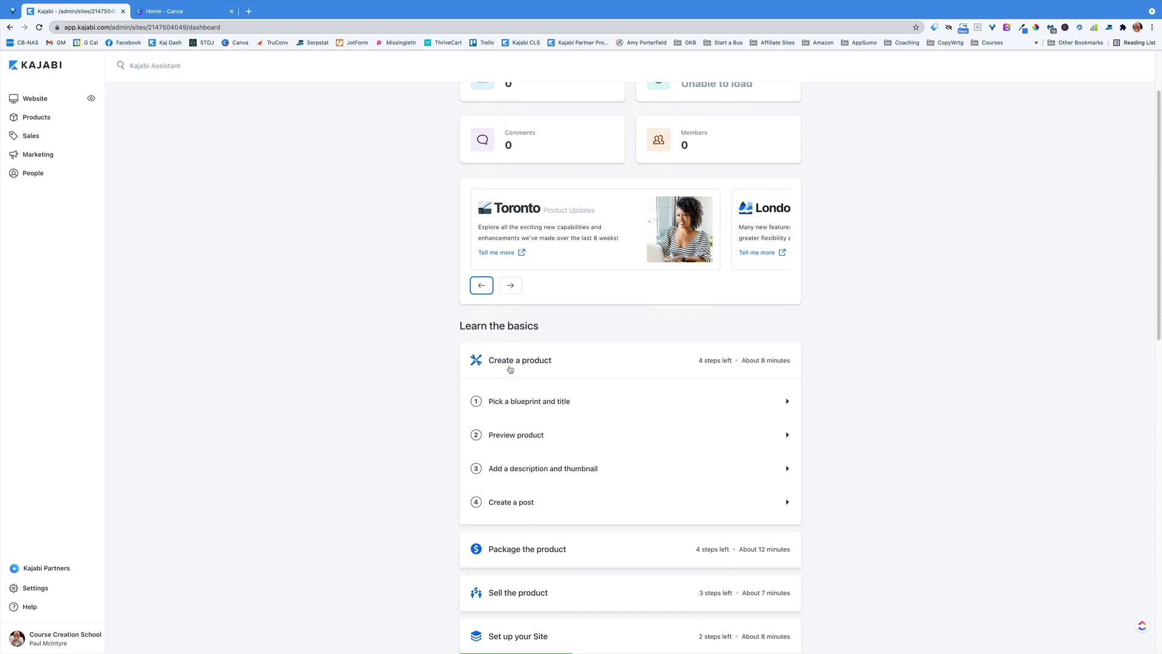
{"action": "scroll", "coordinate": [485, 376], "scroll_direction": "down", "scroll_amount": 3}
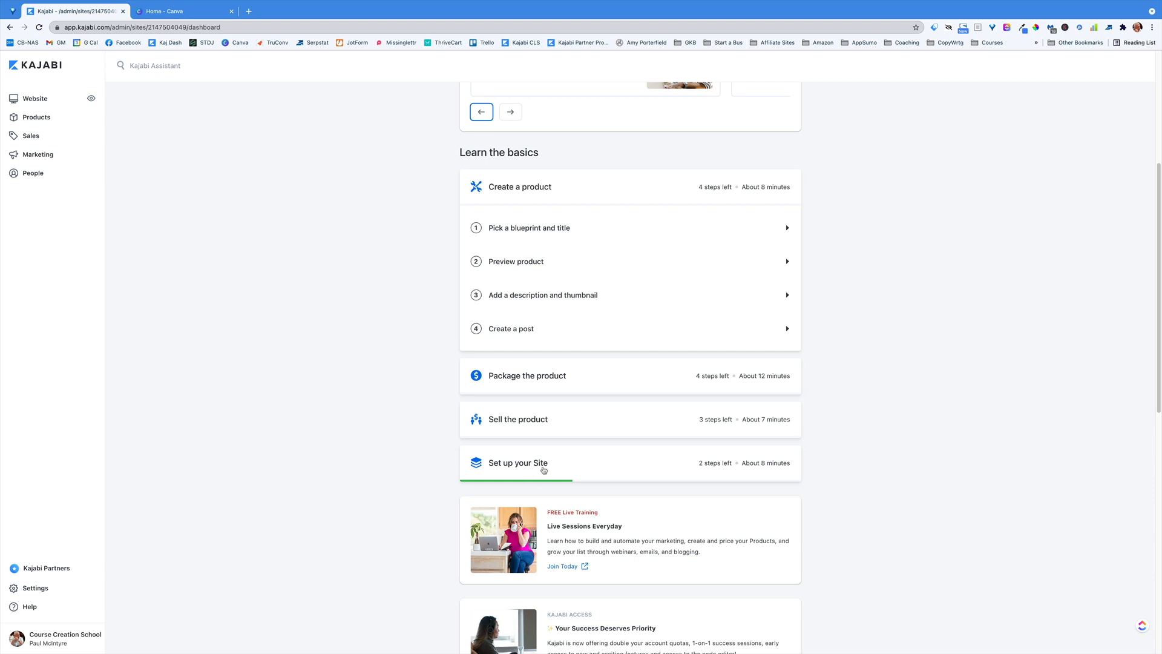
{"action": "scroll", "coordinate": [408, 463], "scroll_direction": "up", "scroll_amount": 1}
{"action": "scroll", "coordinate": [408, 462], "scroll_direction": "down", "scroll_amount": 5}
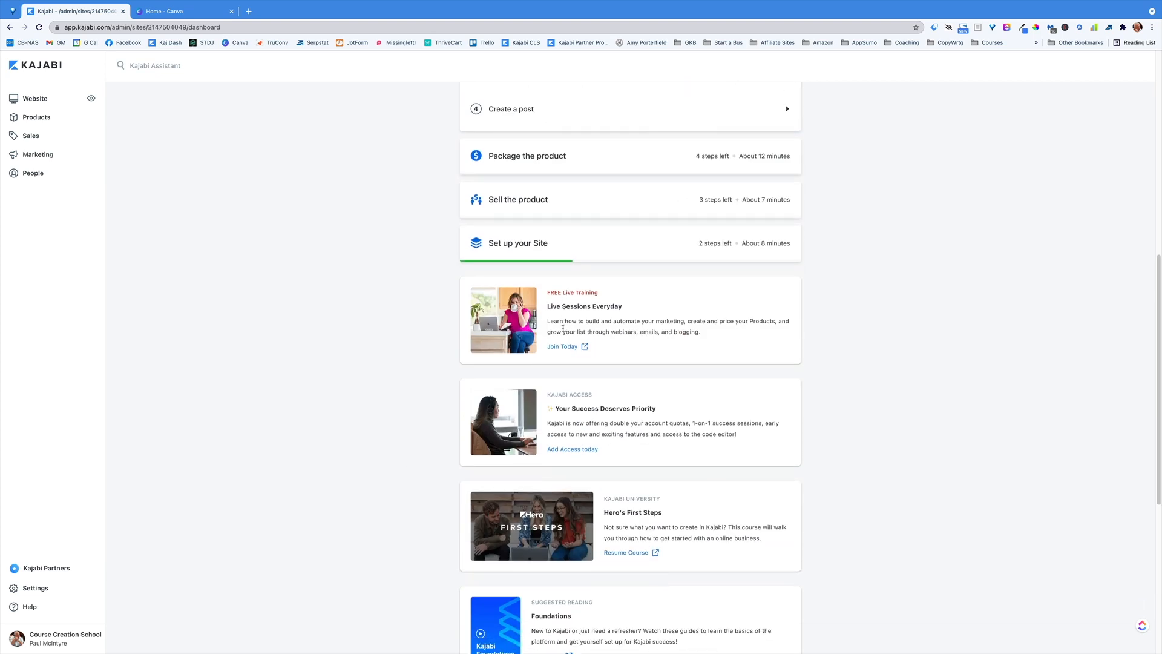
{"action": "scroll", "coordinate": [608, 354], "scroll_direction": "down", "scroll_amount": 3}
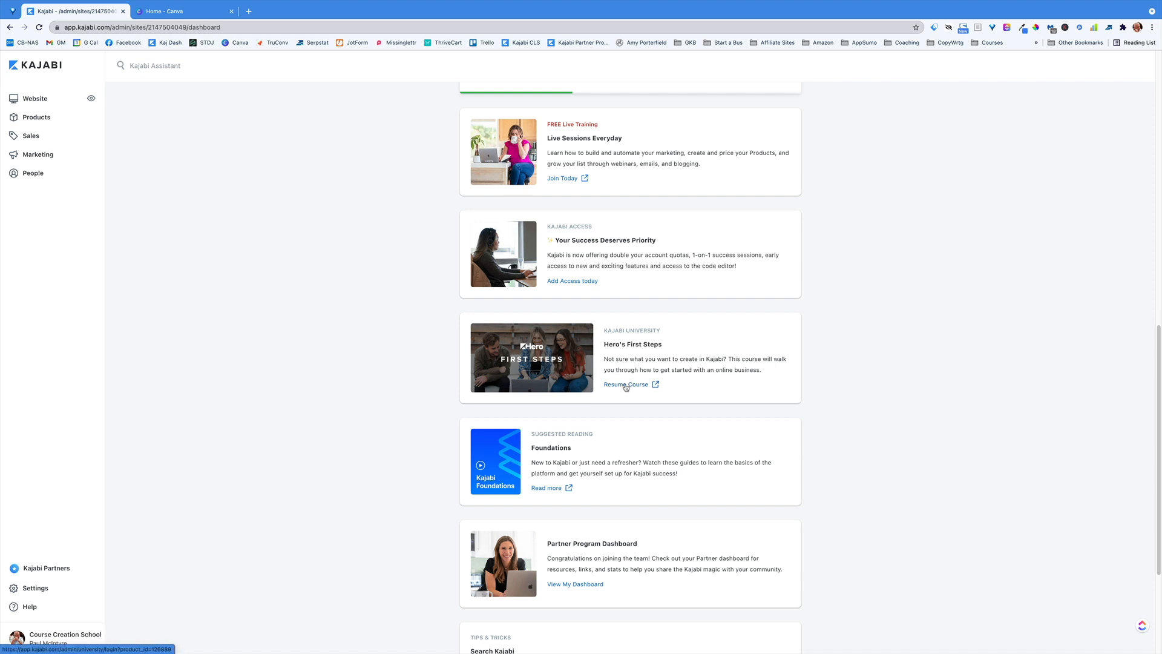
{"action": "scroll", "coordinate": [420, 461], "scroll_direction": "up", "scroll_amount": 15}
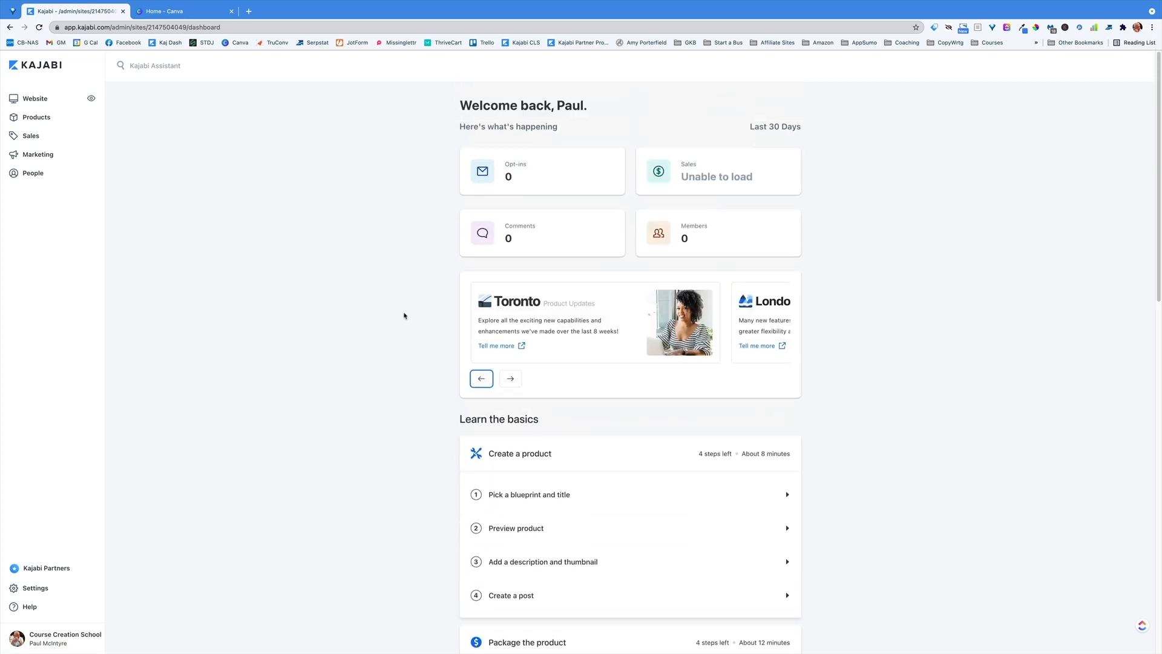
{"action": "scroll", "coordinate": [376, 232], "scroll_direction": "down", "scroll_amount": 1}
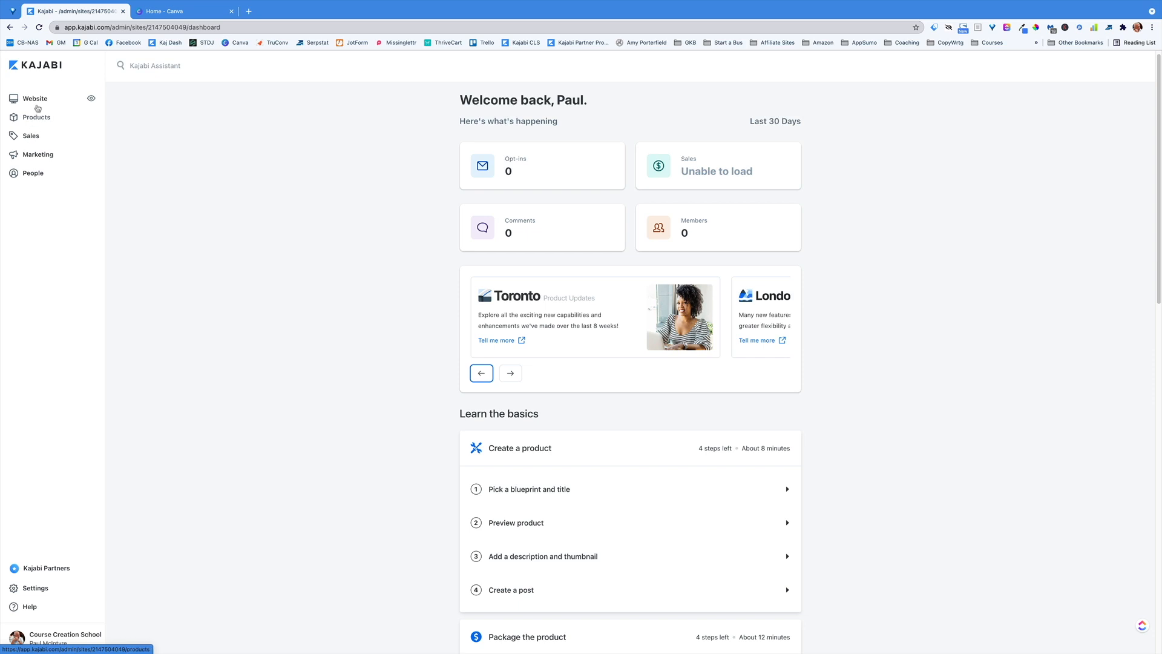
Look through the Website, Products and Sales sections, including the offers, coupons and affiliates pages
{"action": "left_click", "coordinate": [37, 104]}
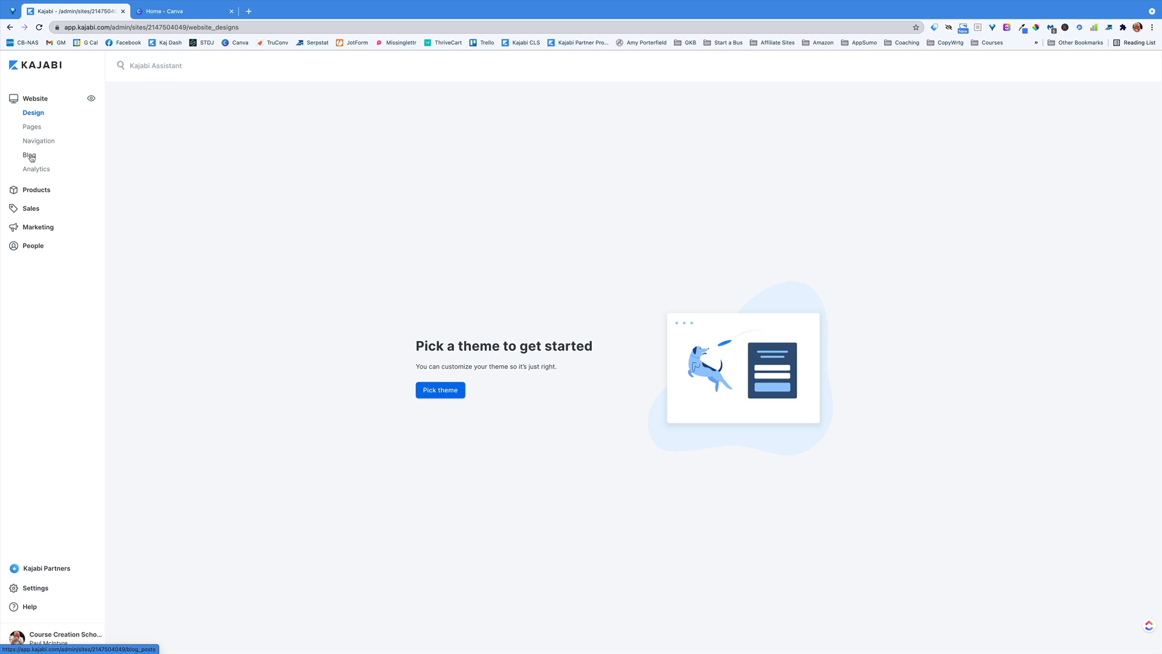
{"action": "left_click", "coordinate": [36, 192]}
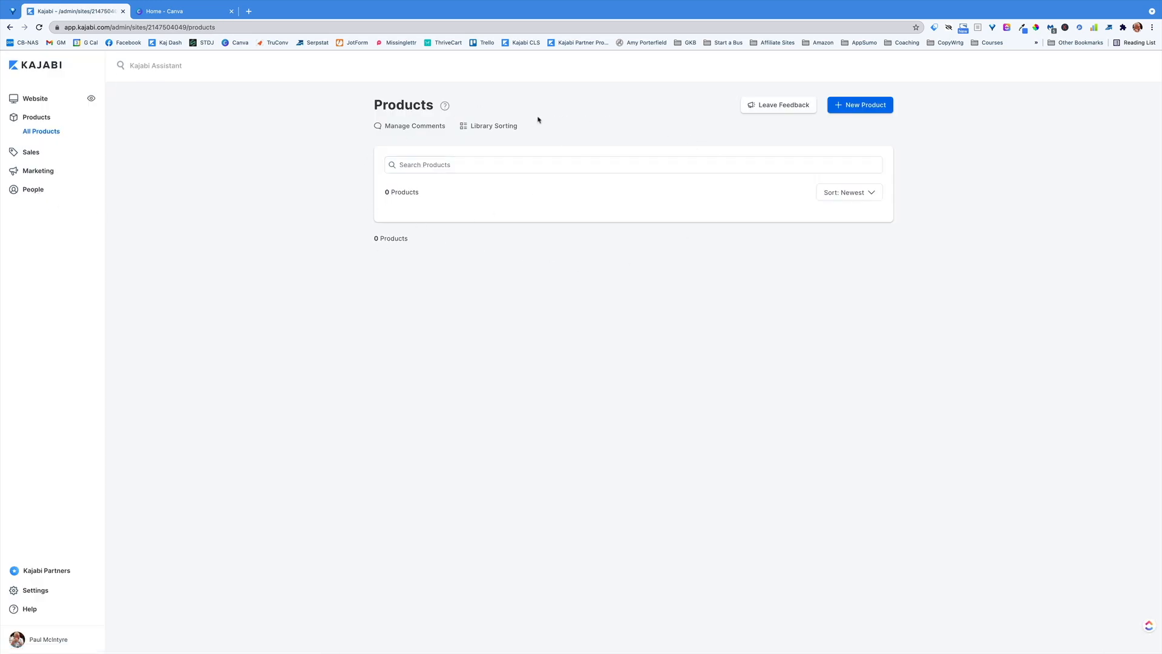
{"action": "left_click", "coordinate": [35, 153]}
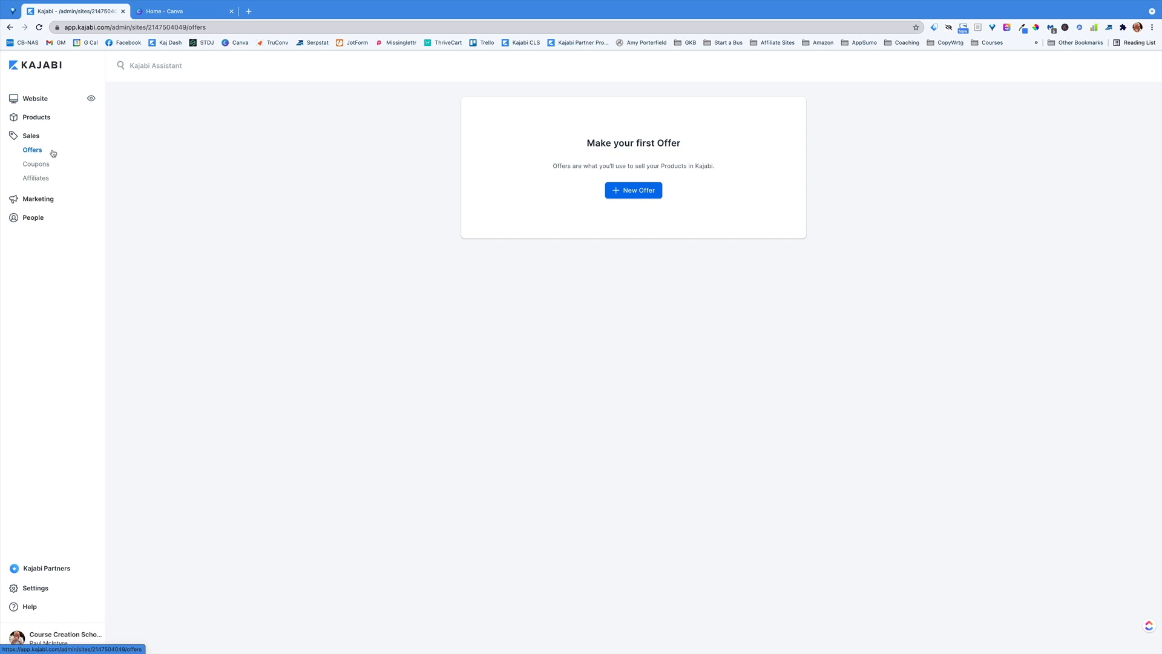
{"action": "left_click", "coordinate": [38, 164]}
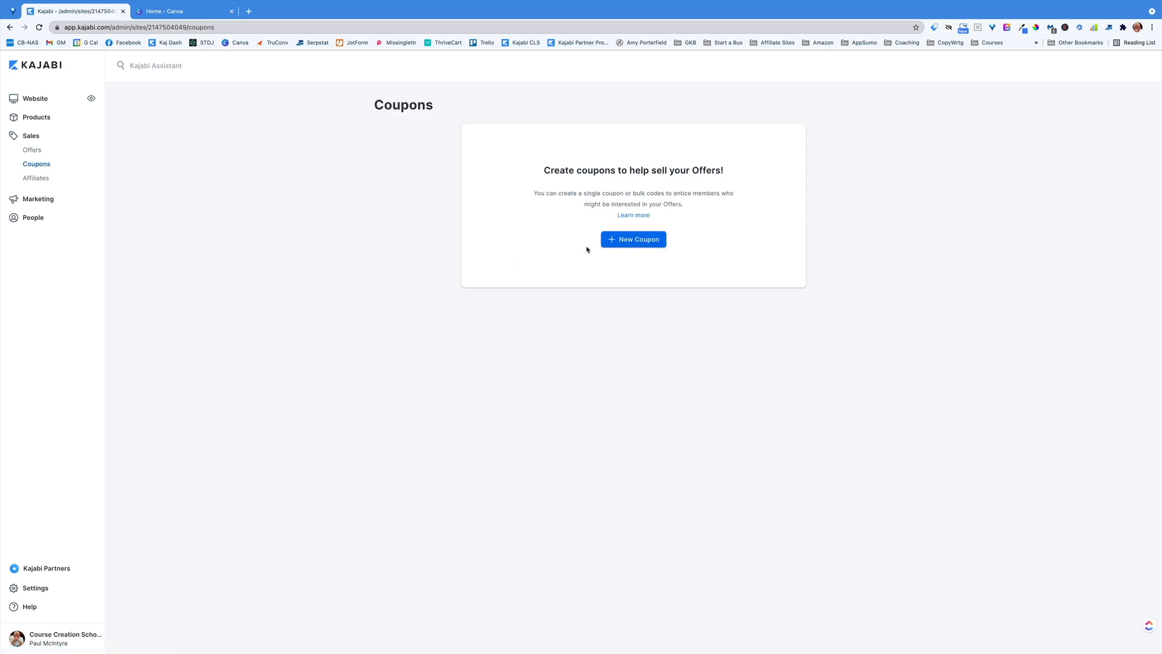
{"action": "left_click", "coordinate": [36, 178]}
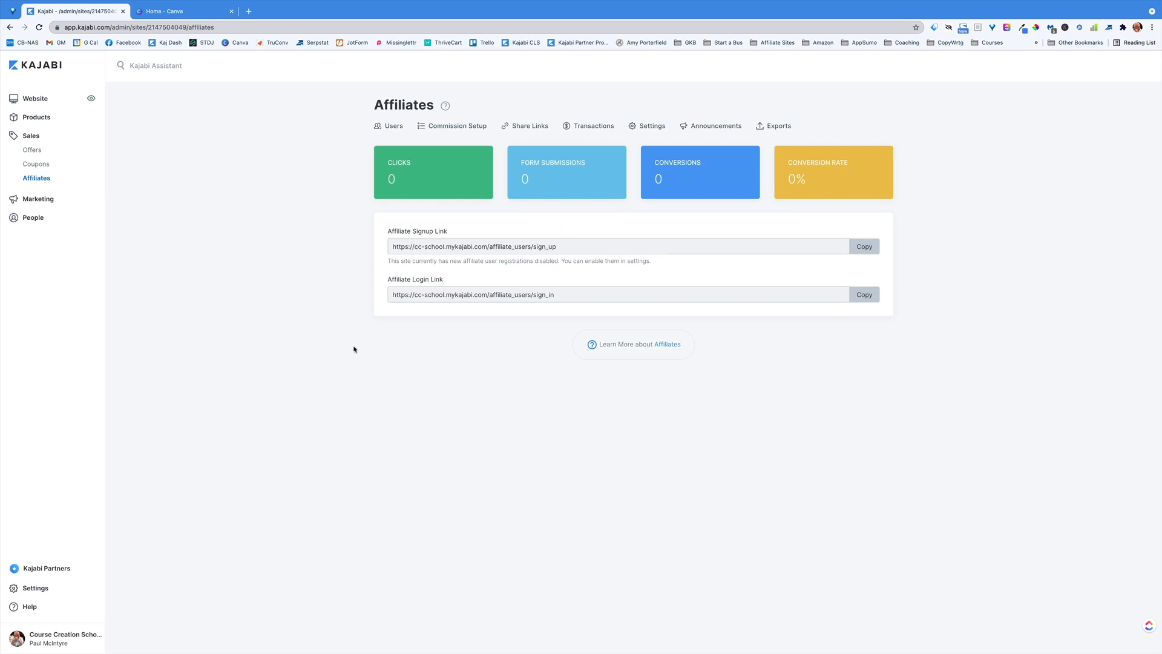
Examine the marketing settings, including the contact address, company logo and email domain options
{"action": "left_click", "coordinate": [53, 201]}
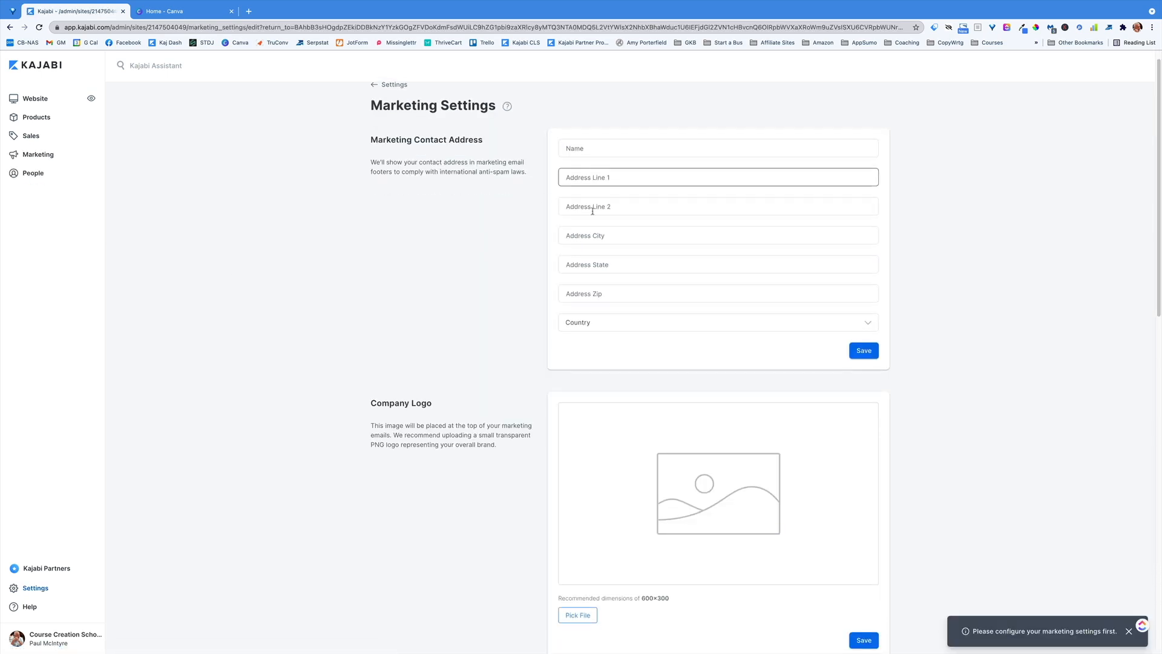
{"action": "scroll", "coordinate": [538, 389], "scroll_direction": "down", "scroll_amount": 1}
{"action": "scroll", "coordinate": [538, 389], "scroll_direction": "down", "scroll_amount": 5}
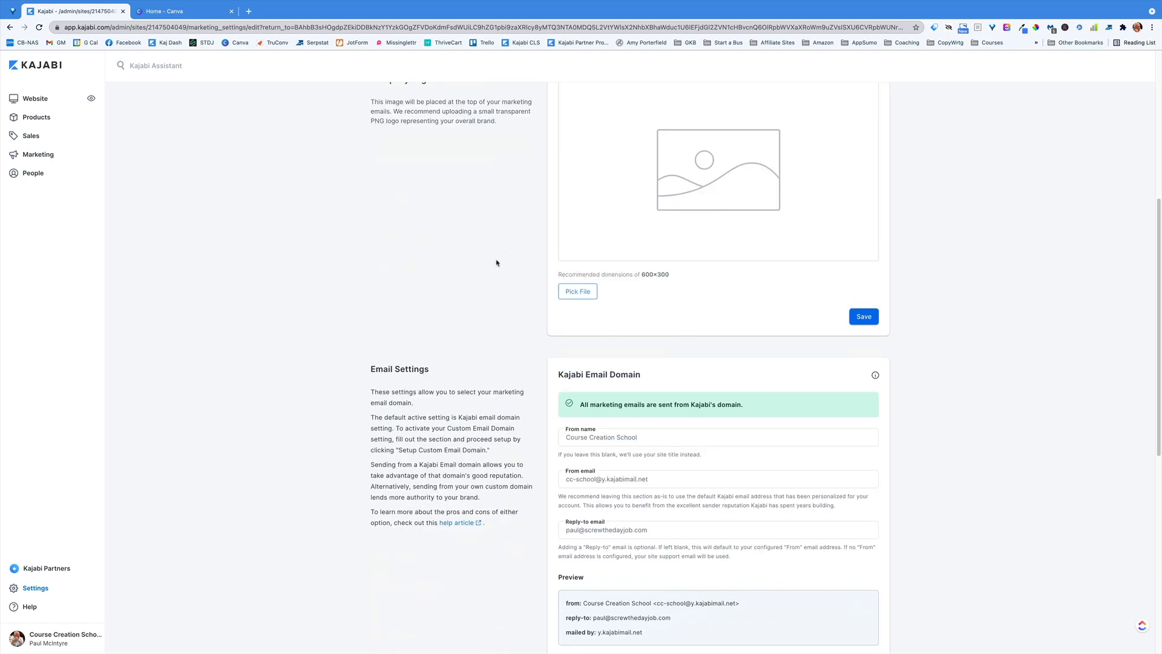
{"action": "scroll", "coordinate": [497, 263], "scroll_direction": "down", "scroll_amount": 3}
{"action": "scroll", "coordinate": [499, 245], "scroll_direction": "down", "scroll_amount": 3}
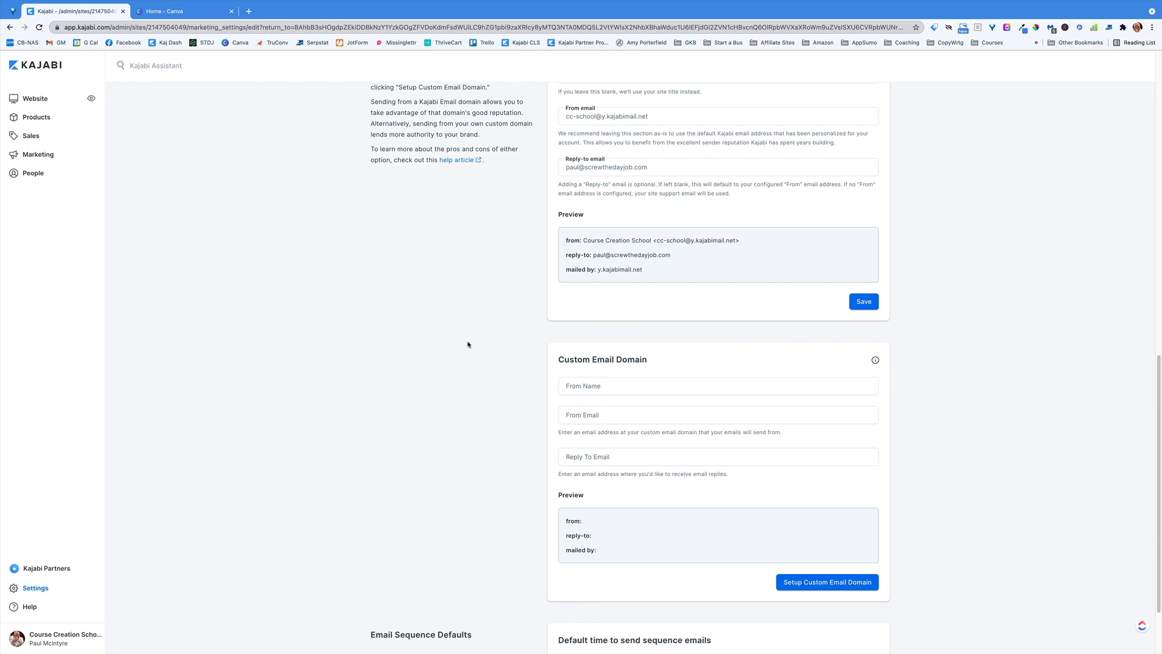
{"action": "scroll", "coordinate": [466, 342], "scroll_direction": "up", "scroll_amount": 10}
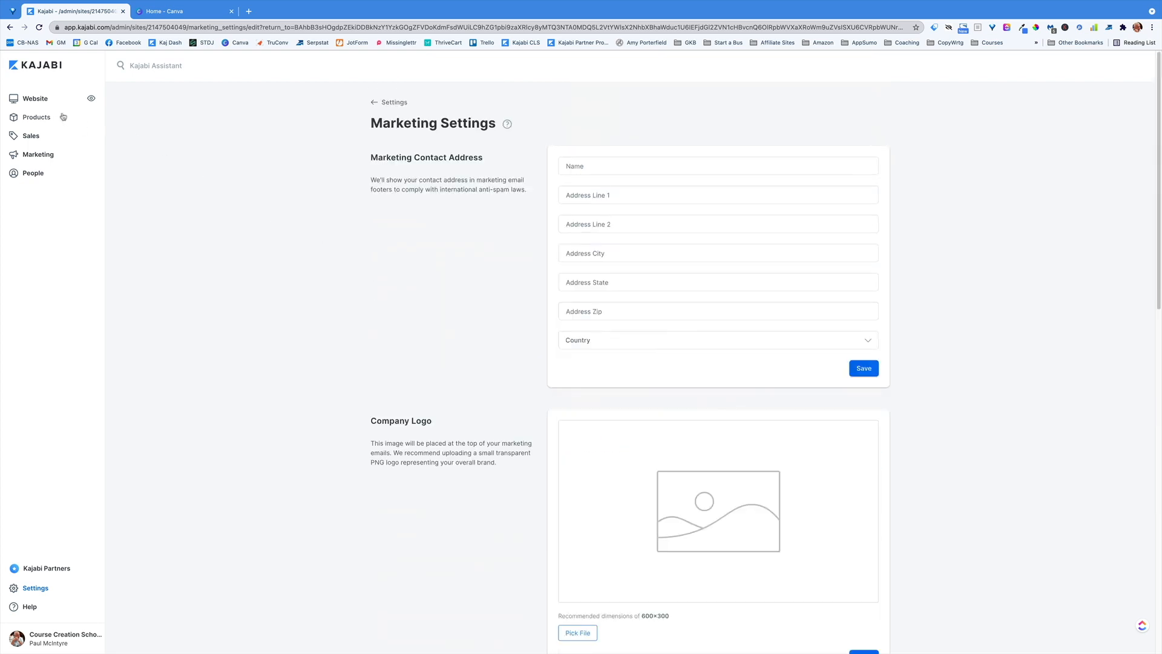
Revisit the website design page and the Marketing section
{"action": "left_click", "coordinate": [37, 98]}
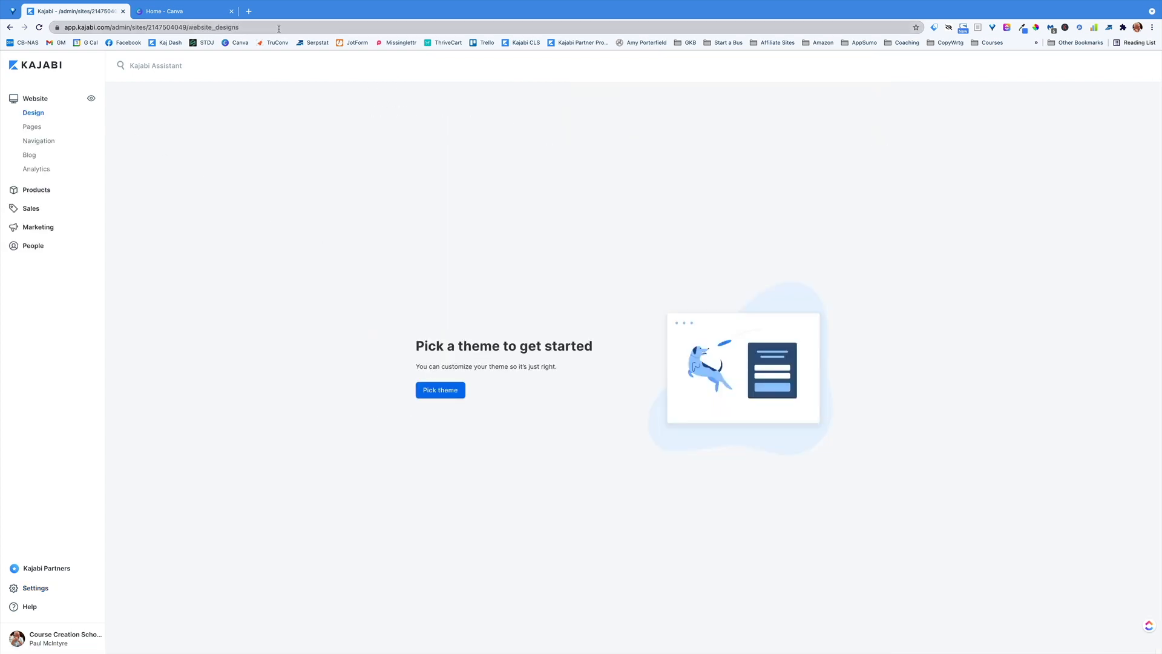
{"action": "left_click", "coordinate": [34, 100]}
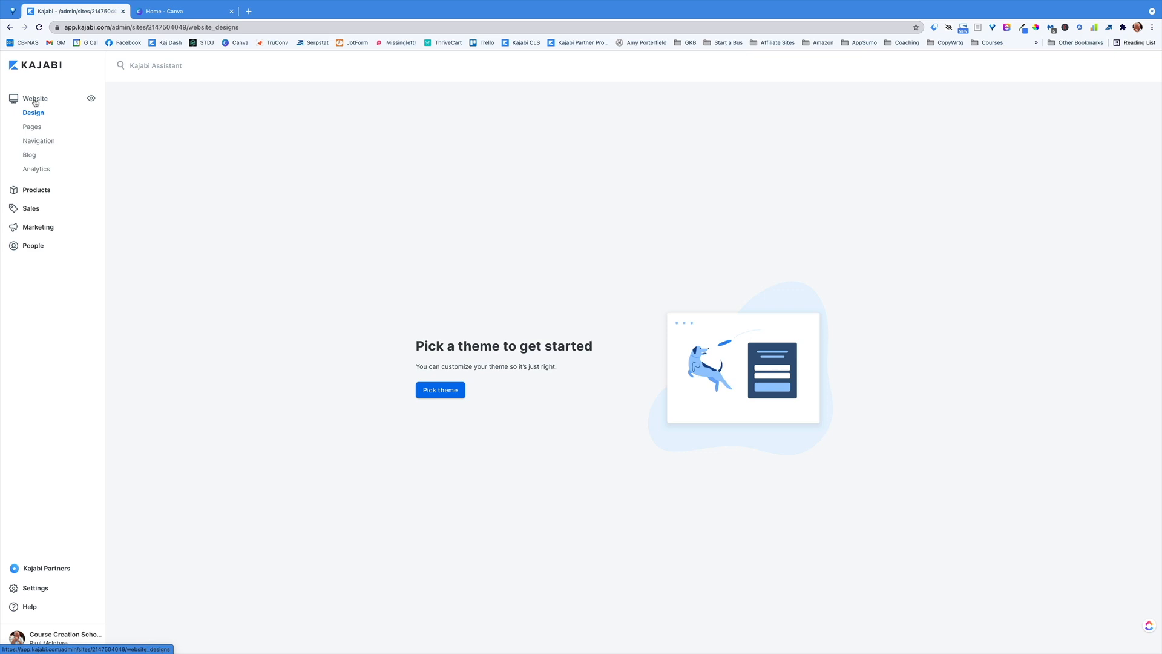
{"action": "left_click", "coordinate": [25, 227]}
View the contacts and assessments pages under People, and the overview of site and account settings
{"action": "left_click", "coordinate": [34, 174]}
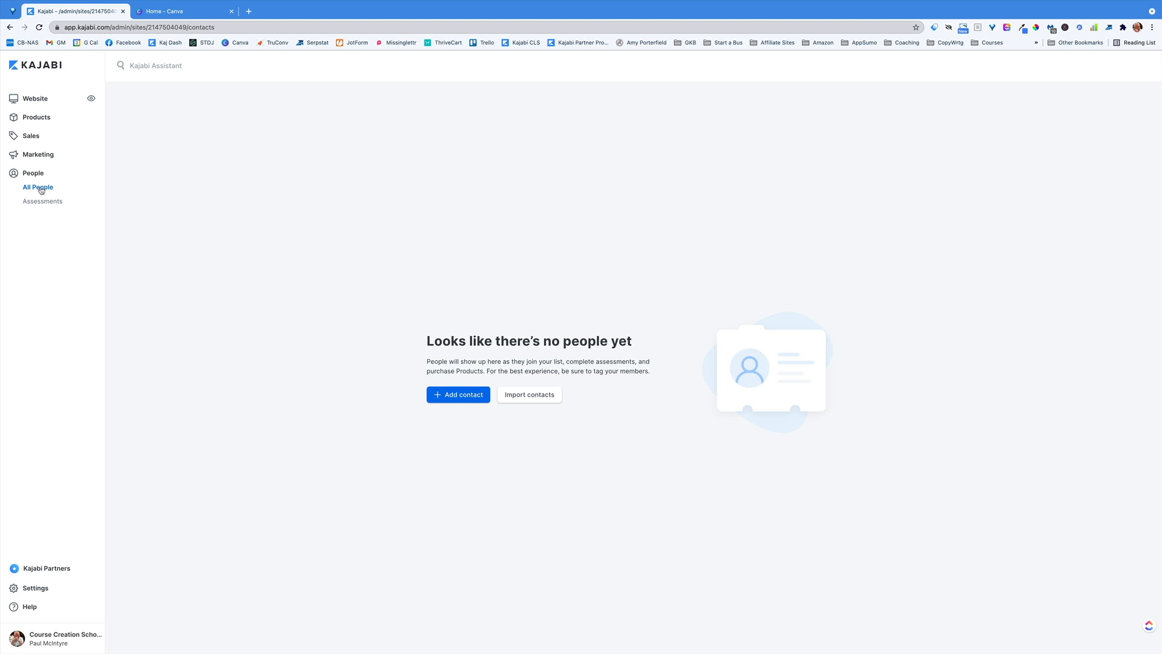
{"action": "left_click", "coordinate": [41, 158]}
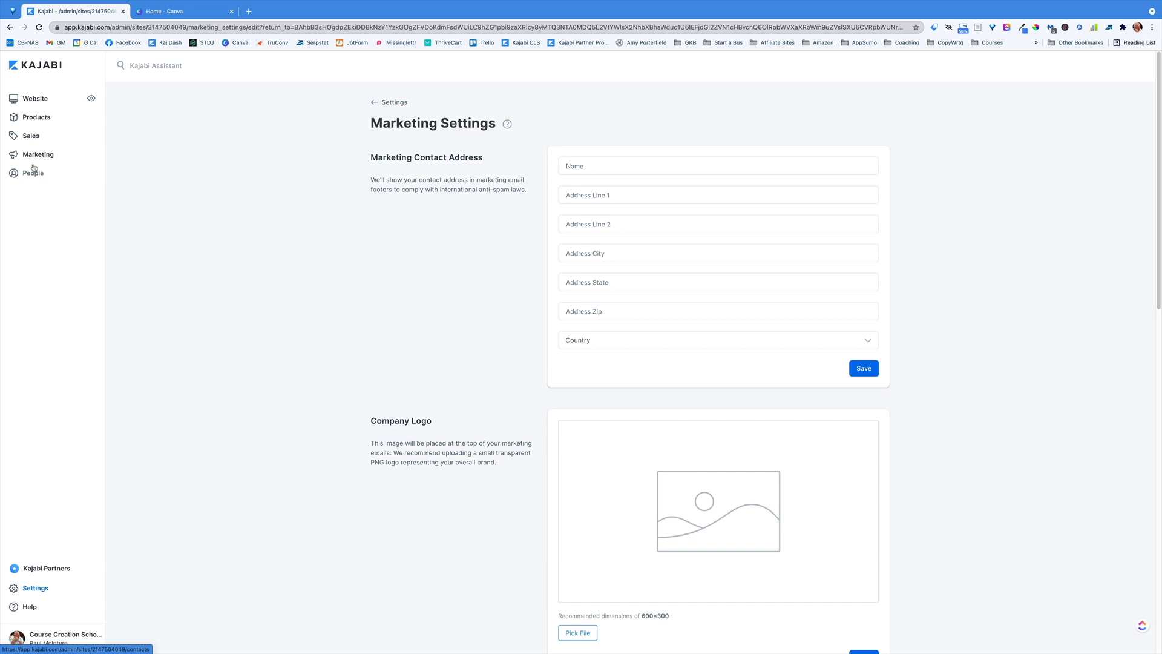
{"action": "left_click", "coordinate": [34, 173]}
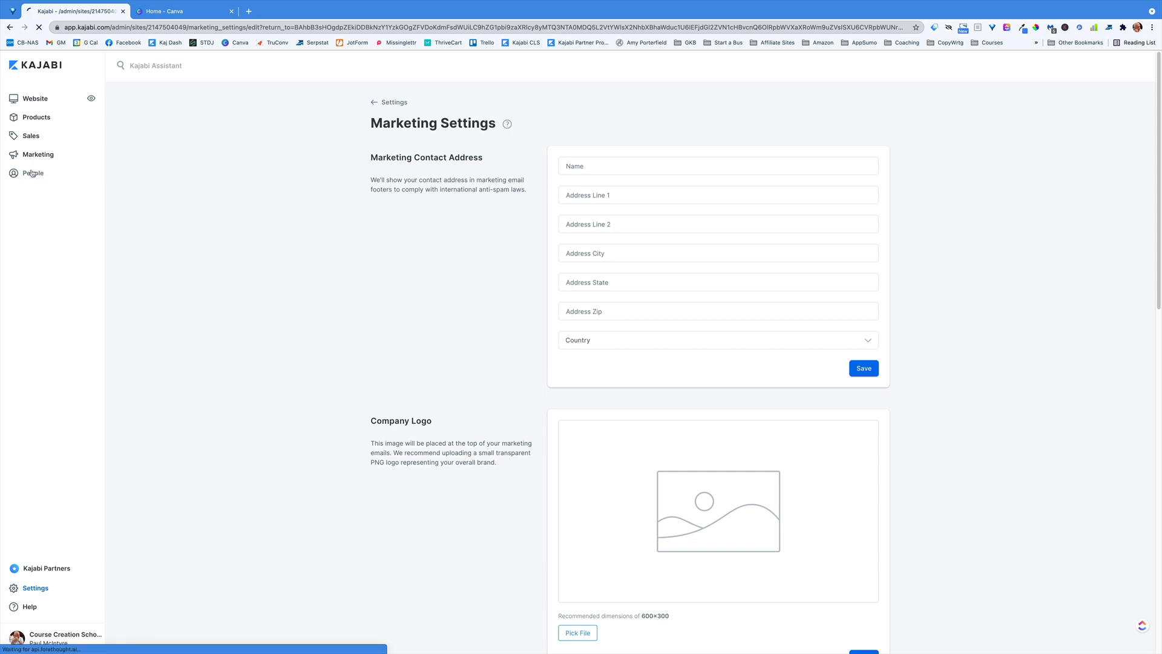
{"action": "left_click", "coordinate": [44, 203]}
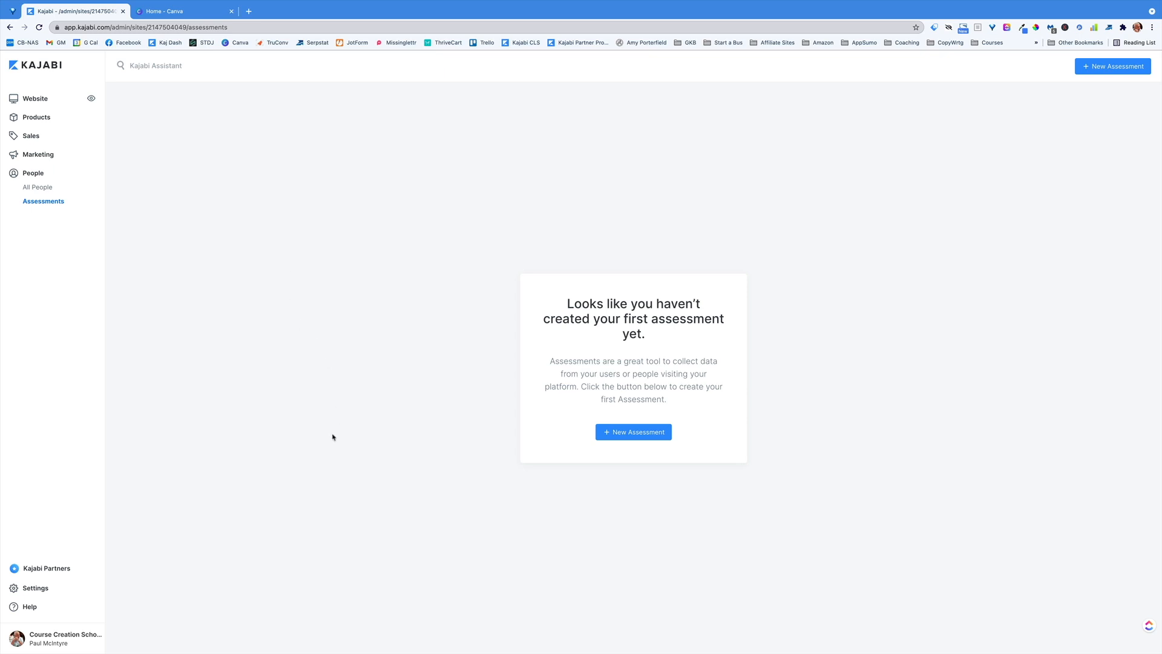
{"action": "left_click", "coordinate": [42, 586]}
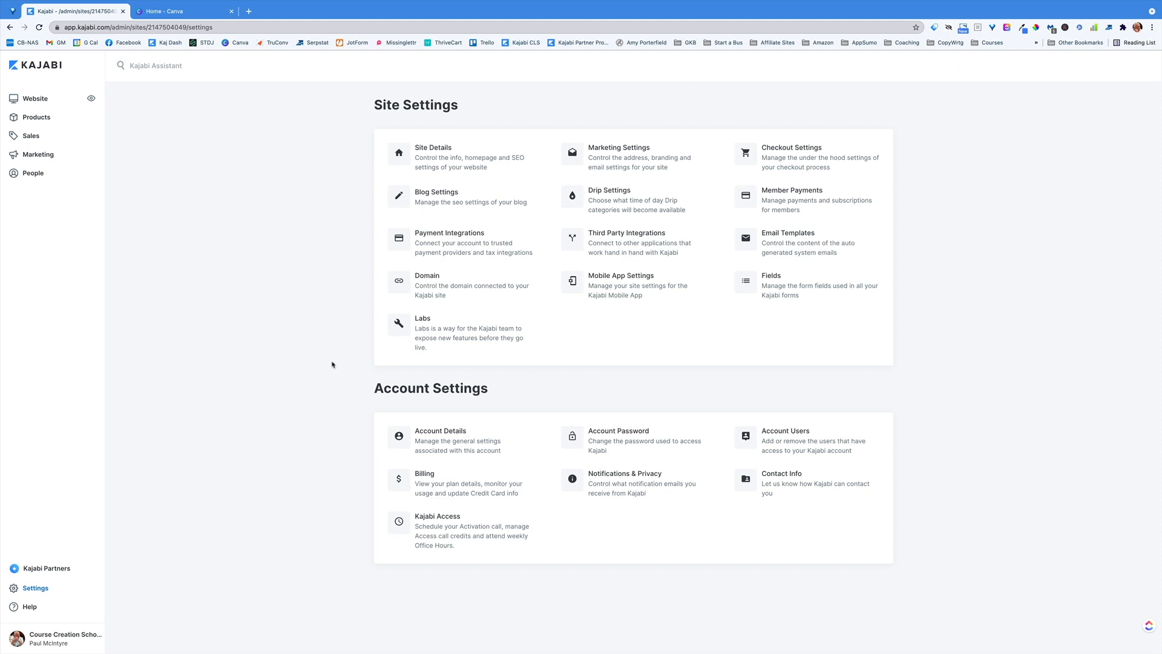
Start a new product from the Online Course blueprint
{"action": "left_click", "coordinate": [48, 121]}
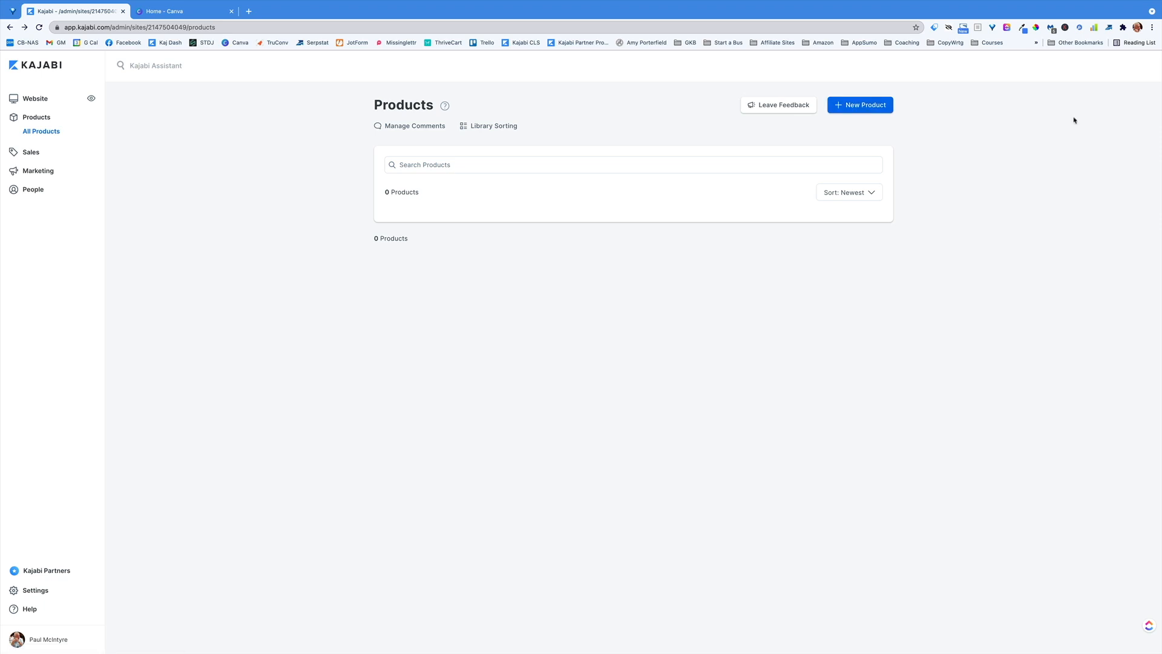
{"action": "left_click", "coordinate": [859, 106]}
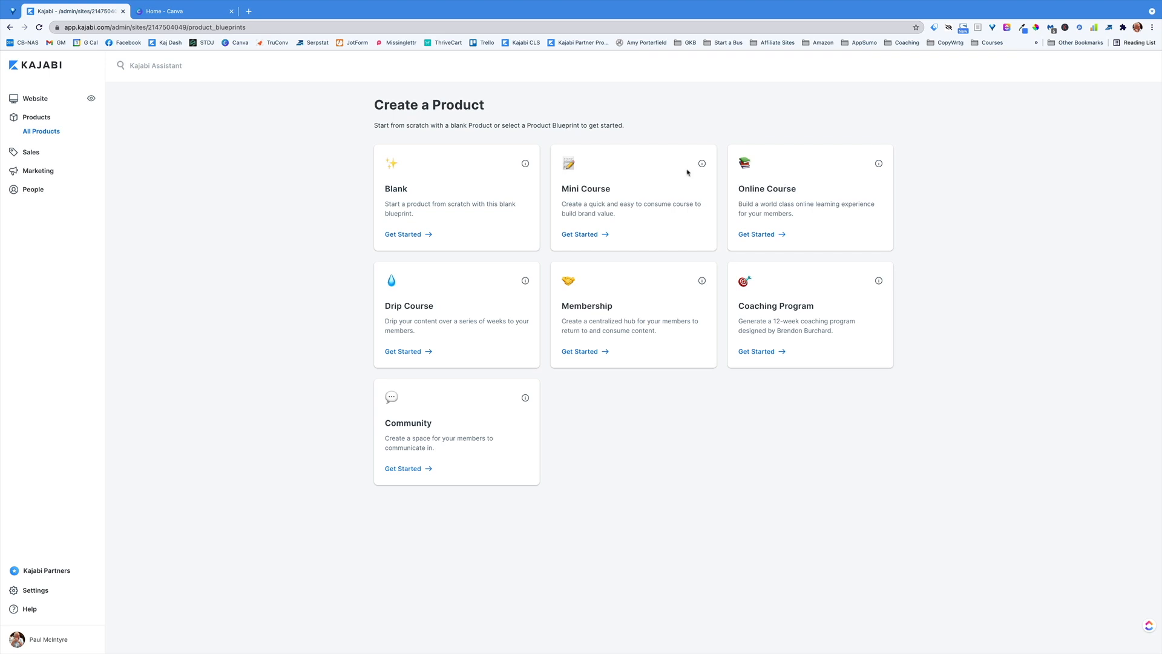
{"action": "left_click", "coordinate": [766, 235]}
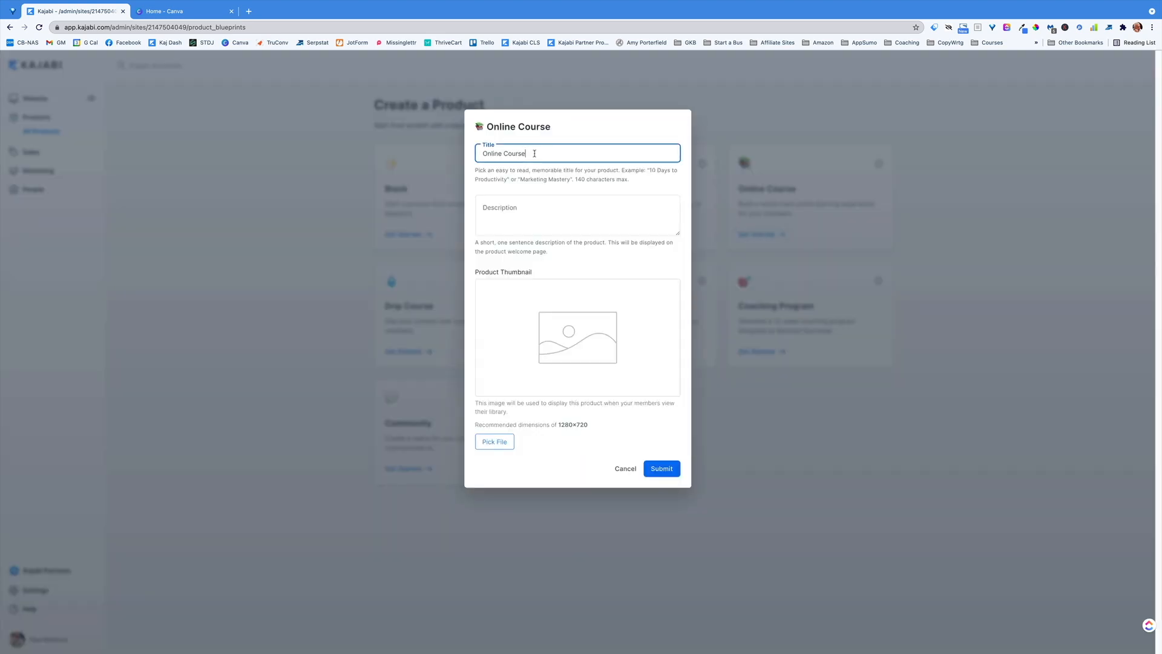
Title the course with the owner's first name followed by "Fishing Course" and set its description to "Learn to fish for Carp and Bass"
{"action": "left_click_drag", "start_coordinate": [502, 151], "coordinate": [475, 150]}
{"action": "type", "text": "Paul's Fishing"}
{"action": "left_click", "coordinate": [527, 205]}
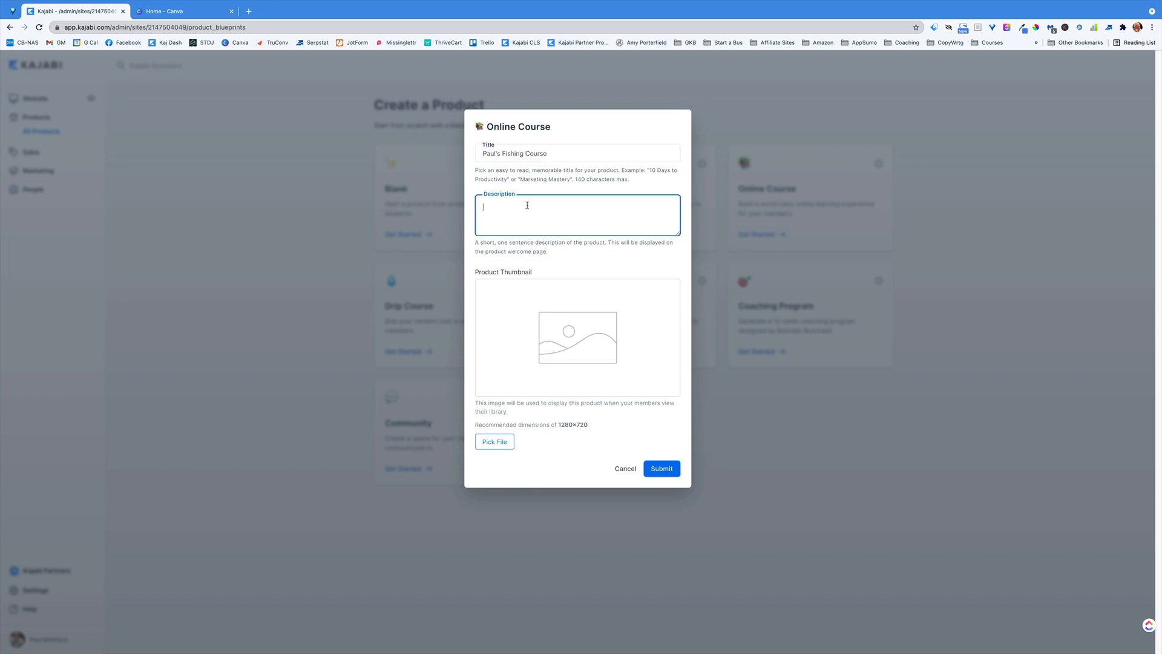
{"action": "type", "text": "Learn to fish for Carp and Bass"}
{"action": "left_click", "coordinate": [529, 310]}
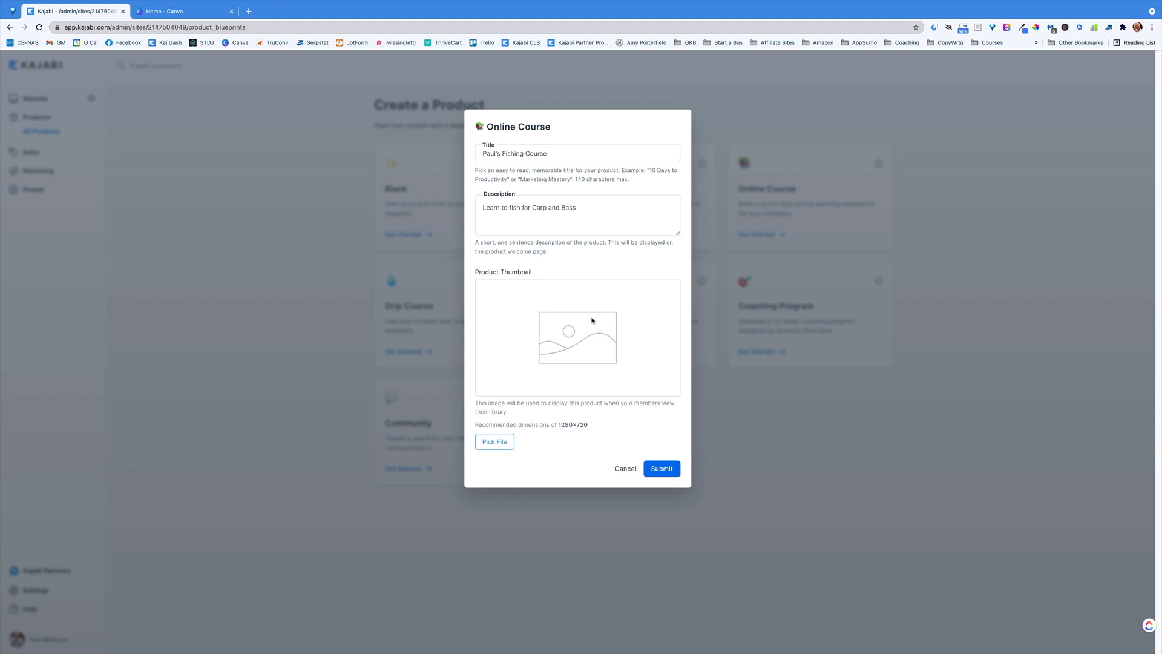
Check the recommended thumbnail dimensions in the course form and create a blank 1280 x 720 px design in Canva
{"action": "key", "text": "ctrl+Tab"}
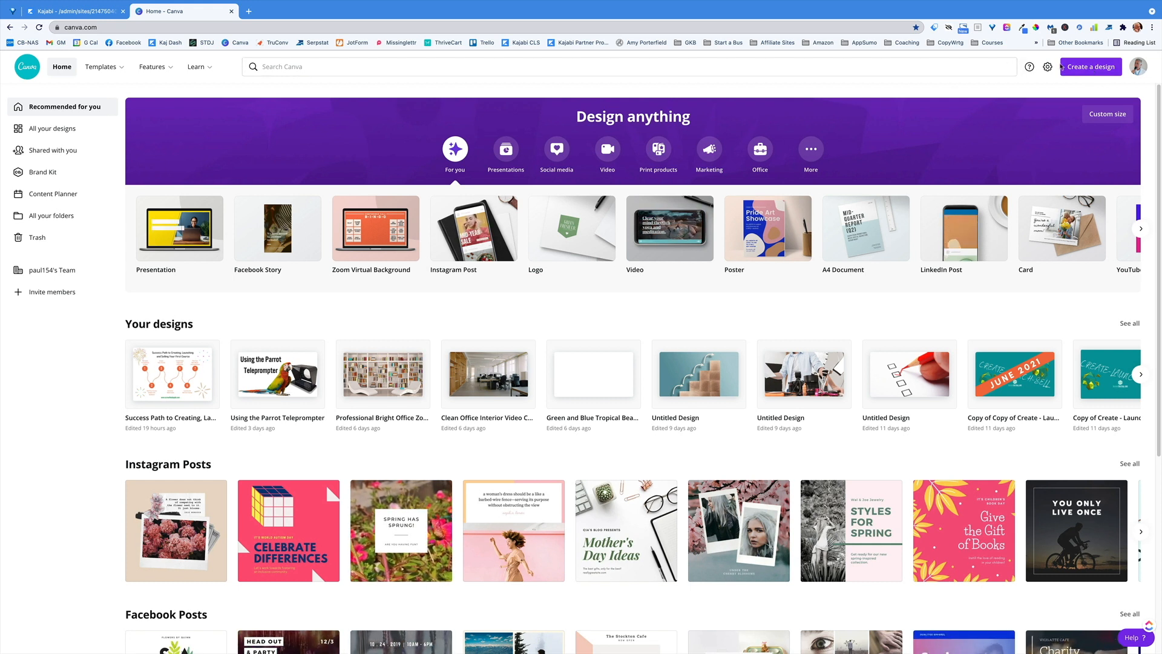
{"action": "left_click", "coordinate": [1090, 70]}
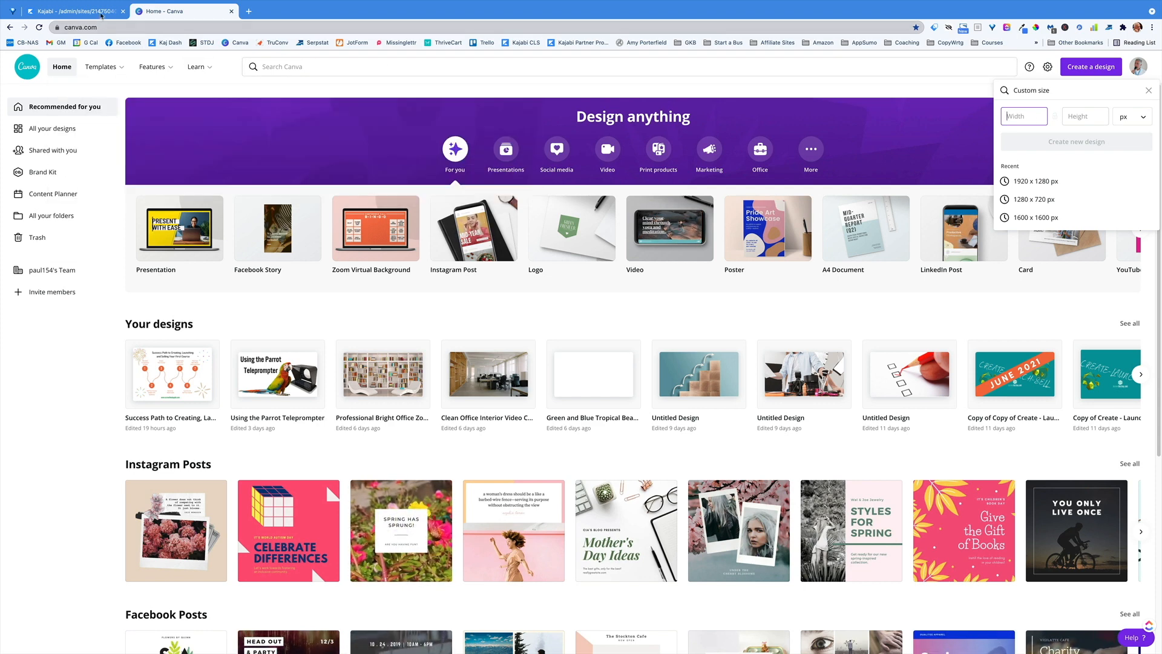
{"action": "left_click", "coordinate": [84, 12]}
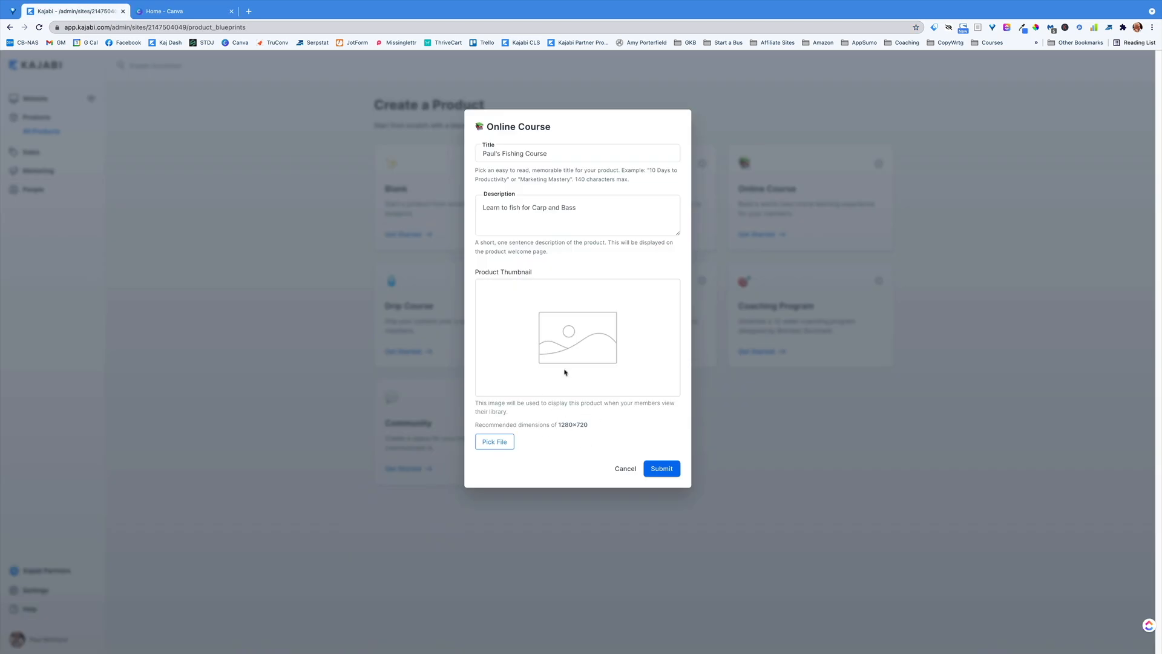
{"action": "left_click", "coordinate": [230, 9]}
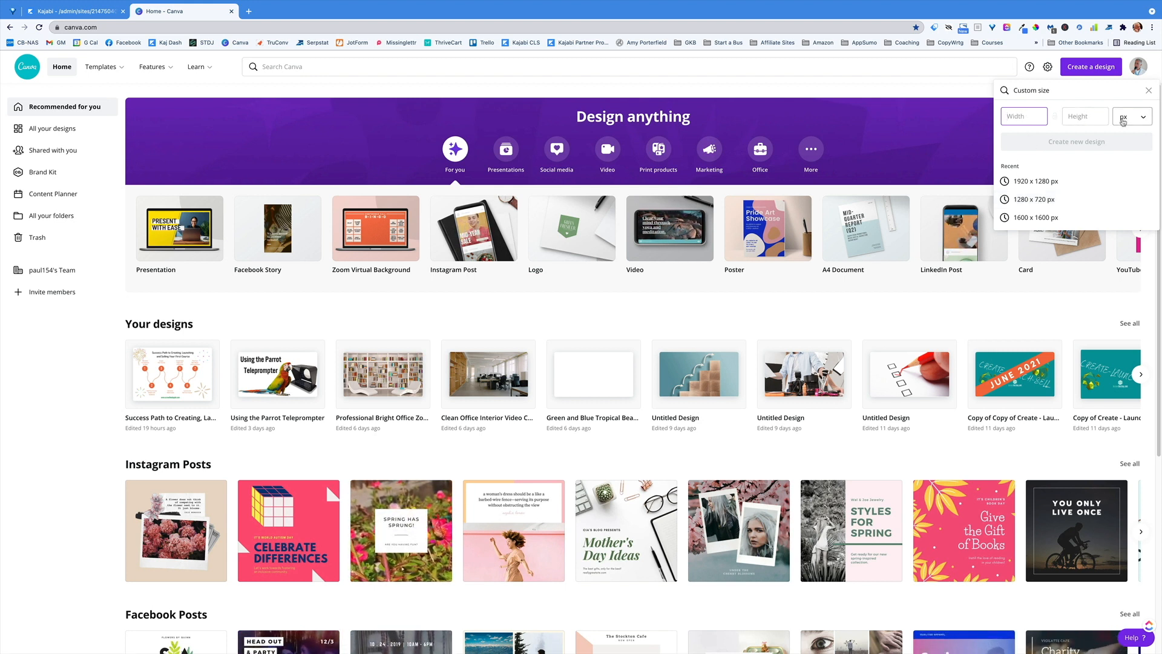
{"action": "left_click", "coordinate": [1051, 203]}
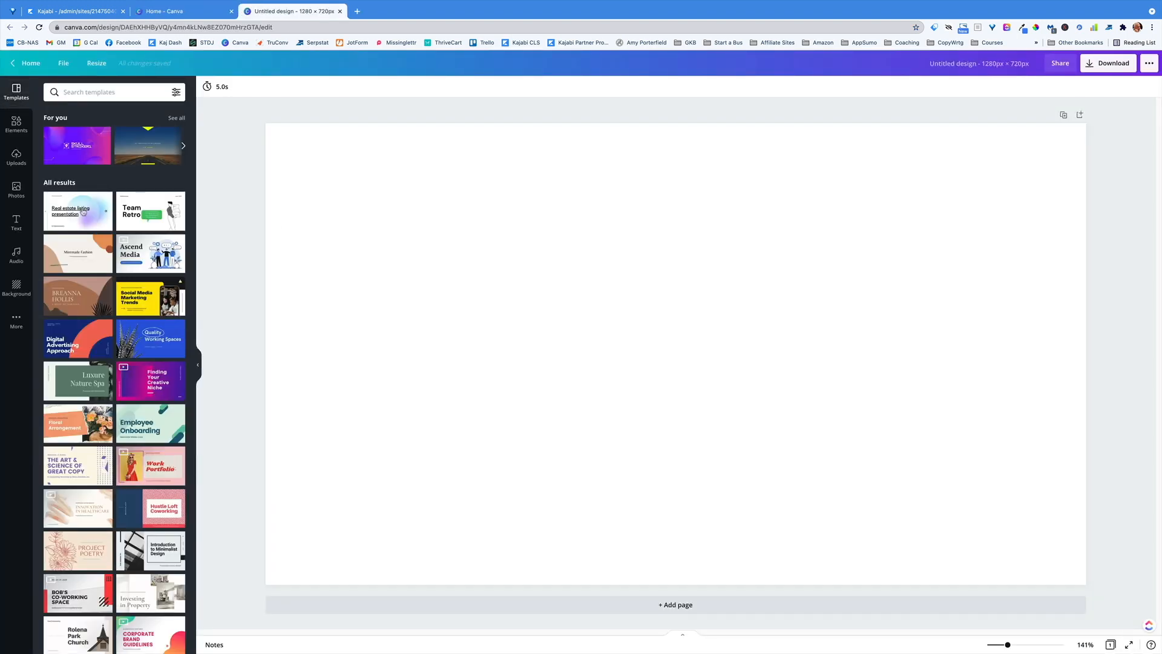
Search the photo library for "fishing" and add the photo of a man and boy fishing from a rock to the design
{"action": "left_click", "coordinate": [17, 189]}
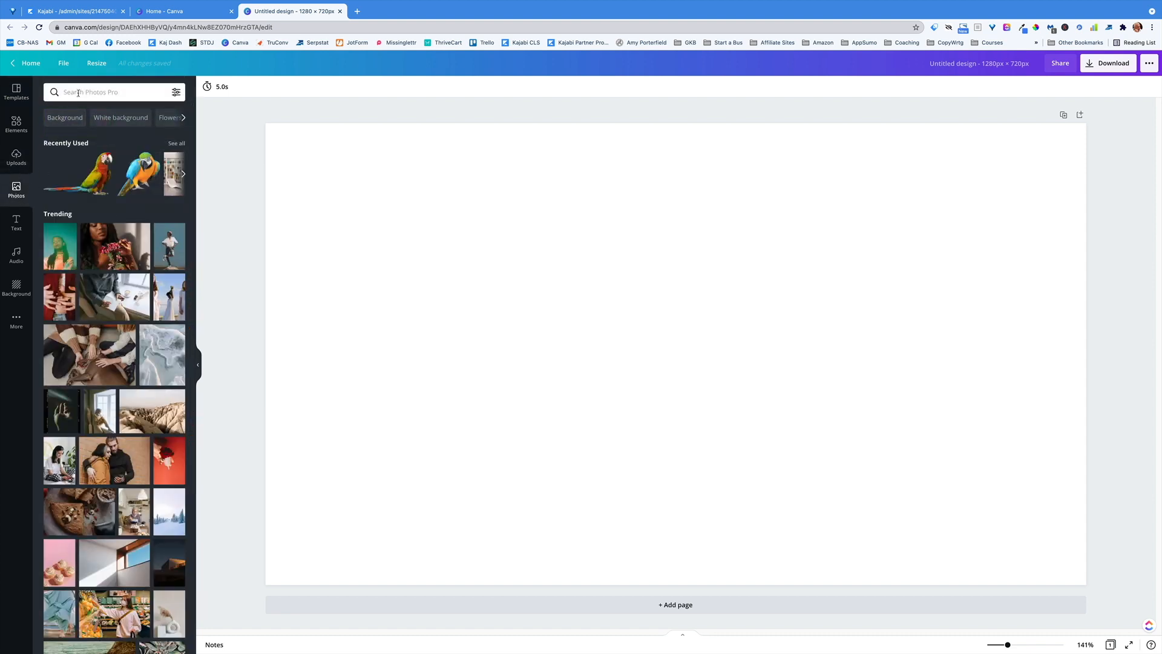
{"action": "type", "text": "fishing"}
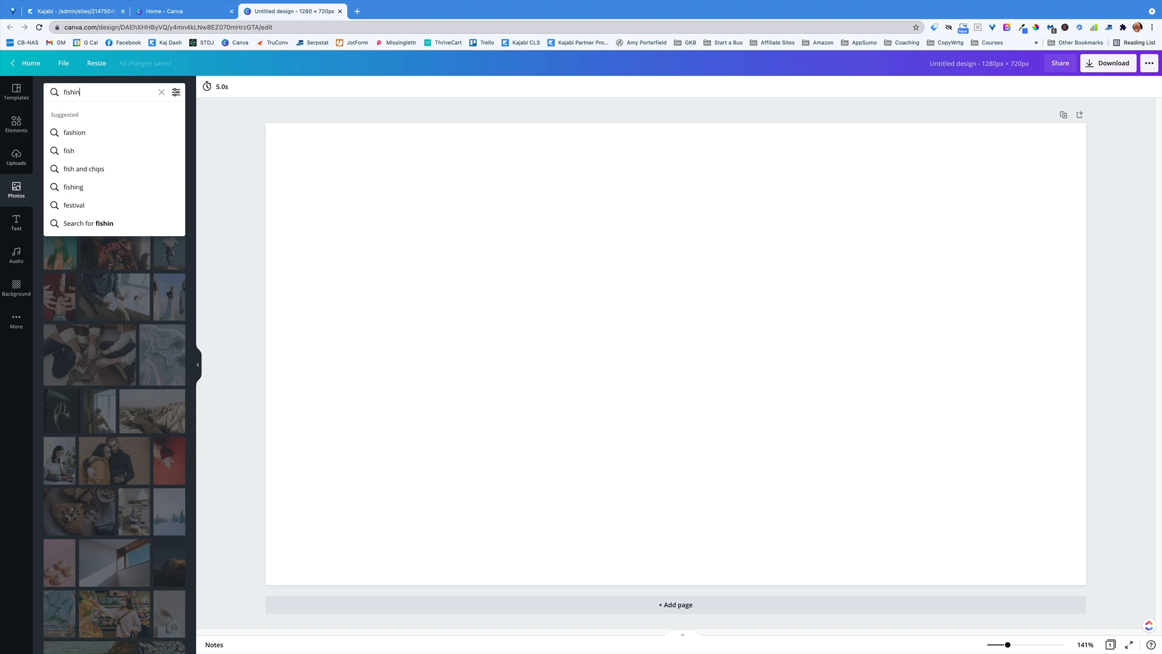
{"action": "key", "text": "Return"}
{"action": "left_click", "coordinate": [79, 451]}
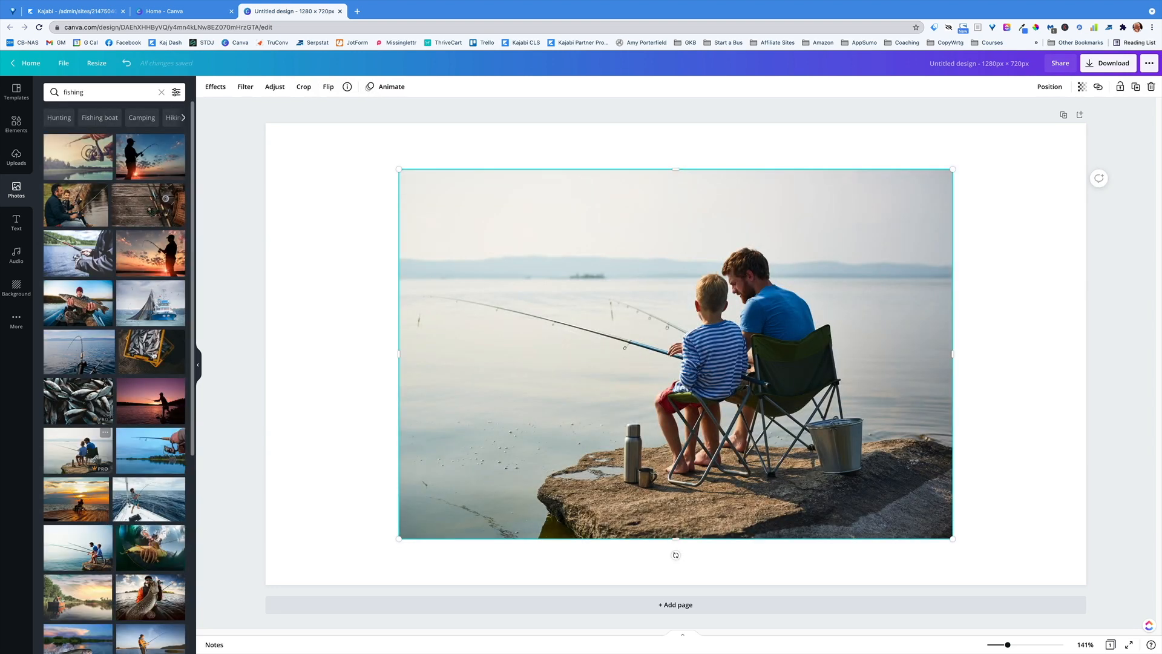
Enlarge and position the fishing photo so it fills the entire 1280 x 720 px canvas
{"action": "left_click_drag", "start_coordinate": [516, 276], "coordinate": [383, 230]}
{"action": "left_click_drag", "start_coordinate": [820, 493], "coordinate": [1054, 603]}
{"action": "left_click_drag", "start_coordinate": [716, 443], "coordinate": [716, 385]}
{"action": "left_click", "coordinate": [1123, 329]}
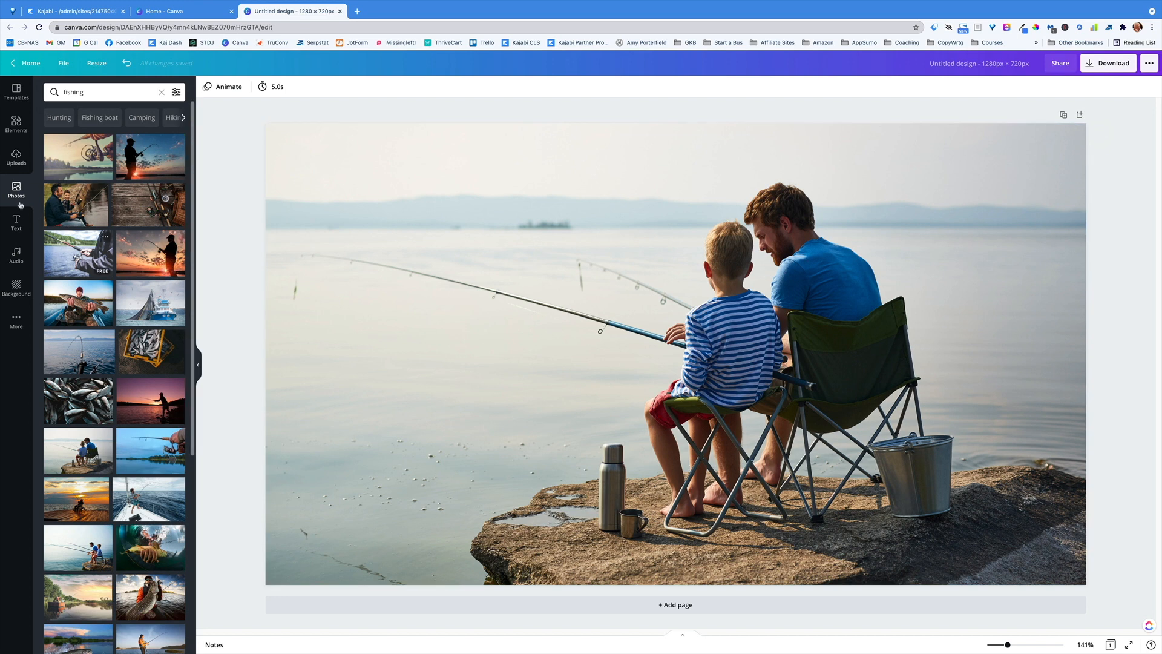
Add the heading "Fishing for Carp and Bass", enlarge it to about size 59.6 and centre it in the sky above the anglers
{"action": "left_click", "coordinate": [16, 222]}
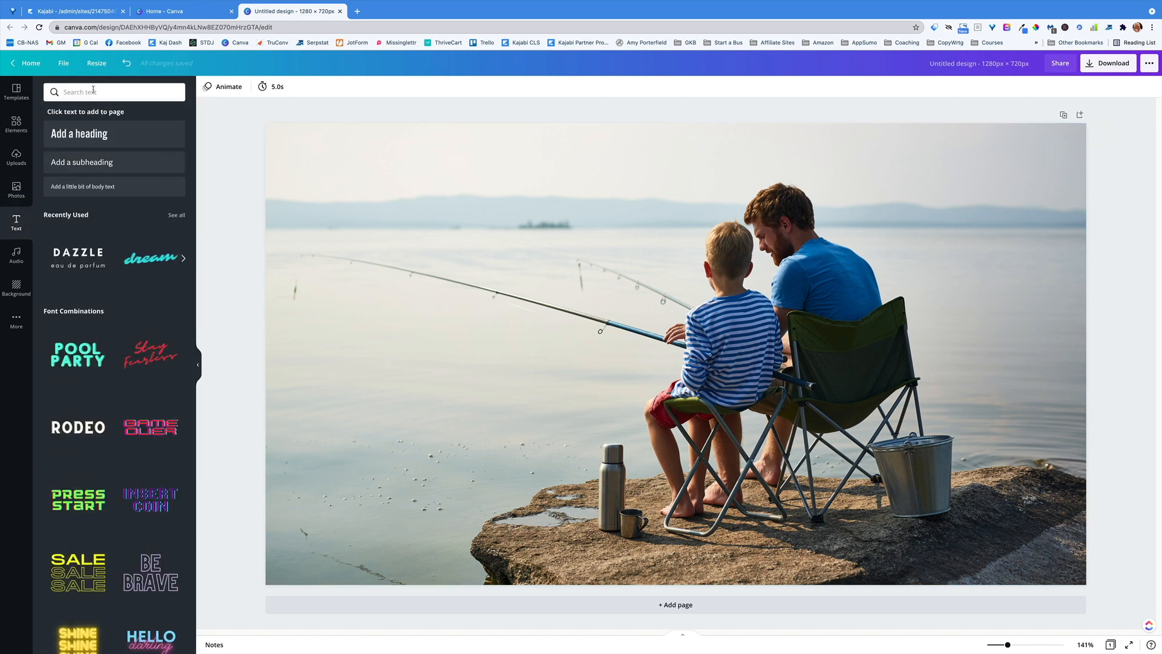
{"action": "left_click", "coordinate": [85, 146]}
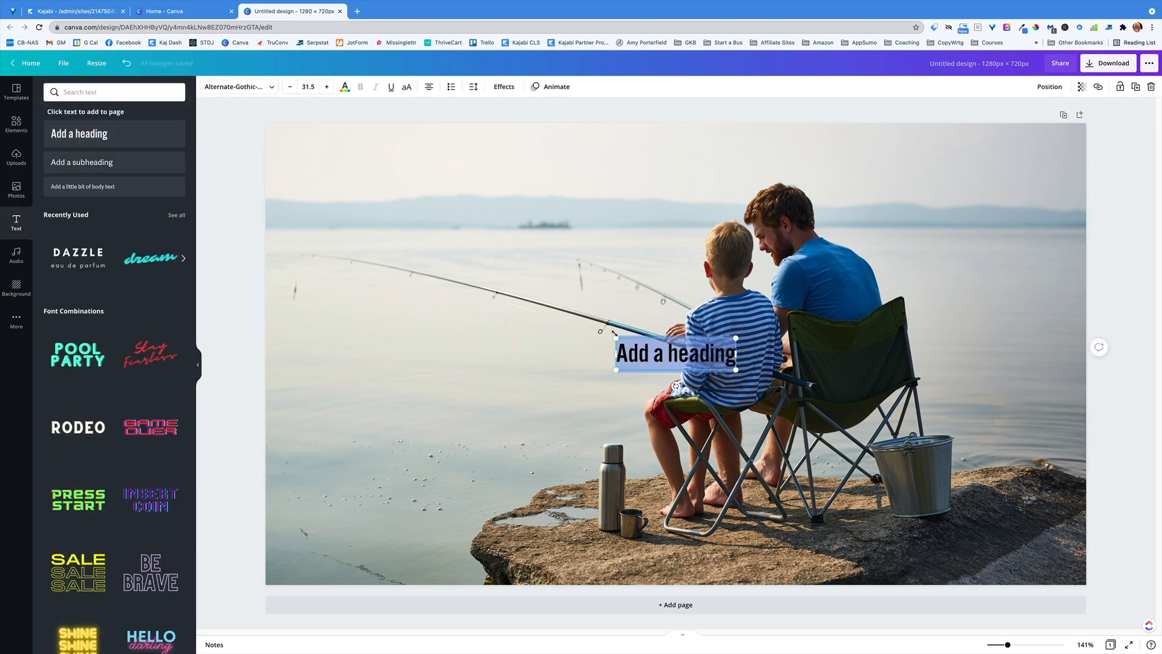
{"action": "type", "text": "Fishing"}
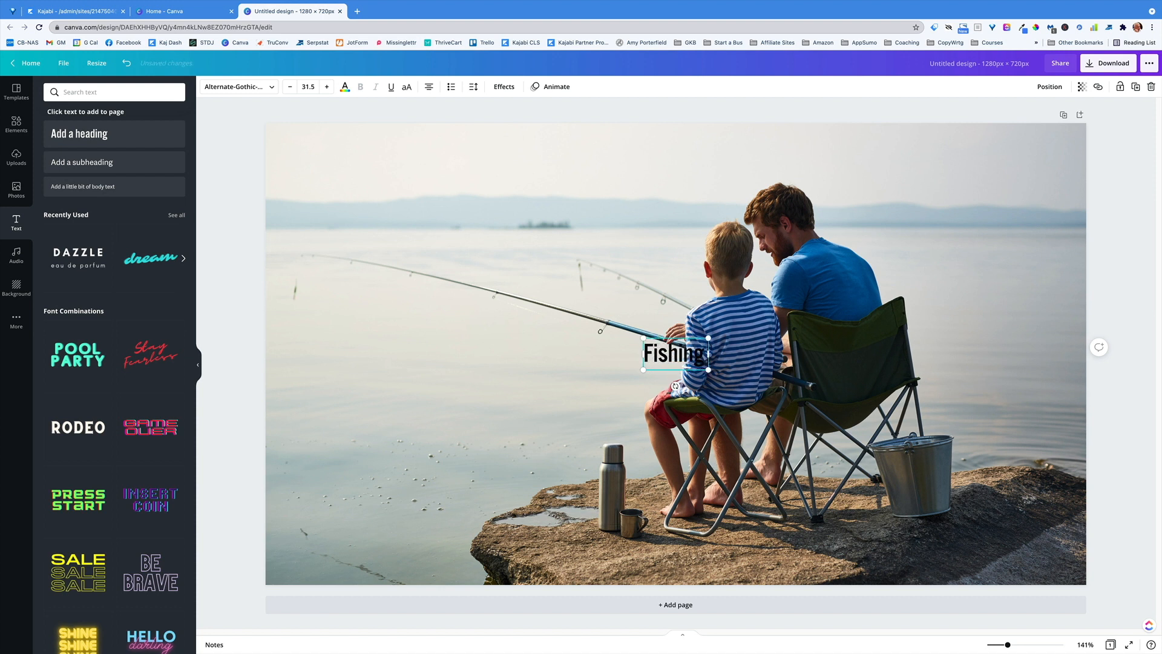
{"action": "type", "text": " for Carp"}
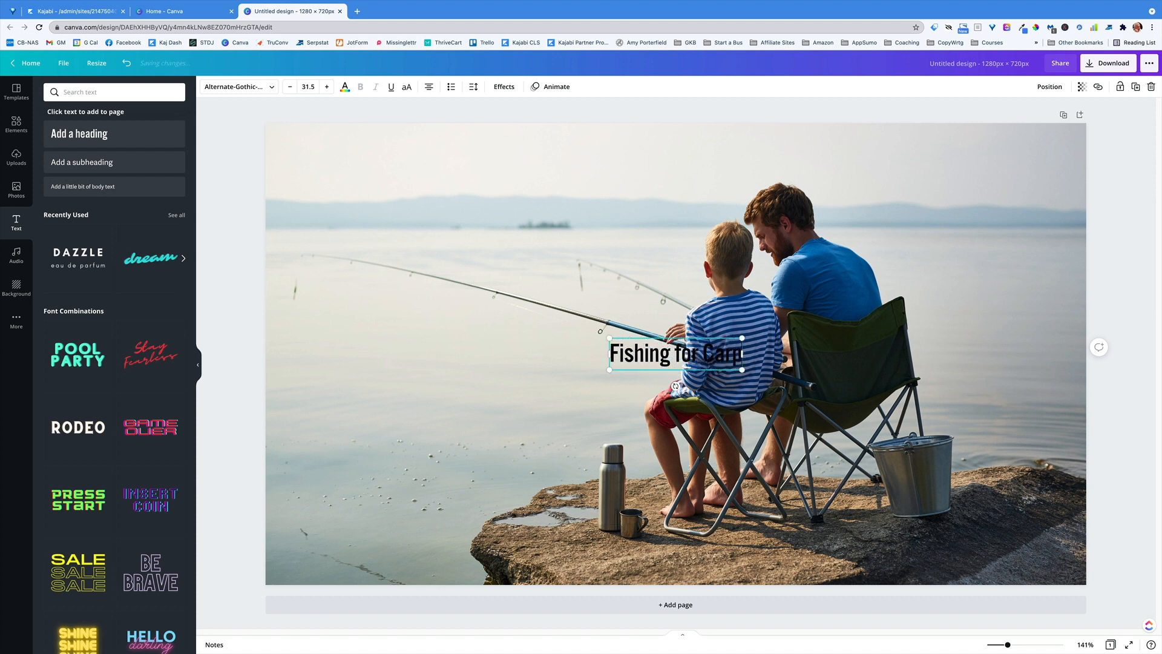
{"action": "type", "text": " and Bass"}
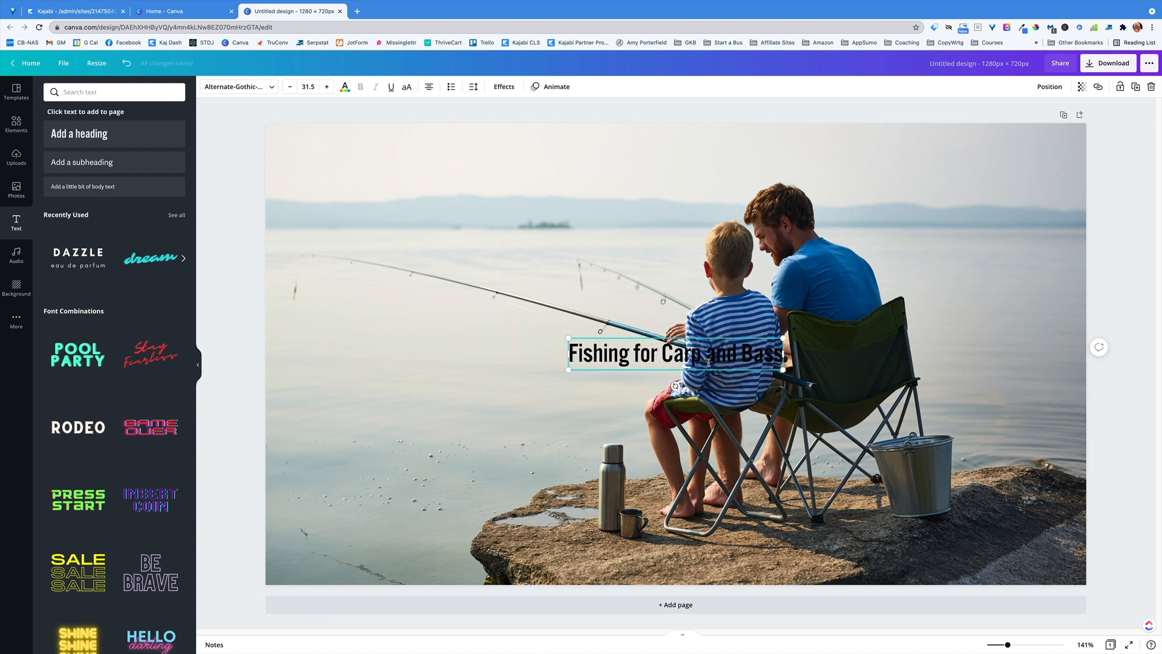
{"action": "left_click_drag", "start_coordinate": [783, 370], "coordinate": [973, 448]}
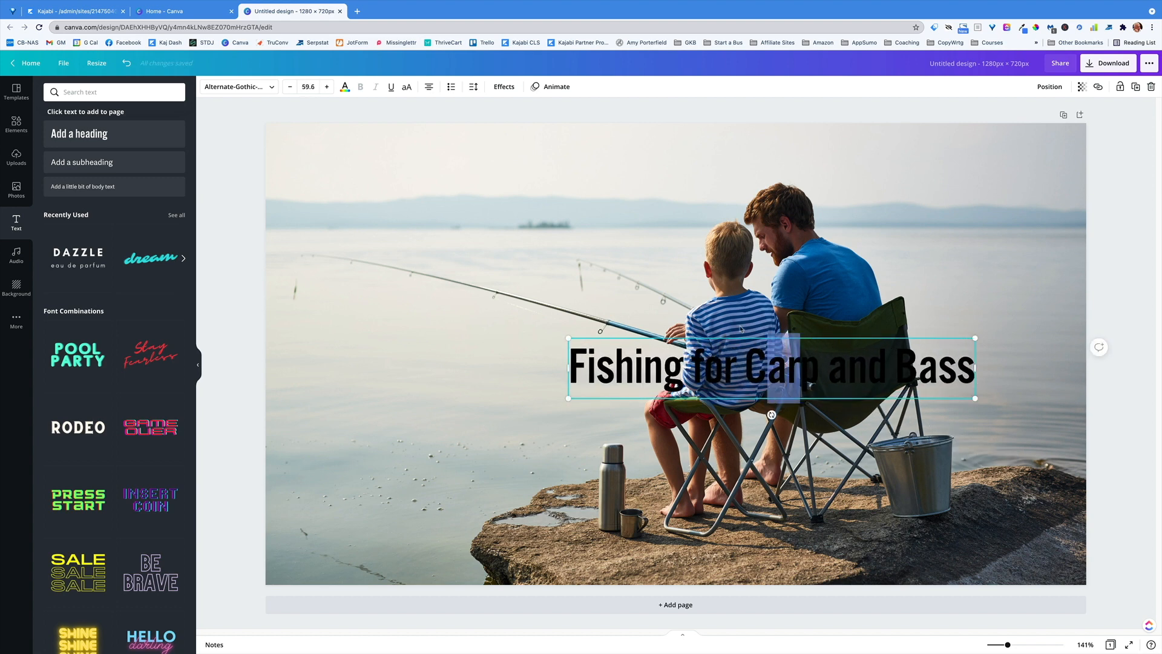
{"action": "left_click_drag", "start_coordinate": [776, 353], "coordinate": [679, 148]}
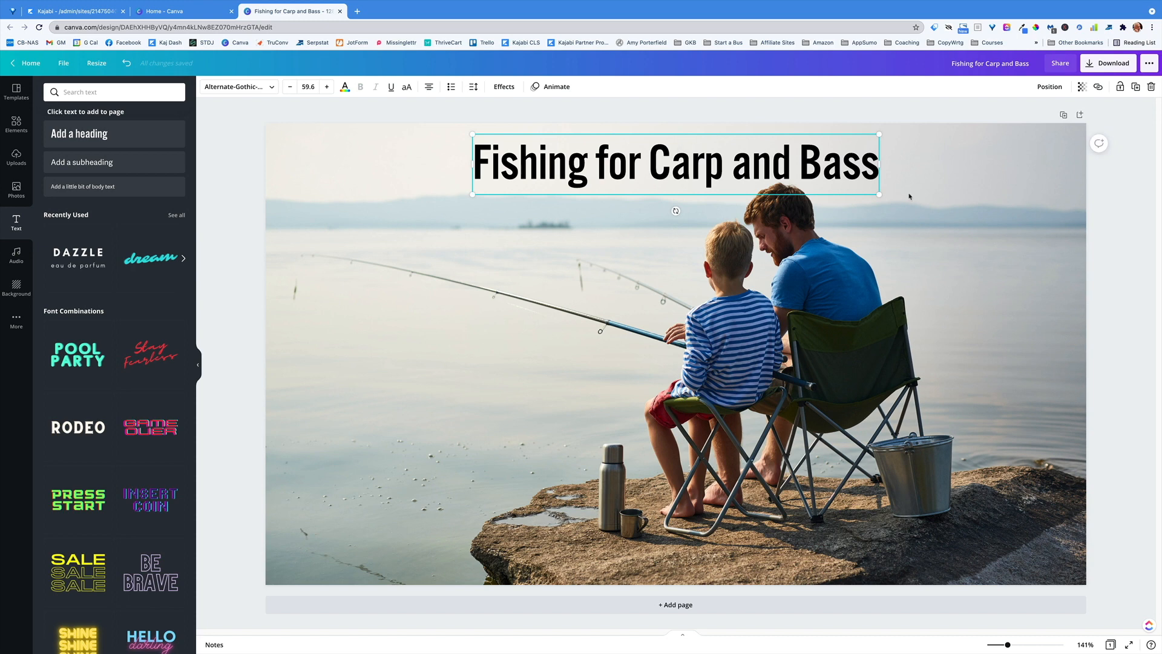
Recolour the whole heading dark blue from the default colours
{"action": "left_click", "coordinate": [498, 164]}
{"action": "left_click_drag", "start_coordinate": [473, 163], "coordinate": [891, 166]}
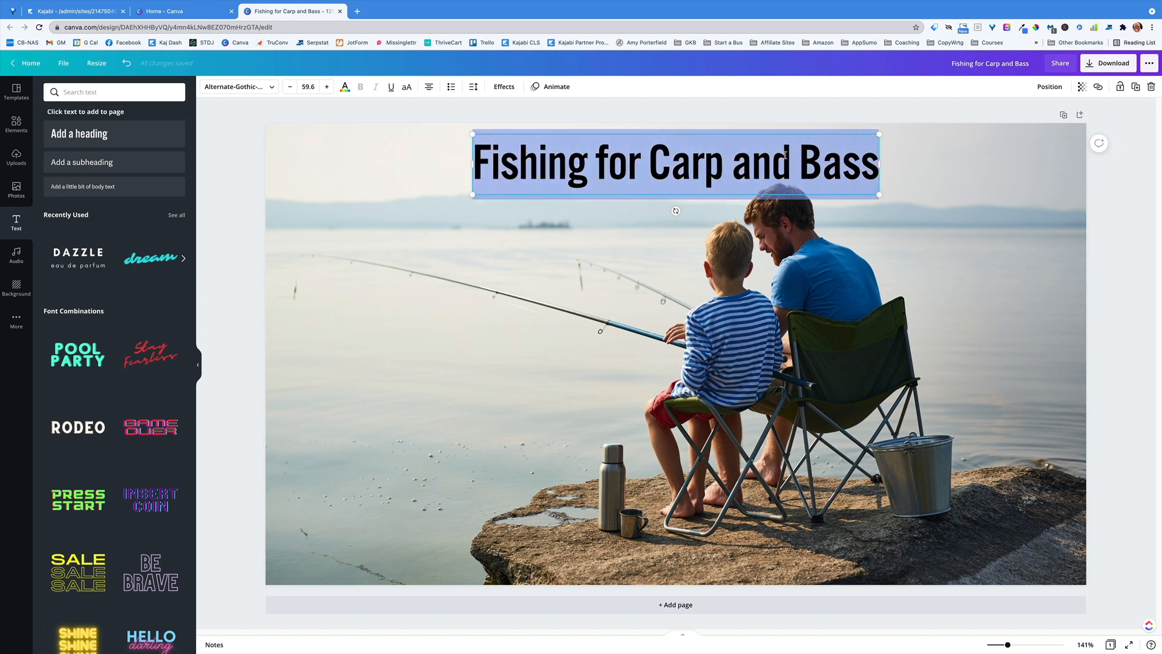
{"action": "left_click", "coordinate": [345, 87]}
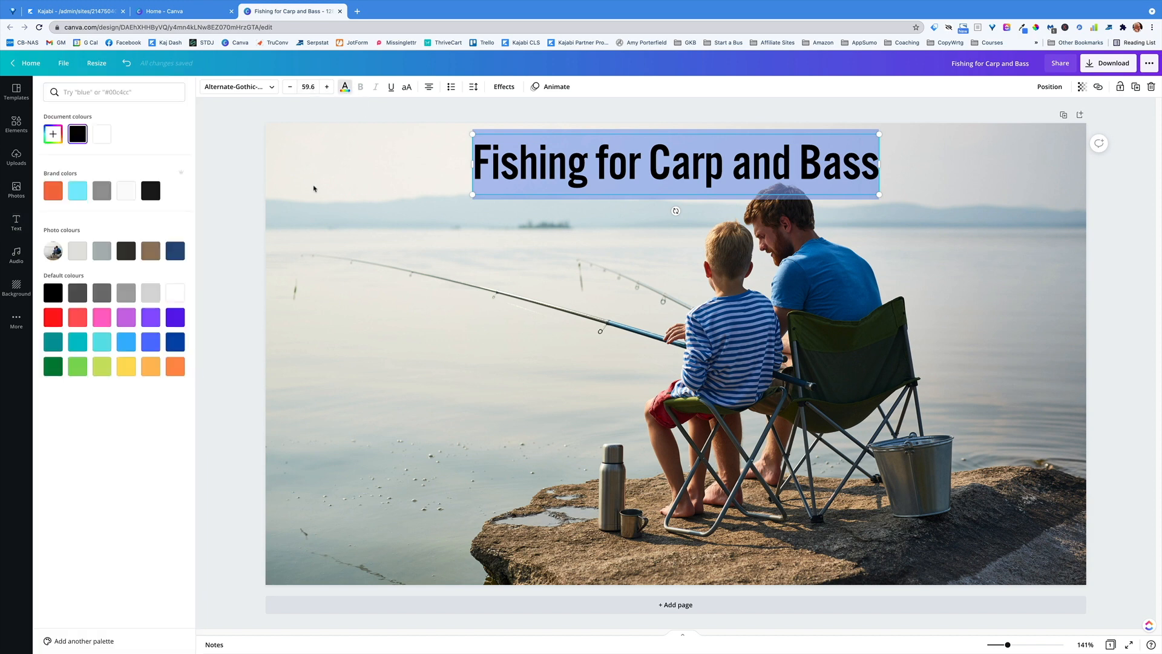
{"action": "left_click", "coordinate": [174, 341]}
{"action": "left_click", "coordinate": [249, 349]}
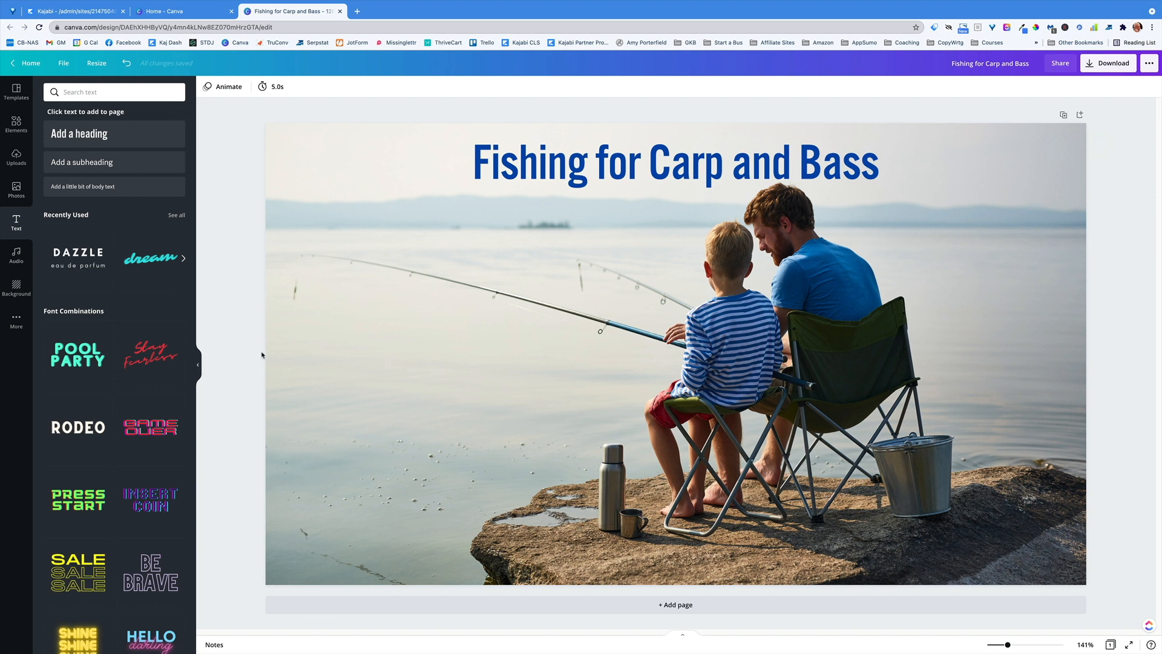
Download the design as a PNG named "Fishing for Carp and Bass" into the Downloads folder
{"action": "left_click", "coordinate": [1093, 66]}
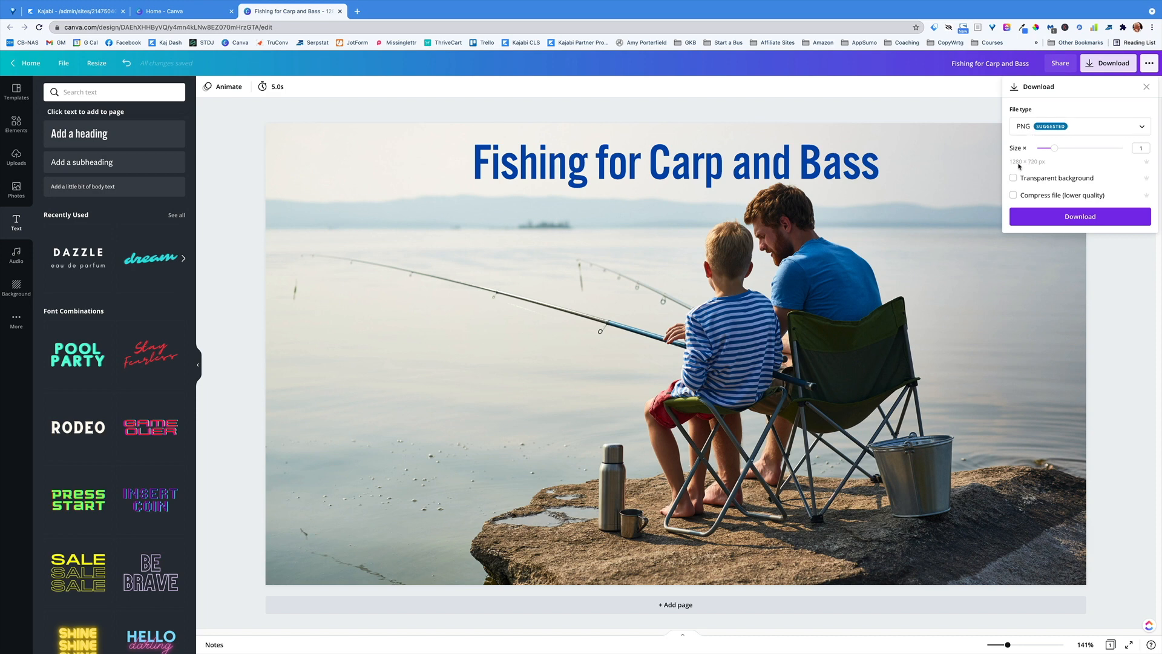
{"action": "left_click", "coordinate": [1070, 214]}
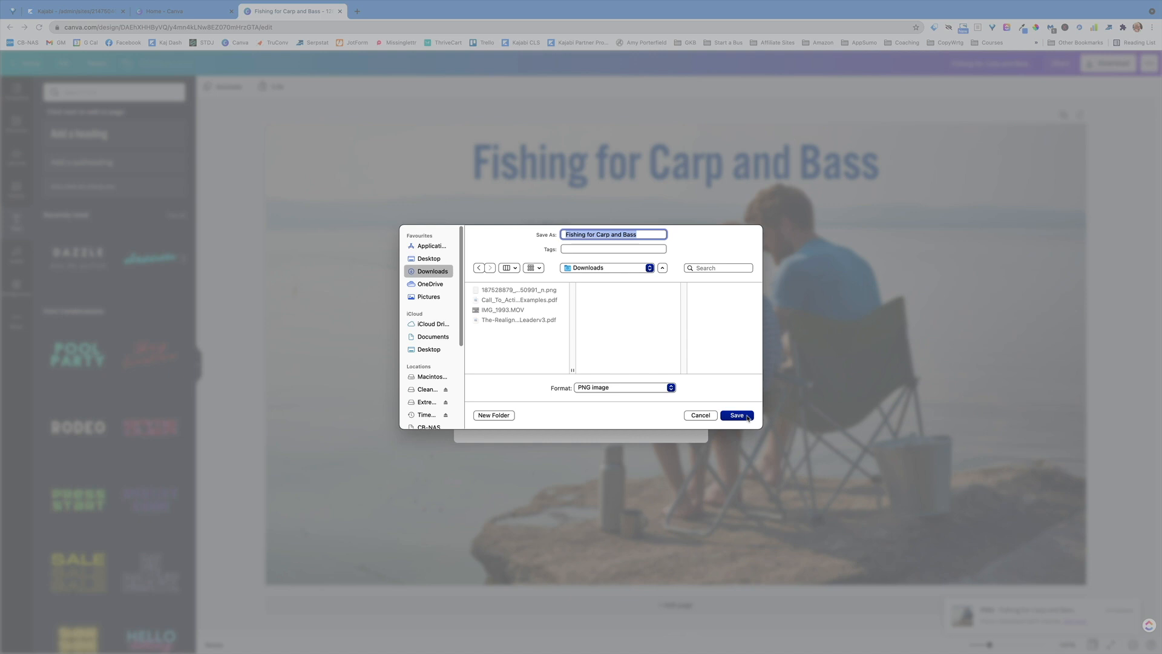
{"action": "left_click", "coordinate": [733, 415]}
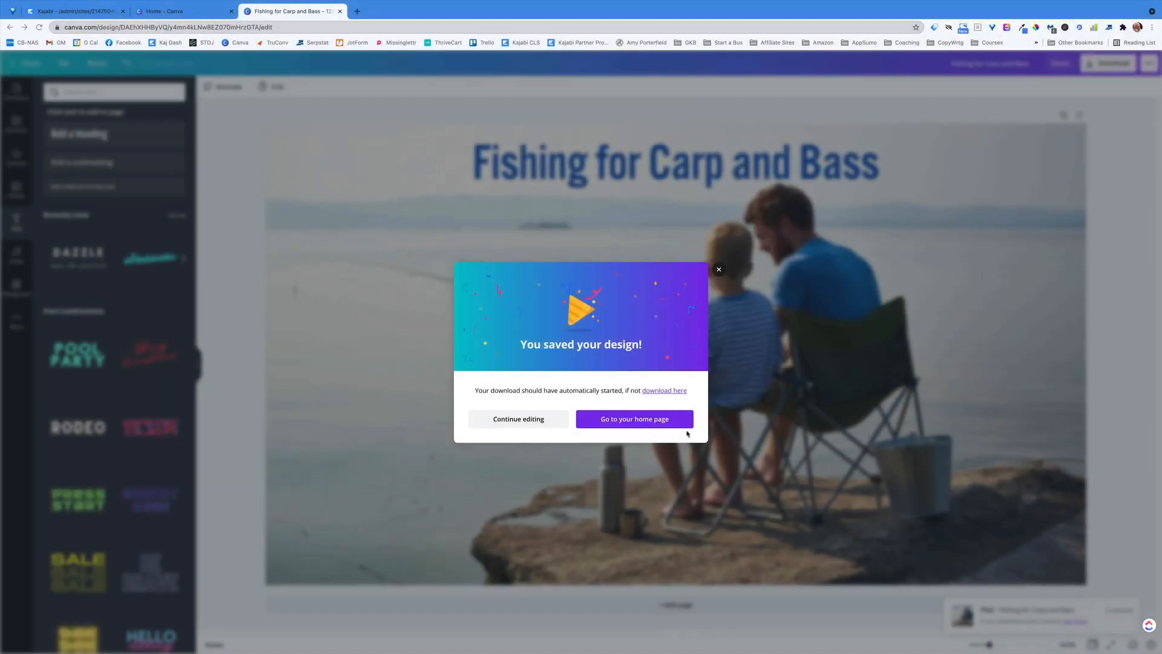
{"action": "left_click", "coordinate": [667, 442]}
Switch to Kajabi, upload Fishing for Carp and Bass.png uncropped as the product thumbnail, and submit the online course form
{"action": "left_click", "coordinate": [73, 12]}
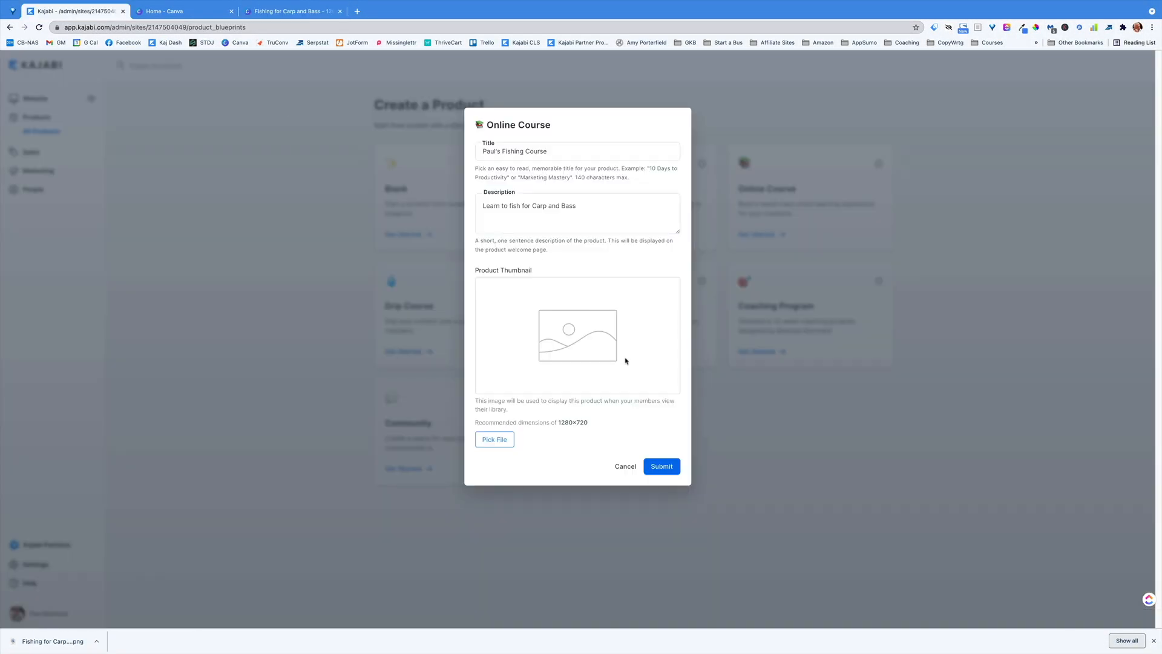
{"action": "left_click", "coordinate": [494, 439]}
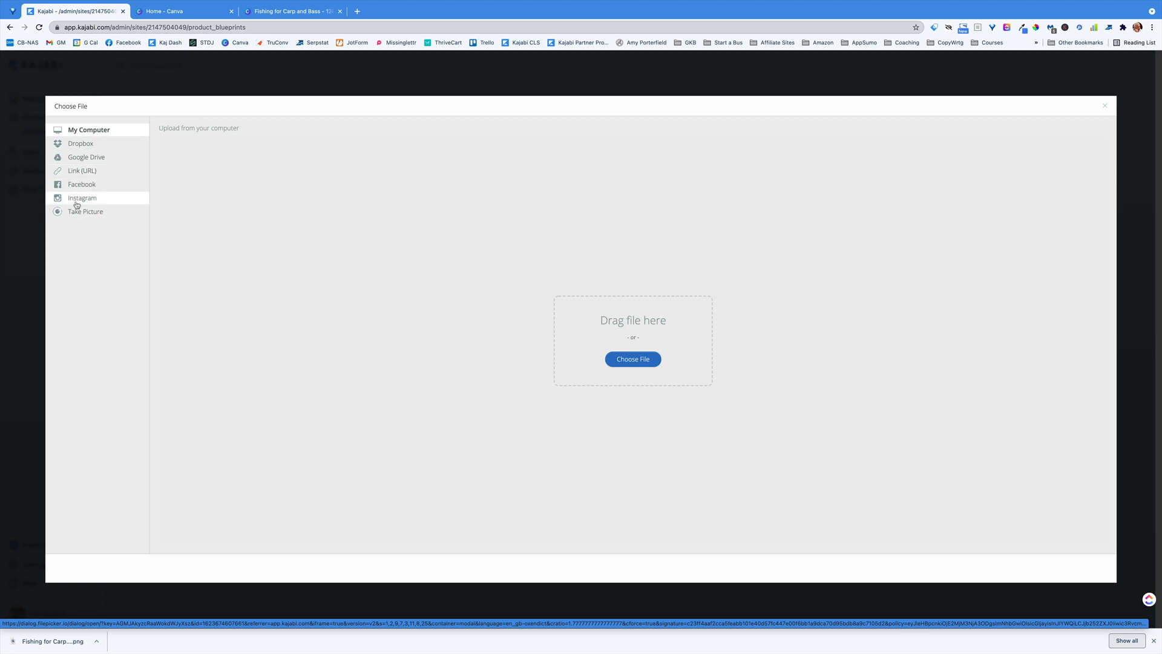
{"action": "left_click", "coordinate": [626, 361]}
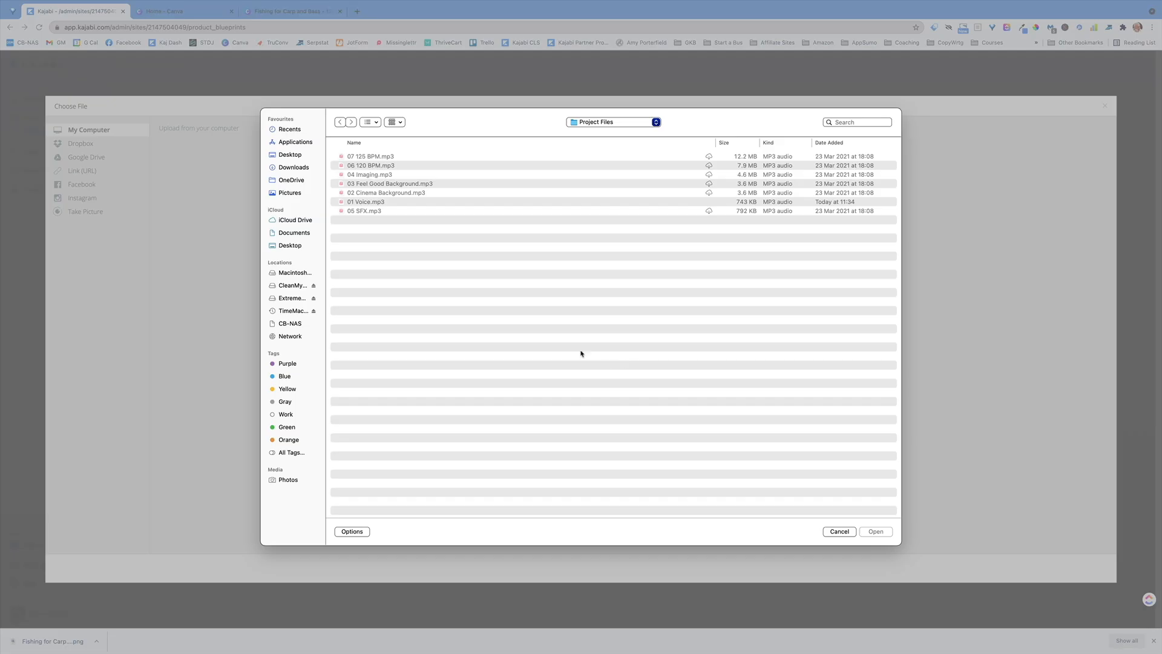
{"action": "left_click", "coordinate": [294, 168]}
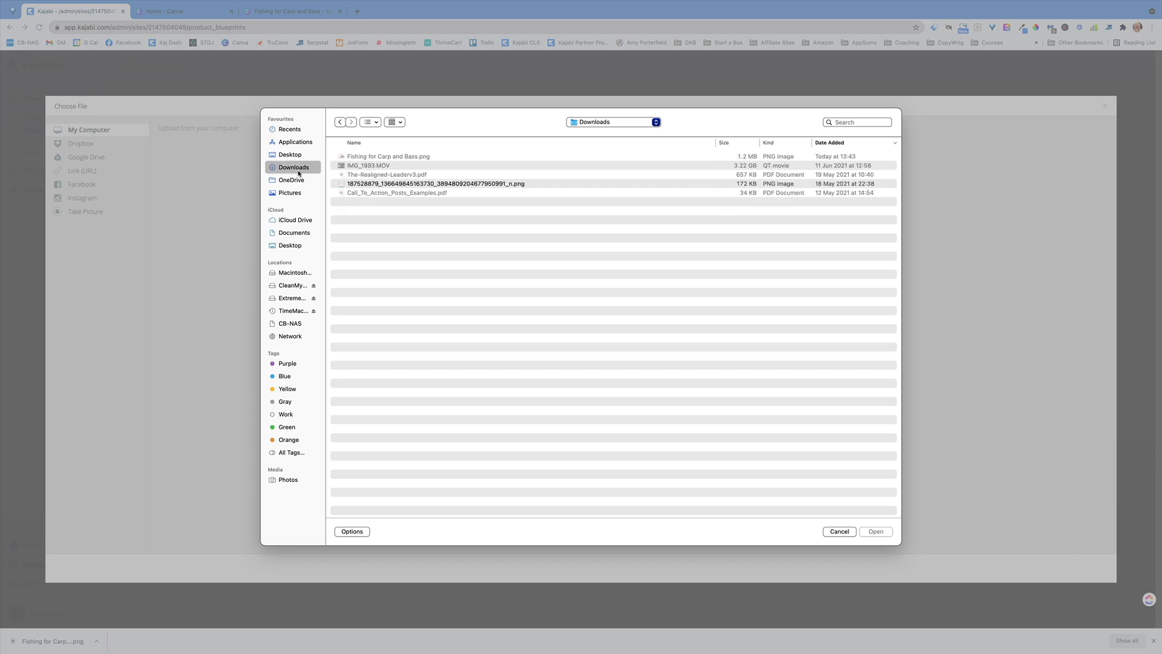
{"action": "double_click", "coordinate": [395, 157]}
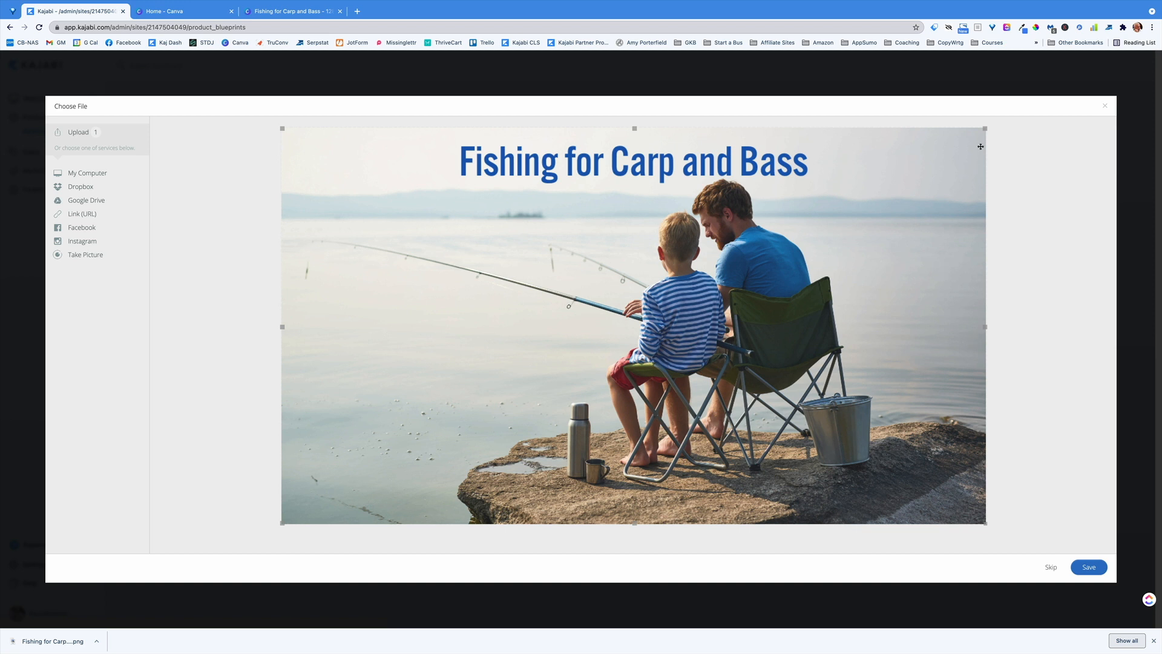
{"action": "left_click_drag", "start_coordinate": [986, 129], "coordinate": [1035, 127]}
{"action": "left_click", "coordinate": [1089, 567]}
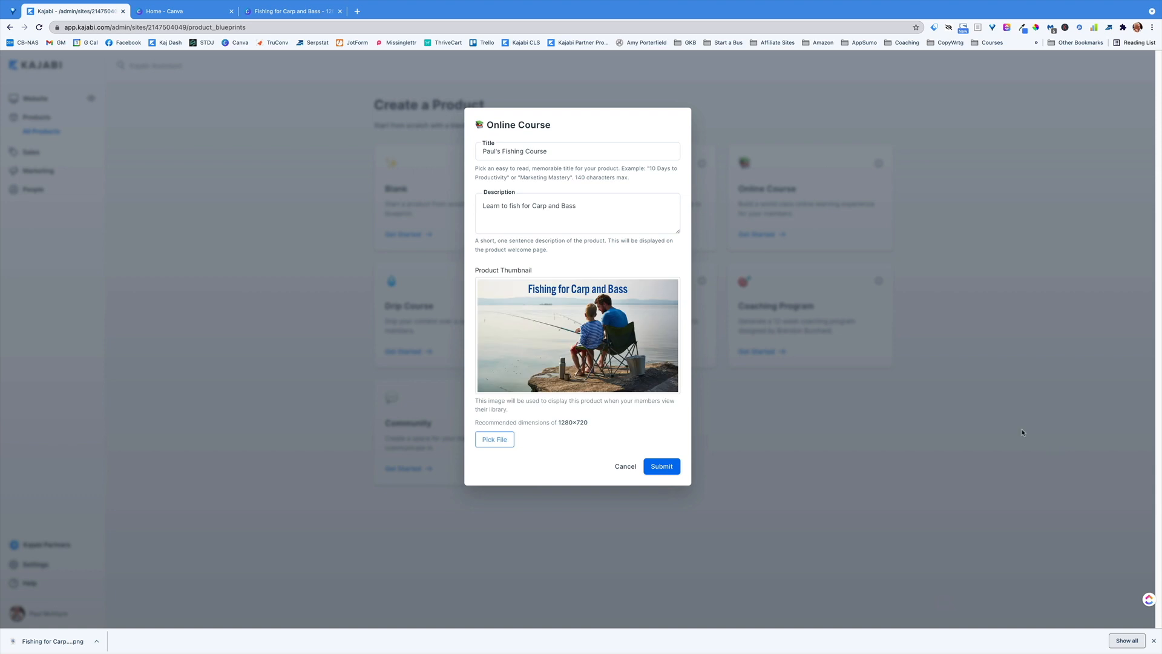
{"action": "left_click", "coordinate": [675, 469]}
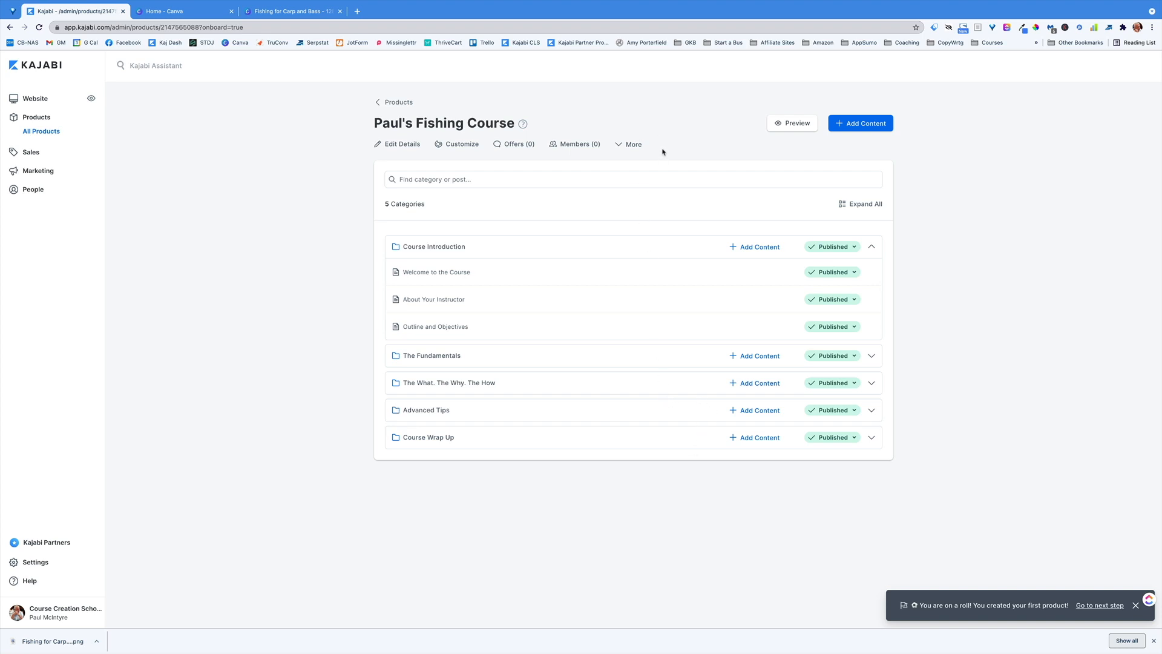
Preview the new course's member page and look through its lesson categories, thumbnail and instructor section
{"action": "left_click", "coordinate": [785, 126]}
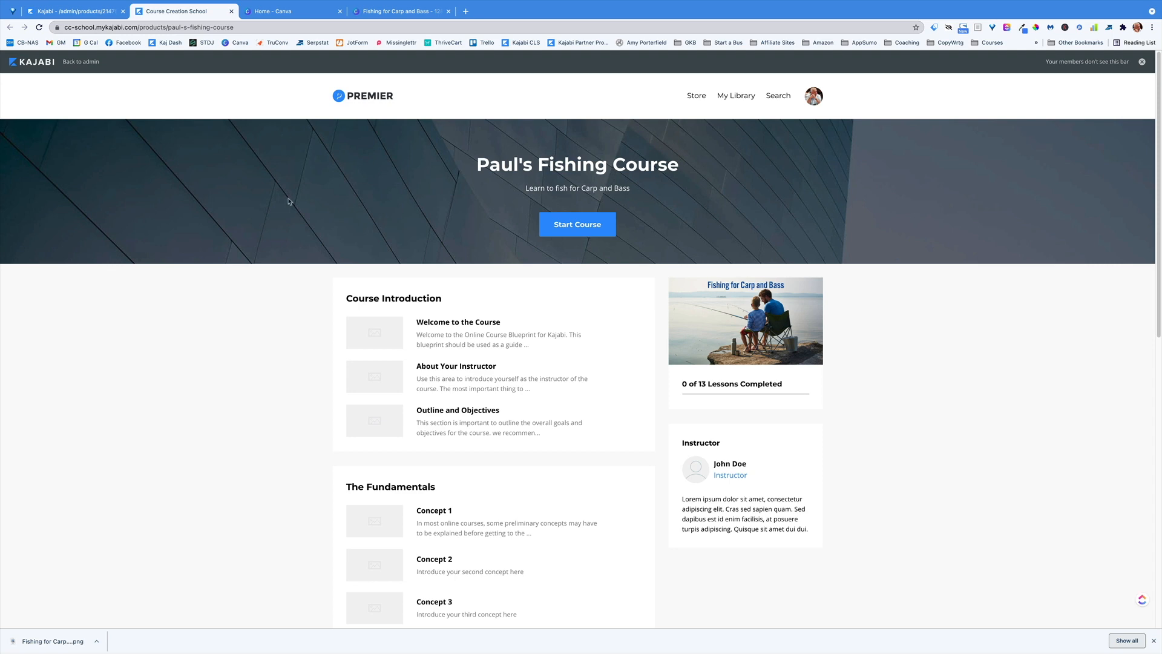
{"action": "scroll", "coordinate": [284, 236], "scroll_direction": "down", "scroll_amount": 3}
{"action": "scroll", "coordinate": [281, 239], "scroll_direction": "down", "scroll_amount": 7}
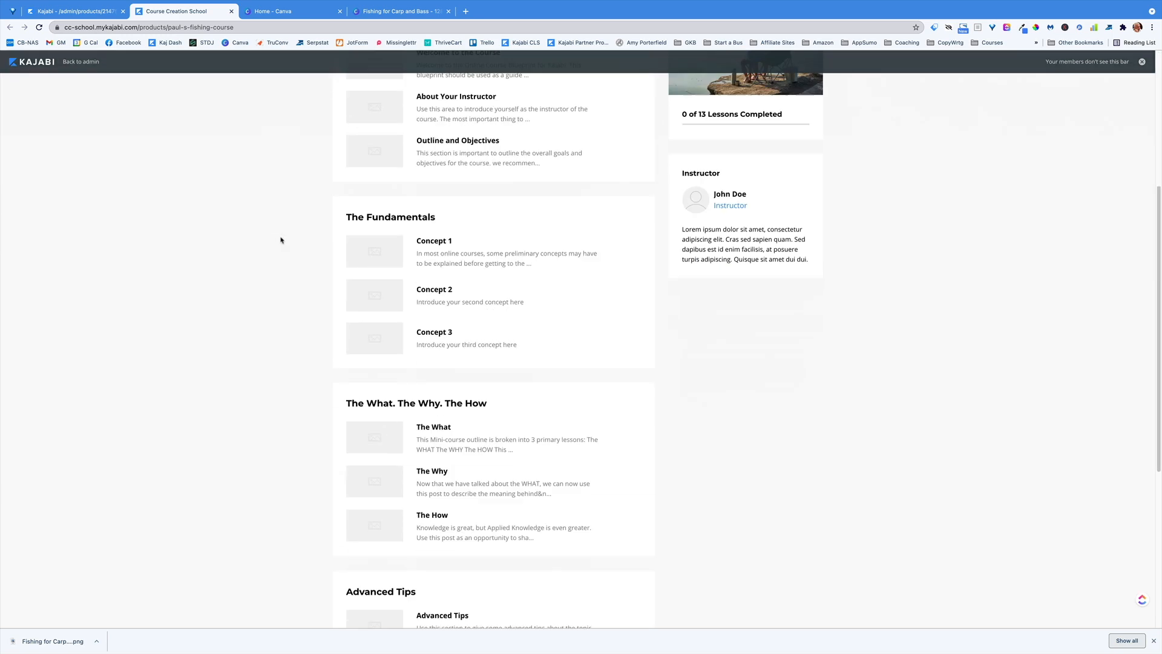
{"action": "scroll", "coordinate": [281, 239], "scroll_direction": "up", "scroll_amount": 5}
{"action": "scroll", "coordinate": [281, 239], "scroll_direction": "up", "scroll_amount": 6}
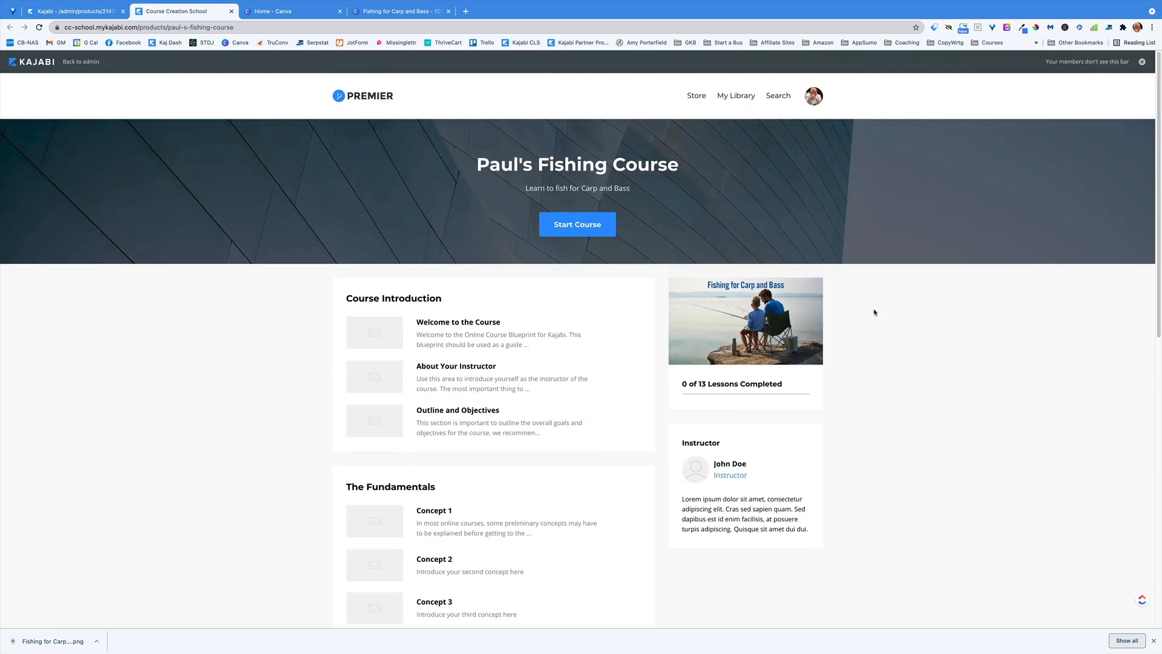
Close the course preview and both Canva pages, leaving only the course outline open
{"action": "left_click", "coordinate": [231, 12]}
{"action": "left_click", "coordinate": [231, 12]}
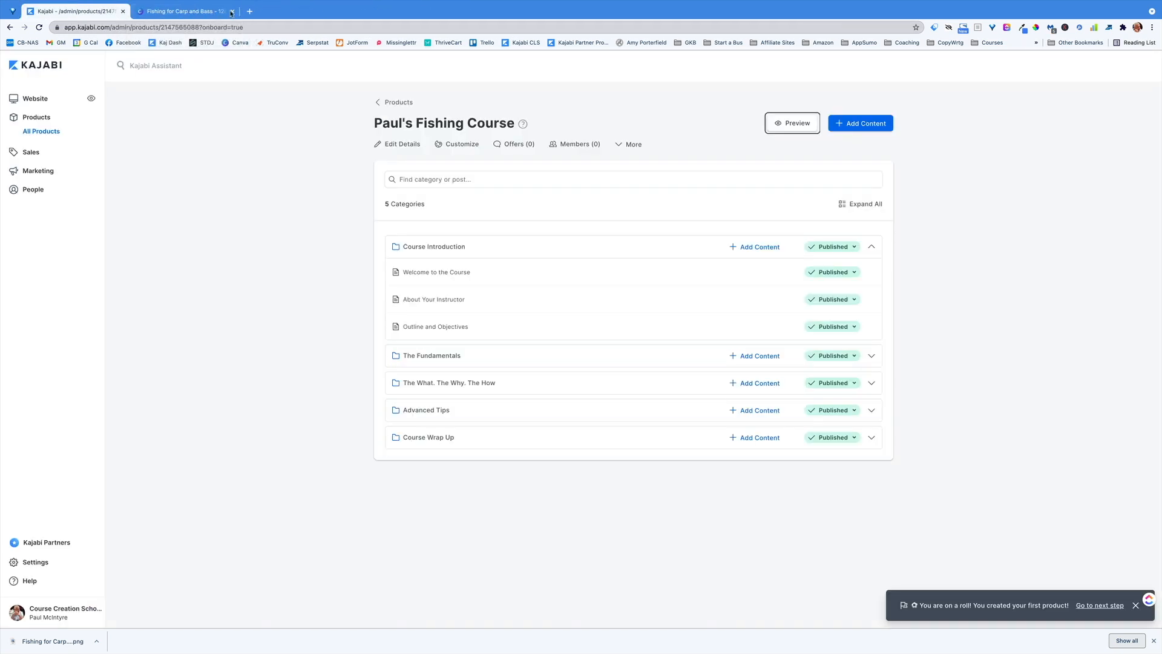
{"action": "left_click", "coordinate": [231, 11]}
Collapse Course Introduction, expand "The What. The Why. The How", examine the post "The What" and return to the course outline
{"action": "left_click", "coordinate": [871, 247]}
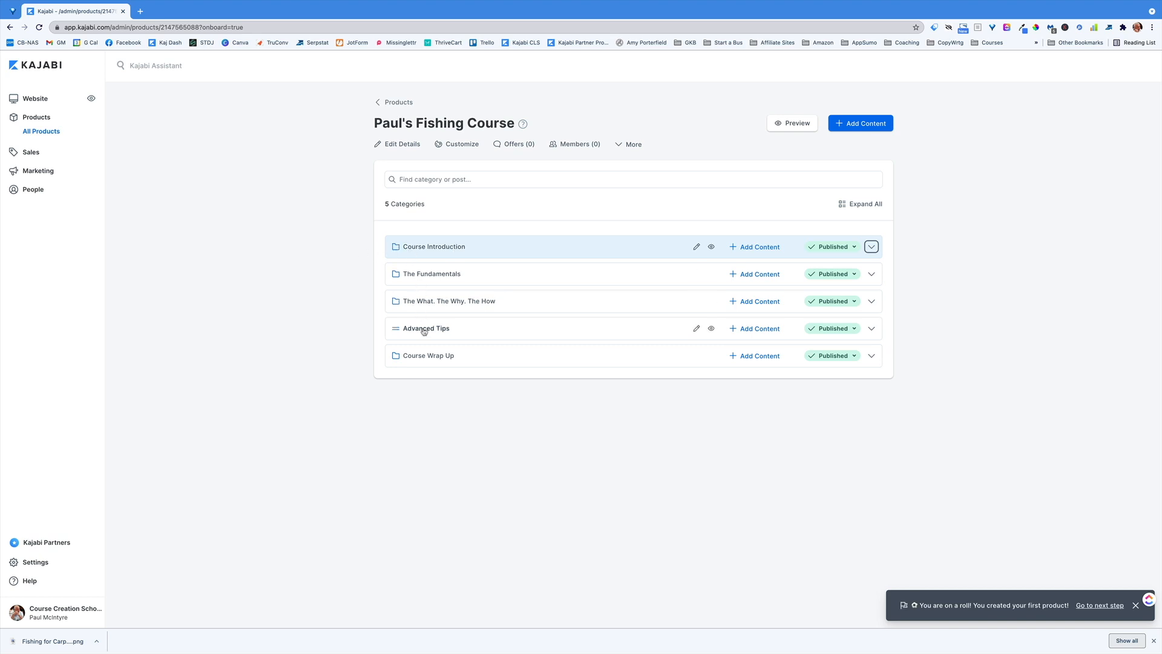
{"action": "left_click", "coordinate": [871, 301]}
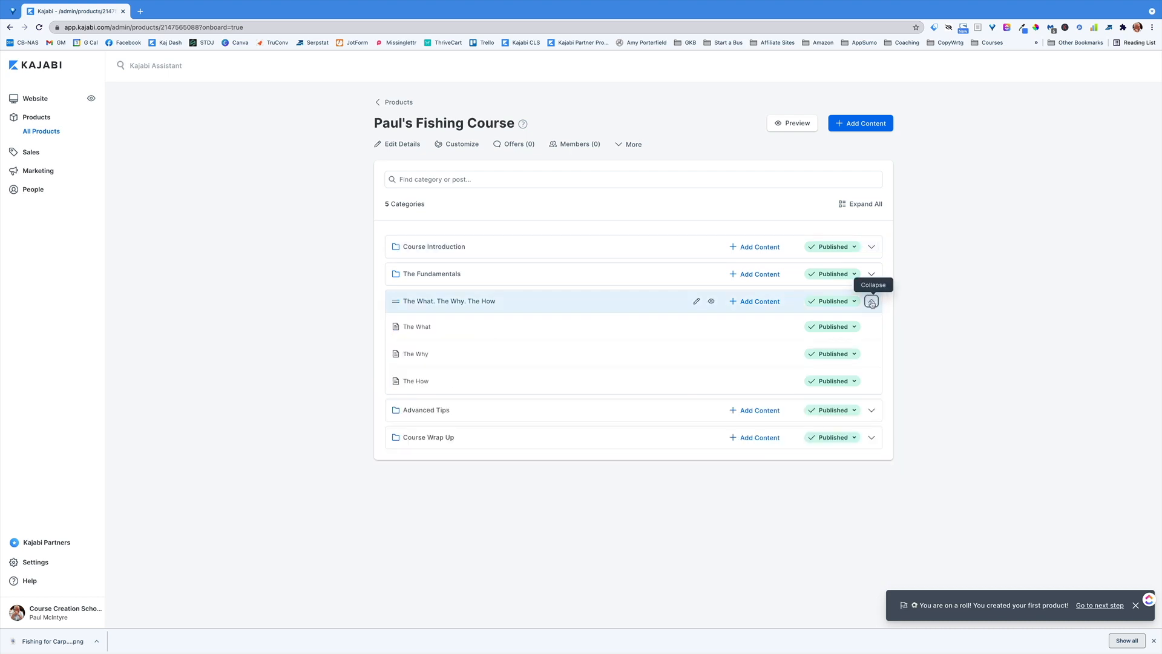
{"action": "left_click", "coordinate": [420, 327]}
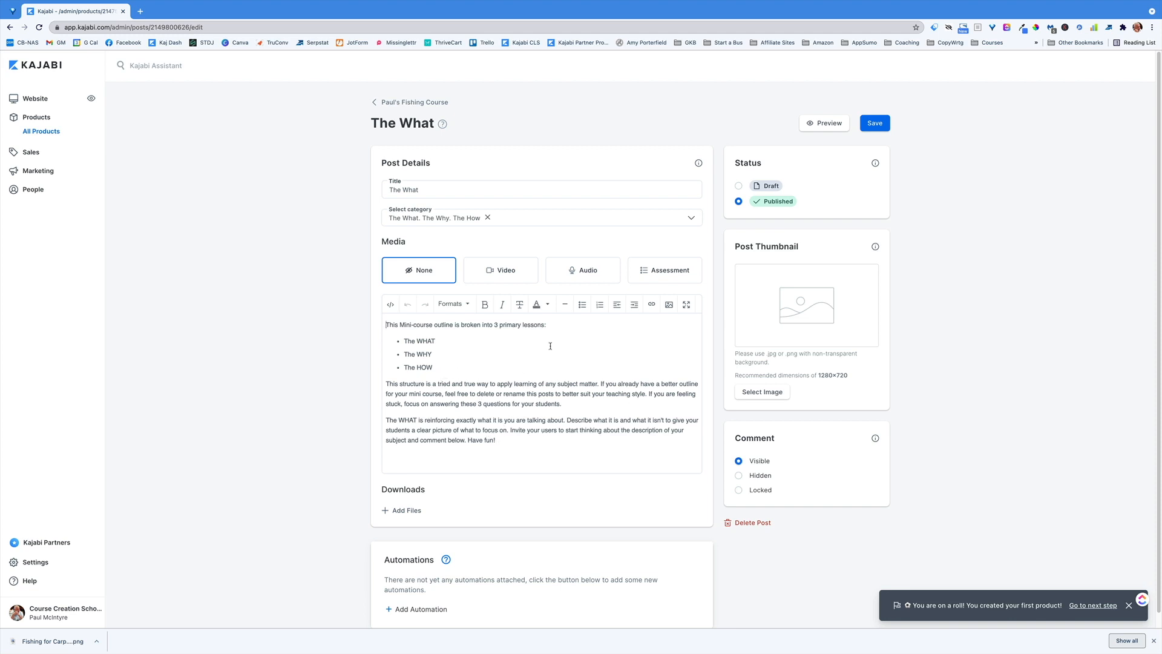
{"action": "left_click", "coordinate": [376, 103]}
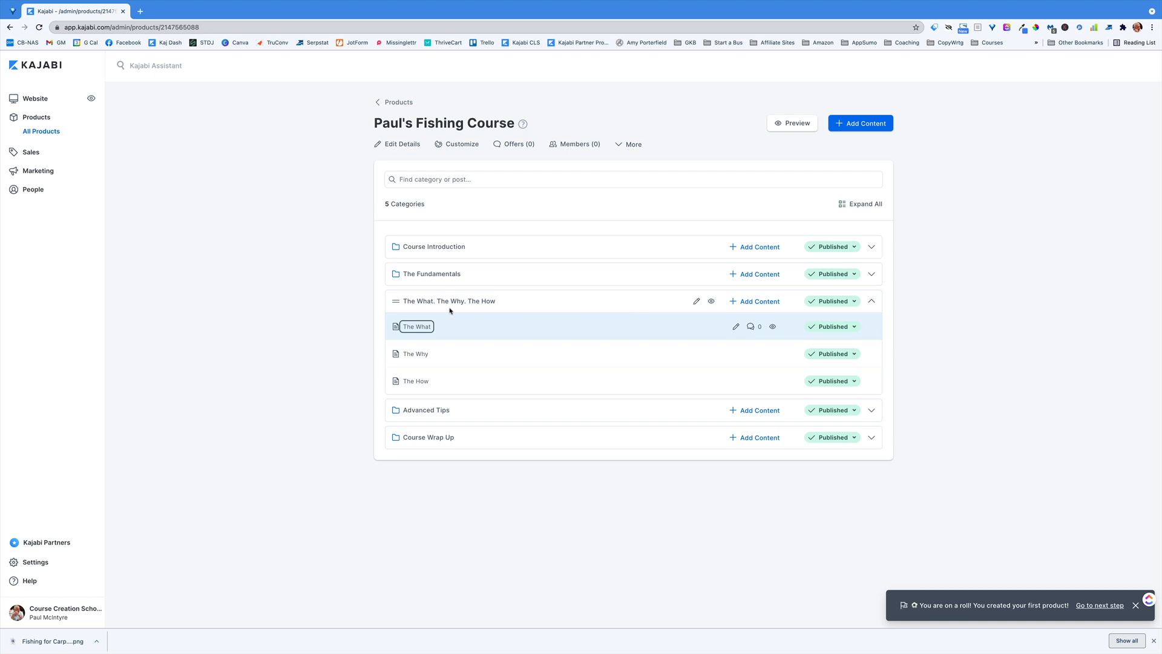
Try to delete the category "The What. The Why. The How" with its posts still inside
{"action": "left_click", "coordinate": [834, 303]}
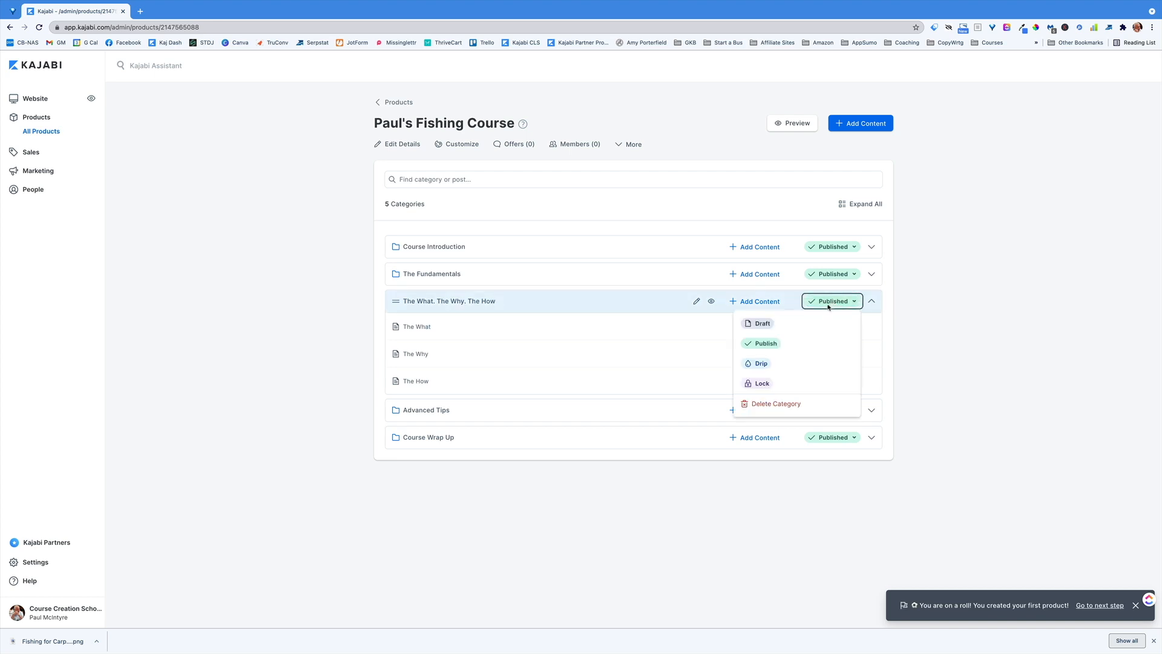
{"action": "left_click", "coordinate": [762, 405]}
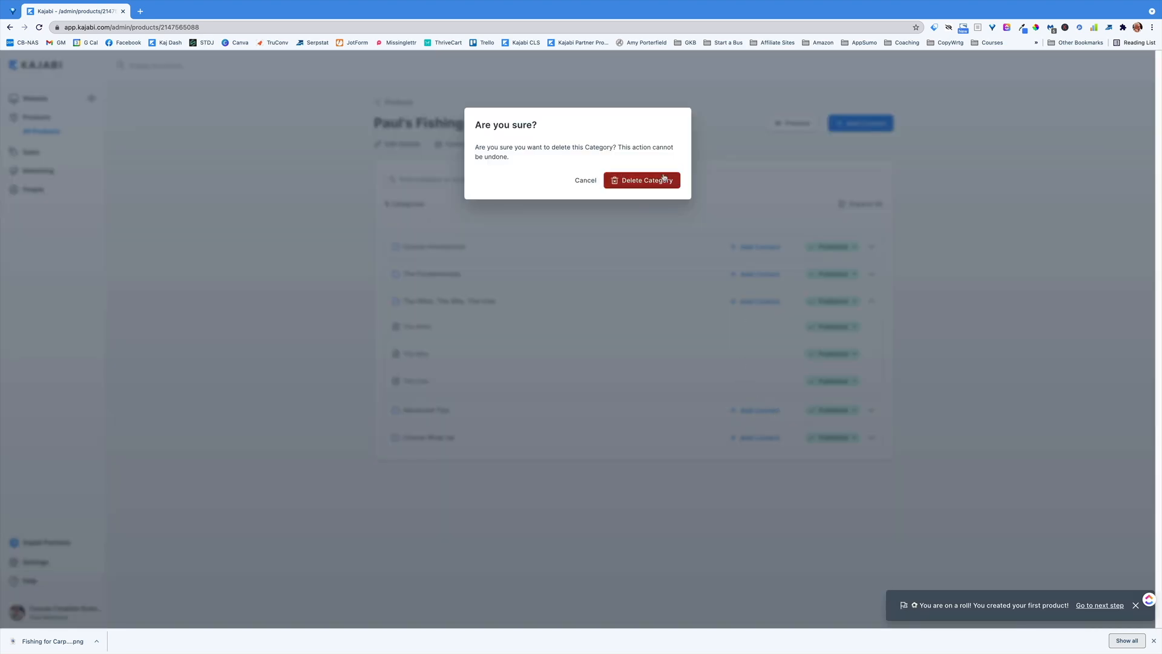
{"action": "left_click", "coordinate": [625, 180]}
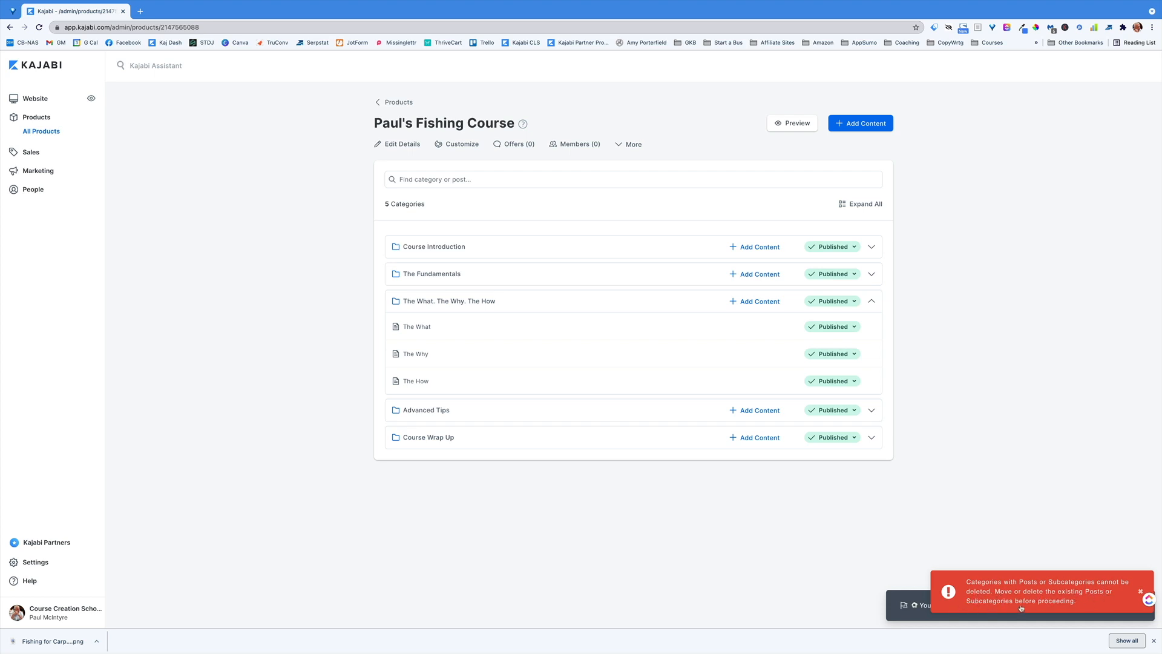
Delete the post "The How" from the category "The What. The Why. The How"
{"action": "left_click", "coordinate": [848, 381]}
{"action": "left_click", "coordinate": [769, 444]}
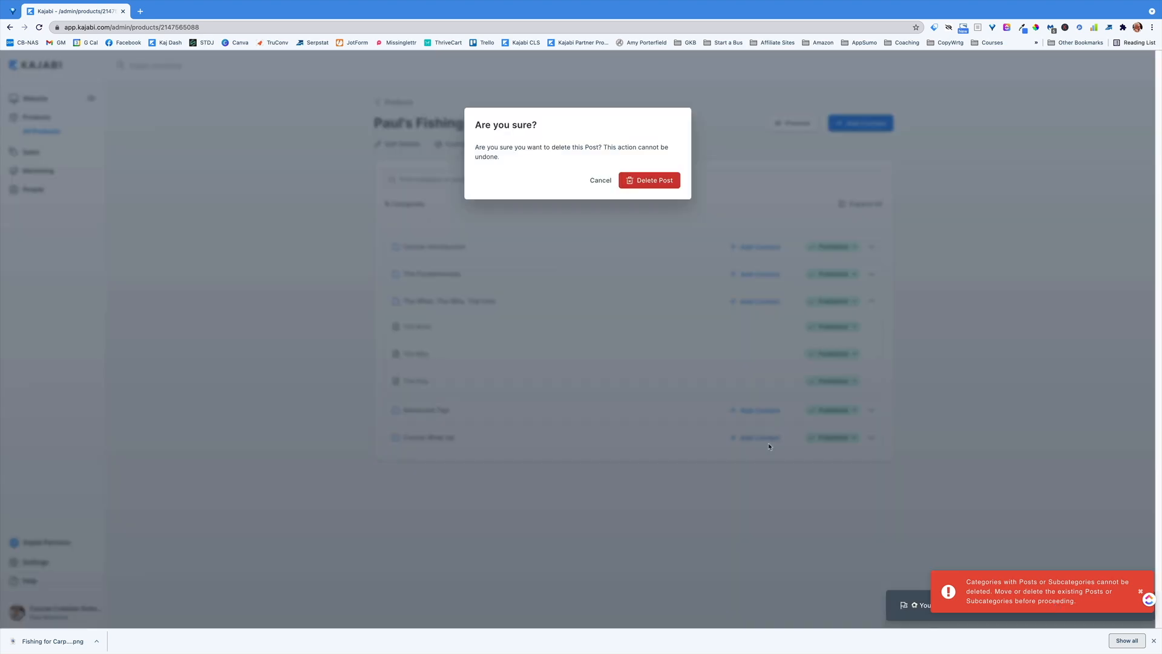
{"action": "left_click", "coordinate": [653, 181]}
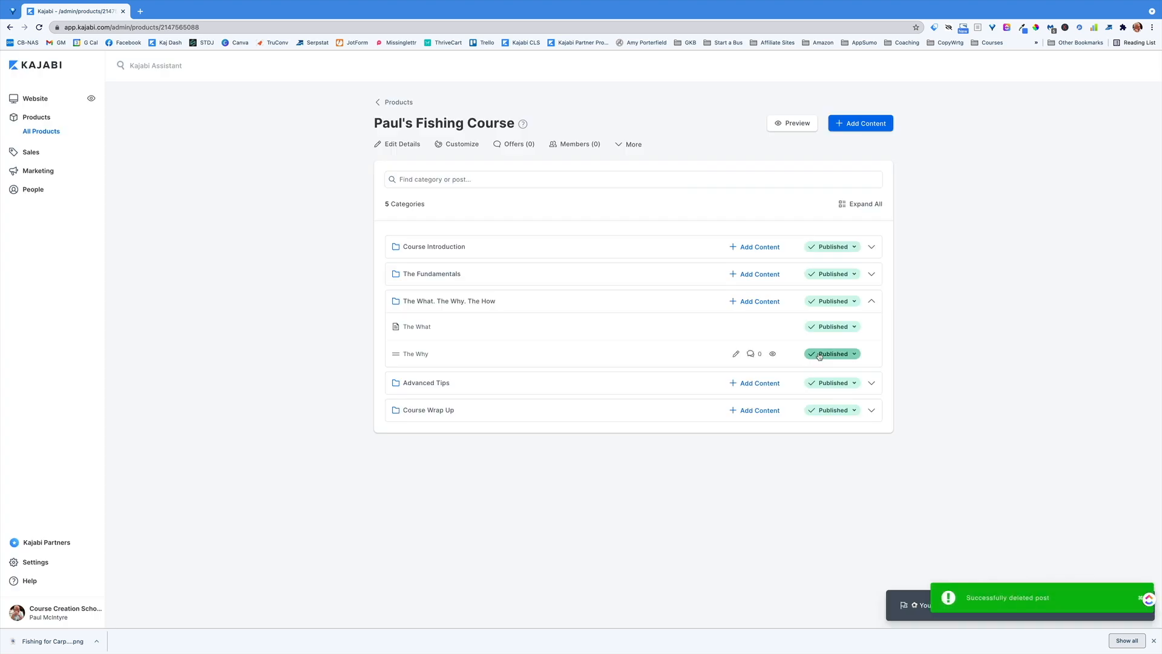
Delete the posts "The Why" and "The What" from the category "The What. The Why. The How"
{"action": "left_click", "coordinate": [818, 355]}
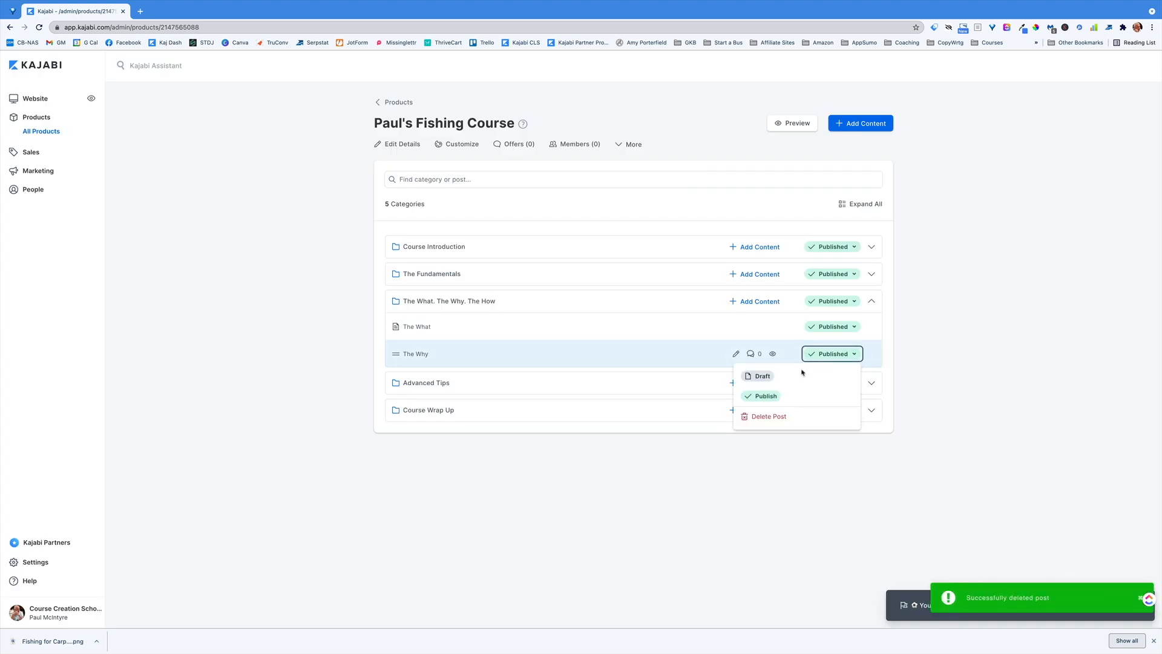
{"action": "left_click", "coordinate": [768, 417]}
{"action": "left_click", "coordinate": [650, 181]}
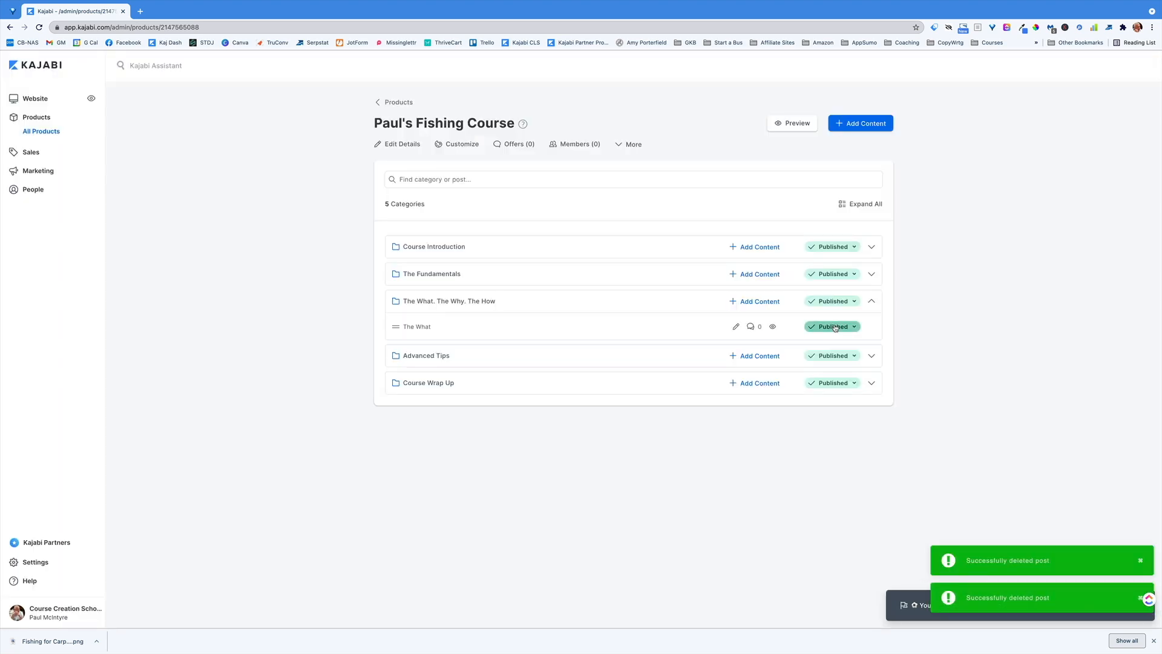
{"action": "left_click", "coordinate": [835, 327]}
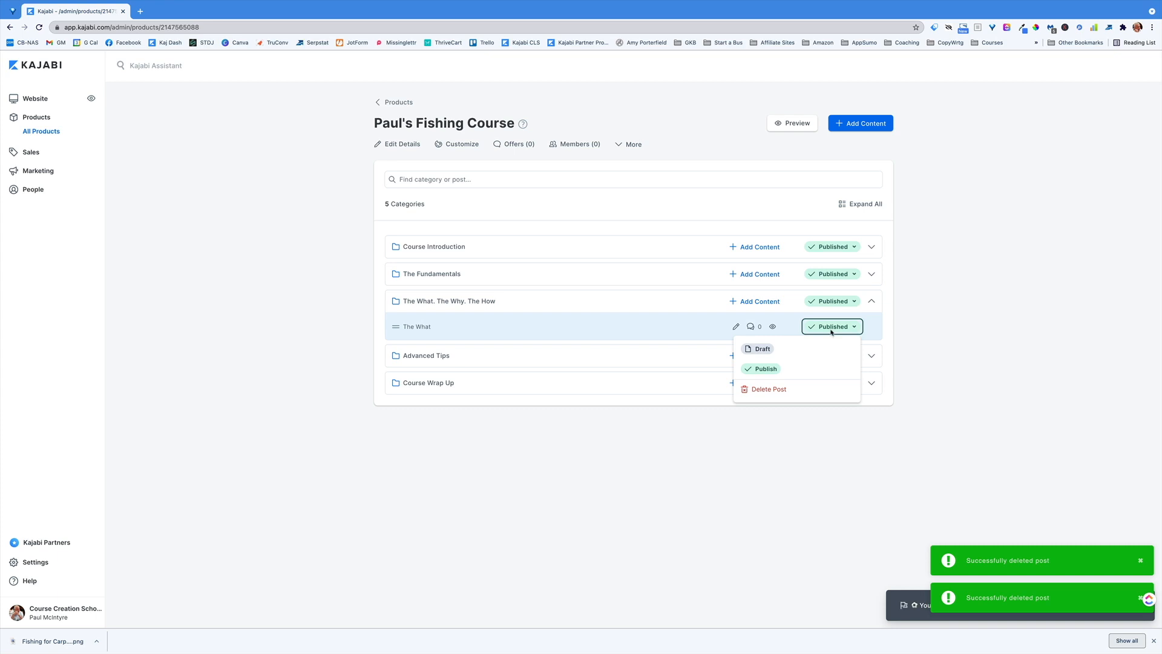
{"action": "left_click", "coordinate": [788, 393]}
{"action": "left_click", "coordinate": [669, 187]}
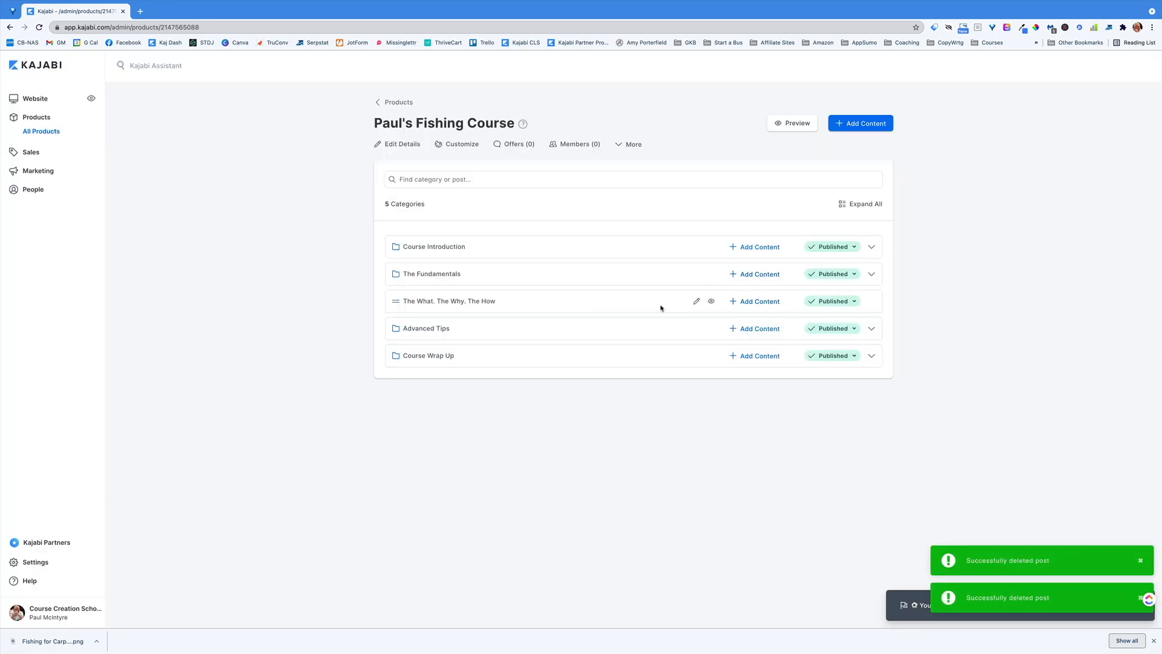
Delete the emptied category "The What. The Why. The How" and expand all remaining categories in the course outline
{"action": "left_click", "coordinate": [833, 301]}
{"action": "left_click", "coordinate": [782, 402]}
{"action": "left_click", "coordinate": [668, 188]}
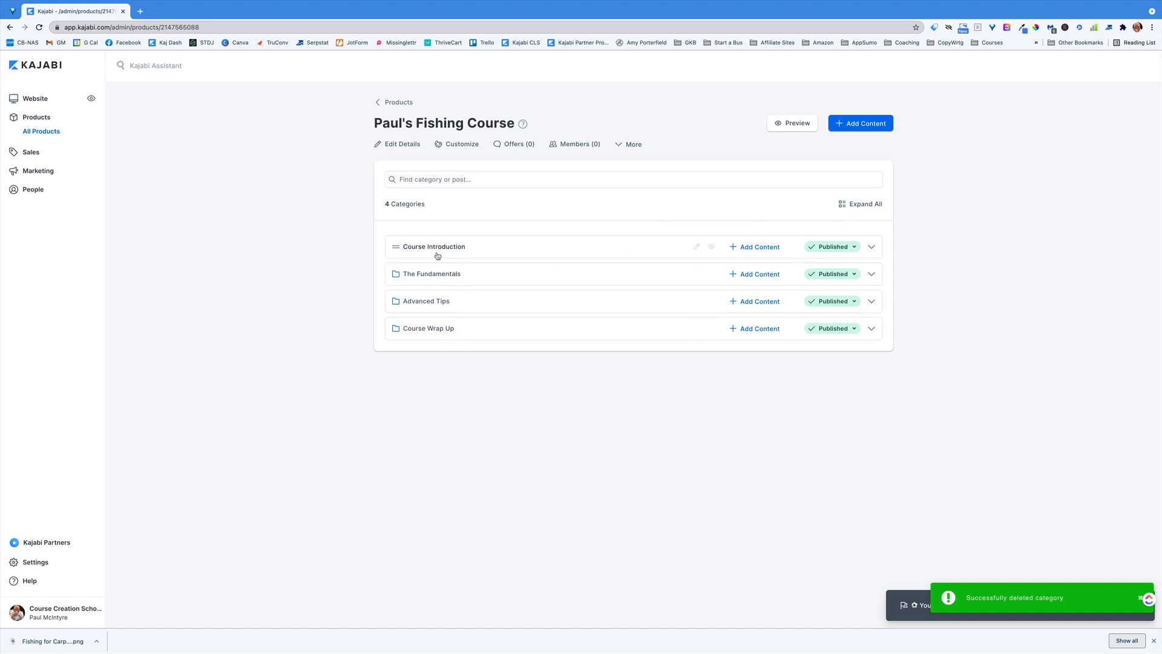
{"action": "left_click", "coordinate": [865, 206]}
{"action": "scroll", "coordinate": [949, 313], "scroll_direction": "down", "scroll_amount": 1}
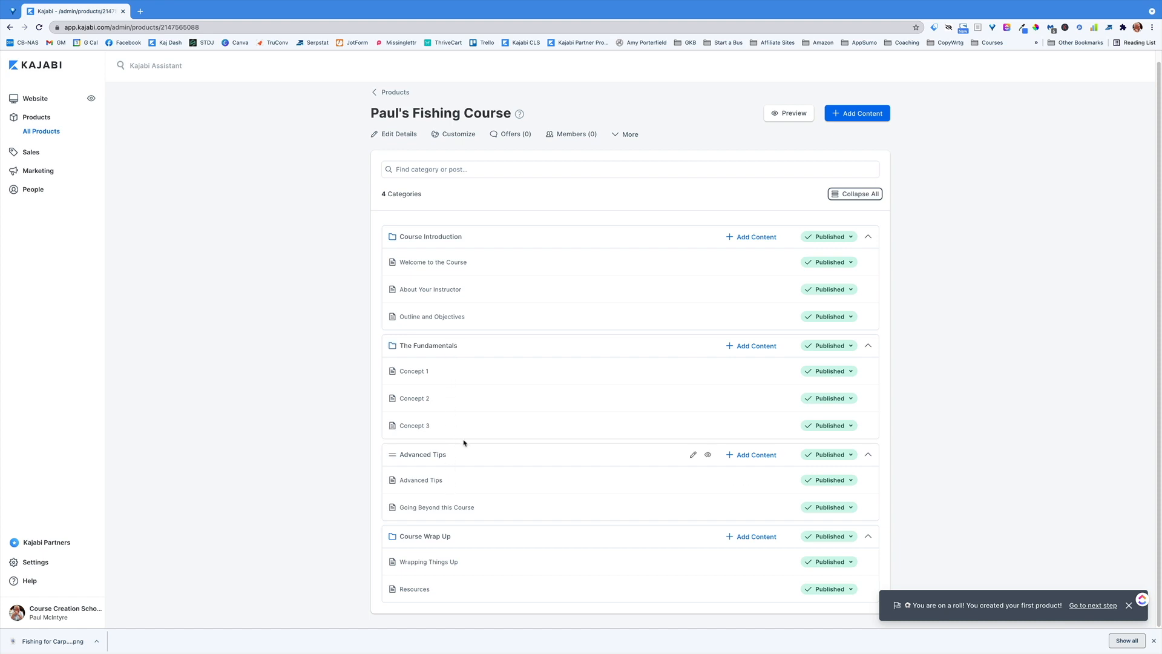
Start a new category titled "Module 1" with the description "How to Find the Lake"
{"action": "left_click", "coordinate": [844, 116]}
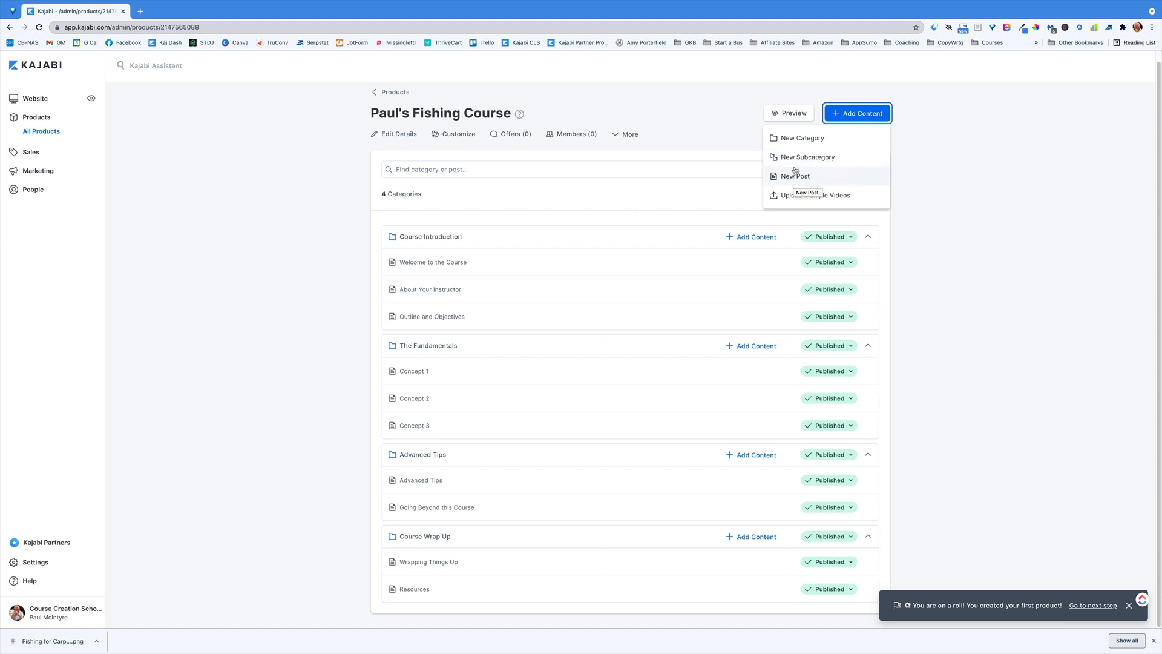
{"action": "left_click", "coordinate": [801, 140]}
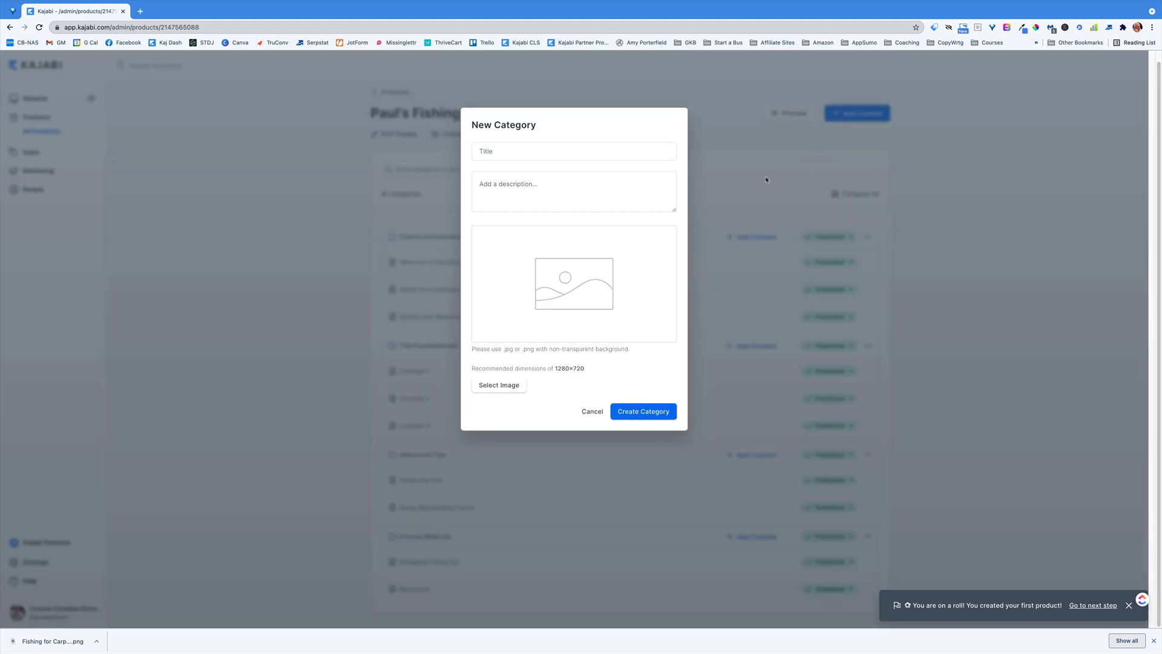
{"action": "left_click", "coordinate": [568, 157]}
{"action": "type", "text": "Module 1"}
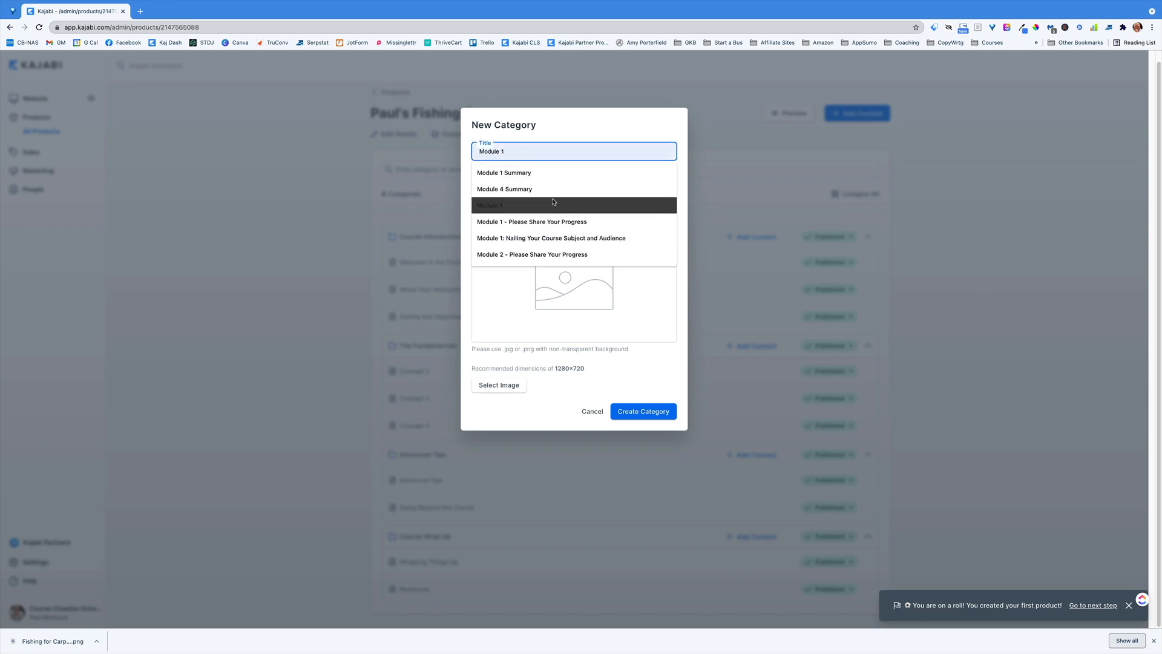
{"action": "left_click", "coordinate": [553, 204]}
{"action": "left_click", "coordinate": [550, 187]}
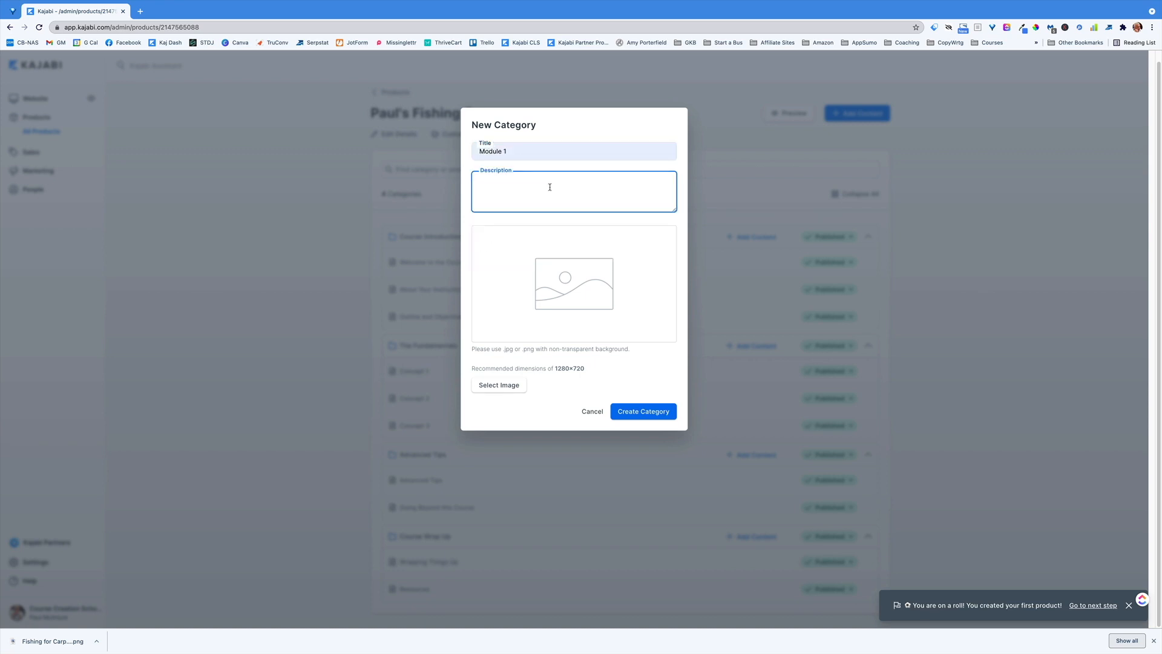
{"action": "type", "text": "How to Find the Lake"}
Switch to Canva on a new page and create a blank custom design of 1280 x 720 px
{"action": "left_click", "coordinate": [140, 11]}
{"action": "type", "text": "ca"}
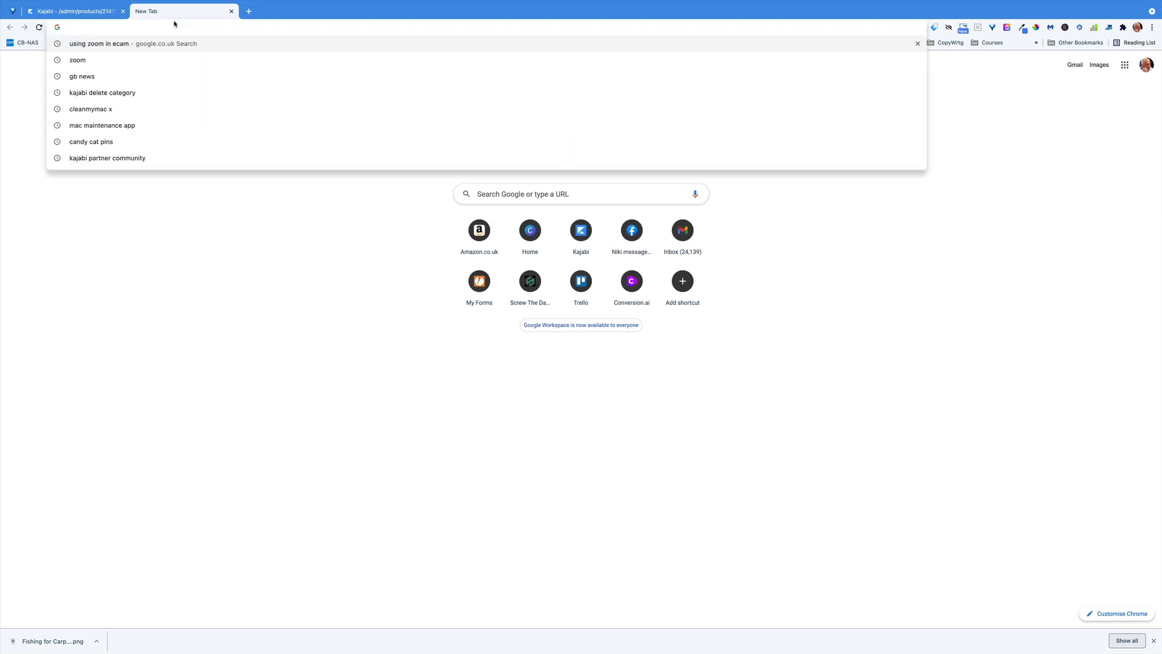
{"action": "type", "text": "nva"}
{"action": "key", "text": "Return"}
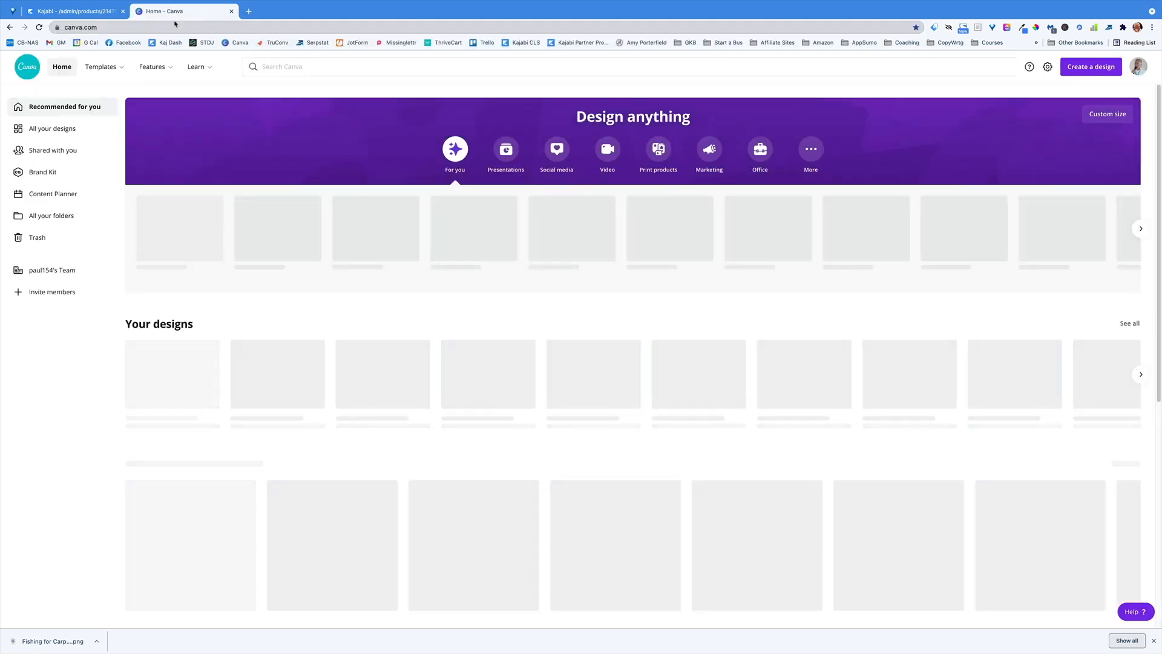
{"action": "left_click", "coordinate": [1091, 67]}
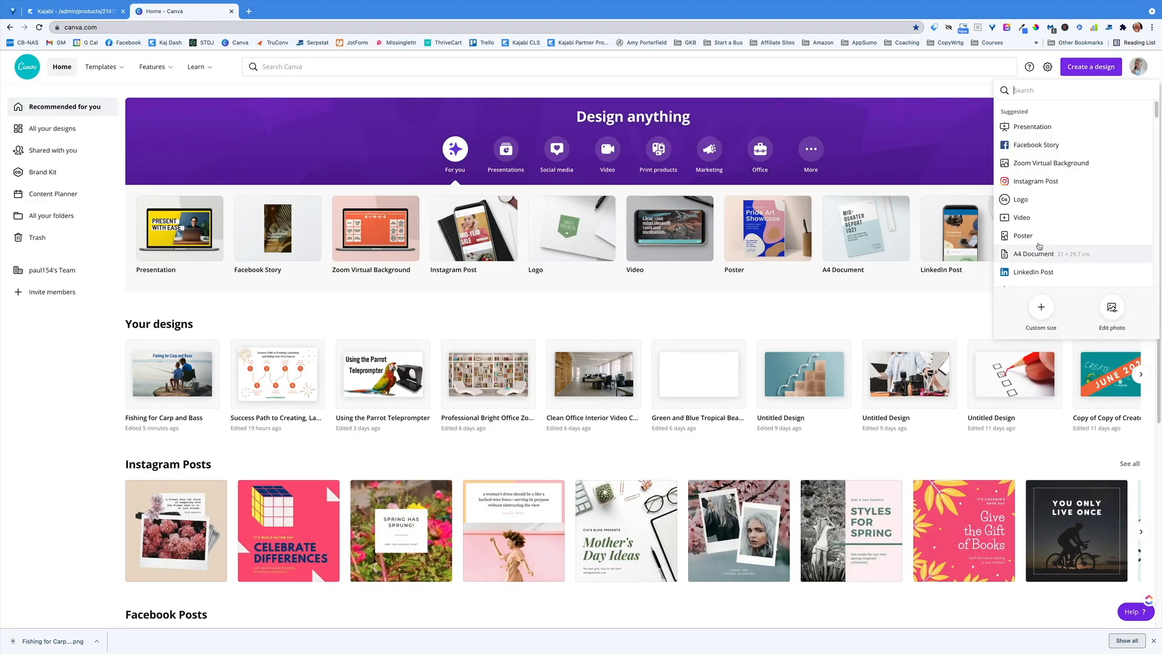
{"action": "left_click", "coordinate": [1041, 307]}
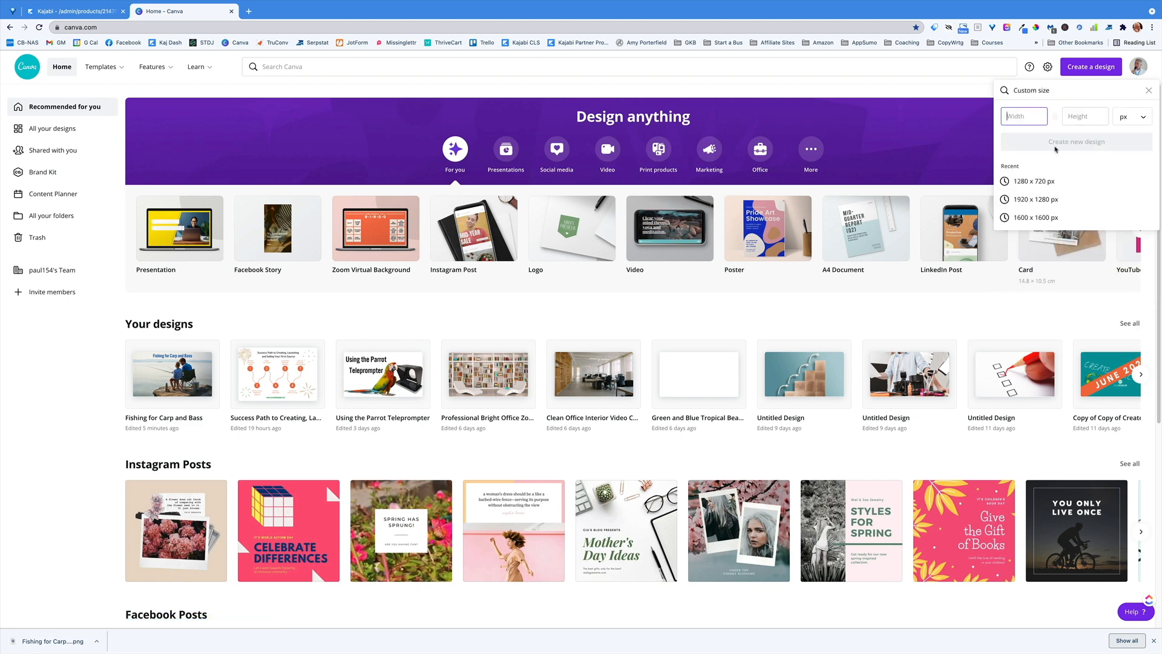
{"action": "left_click", "coordinate": [1036, 181]}
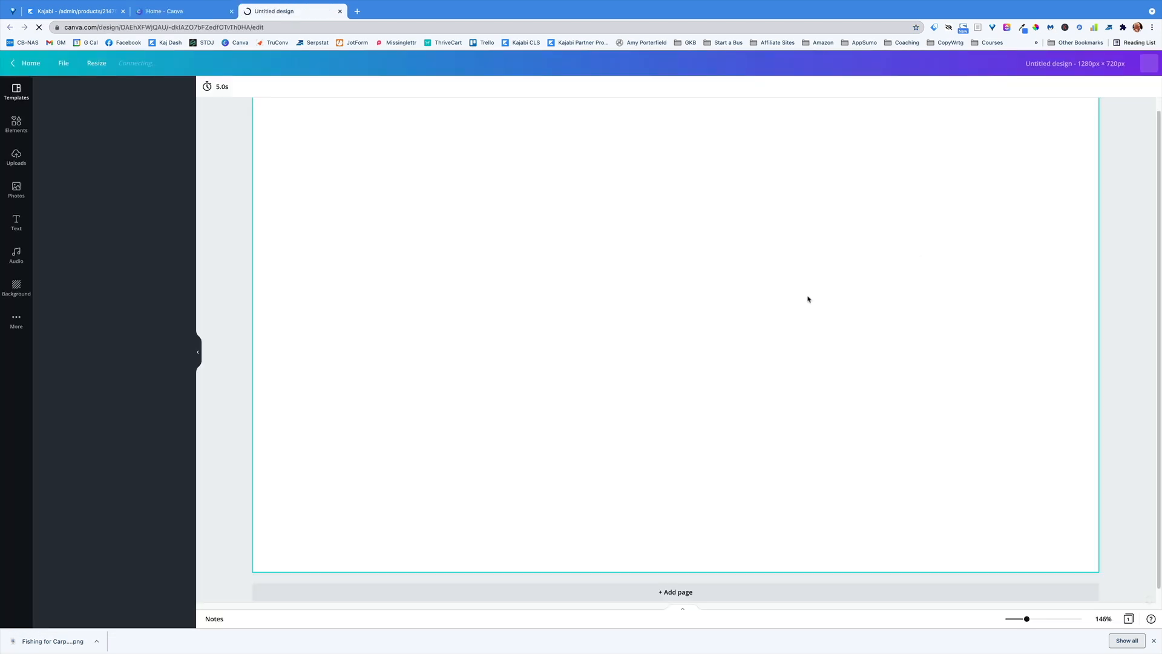
Search the photos for "lake", add the blue lake with a tree-lined shore and enlarge it to fill the whole design
{"action": "left_click", "coordinate": [18, 189]}
{"action": "left_click", "coordinate": [103, 92]}
{"action": "type", "text": "la"}
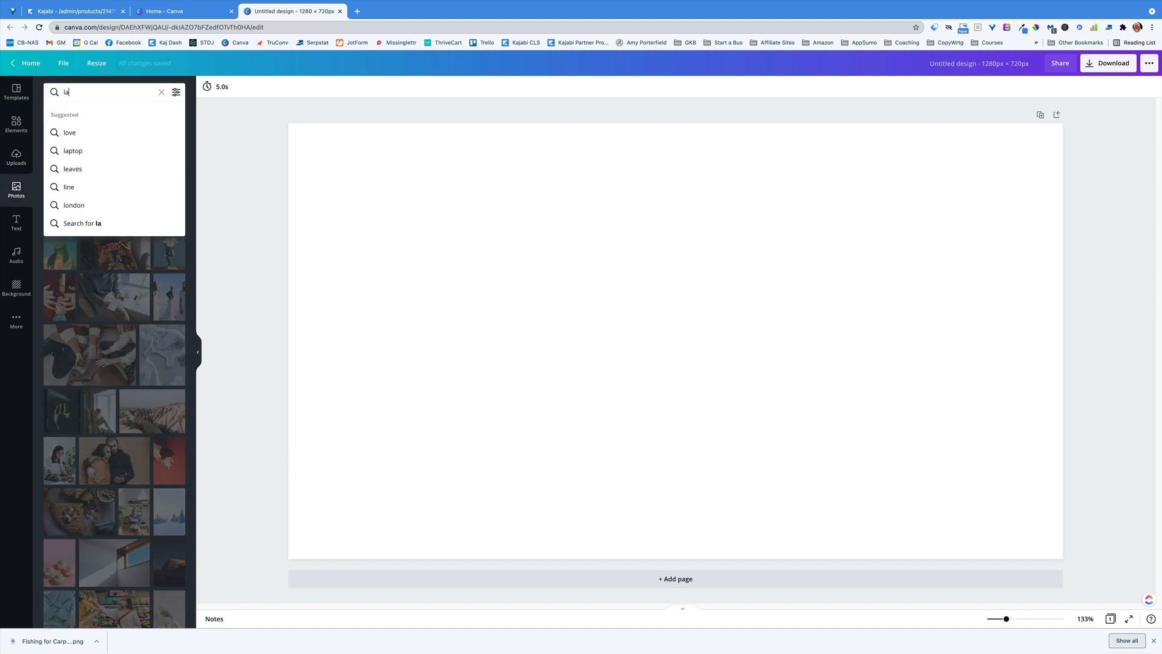
{"action": "type", "text": "ke"}
{"action": "key", "text": "Return"}
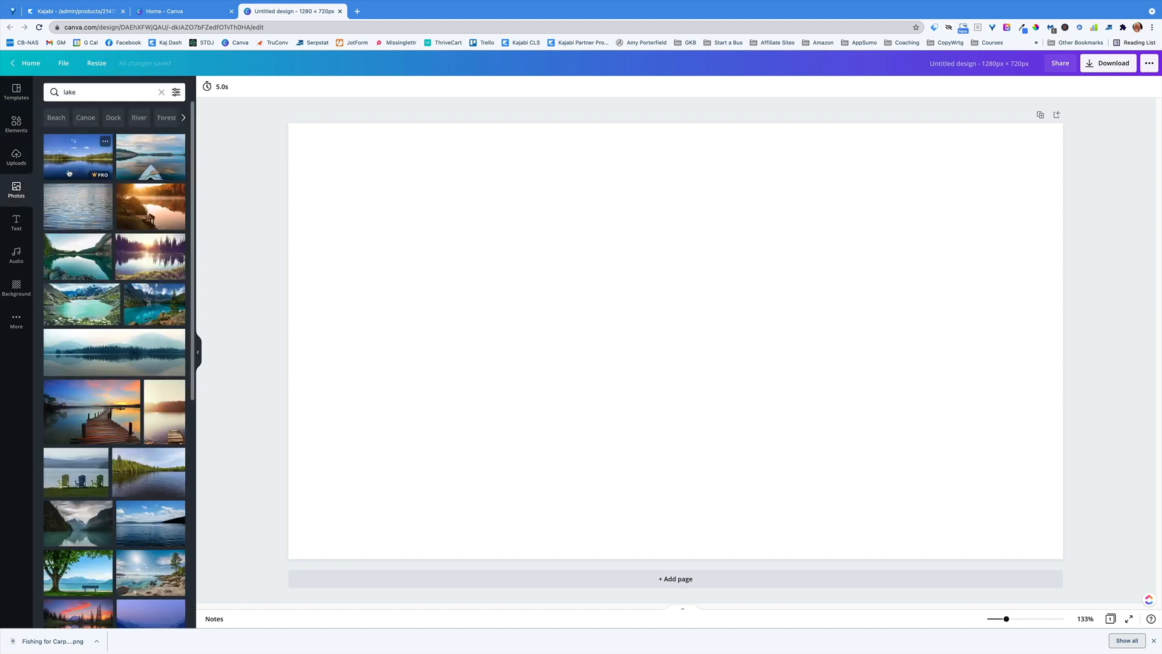
{"action": "left_click", "coordinate": [72, 168]}
{"action": "left_click_drag", "start_coordinate": [516, 304], "coordinate": [392, 262]}
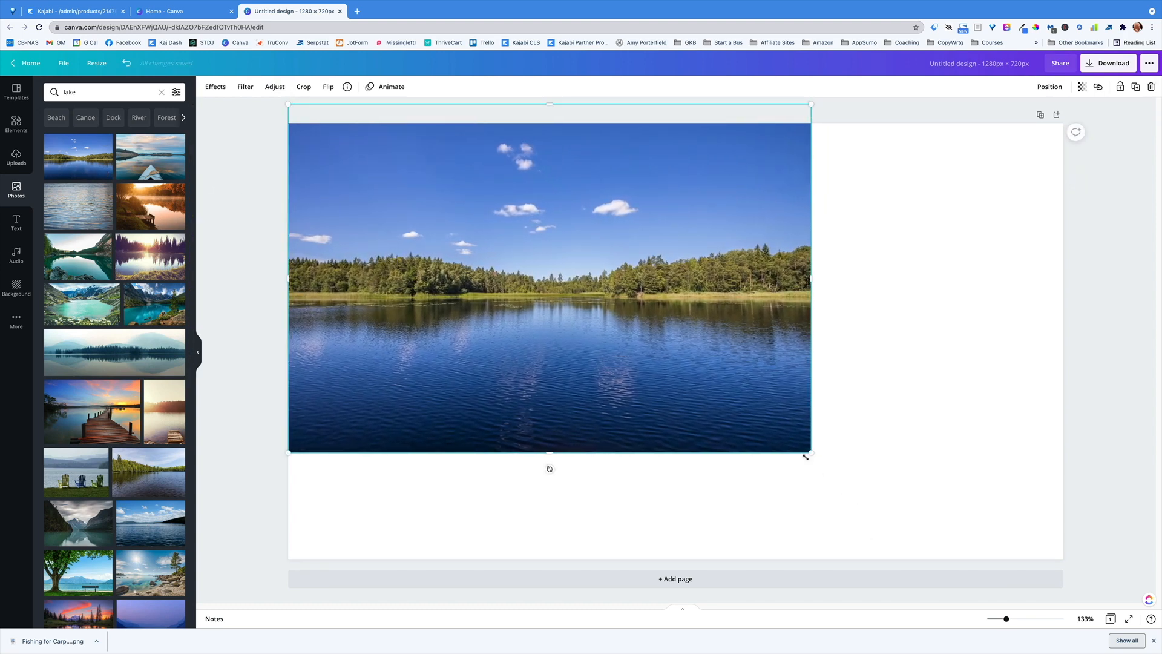
{"action": "left_click_drag", "start_coordinate": [813, 453], "coordinate": [1093, 578]}
{"action": "left_click_drag", "start_coordinate": [614, 391], "coordinate": [616, 332]}
{"action": "left_click", "coordinate": [1128, 281]}
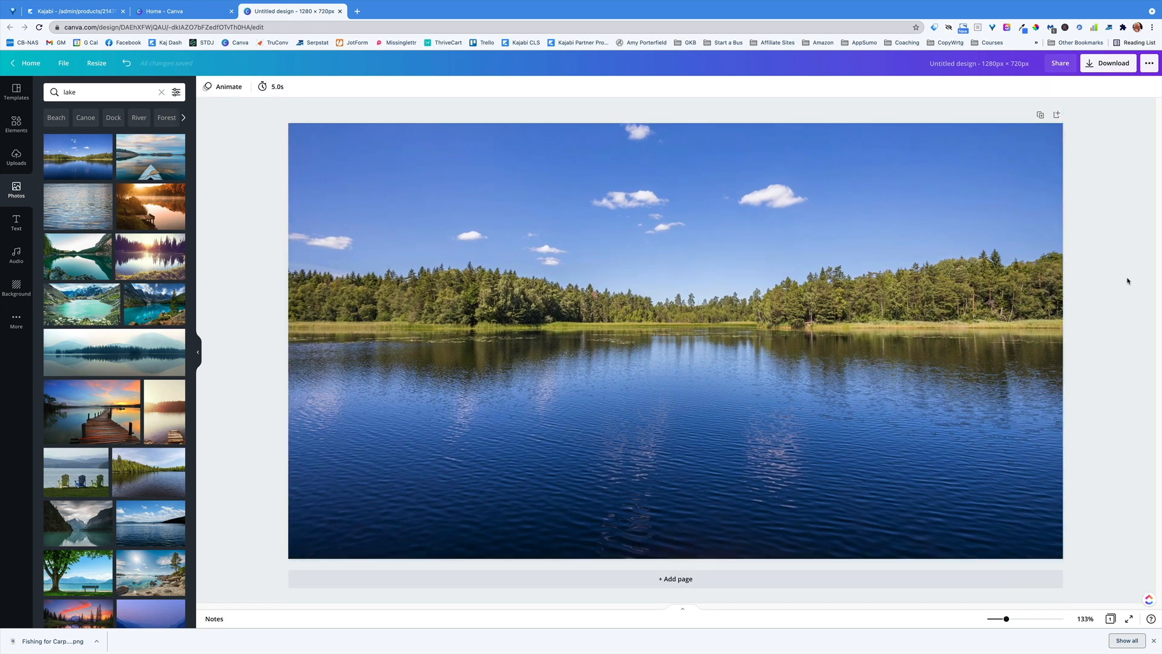
Download the lake design as a PNG named "Lake" into the Downloads folder
{"action": "left_click", "coordinate": [1109, 63]}
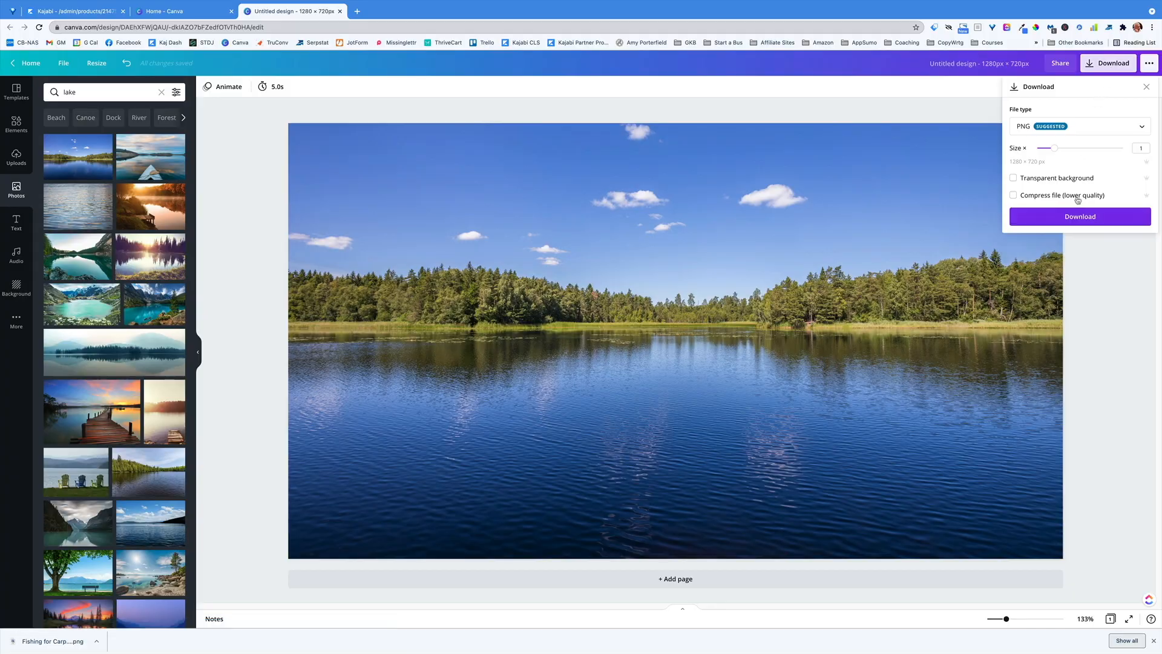
{"action": "left_click", "coordinate": [1078, 214]}
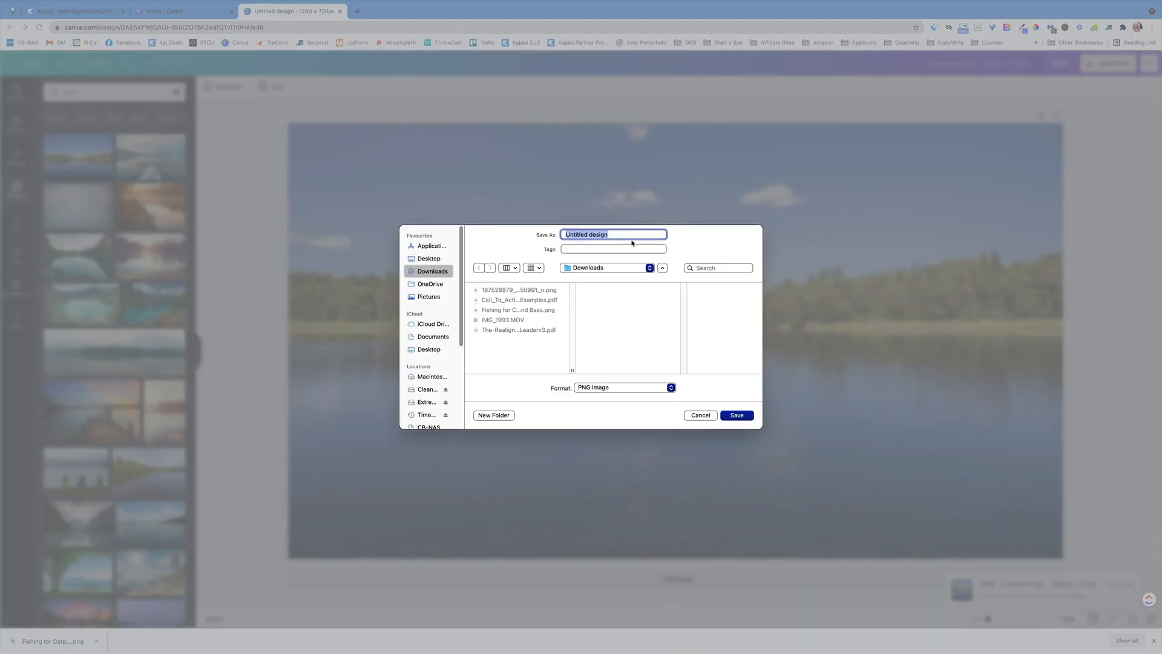
{"action": "type", "text": "Lake"}
{"action": "key", "text": "Return"}
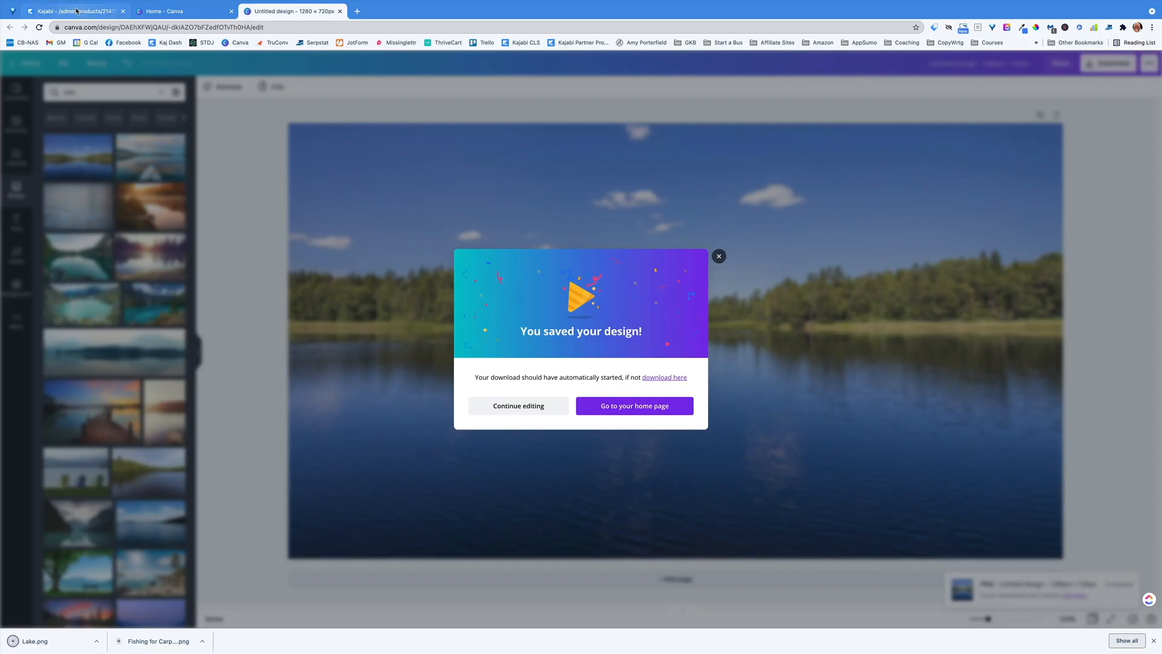
Return to Kajabi, upload Lake.png as the Module 1 category image and create the category
{"action": "left_click", "coordinate": [72, 11]}
{"action": "left_click", "coordinate": [516, 393]}
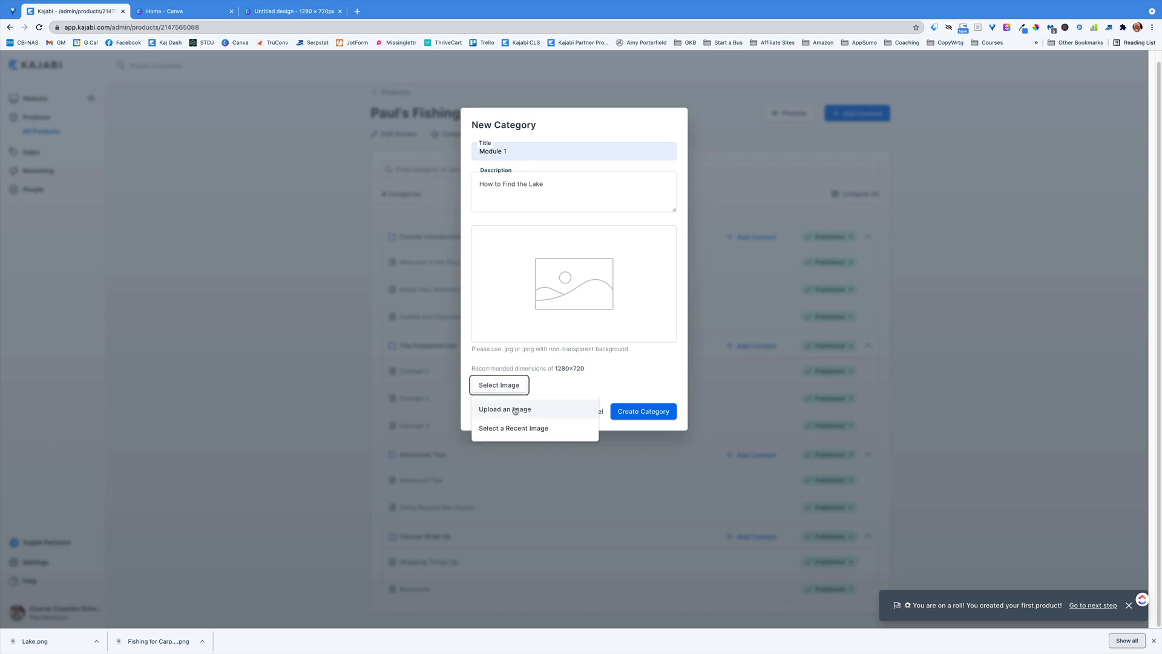
{"action": "left_click", "coordinate": [515, 409]}
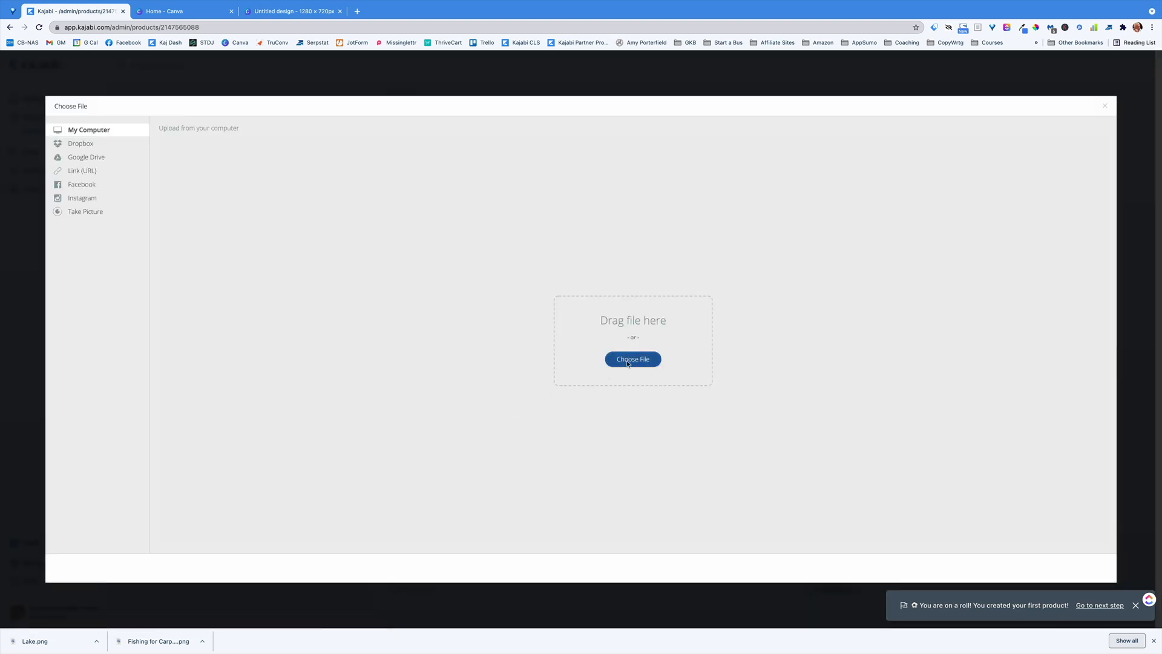
{"action": "left_click", "coordinate": [628, 363]}
{"action": "double_click", "coordinate": [361, 157]}
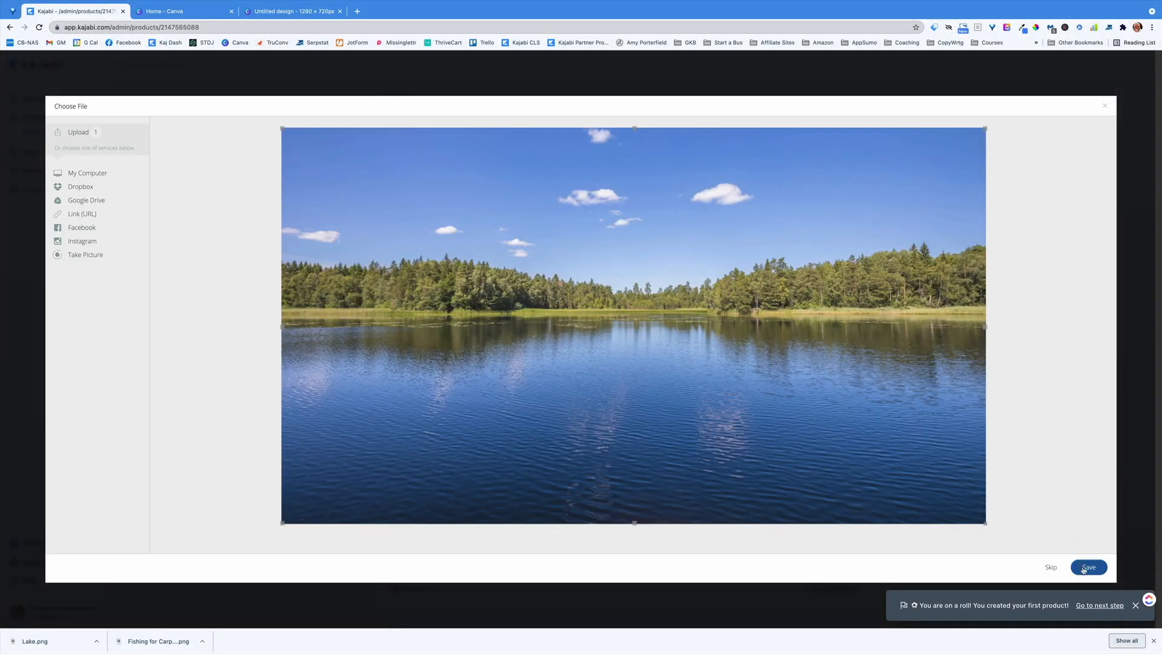
{"action": "left_click", "coordinate": [1084, 567]}
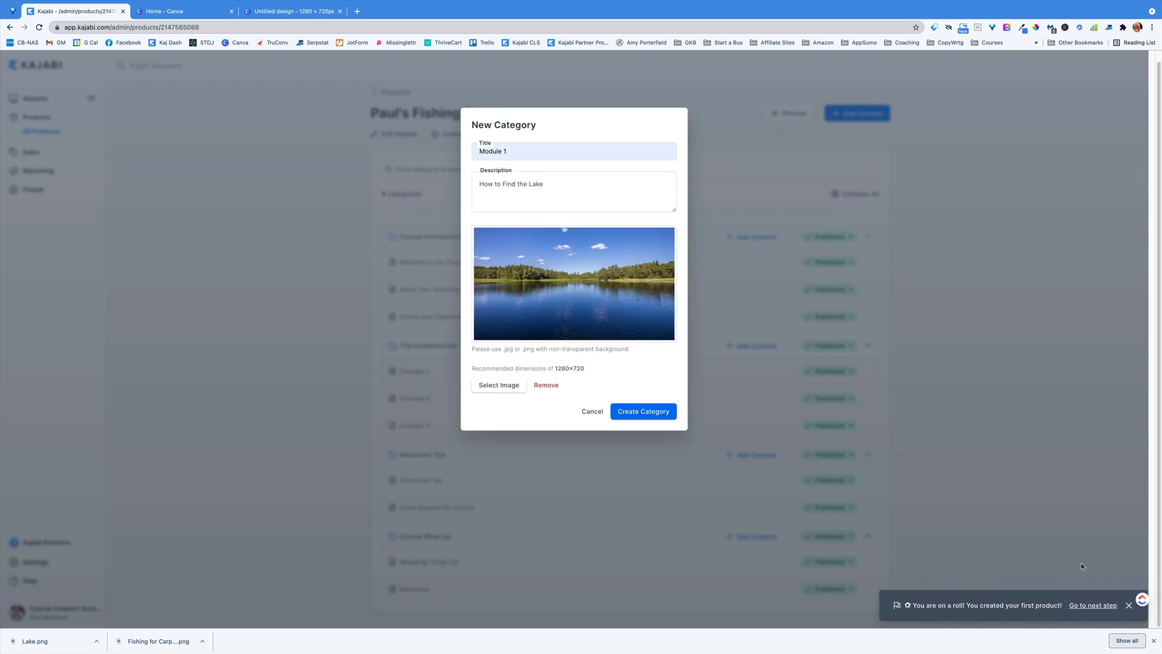
{"action": "left_click", "coordinate": [663, 411]}
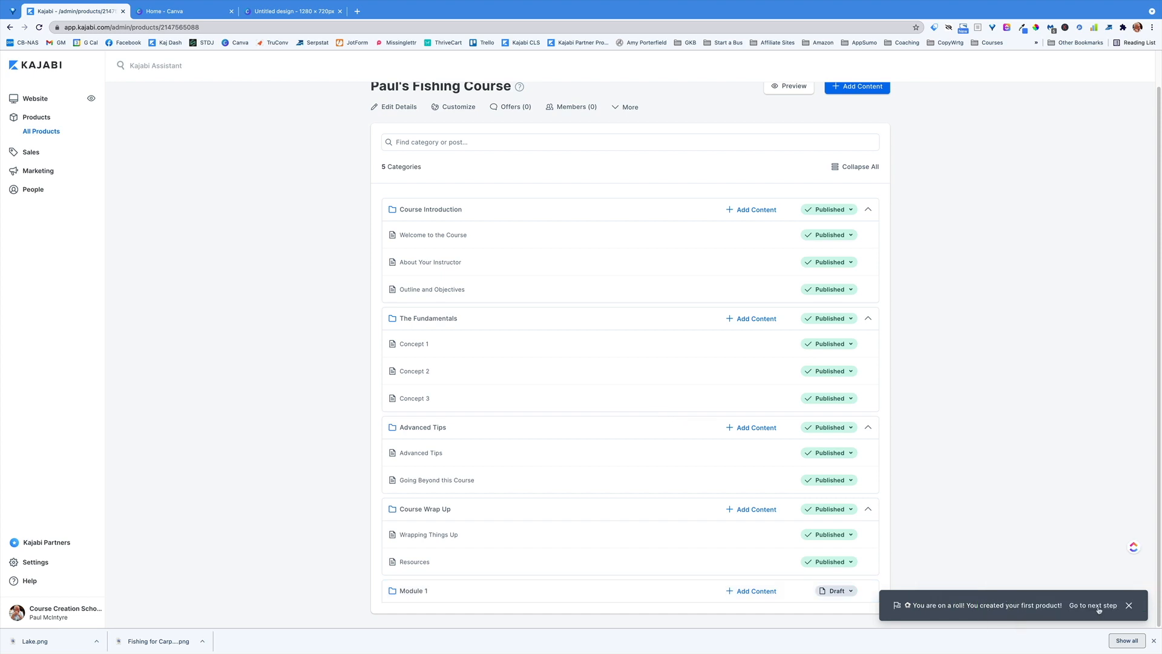
Continue to the setup checklist's "Add a description and thumbnail" task and open the product details from it
{"action": "left_click", "coordinate": [1099, 606]}
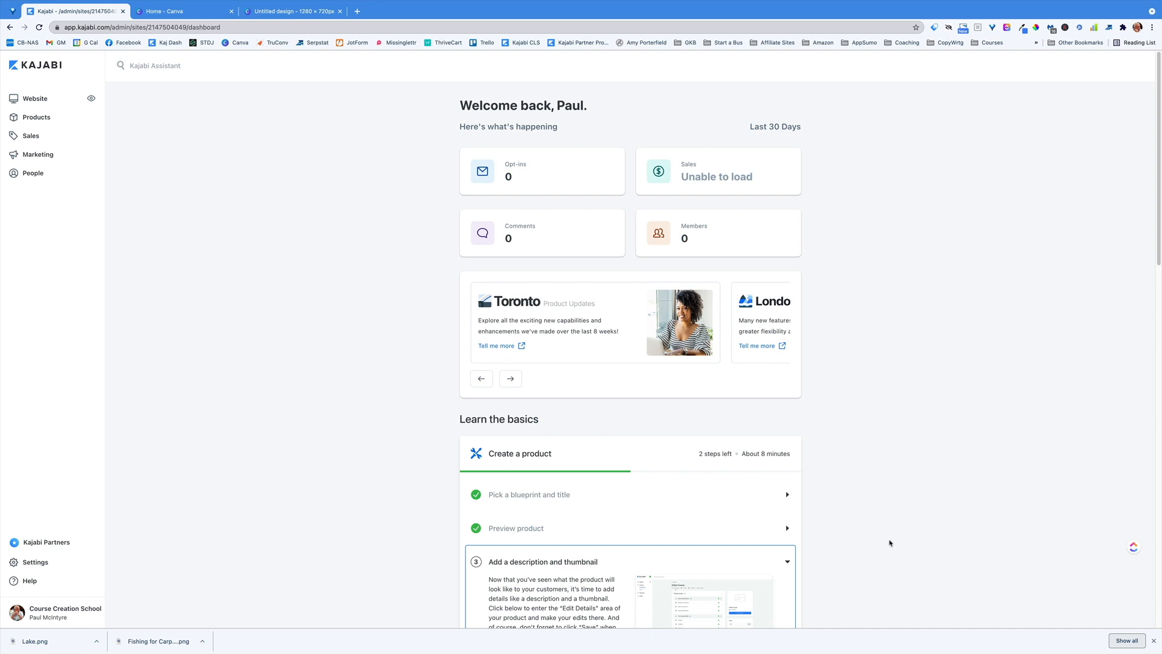
{"action": "scroll", "coordinate": [446, 529], "scroll_direction": "down", "scroll_amount": 2}
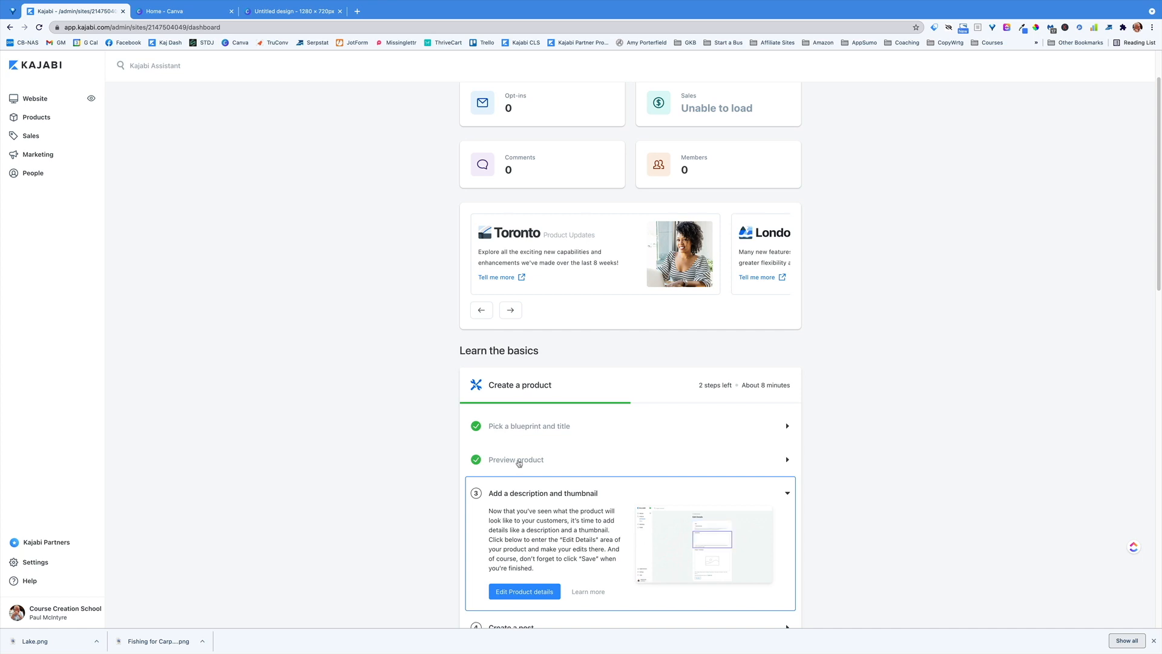
{"action": "scroll", "coordinate": [509, 509], "scroll_direction": "down", "scroll_amount": 1}
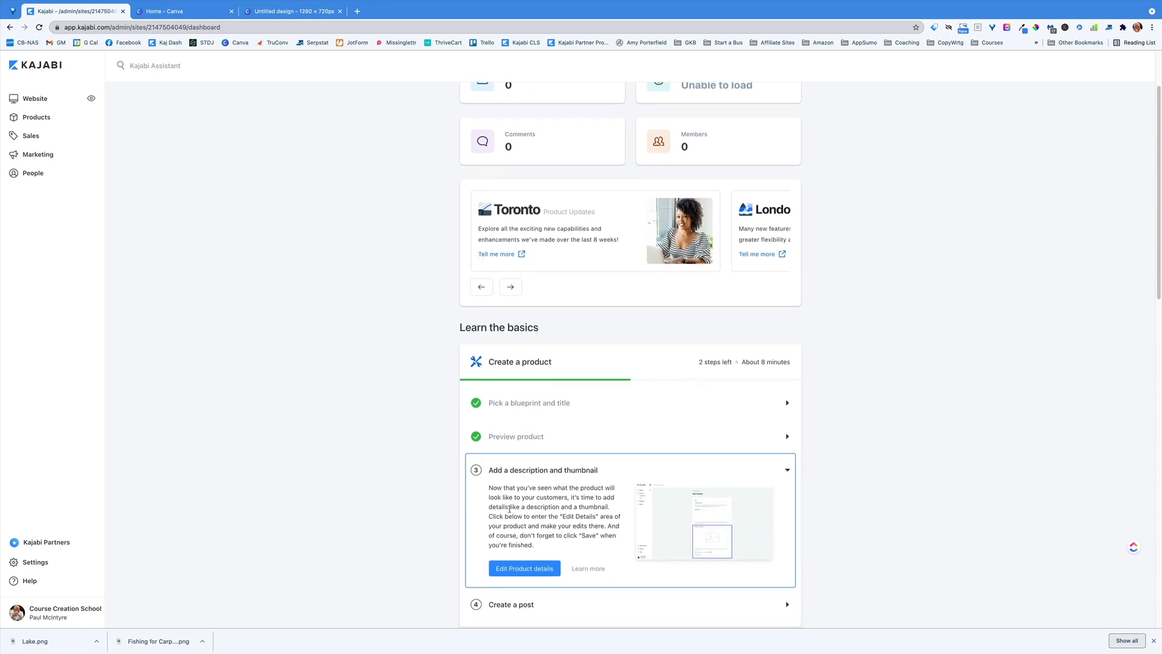
{"action": "scroll", "coordinate": [509, 508], "scroll_direction": "down", "scroll_amount": 1}
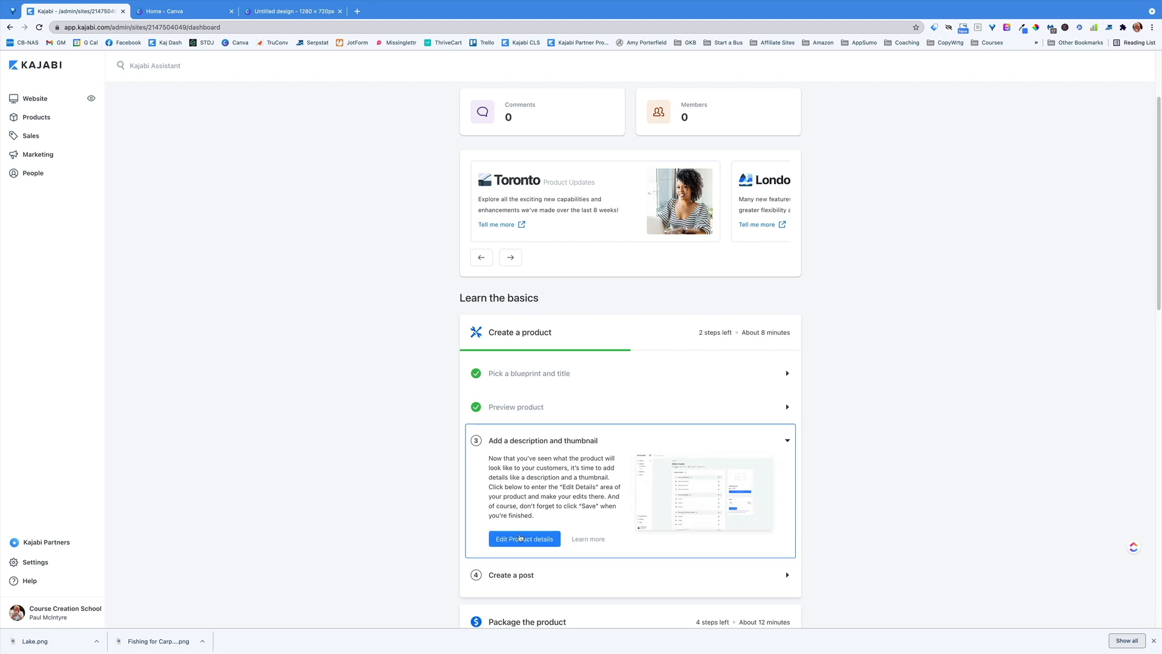
{"action": "left_click", "coordinate": [520, 537]}
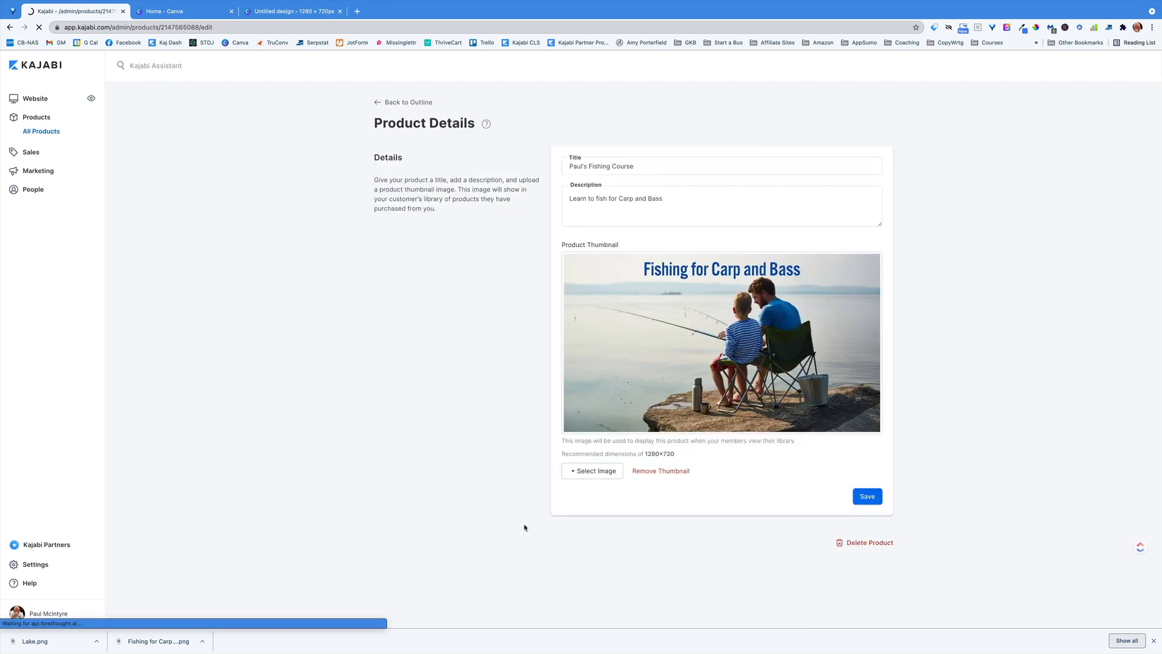
Save the product details and continue to the "Create a post" task in the setup checklist
{"action": "left_click", "coordinate": [855, 501]}
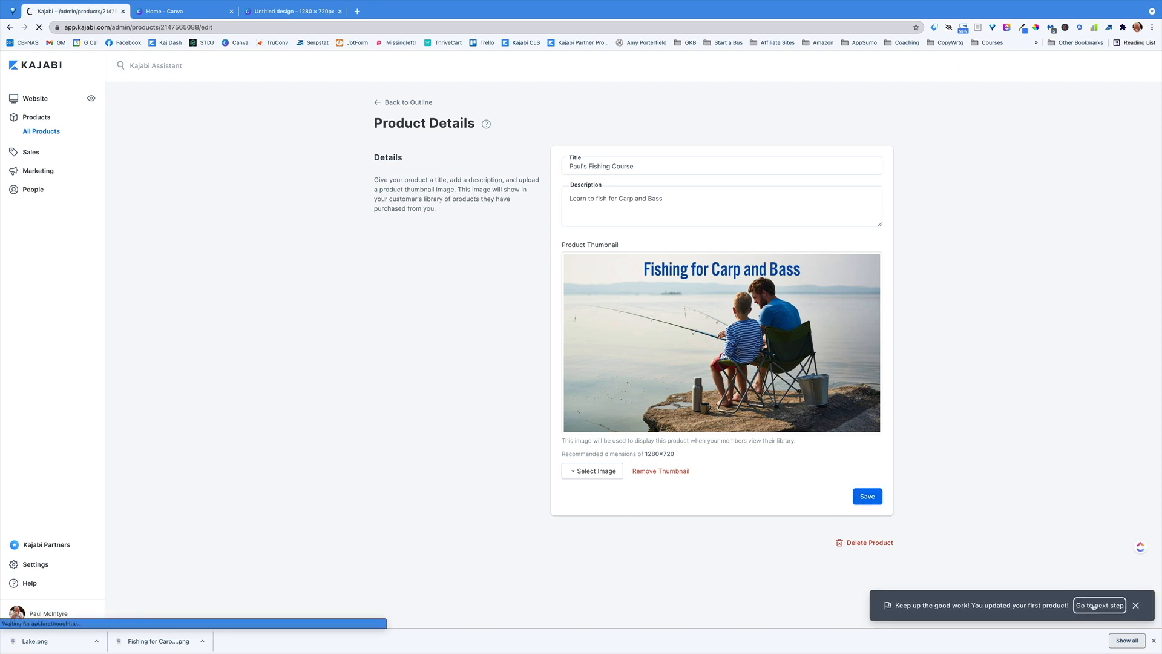
{"action": "left_click", "coordinate": [1094, 606]}
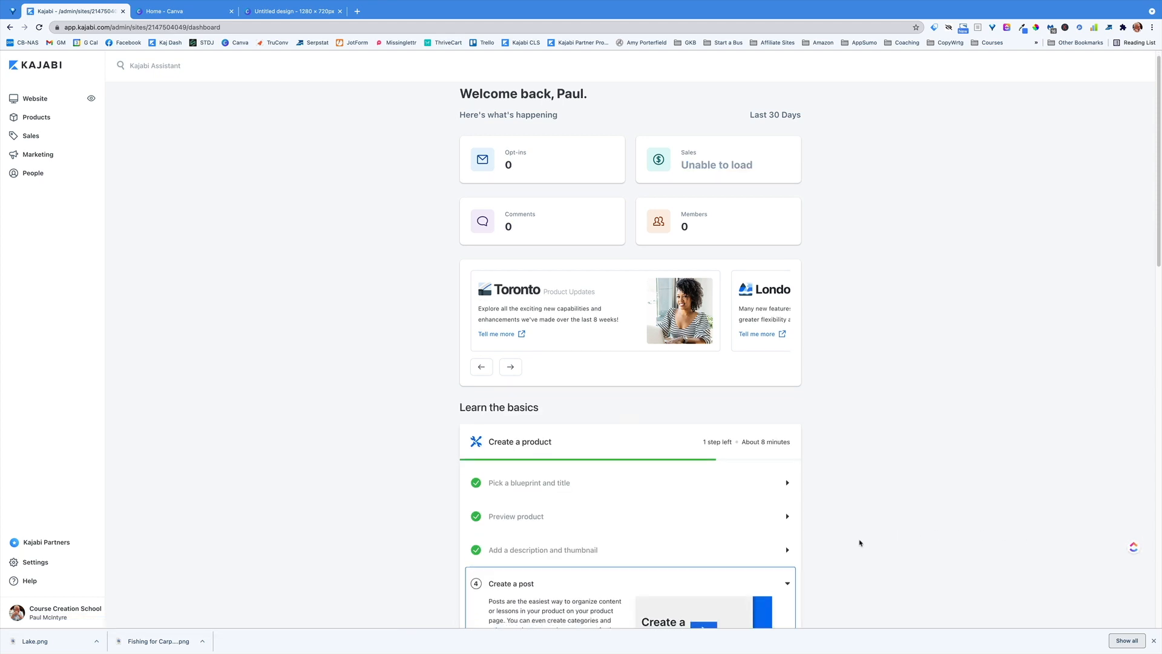
{"action": "scroll", "coordinate": [860, 543], "scroll_direction": "down", "scroll_amount": 3}
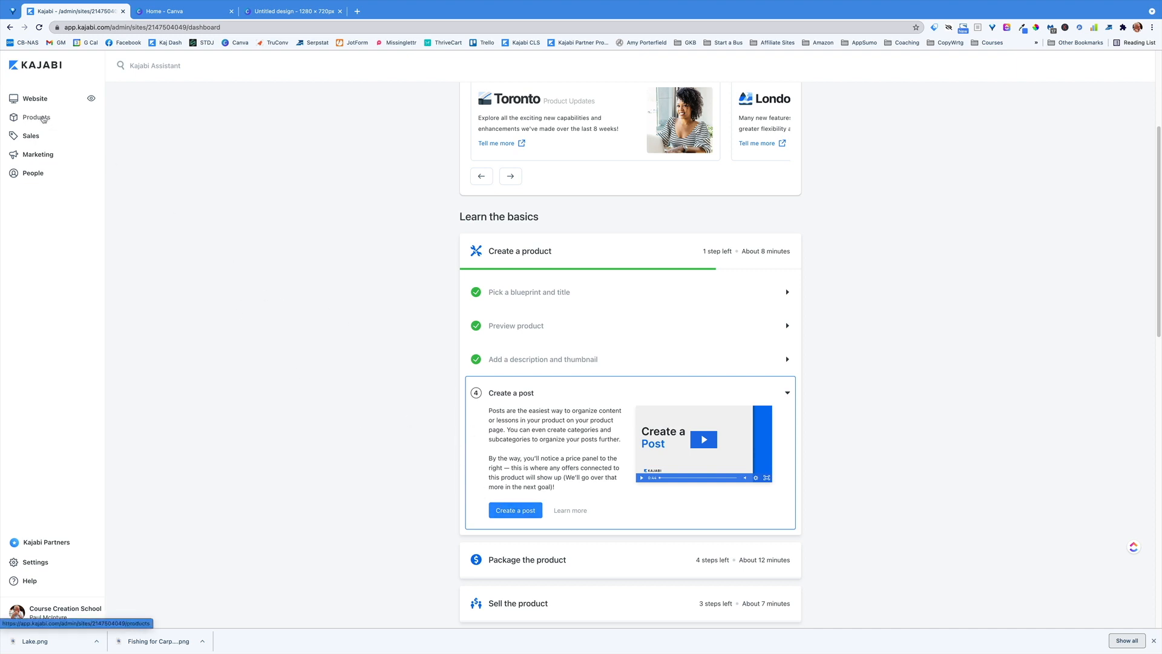
Open the fishing course's outline from the product list and move the Module 1 category directly below The Fundamentals
{"action": "left_click", "coordinate": [44, 119]}
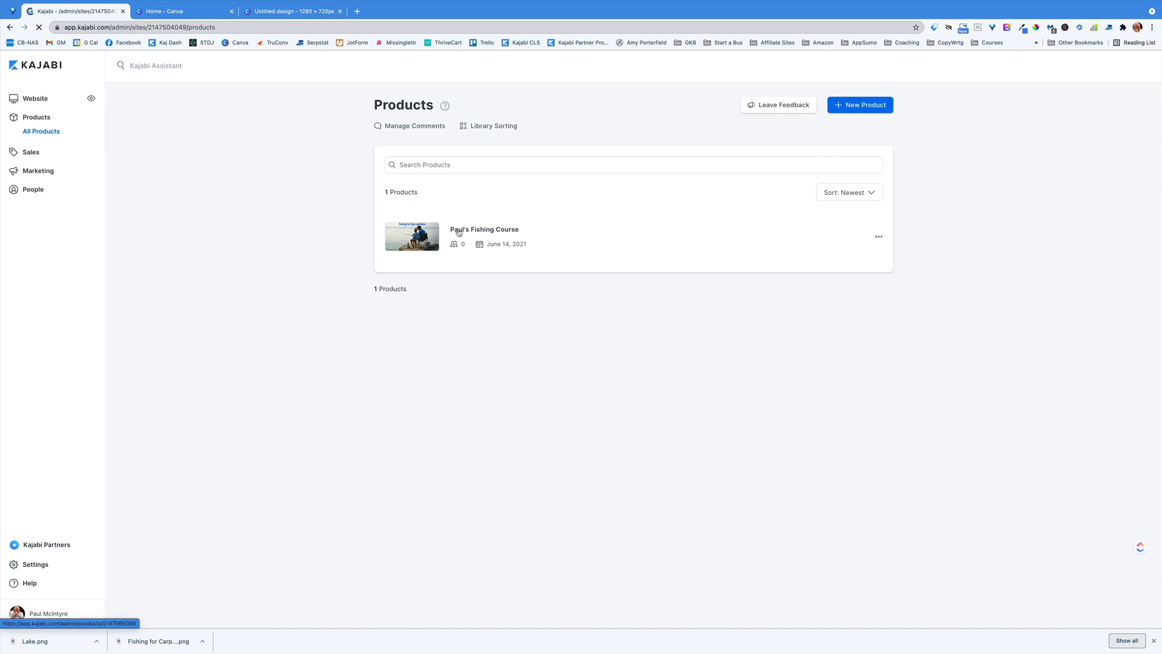
{"action": "left_click", "coordinate": [488, 231]}
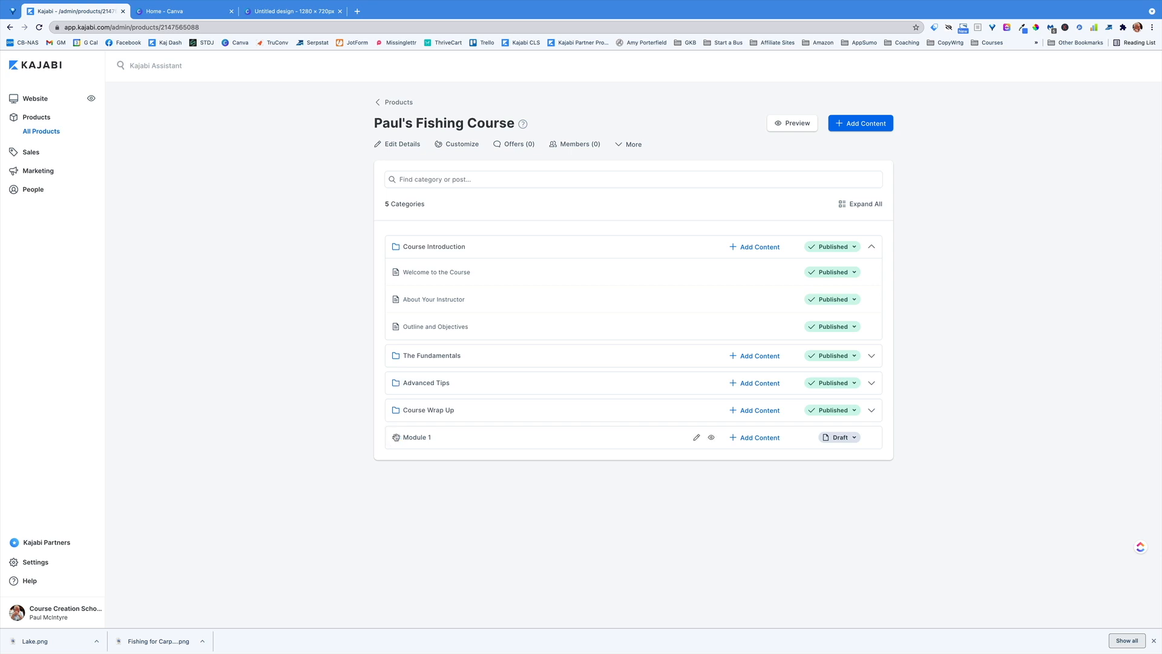
{"action": "left_click_drag", "start_coordinate": [395, 439], "coordinate": [395, 383]}
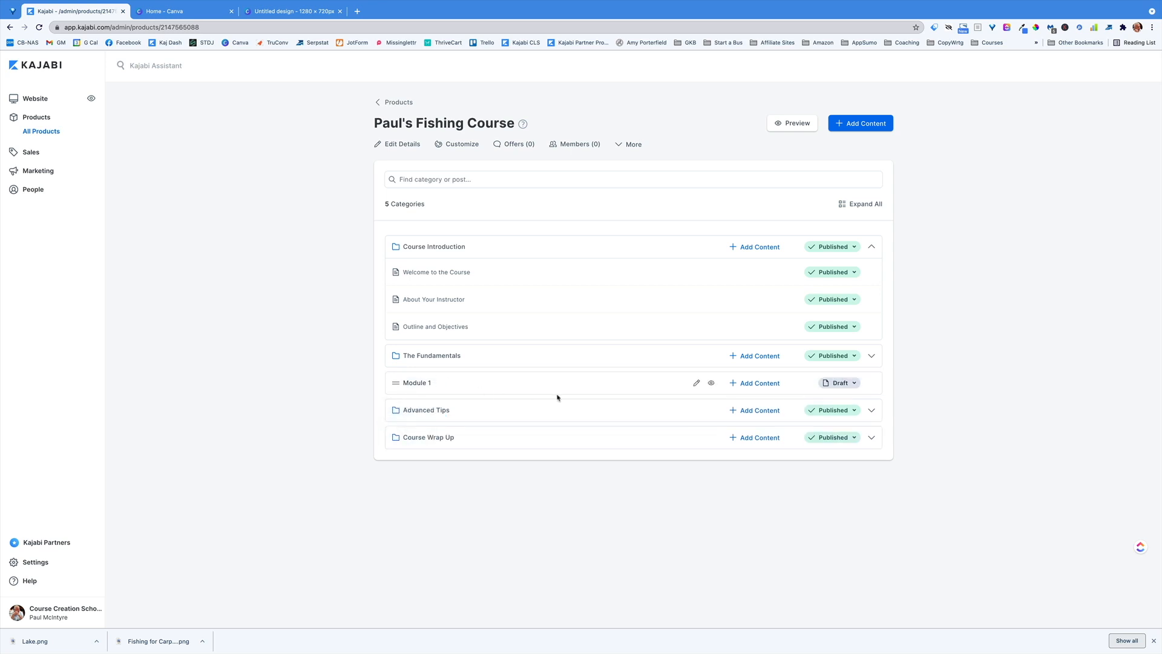
Start a new category titled "Module 2" with the description "How to bait your hook"
{"action": "left_click", "coordinate": [856, 124]}
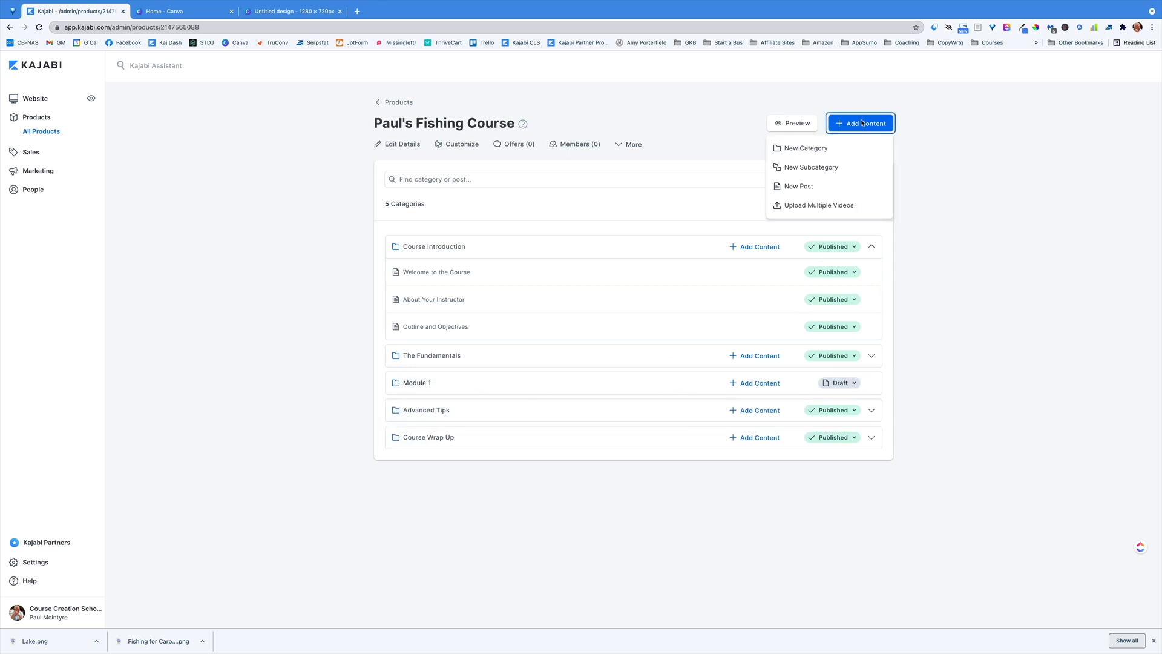
{"action": "left_click", "coordinate": [820, 149]}
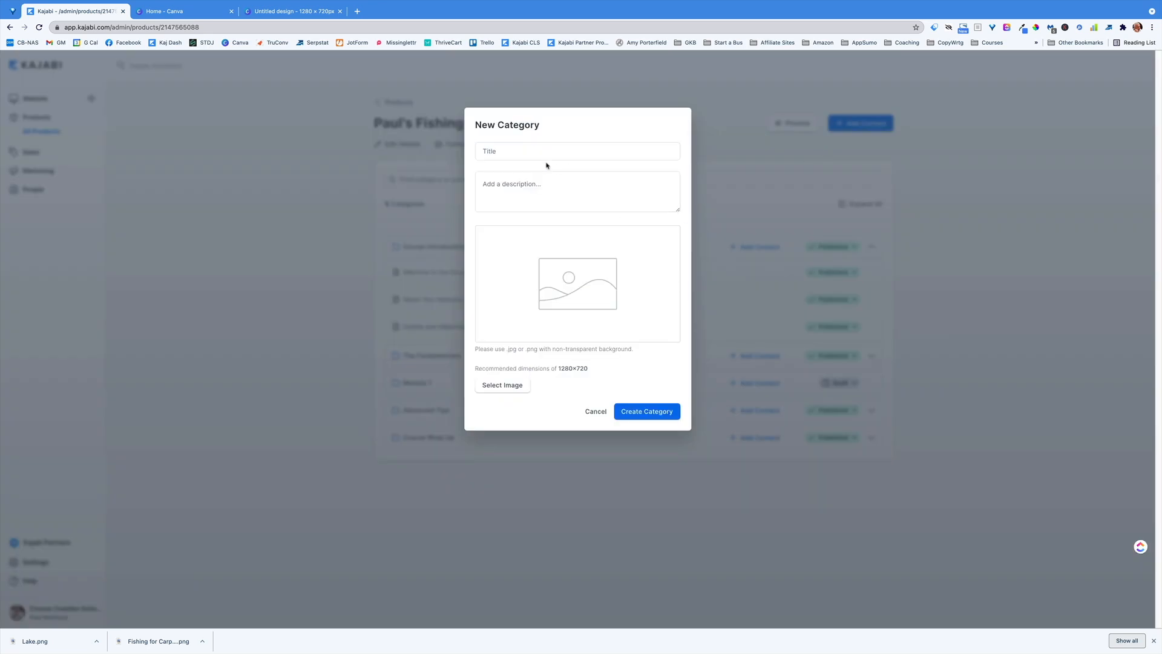
{"action": "left_click", "coordinate": [542, 151]}
{"action": "type", "text": "Mod"}
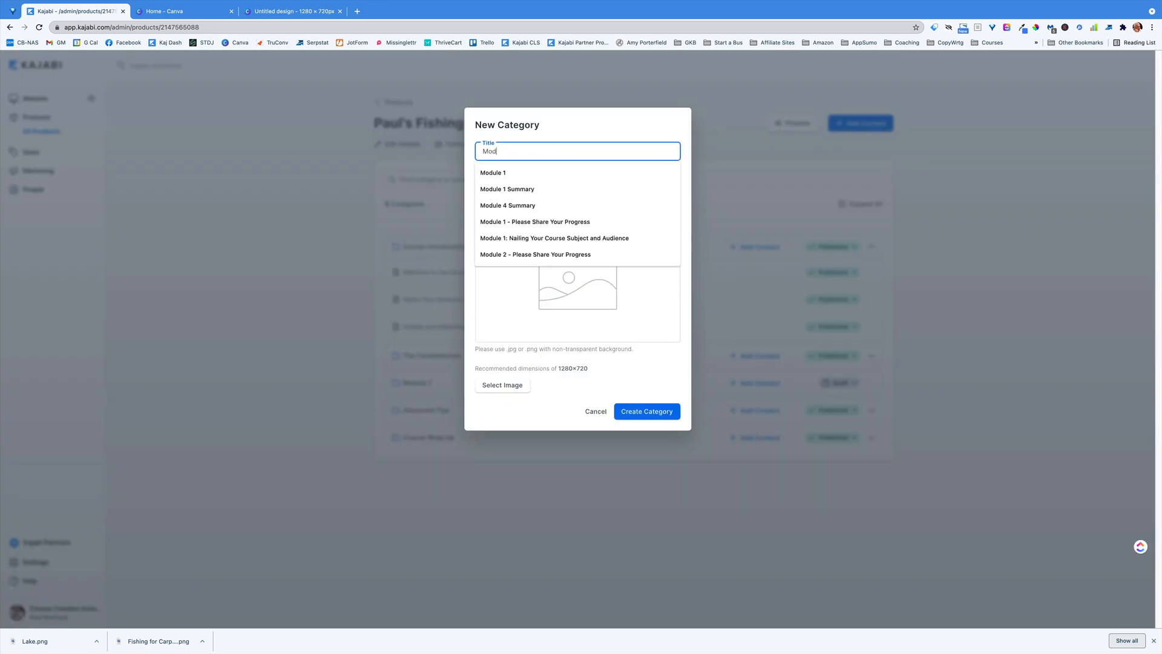
{"action": "type", "text": "ule 2 Summary"}
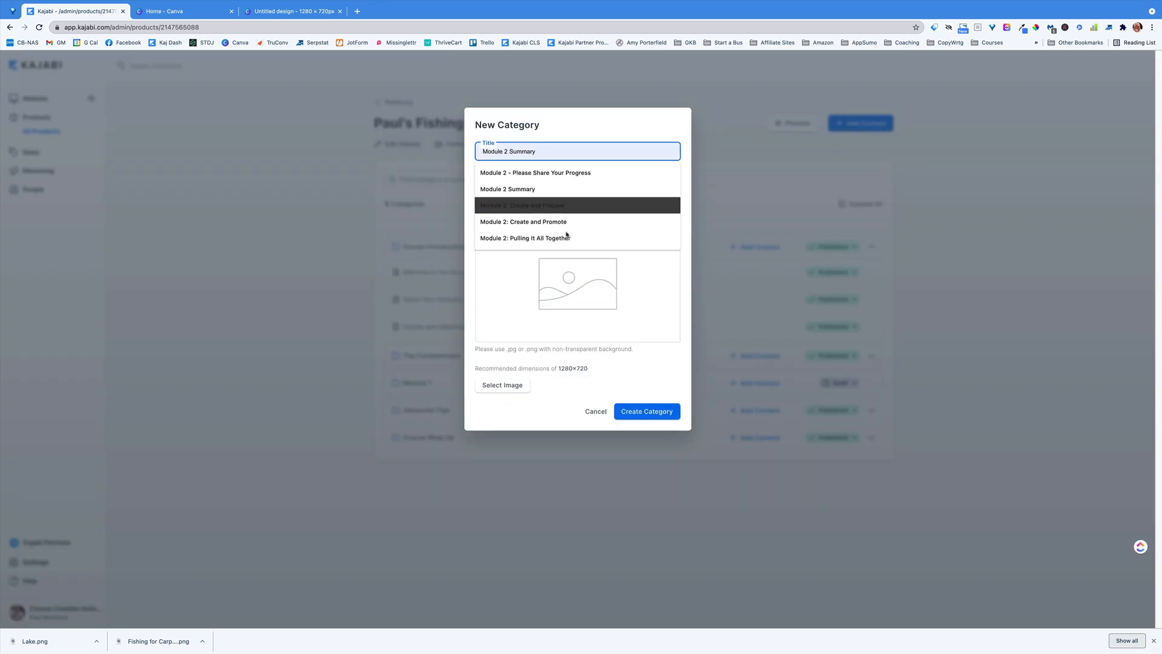
{"action": "key", "text": "Escape"}
{"action": "left_click", "coordinate": [527, 192]}
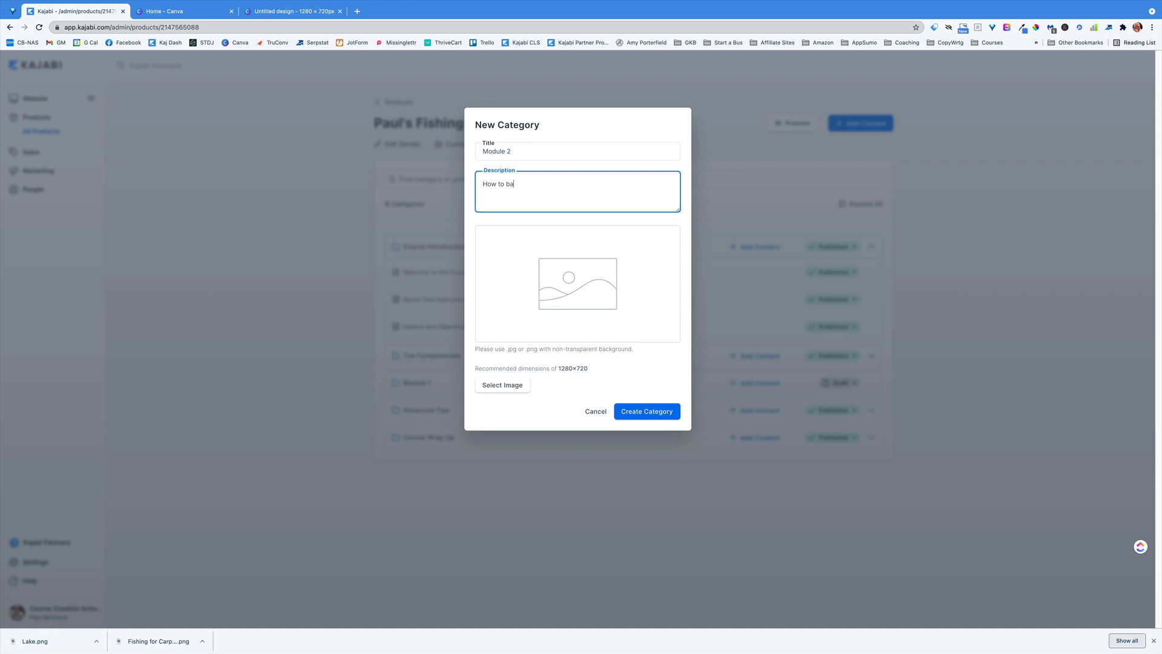
{"action": "type", "text": "your hook"}
Switch to Canva and replace the lake photo with the blue-background fishing hook photo, searching the photos for "hook"
{"action": "left_click", "coordinate": [280, 34]}
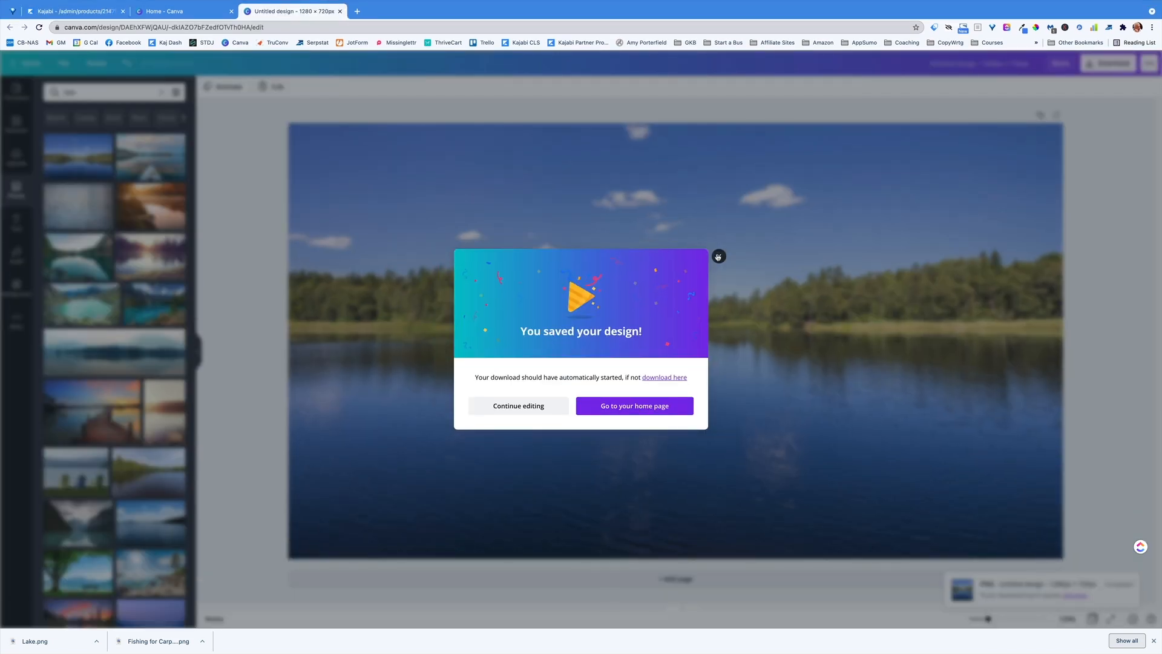
{"action": "left_click", "coordinate": [719, 254]}
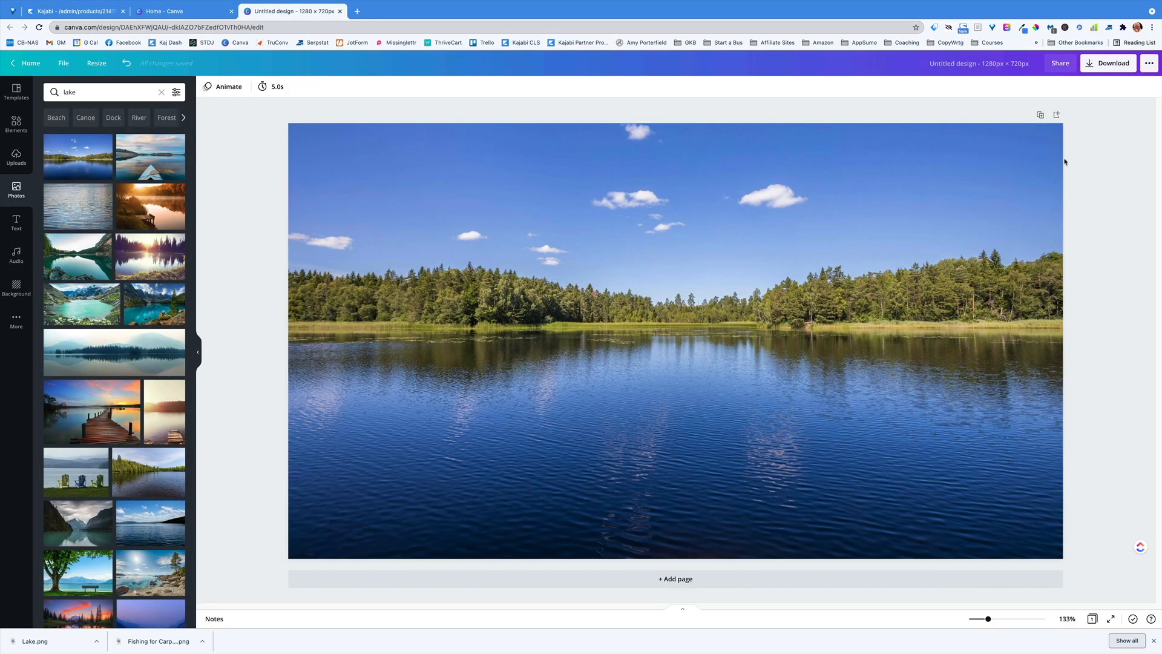
{"action": "left_click", "coordinate": [1044, 168]}
{"action": "key", "text": "Delete"}
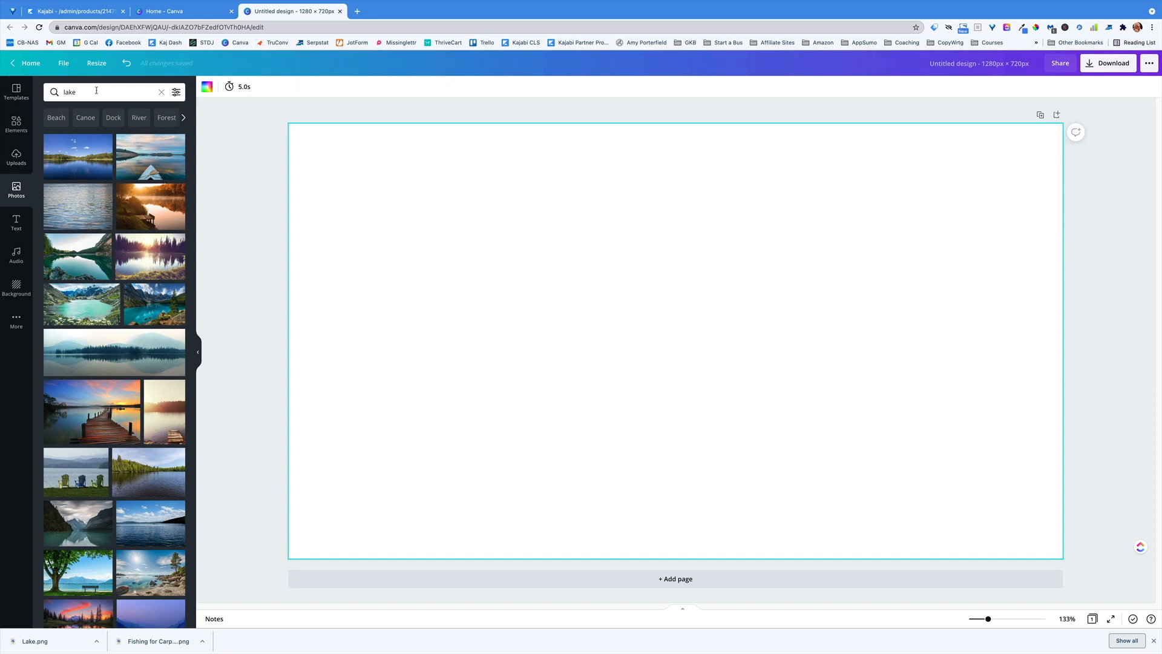
{"action": "left_click", "coordinate": [54, 90]}
{"action": "type", "text": "hook"}
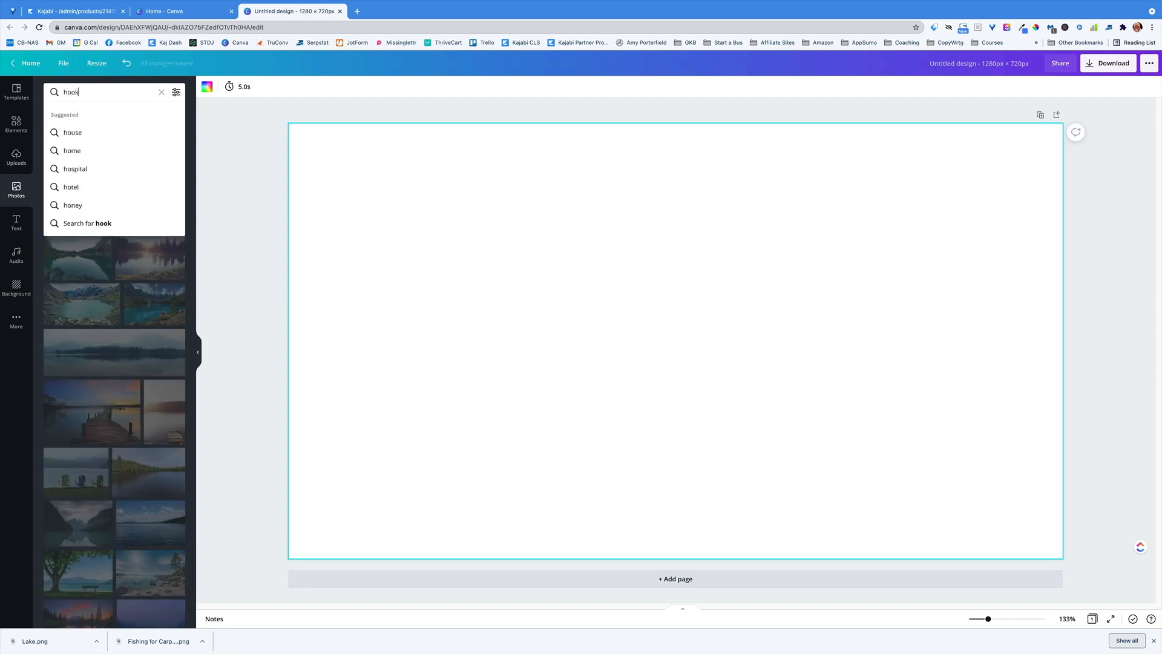
{"action": "key", "text": "Return"}
{"action": "left_click", "coordinate": [98, 170]}
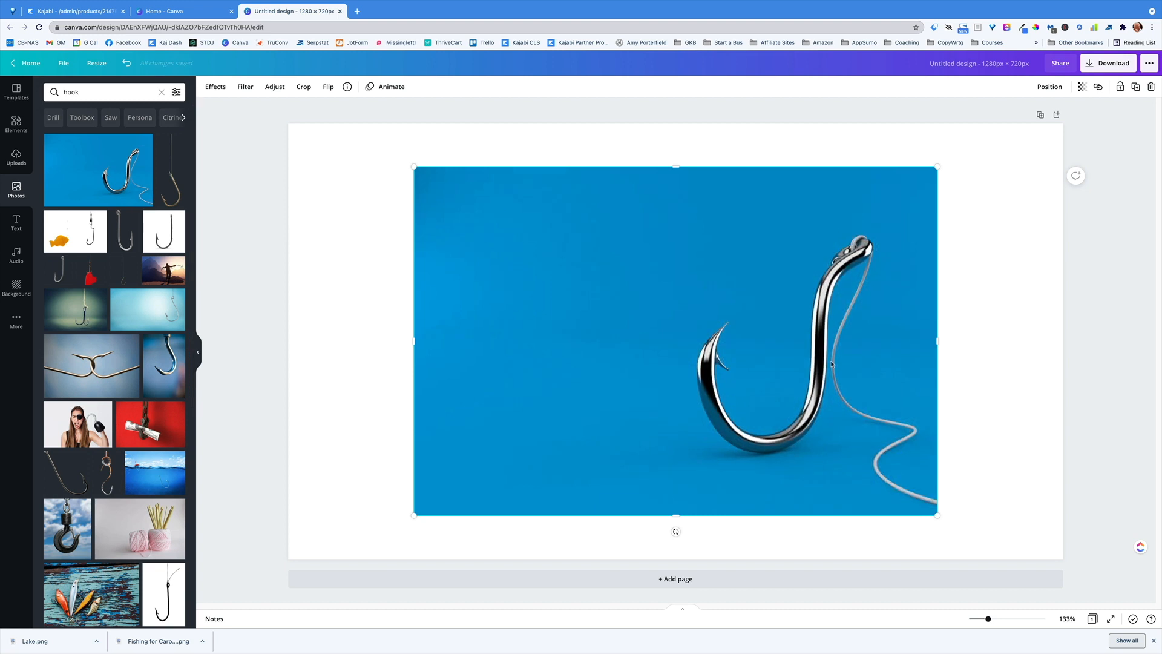
Enlarge and position the hook photo to fill the whole page and download the design as a PNG named "hook"
{"action": "left_click_drag", "start_coordinate": [843, 362], "coordinate": [714, 319]}
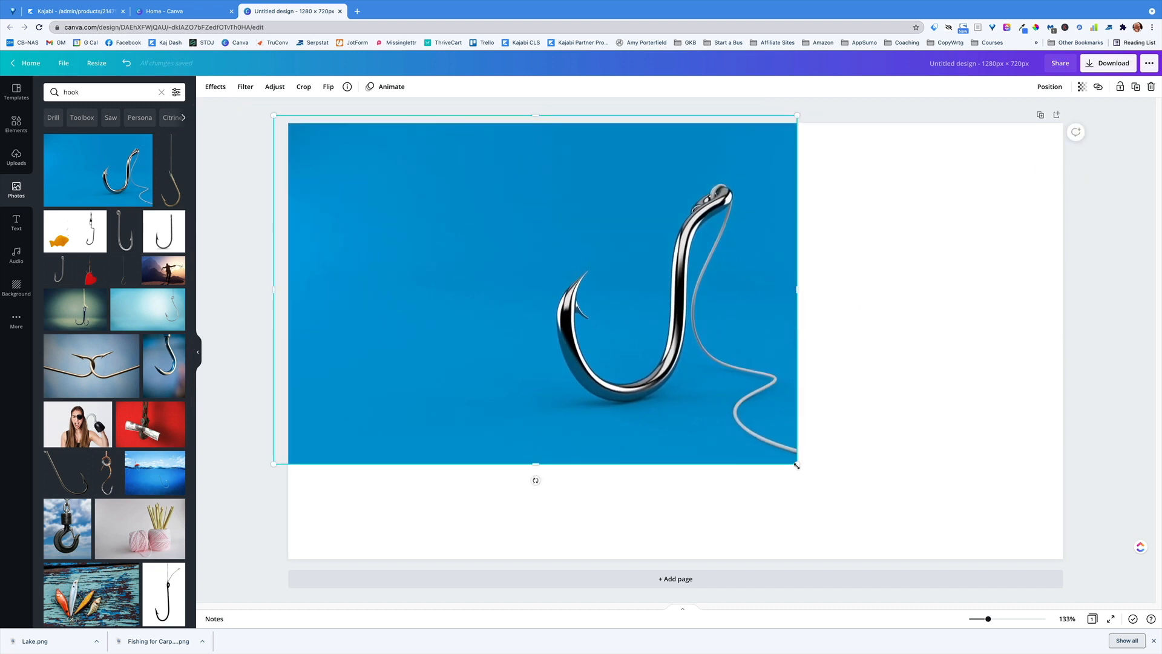
{"action": "left_click_drag", "start_coordinate": [797, 462], "coordinate": [1110, 562]}
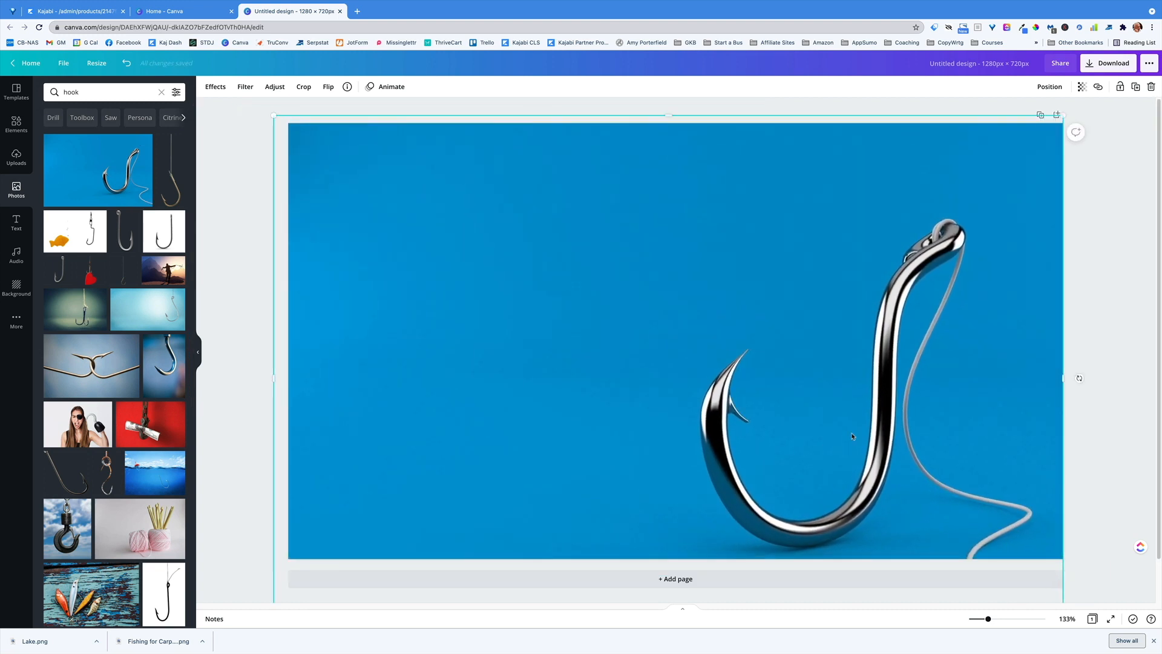
{"action": "left_click_drag", "start_coordinate": [852, 426], "coordinate": [850, 347]}
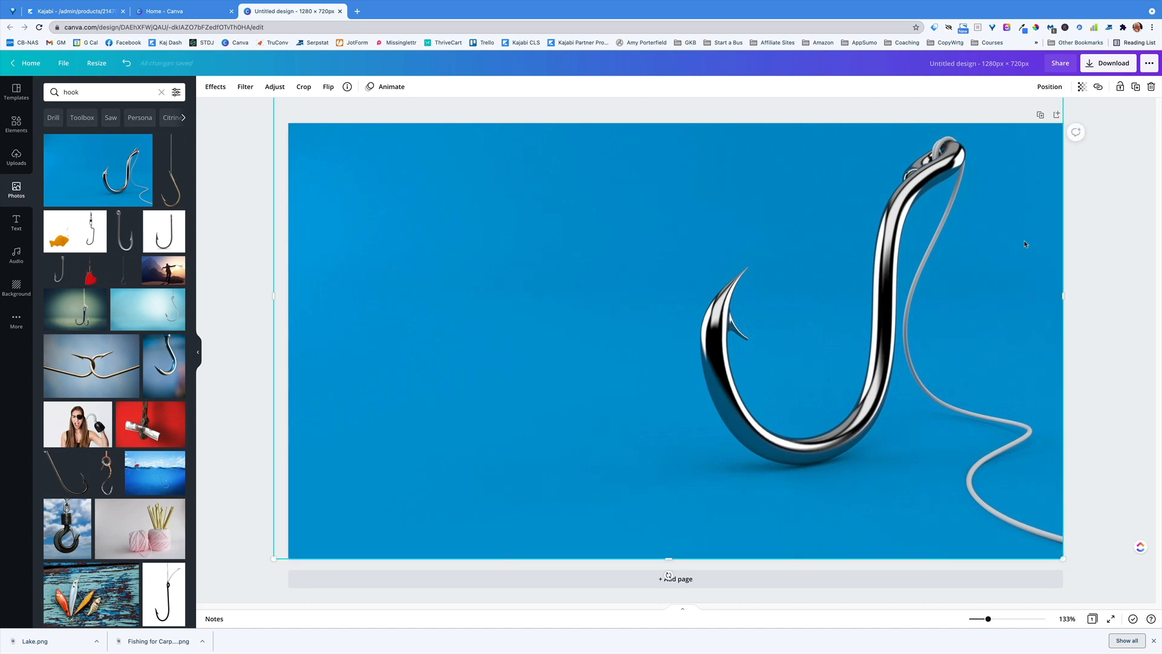
{"action": "left_click", "coordinate": [1109, 63]}
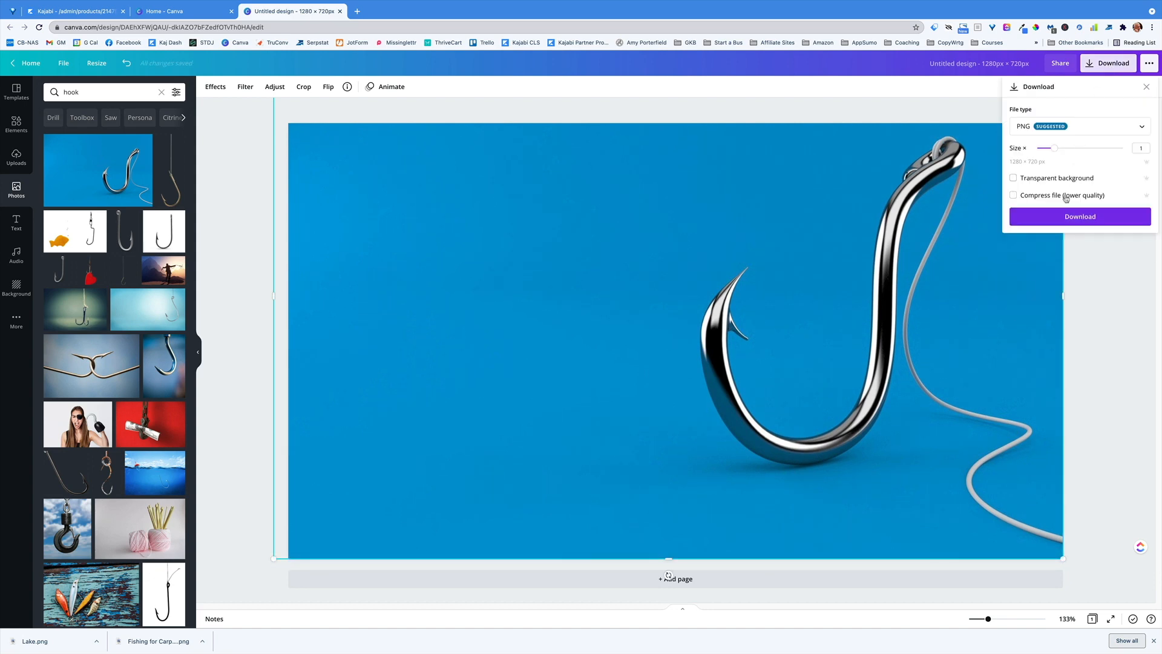
{"action": "left_click", "coordinate": [1080, 216]}
Return to Kajabi and upload hook.png from the Downloads folder as the Module 2 category image
{"action": "left_click", "coordinate": [92, 14]}
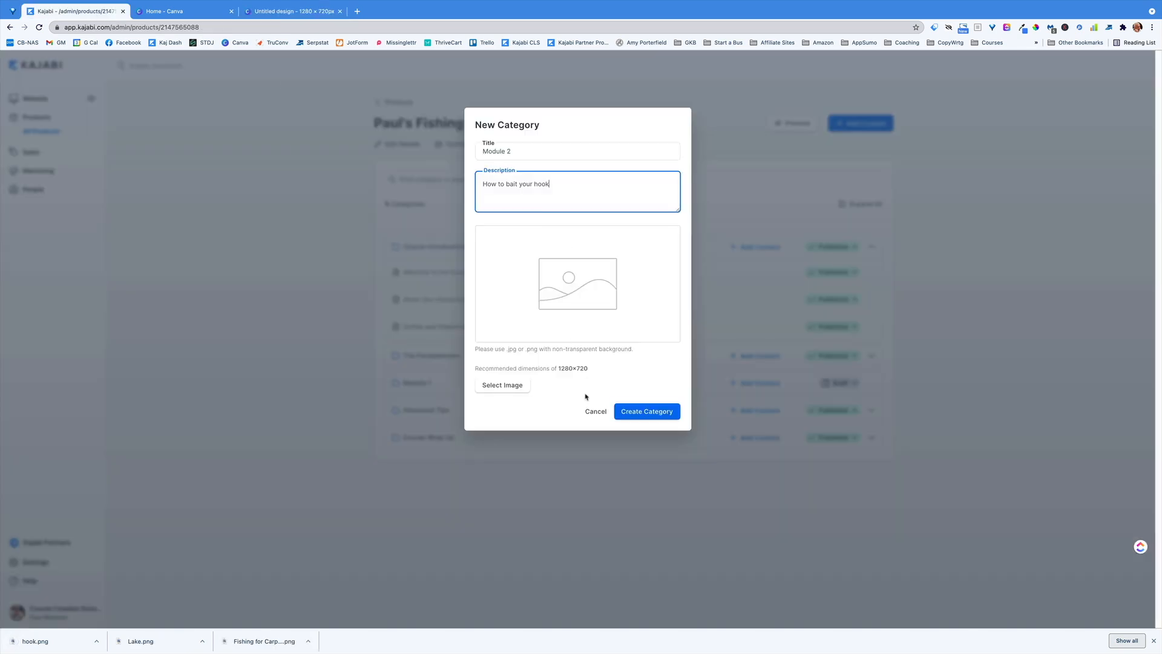
{"action": "left_click", "coordinate": [512, 388]}
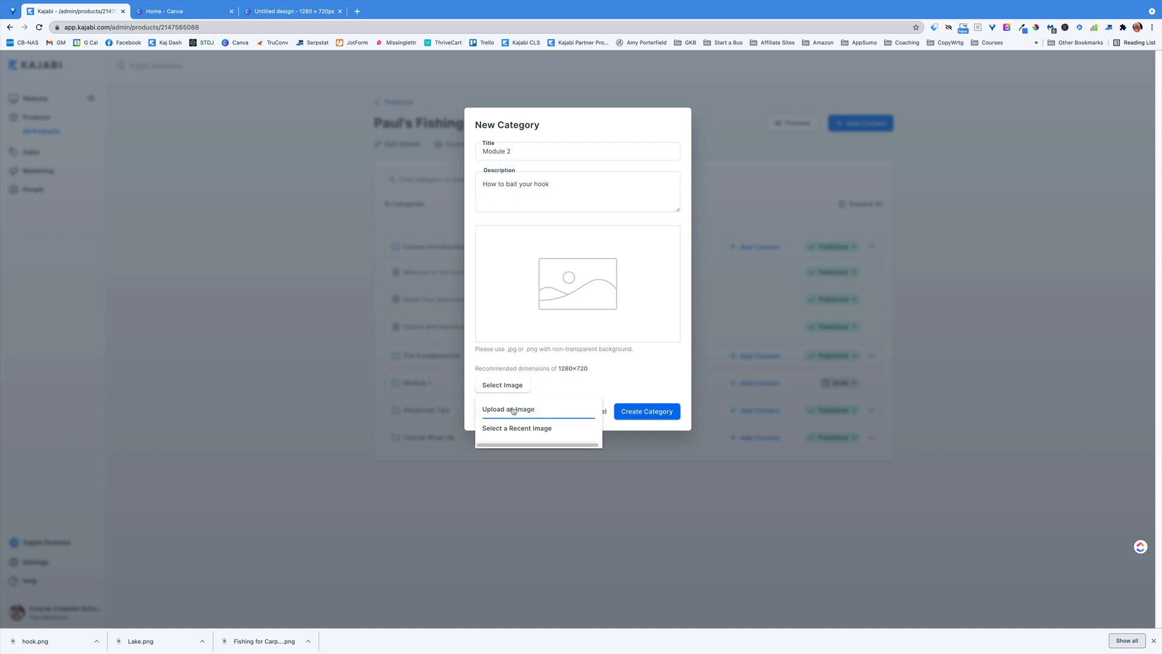
{"action": "left_click", "coordinate": [518, 409]}
{"action": "left_click", "coordinate": [641, 358]}
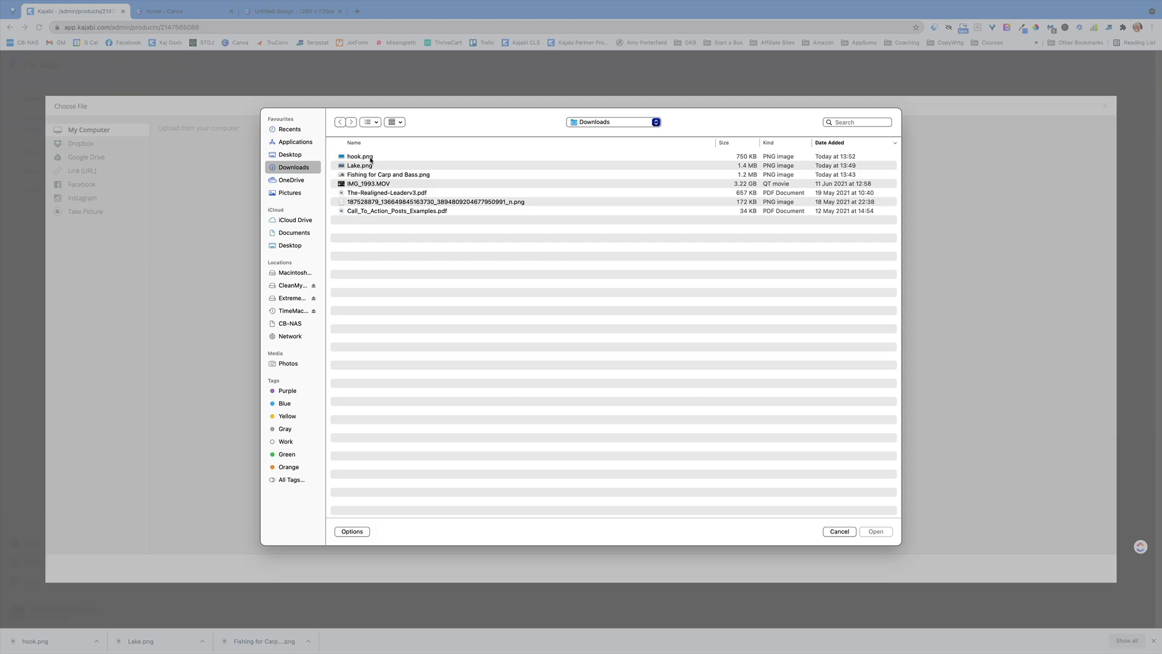
{"action": "double_click", "coordinate": [359, 156]}
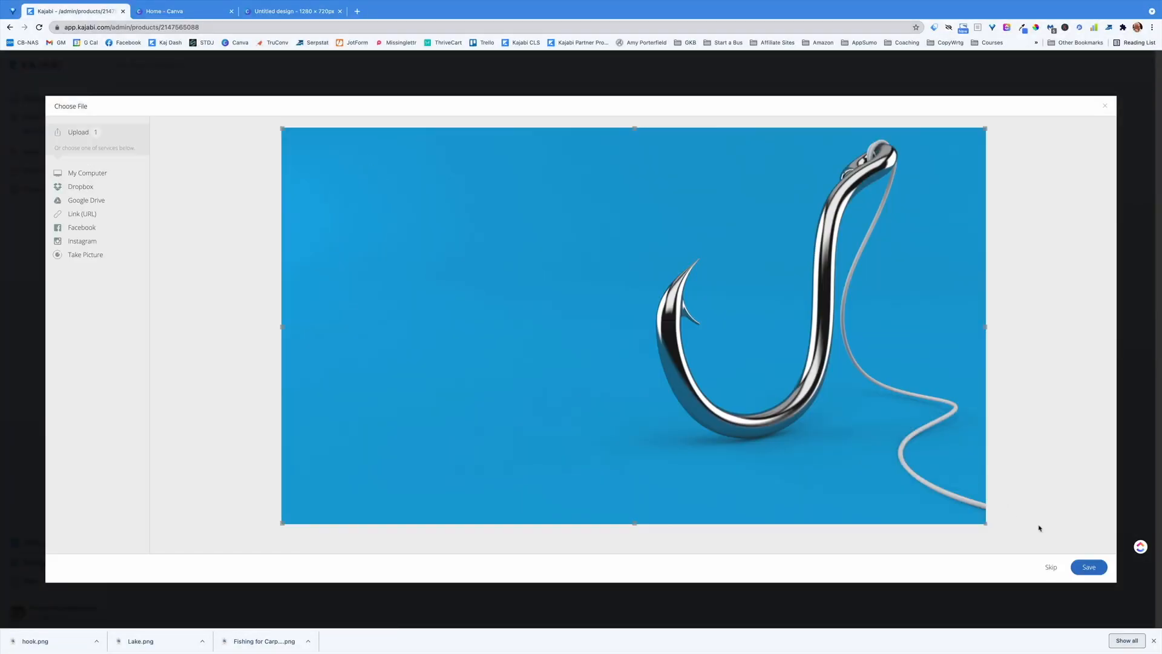
{"action": "left_click", "coordinate": [1089, 567]}
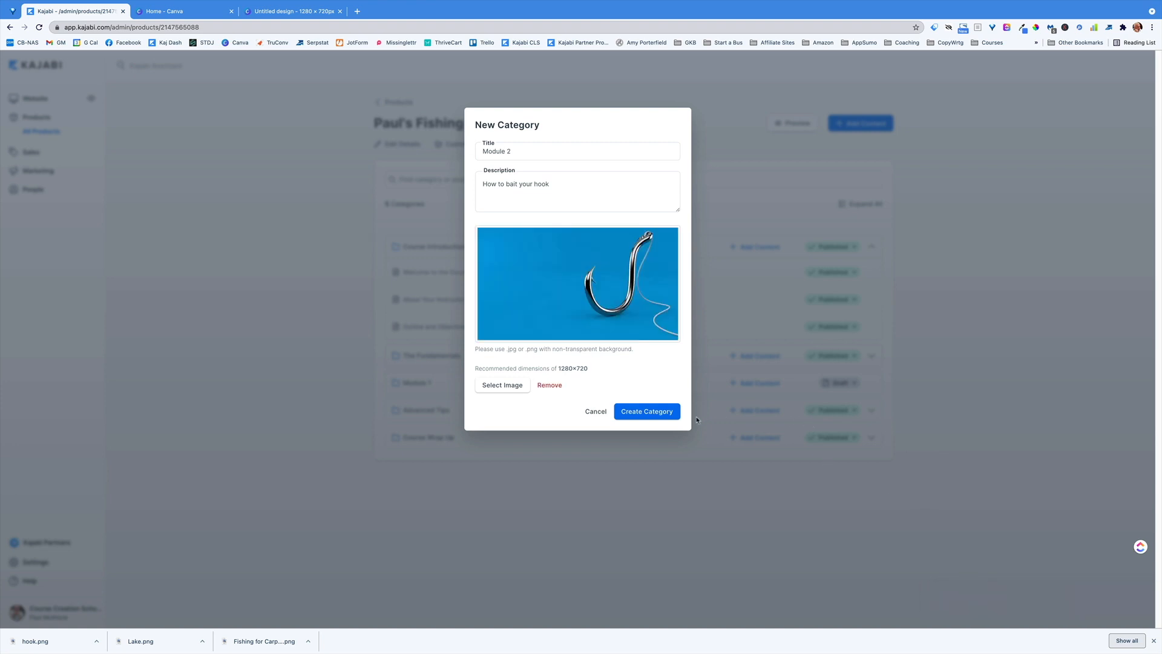
Create the Module 2 category and move it directly below Module 1 in the course outline
{"action": "left_click", "coordinate": [655, 415]}
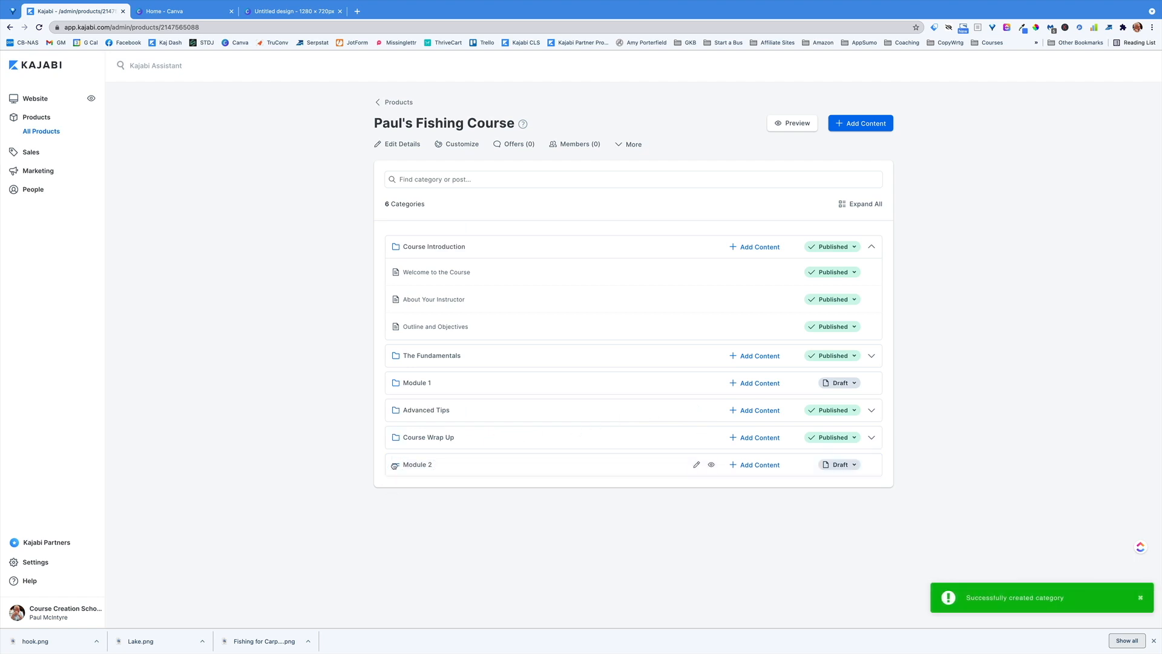
{"action": "left_click_drag", "start_coordinate": [394, 464], "coordinate": [394, 412]}
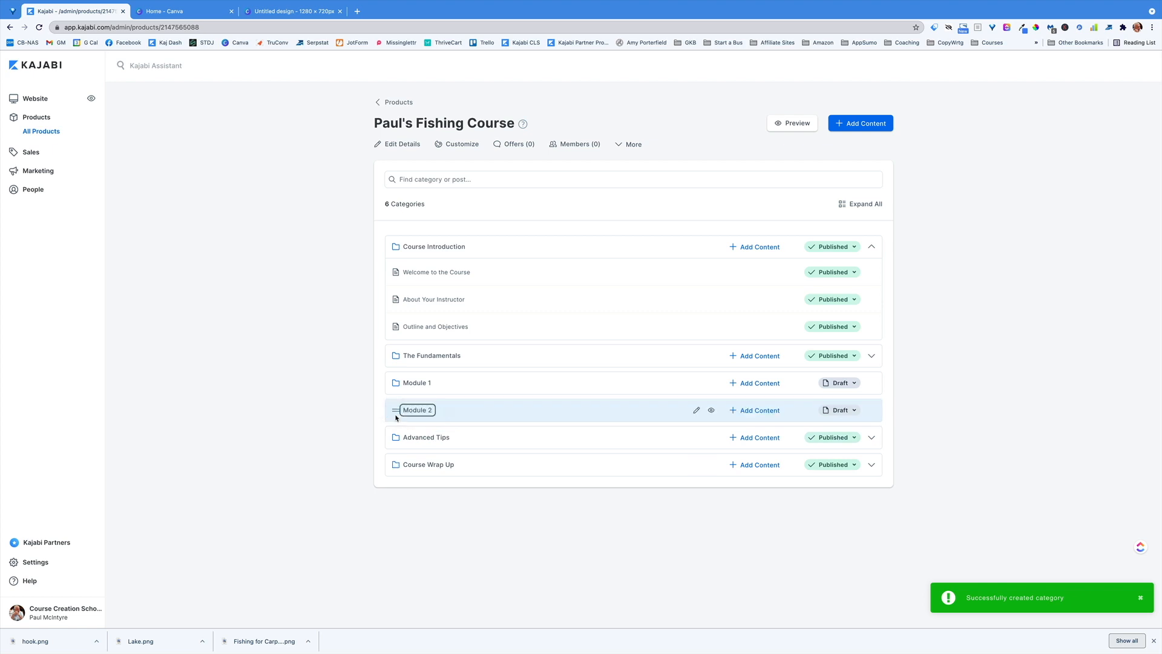
Preview the course page to check which modules and lessons members see, and close the preview
{"action": "left_click", "coordinate": [794, 124]}
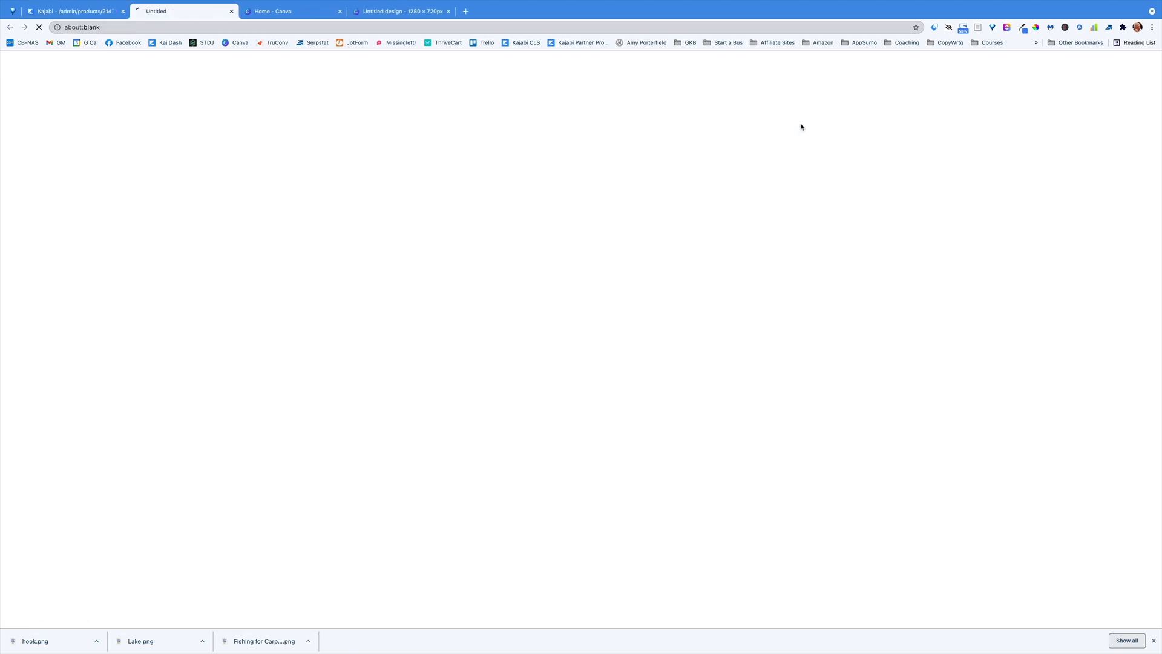
{"action": "scroll", "coordinate": [226, 350], "scroll_direction": "down", "scroll_amount": 5}
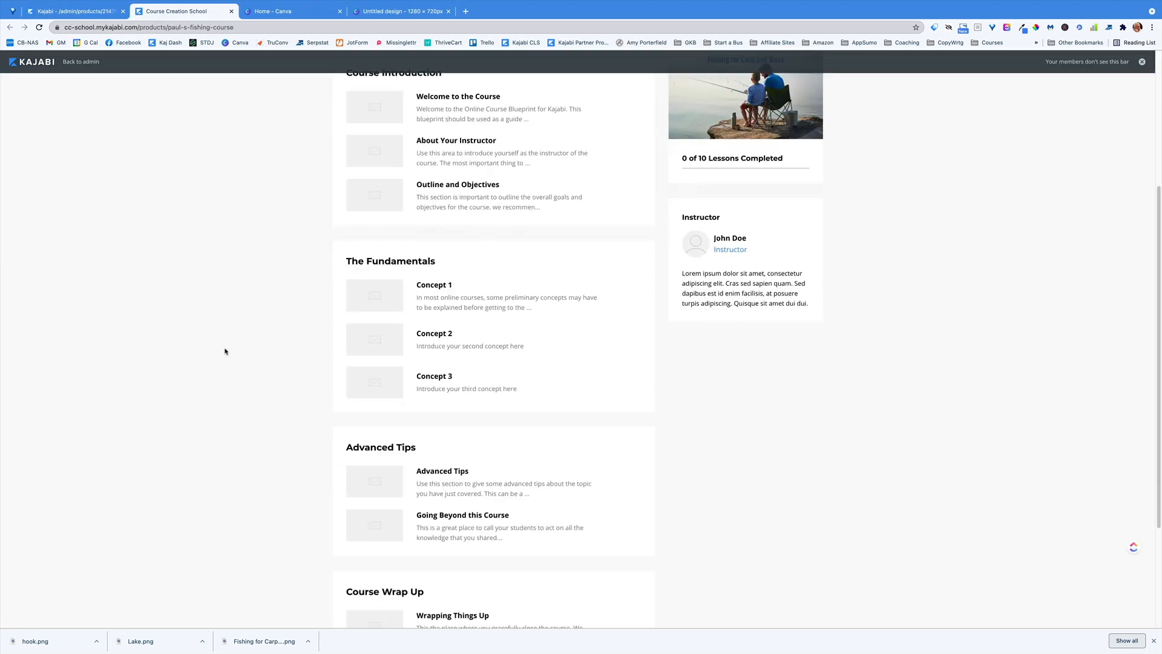
{"action": "scroll", "coordinate": [225, 351], "scroll_direction": "down", "scroll_amount": 3}
{"action": "scroll", "coordinate": [225, 351], "scroll_direction": "up", "scroll_amount": 10}
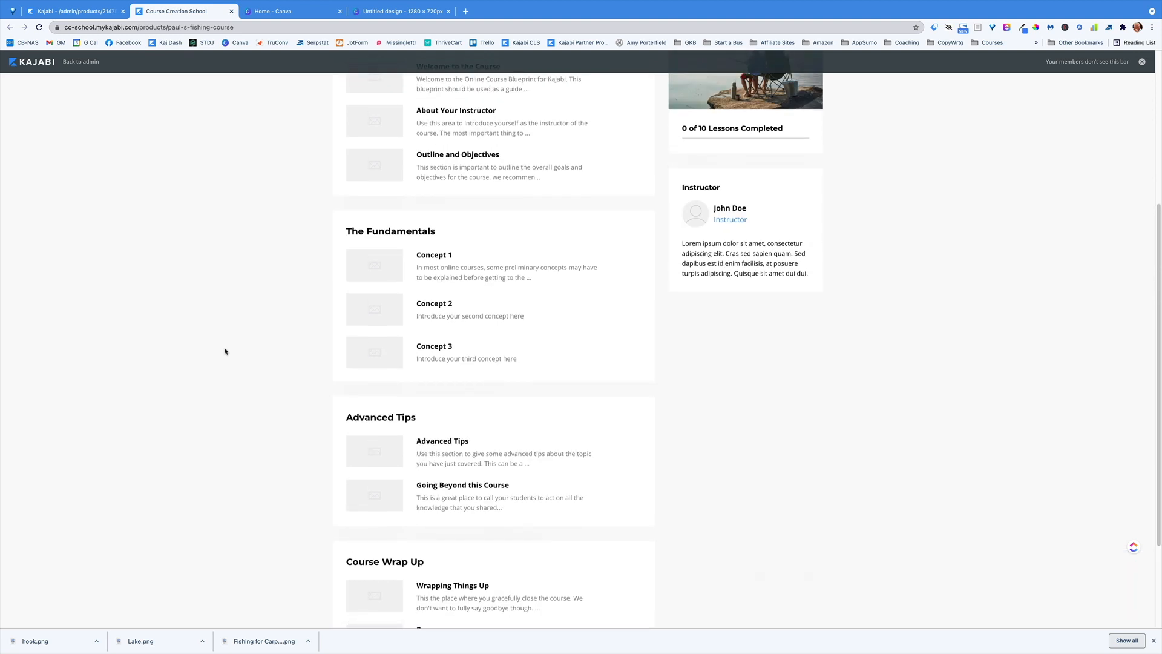
{"action": "scroll", "coordinate": [227, 351], "scroll_direction": "down", "scroll_amount": 2}
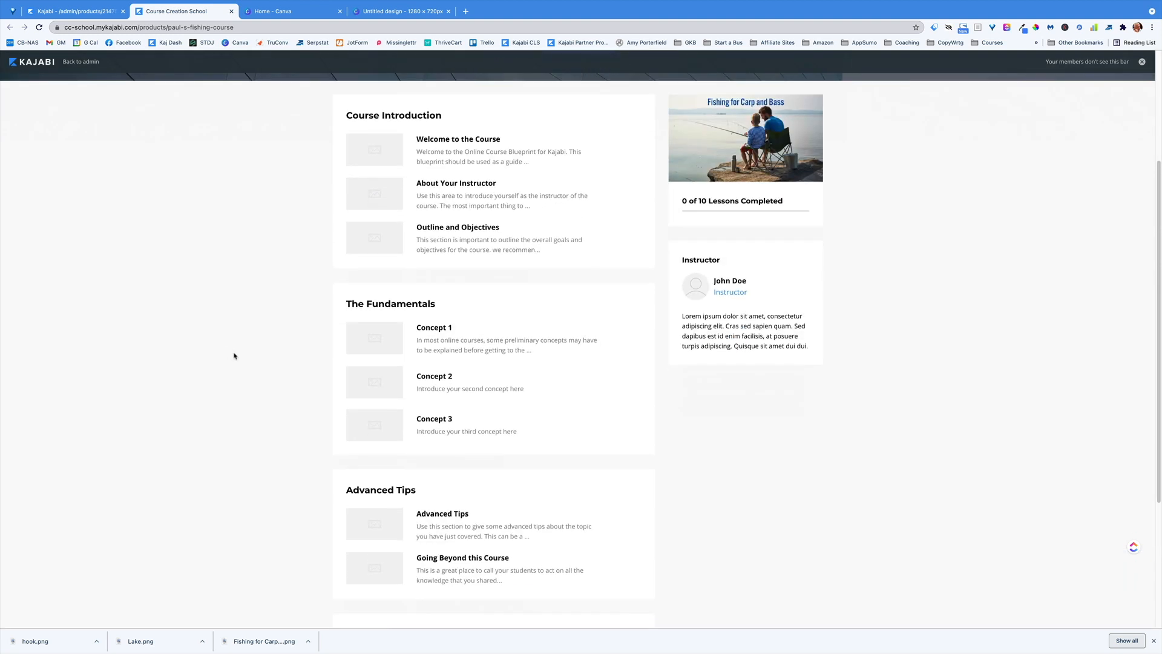
{"action": "scroll", "coordinate": [239, 357], "scroll_direction": "down", "scroll_amount": 1}
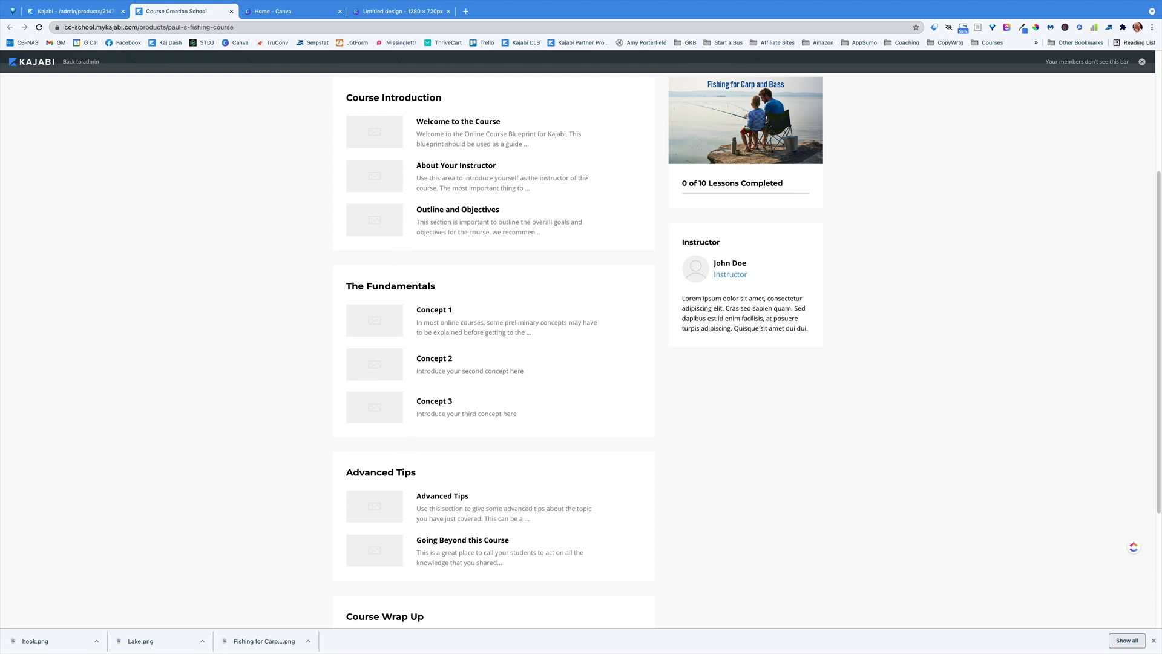
{"action": "mouse_move", "coordinate": [77, 14]}
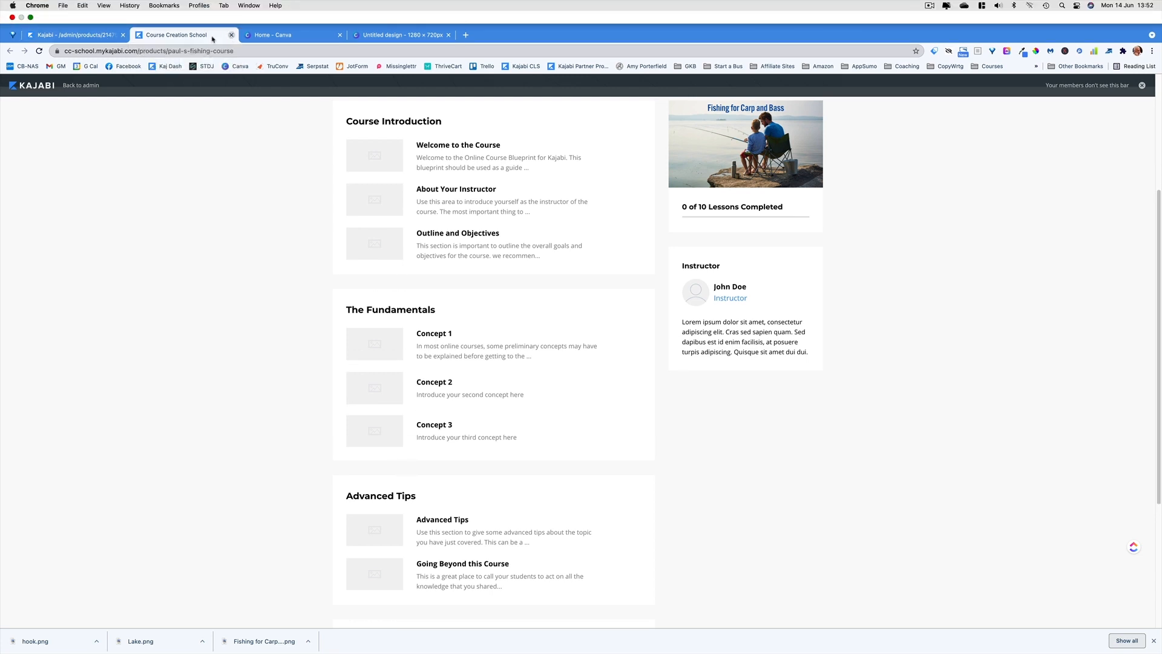
{"action": "left_click", "coordinate": [231, 35]}
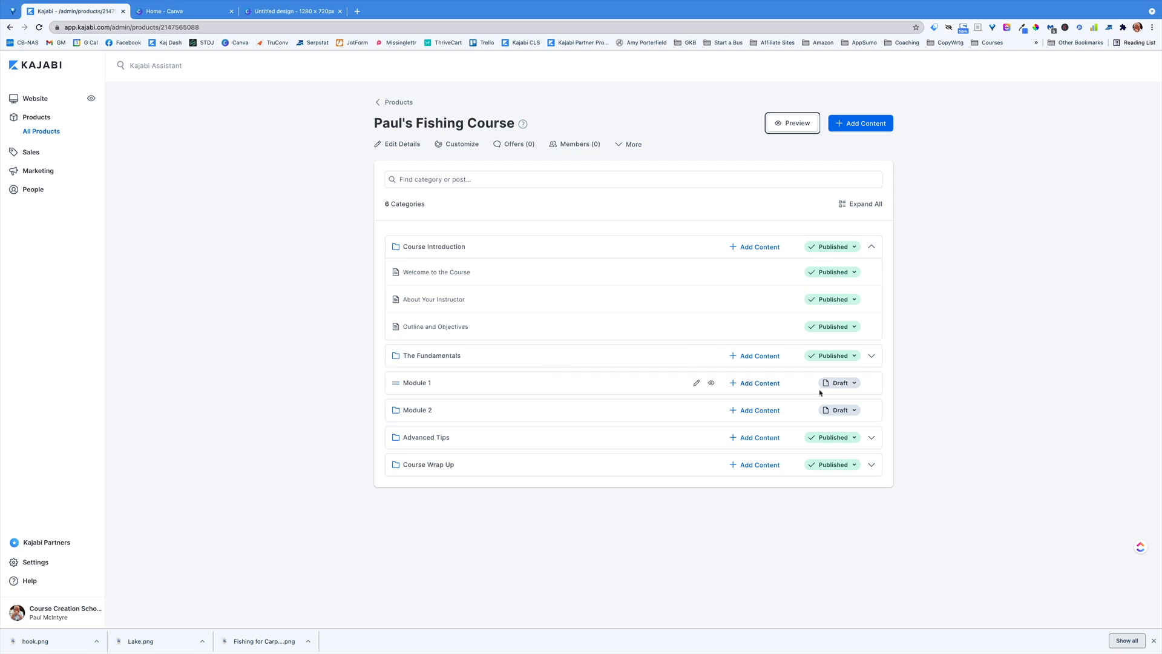
Change the status of the Module 1 and Module 2 categories from draft to published
{"action": "left_click", "coordinate": [853, 384]}
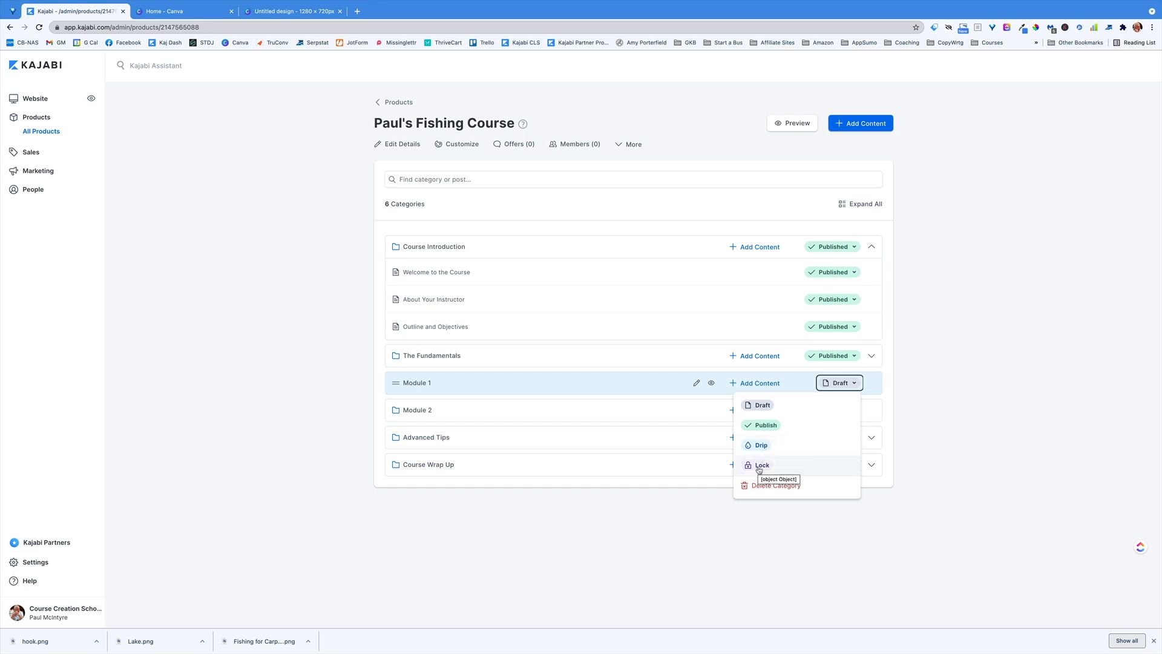
{"action": "left_click", "coordinate": [764, 426]}
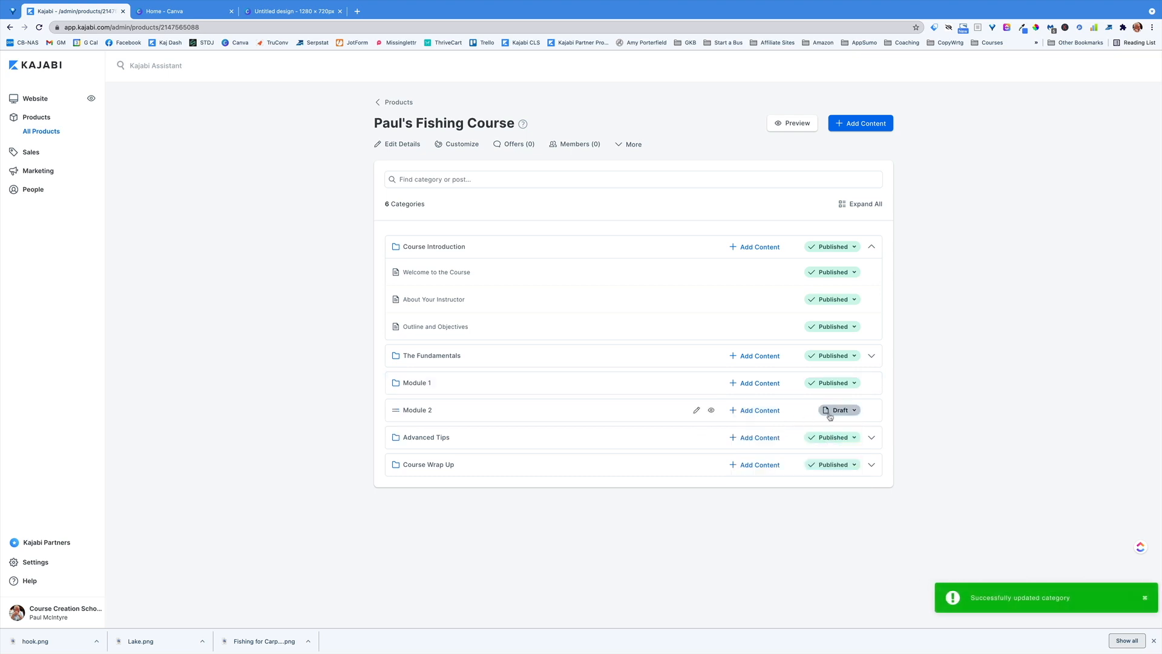
{"action": "left_click", "coordinate": [840, 412]}
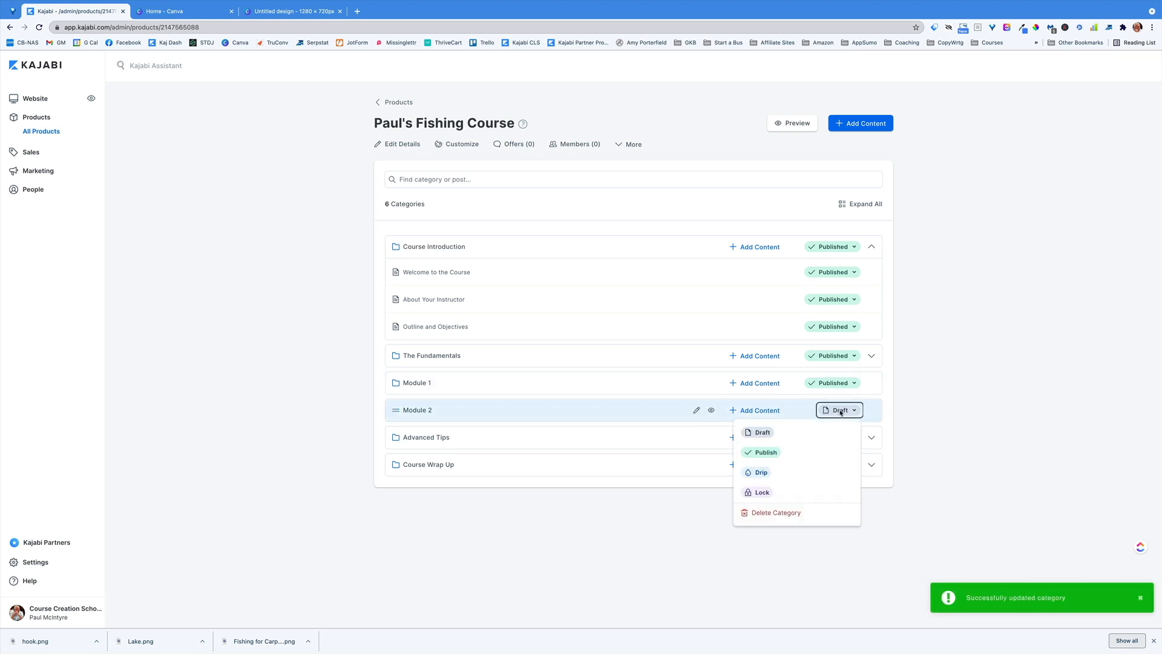
{"action": "left_click", "coordinate": [763, 454]}
Preview the course page to check how the published Module 1 and Module 2 categories appear, and close the preview
{"action": "left_click", "coordinate": [780, 126]}
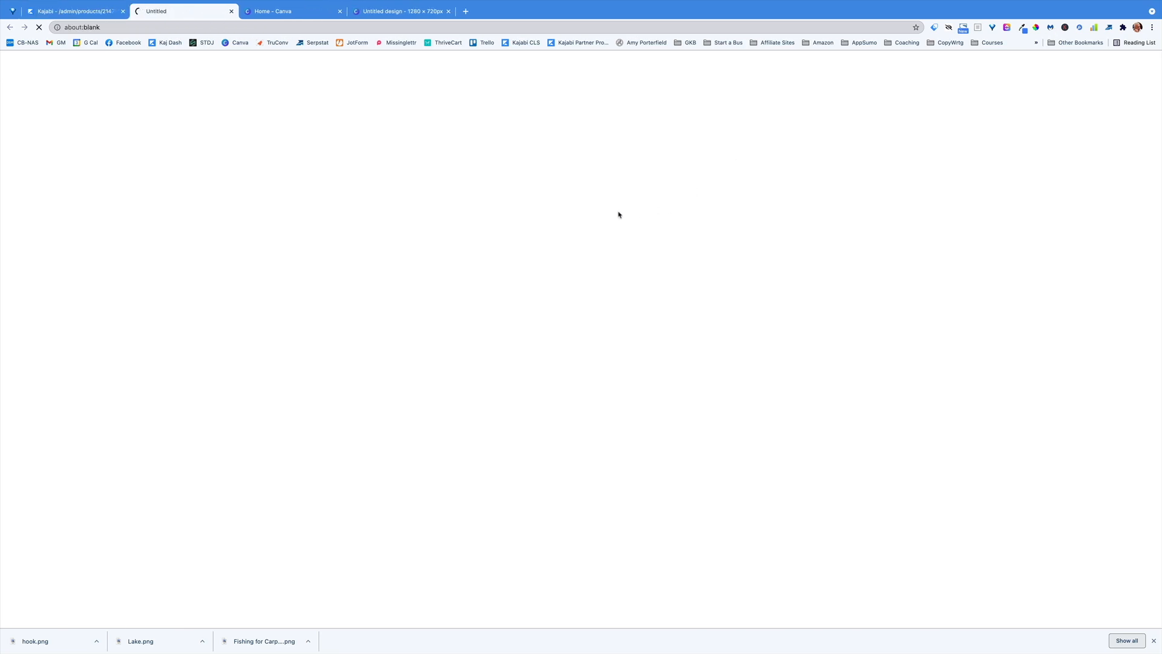
{"action": "scroll", "coordinate": [283, 285], "scroll_direction": "down", "scroll_amount": 5}
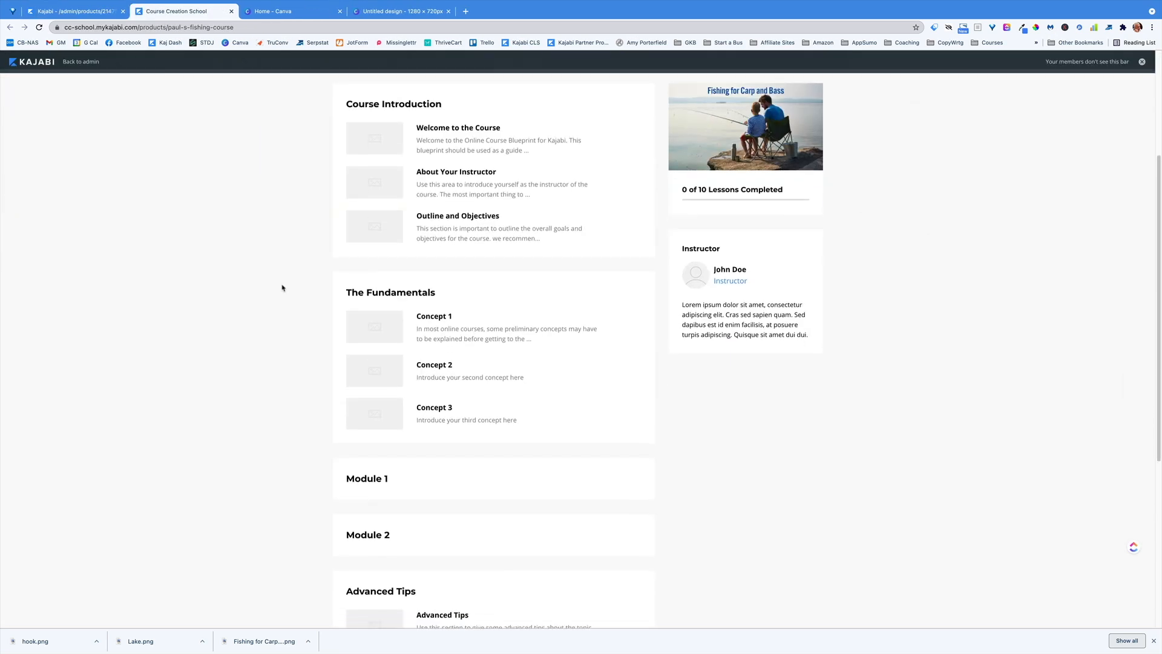
{"action": "scroll", "coordinate": [332, 305], "scroll_direction": "down", "scroll_amount": 3}
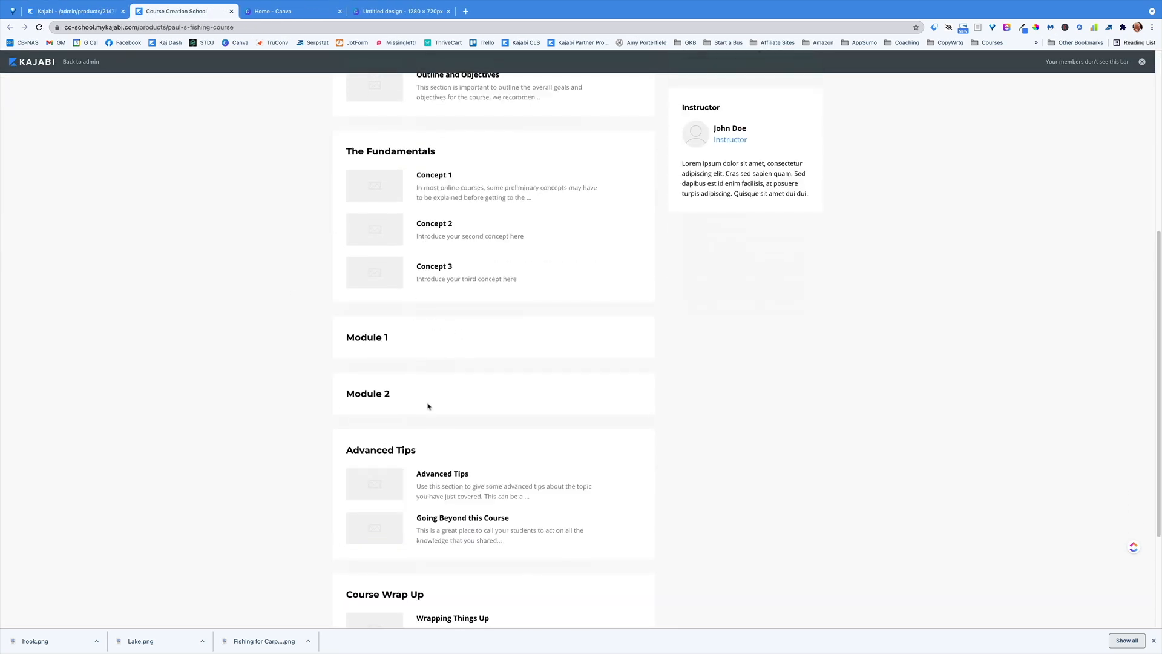
{"action": "scroll", "coordinate": [426, 394], "scroll_direction": "up", "scroll_amount": 2}
{"action": "scroll", "coordinate": [424, 388], "scroll_direction": "up", "scroll_amount": 4}
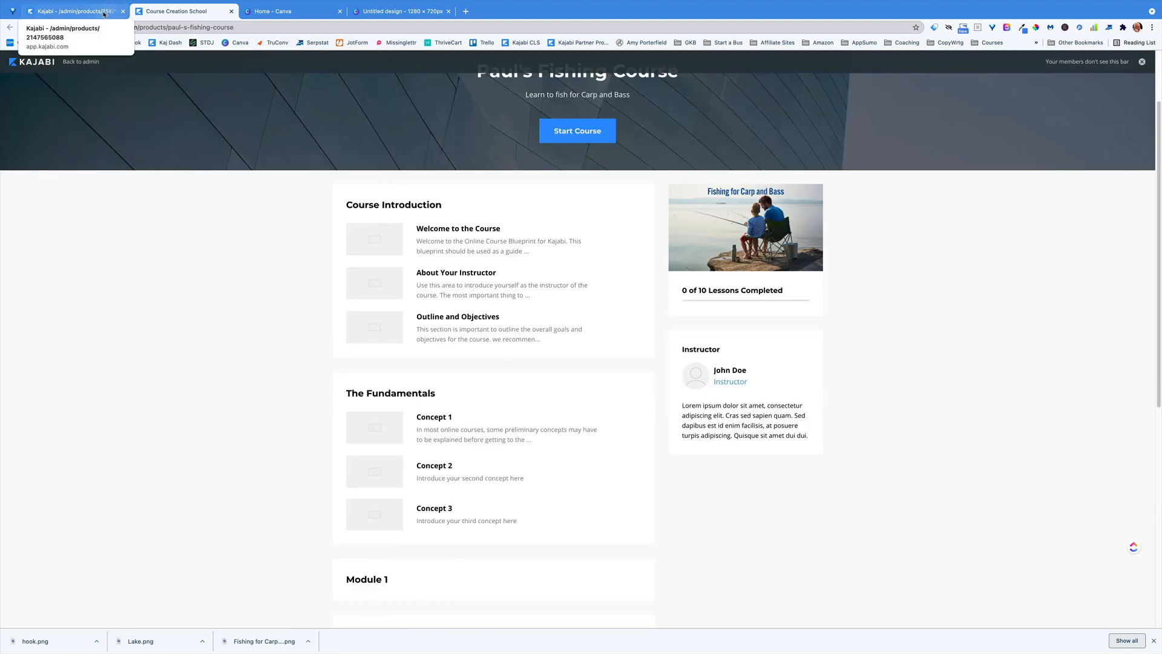
{"action": "left_click", "coordinate": [231, 11]}
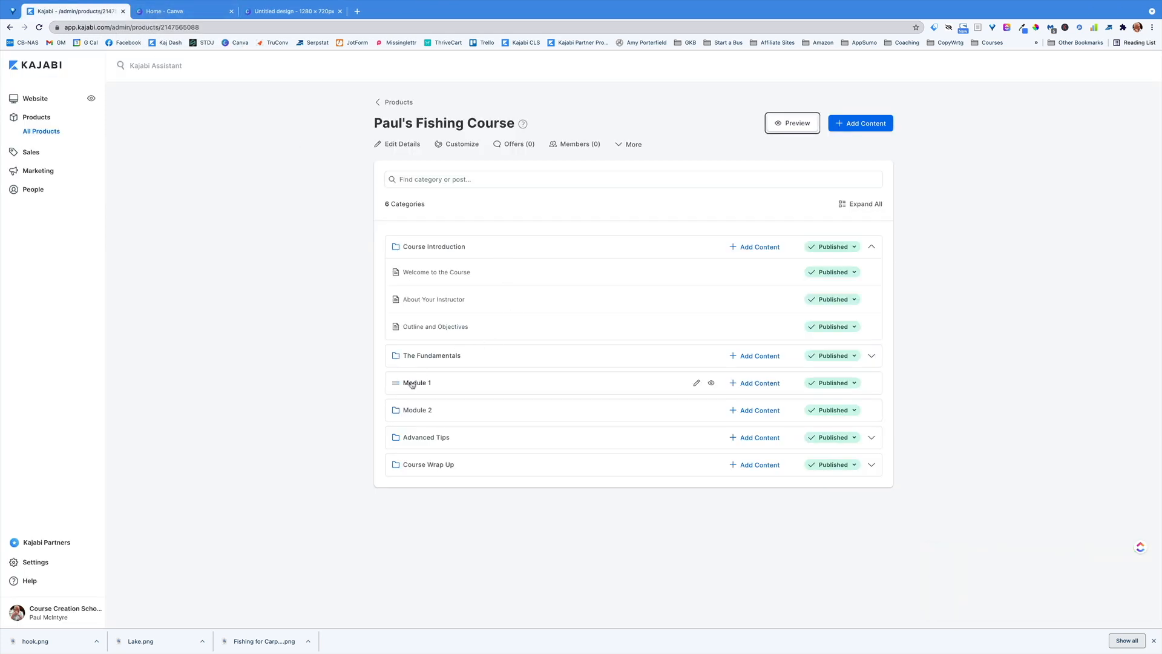
Create a new post titled "Look at Maps" in the Module 1 category
{"action": "left_click", "coordinate": [754, 383]}
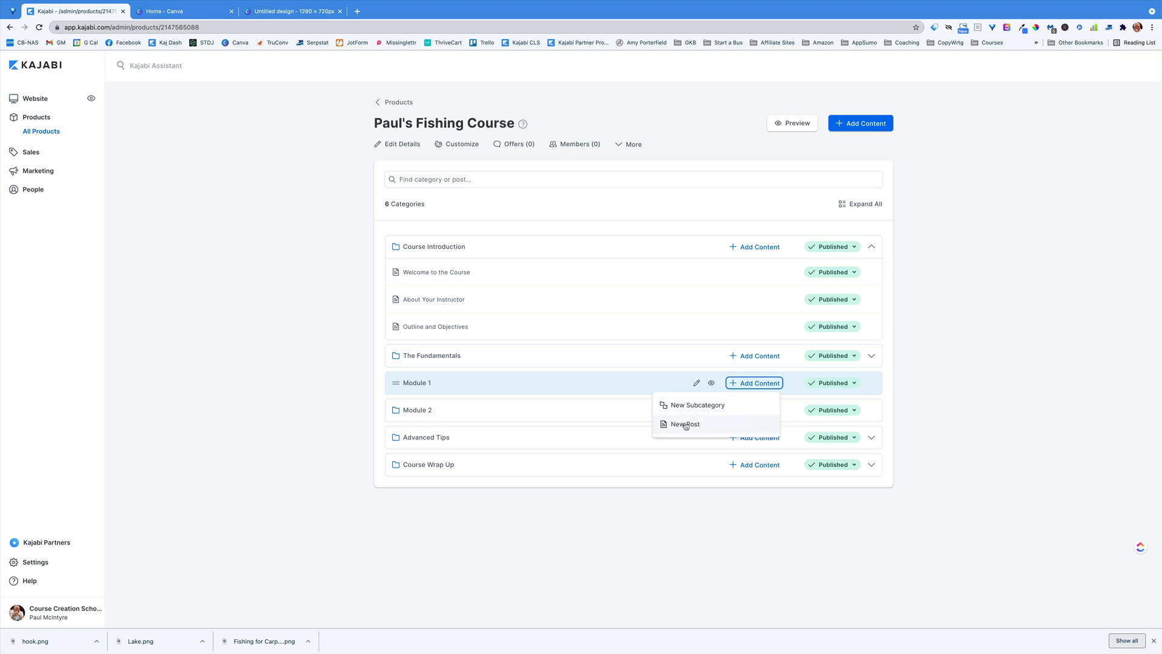
{"action": "left_click", "coordinate": [686, 424]}
{"action": "left_click", "coordinate": [552, 152]}
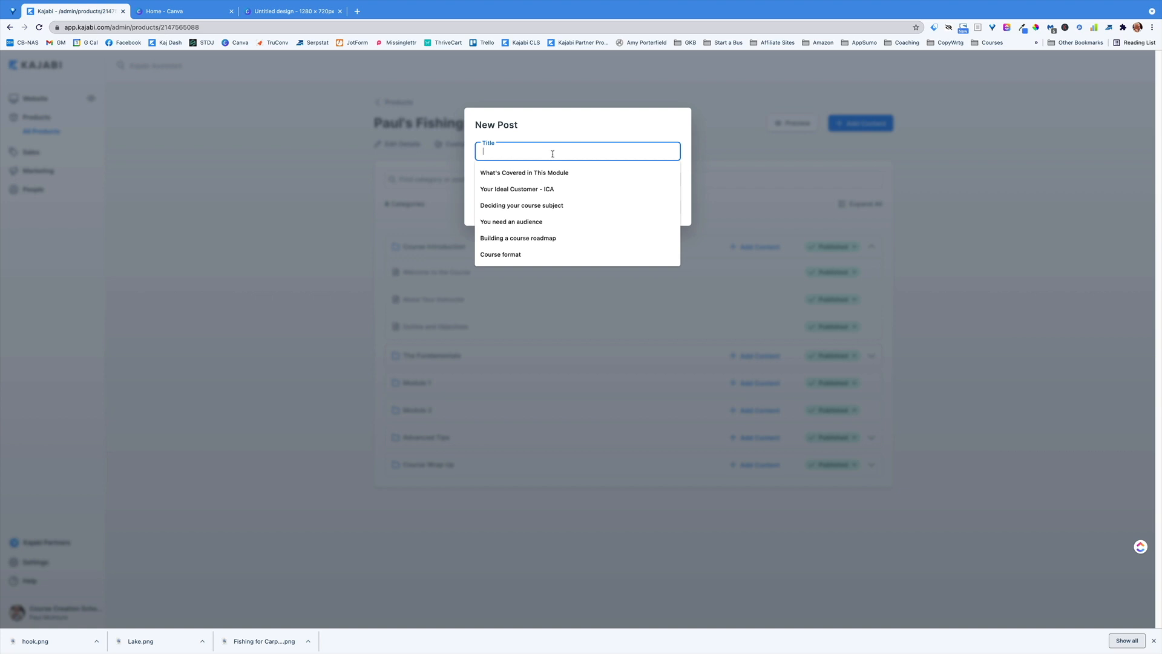
{"action": "type", "text": "Lo"}
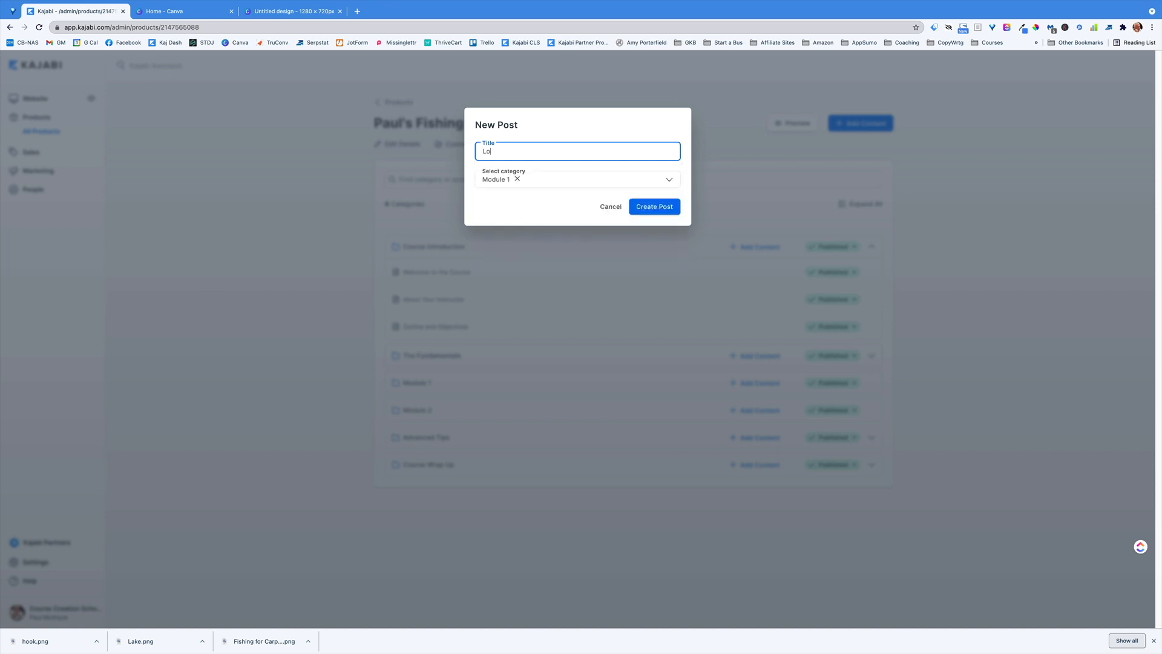
{"action": "type", "text": "ok at Maps"}
{"action": "left_click", "coordinate": [656, 207]}
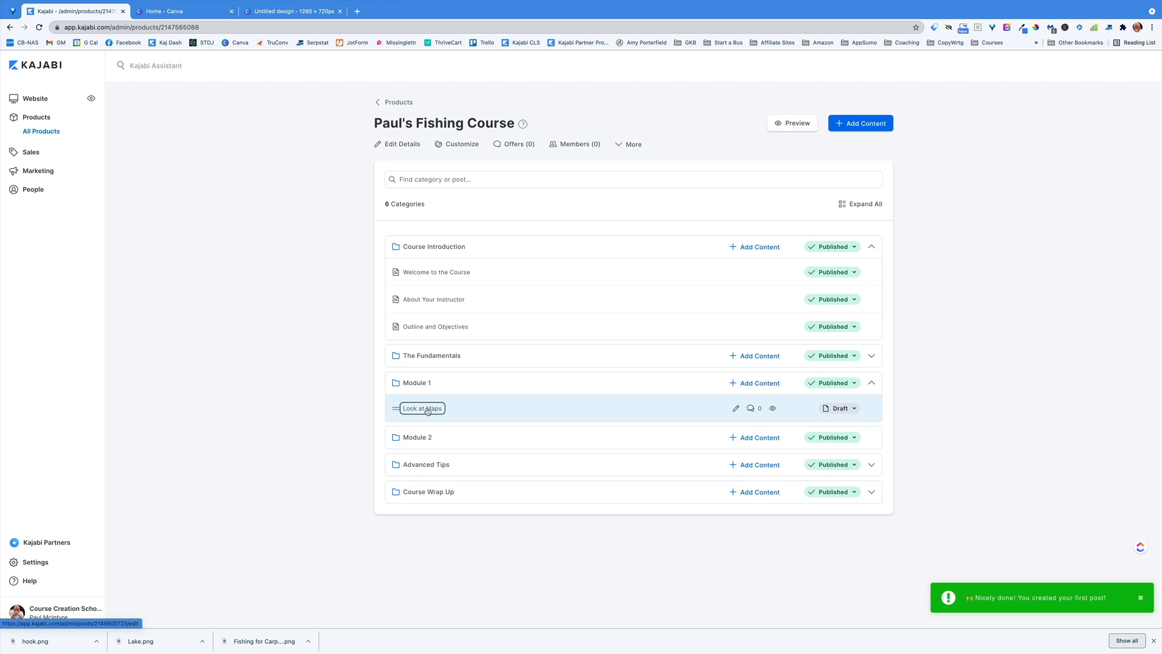
Open the Look at Maps post, enter the body text "This is a lesson about finding lakes on maps" and save it
{"action": "left_click", "coordinate": [428, 410]}
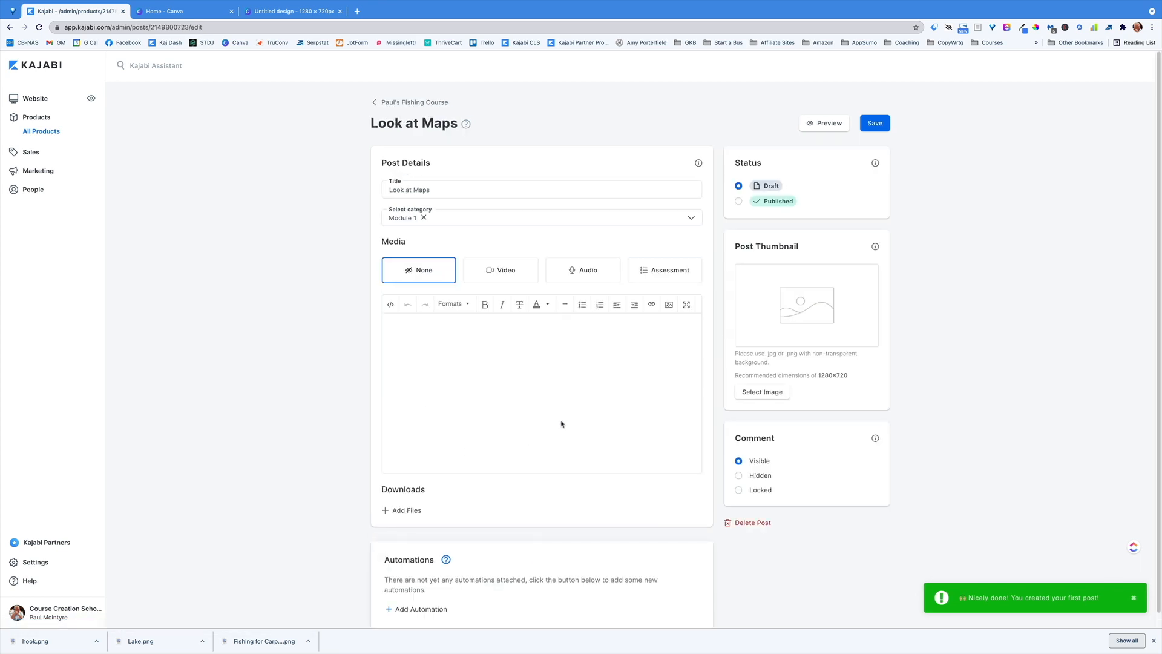
{"action": "left_click", "coordinate": [496, 191]}
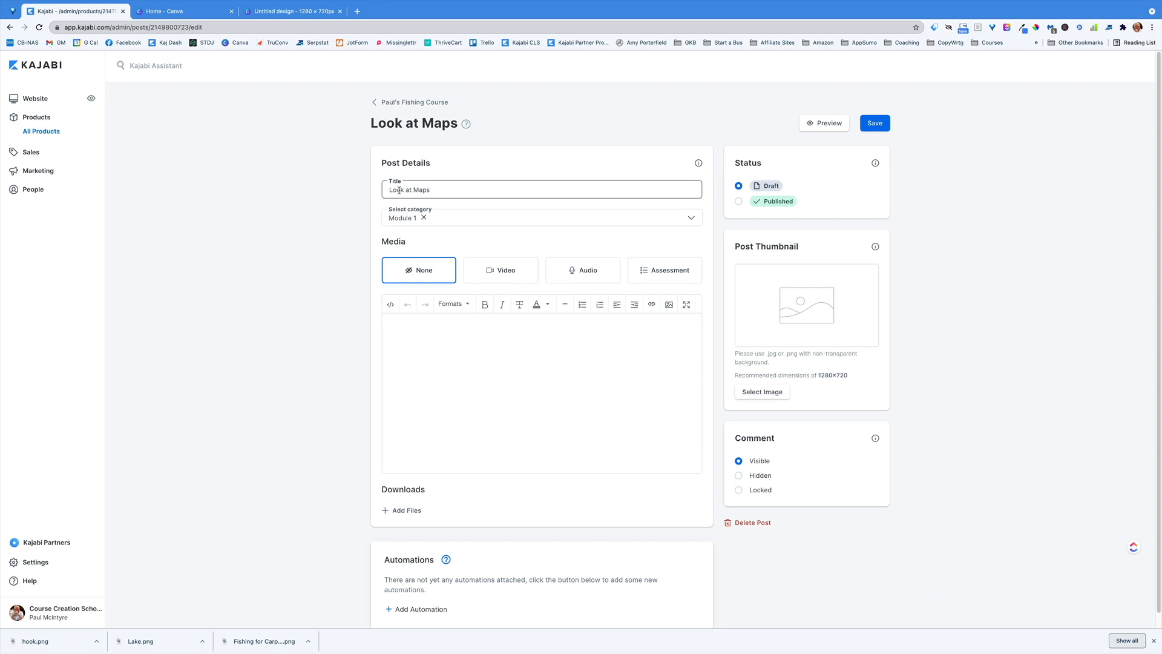
{"action": "left_click", "coordinate": [688, 221]}
{"action": "left_click", "coordinate": [689, 221]}
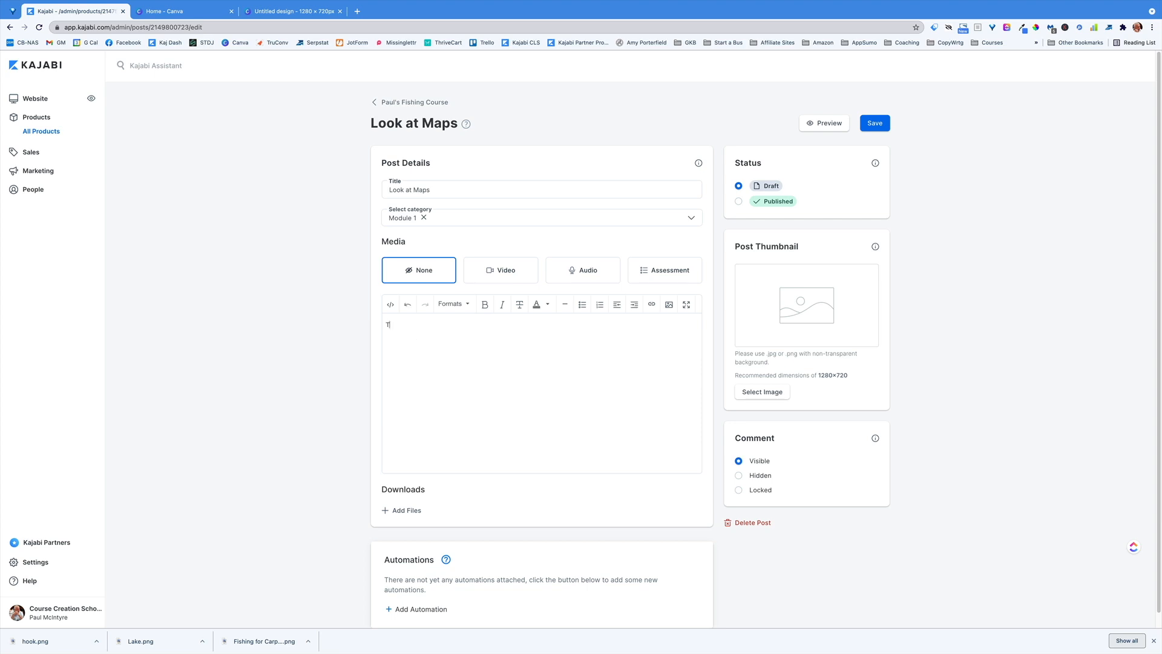
{"action": "type", "text": "his is a lesson about findin"}
{"action": "type", "text": "g lakes on maps"}
{"action": "left_click", "coordinate": [875, 123]}
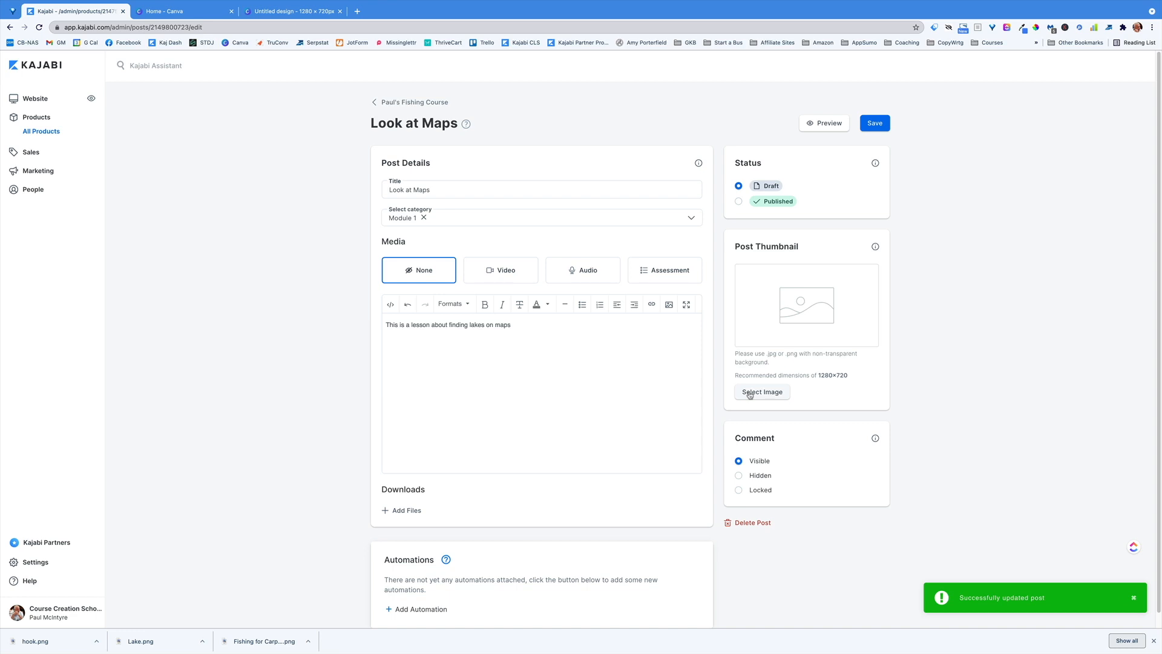
{"action": "left_click", "coordinate": [750, 393]}
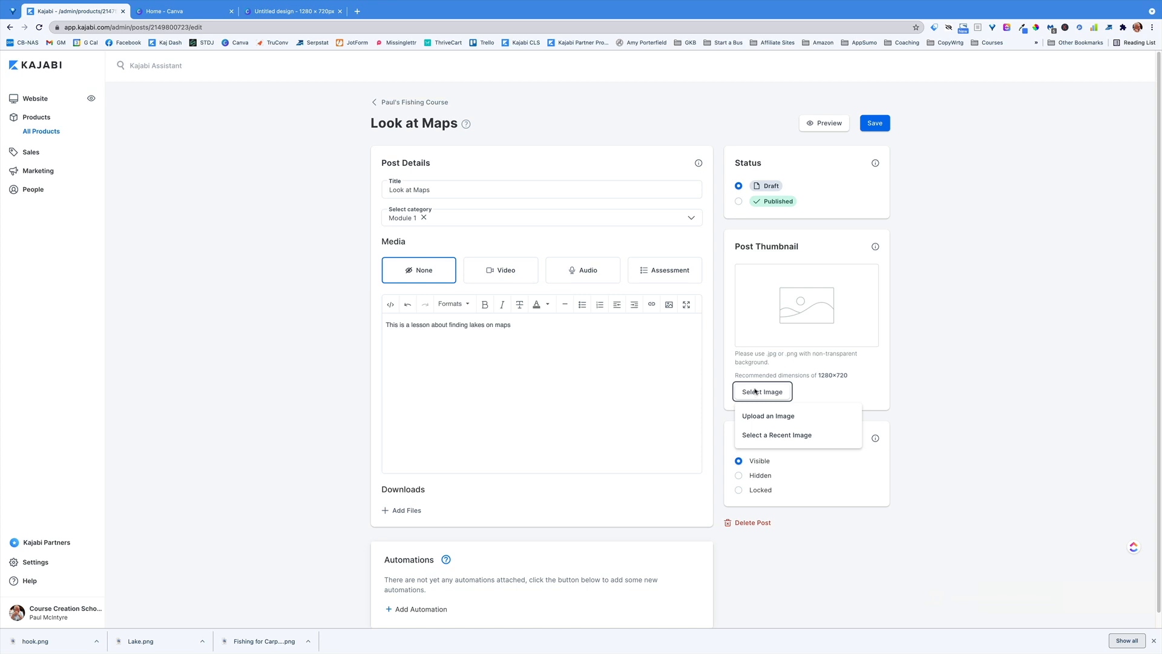
{"action": "left_click", "coordinate": [757, 437]}
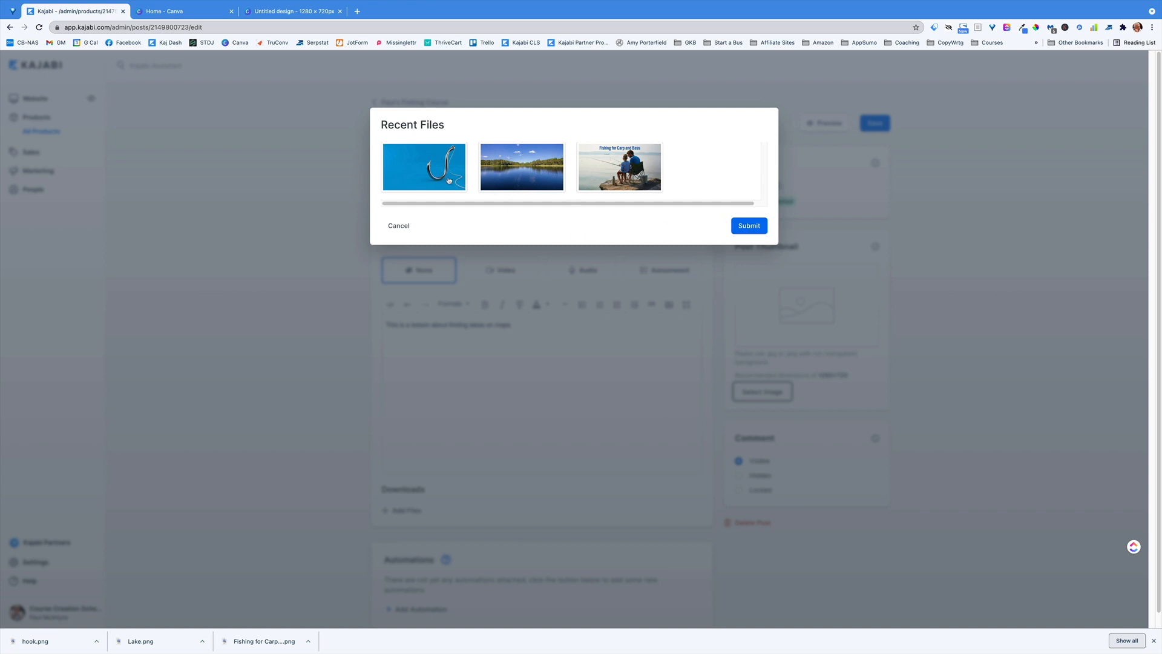
{"action": "left_click", "coordinate": [448, 180]}
{"action": "left_click", "coordinate": [522, 167]}
{"action": "left_click", "coordinate": [619, 167]}
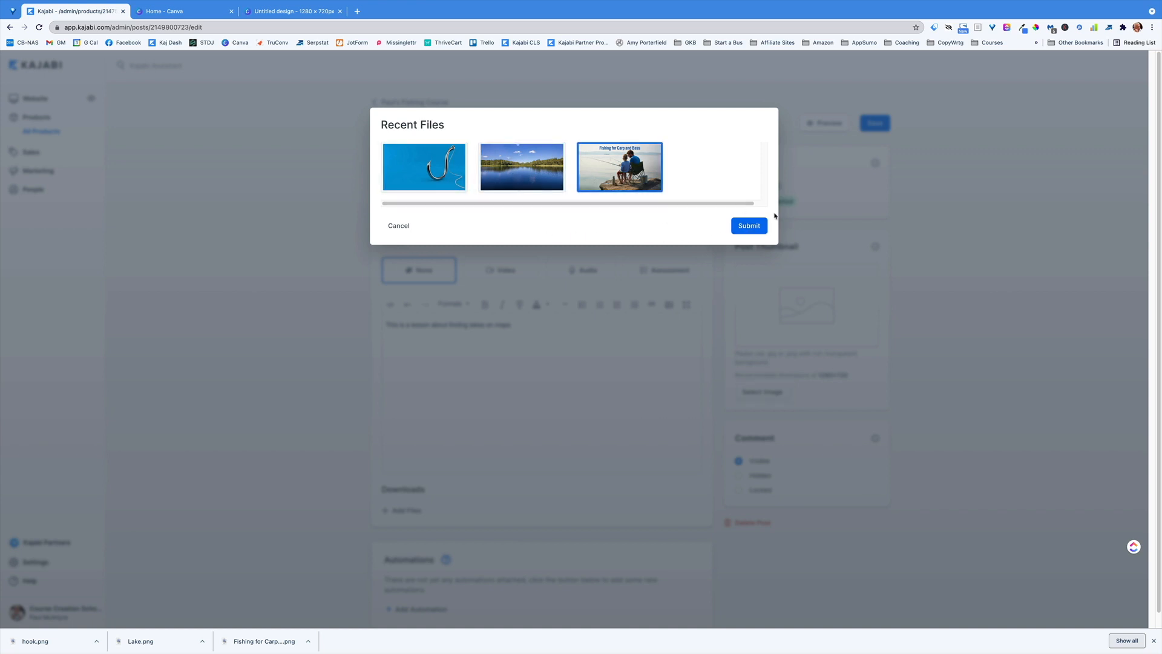
{"action": "left_click", "coordinate": [392, 225]}
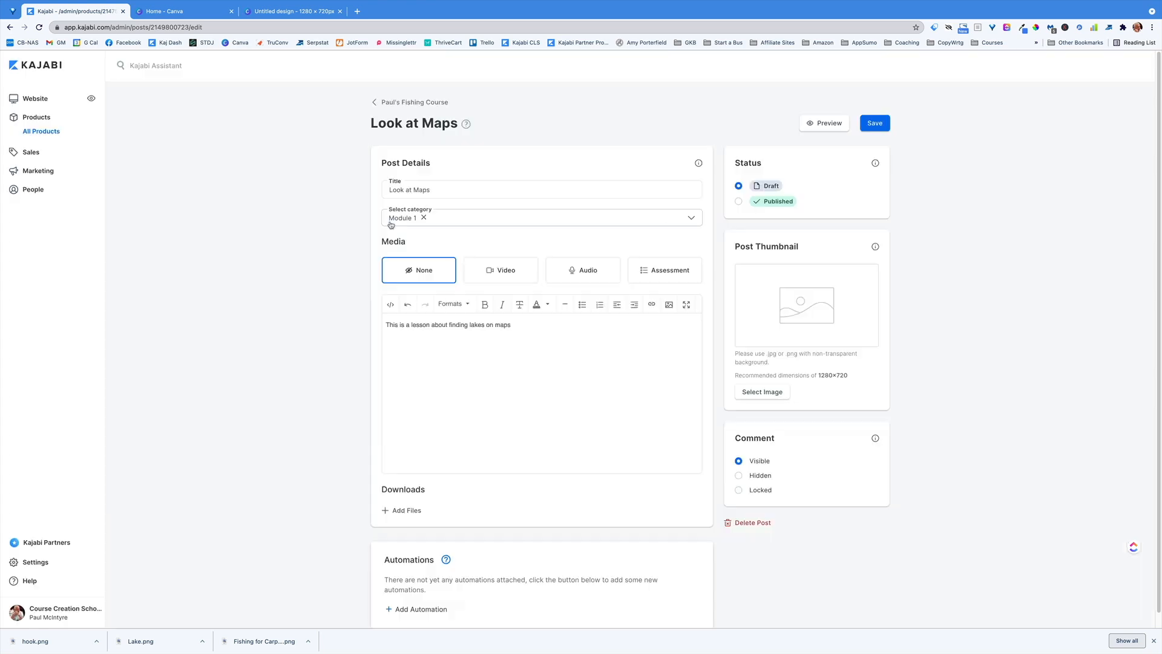
Switch to Canva, close the previous design and create a new blank 1280 x 720 px design
{"action": "left_click", "coordinate": [291, 11]}
{"action": "left_click", "coordinate": [340, 11]}
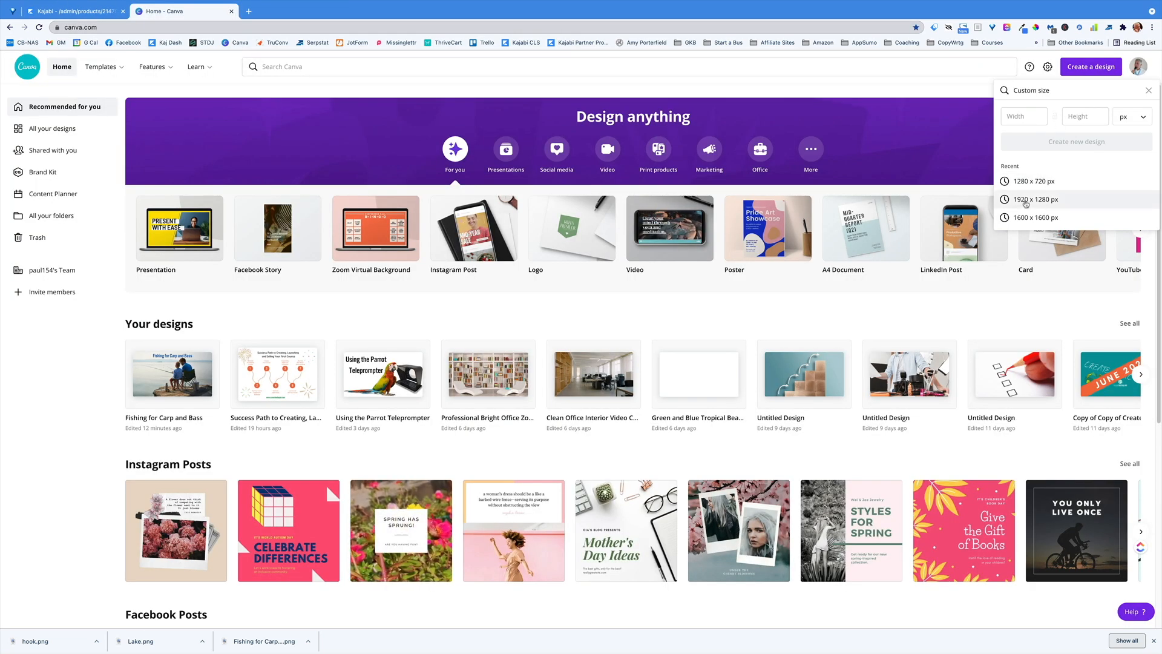
{"action": "left_click", "coordinate": [1087, 71]}
{"action": "left_click", "coordinate": [1087, 71]}
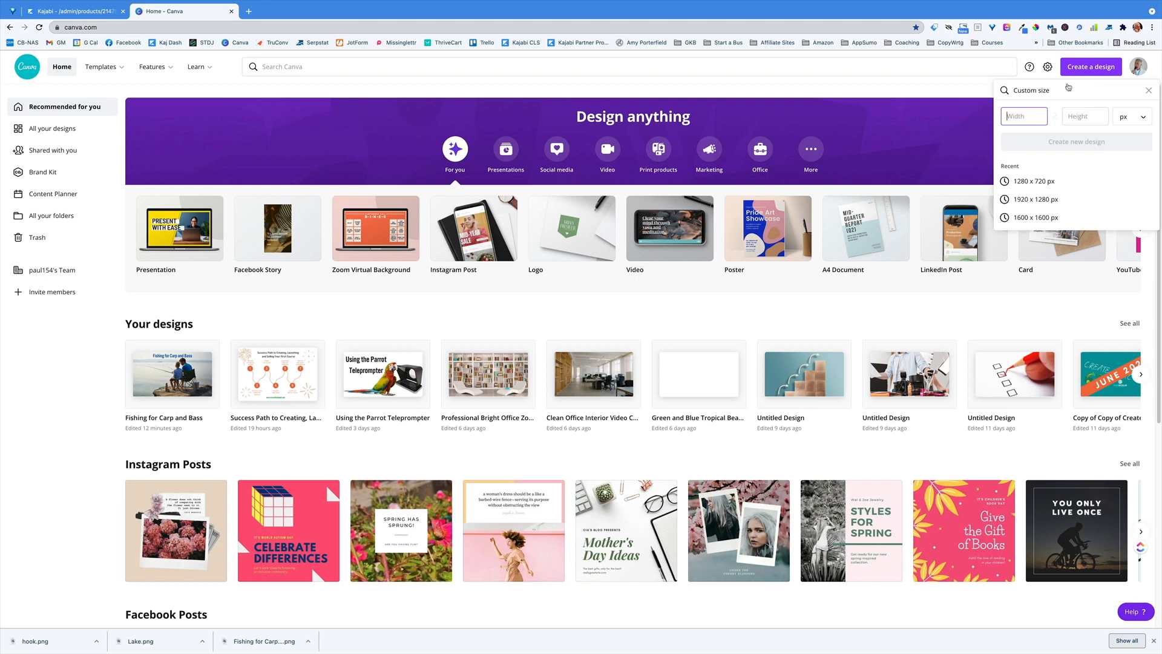
{"action": "left_click", "coordinate": [1038, 181]}
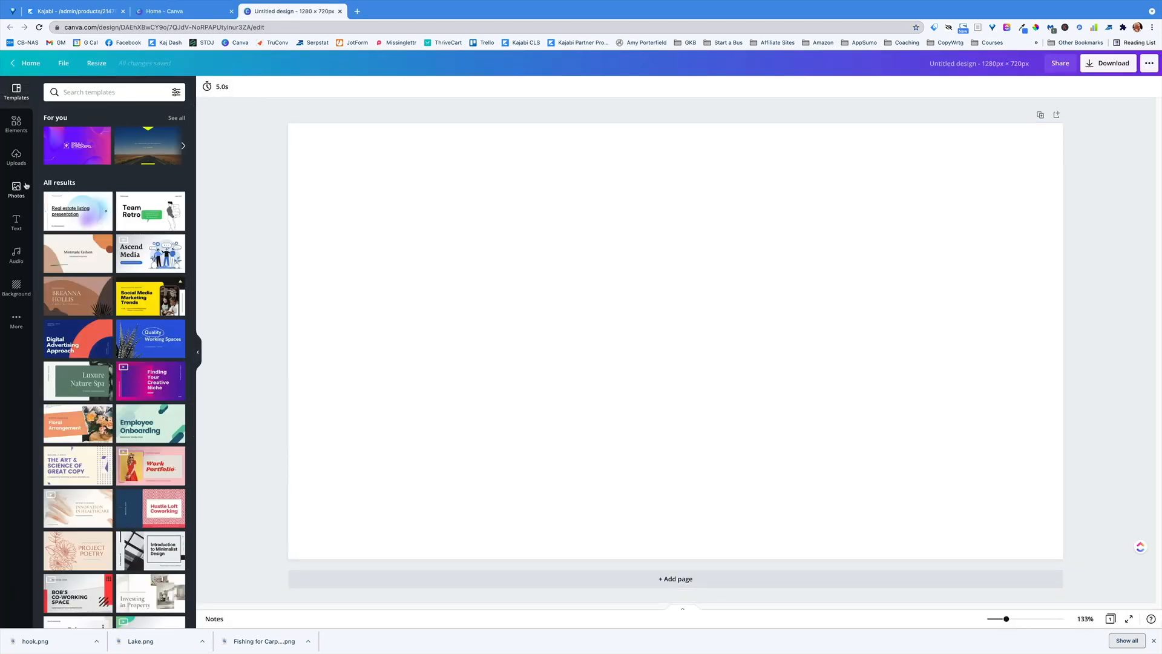
Search the photos for "maps" and fill the page with the city map photo with pins and red-and-white string
{"action": "left_click", "coordinate": [23, 187]}
{"action": "left_click", "coordinate": [93, 93]}
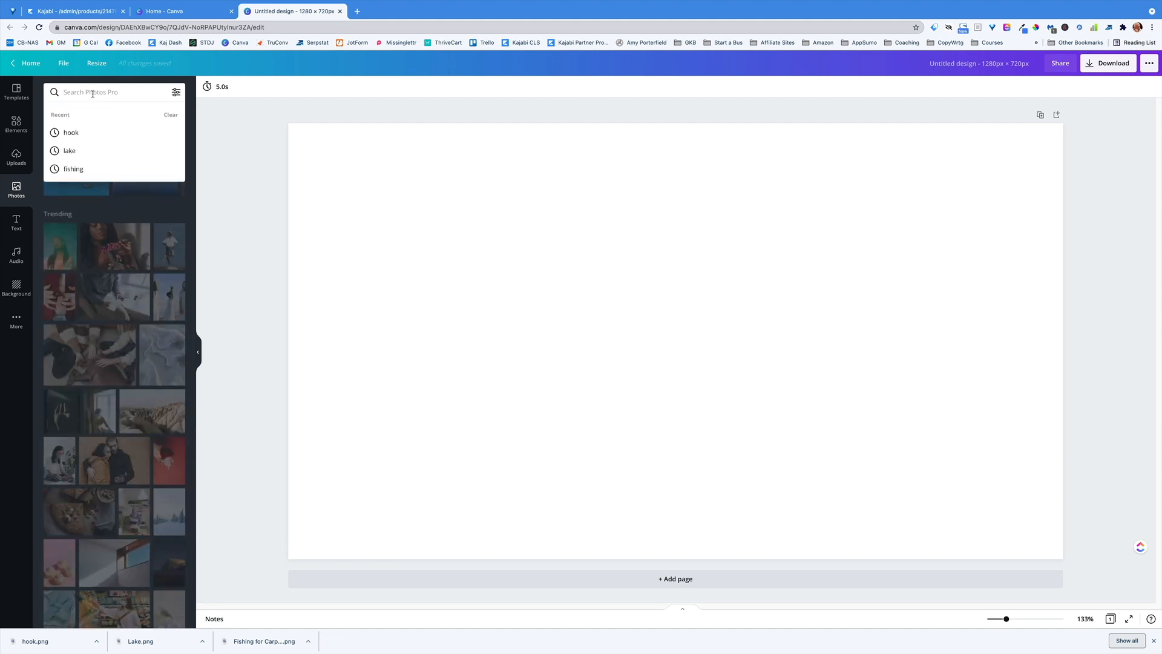
{"action": "type", "text": "maps"}
{"action": "key", "text": "Return"}
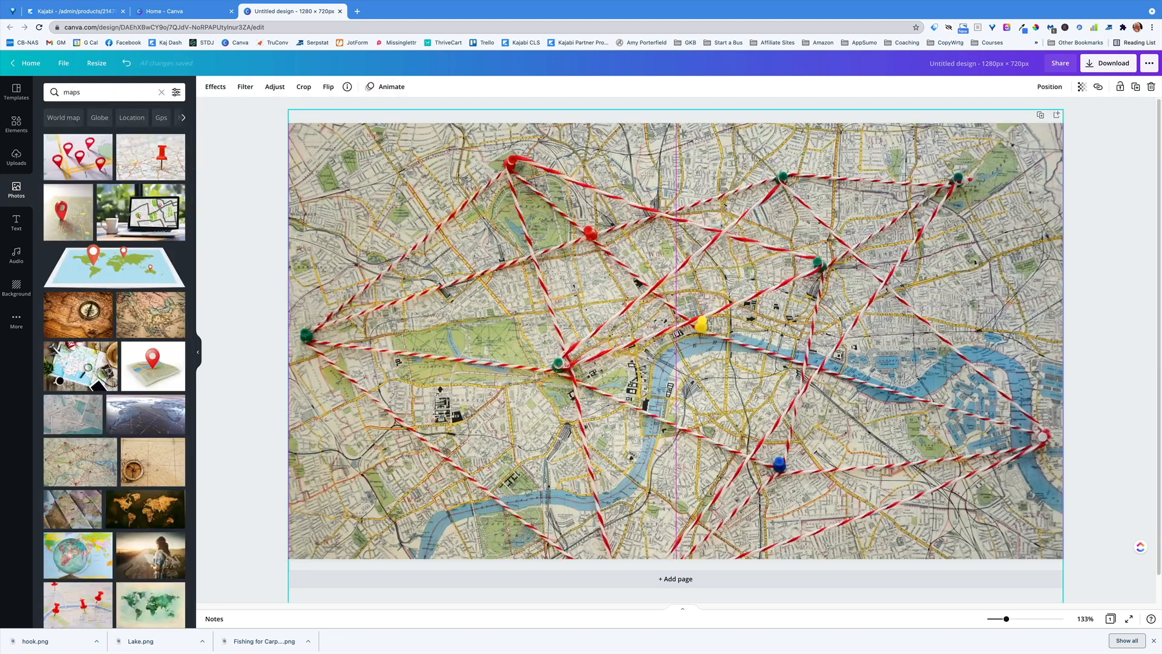
{"action": "left_click", "coordinate": [1084, 182]}
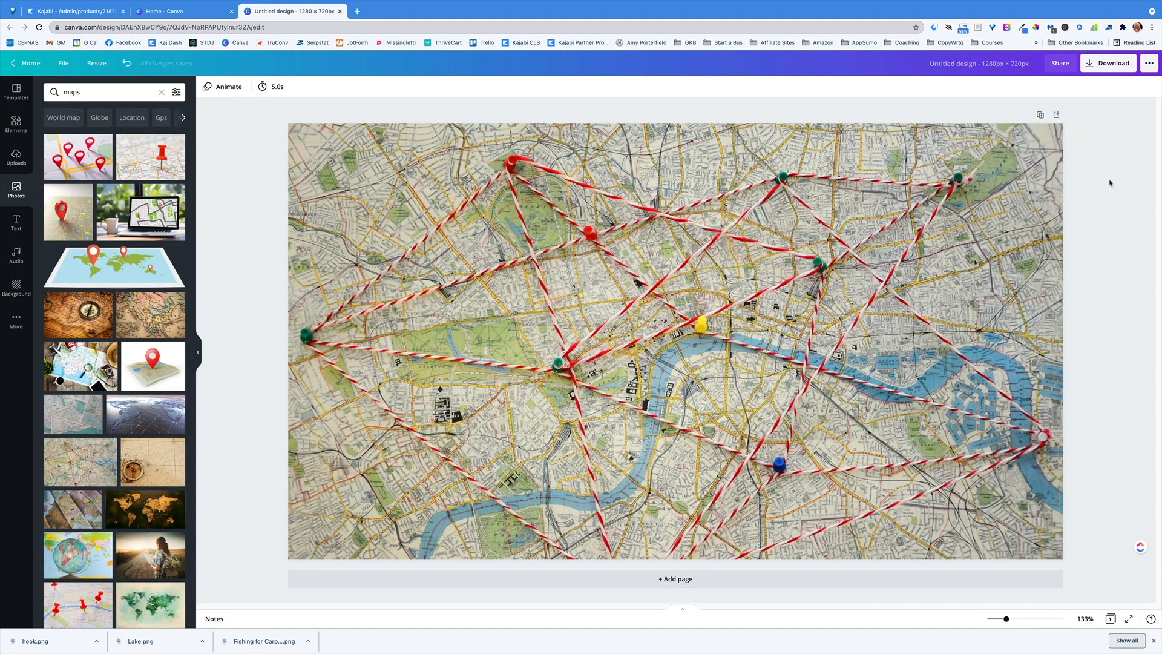
Download the map design as a PNG image named maps in the Downloads folder
{"action": "left_click", "coordinate": [1113, 65]}
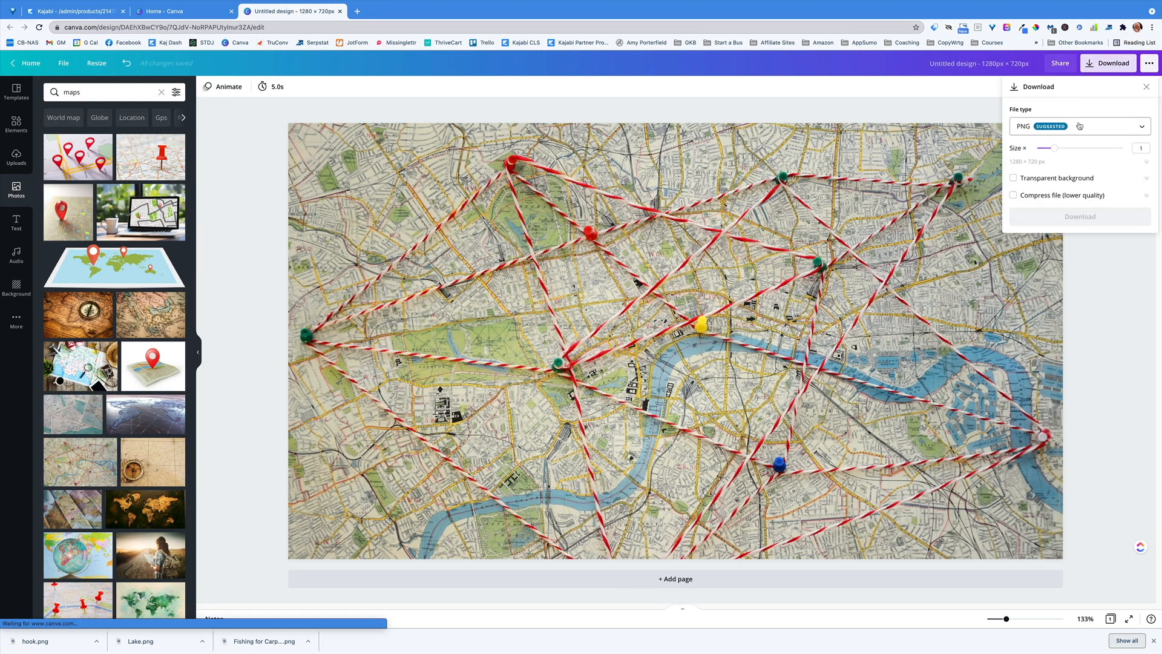
{"action": "left_click", "coordinate": [1055, 214]}
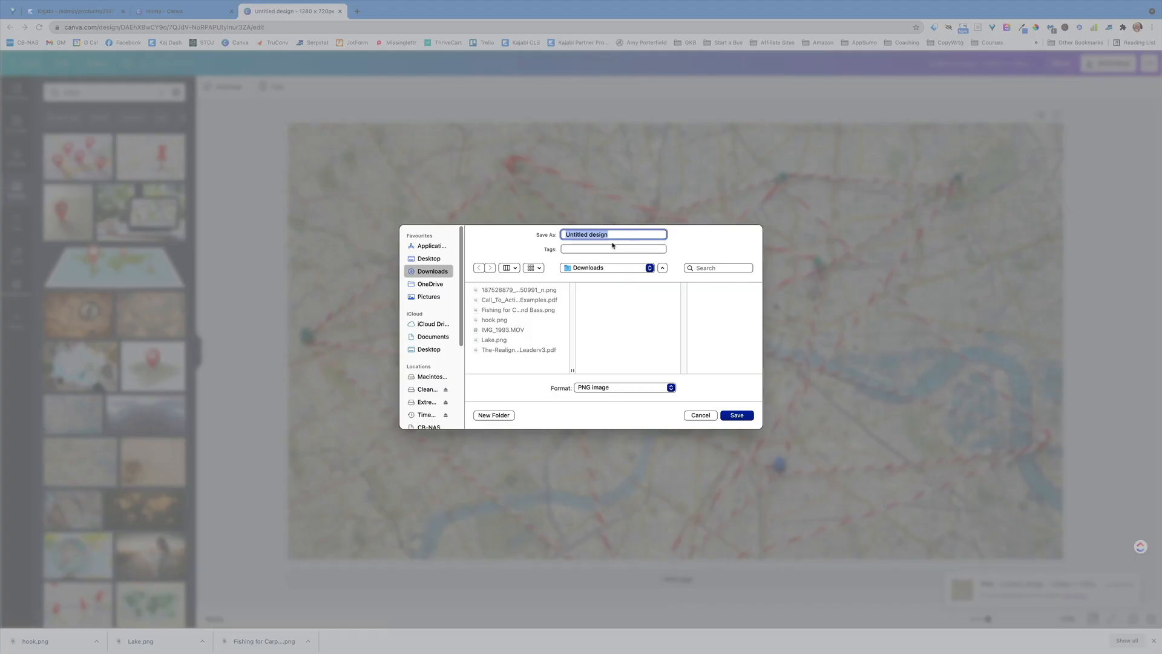
{"action": "type", "text": "maps"}
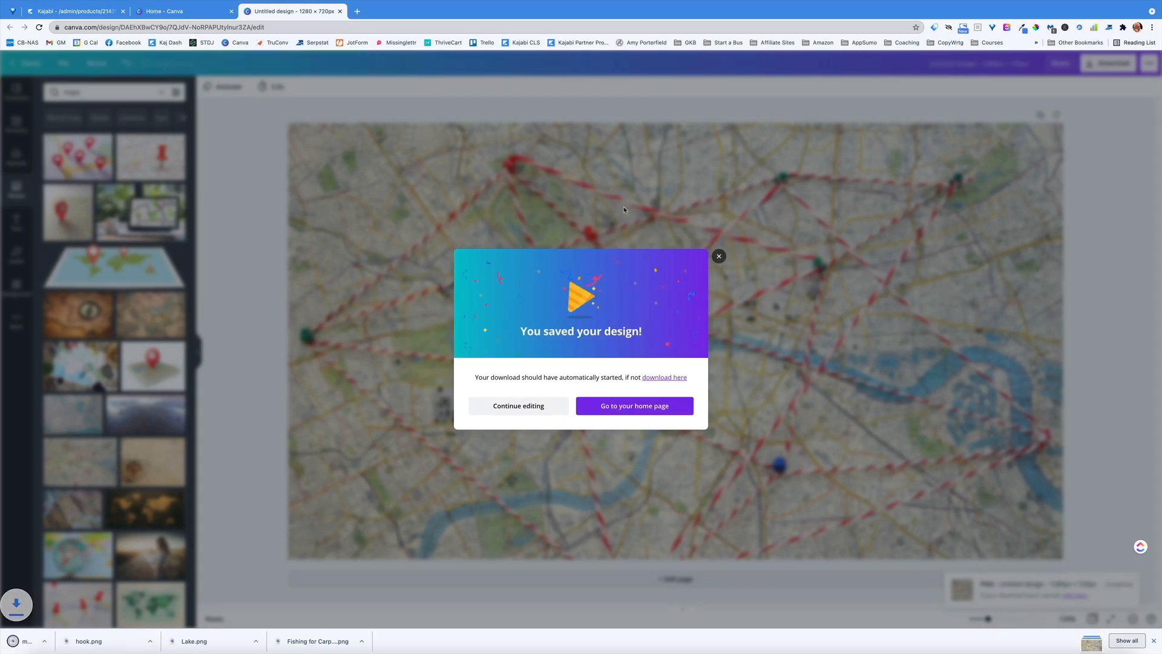
Return to Kajabi, upload maps.png as the Look at Maps post thumbnail and save the post
{"action": "left_click", "coordinate": [79, 11]}
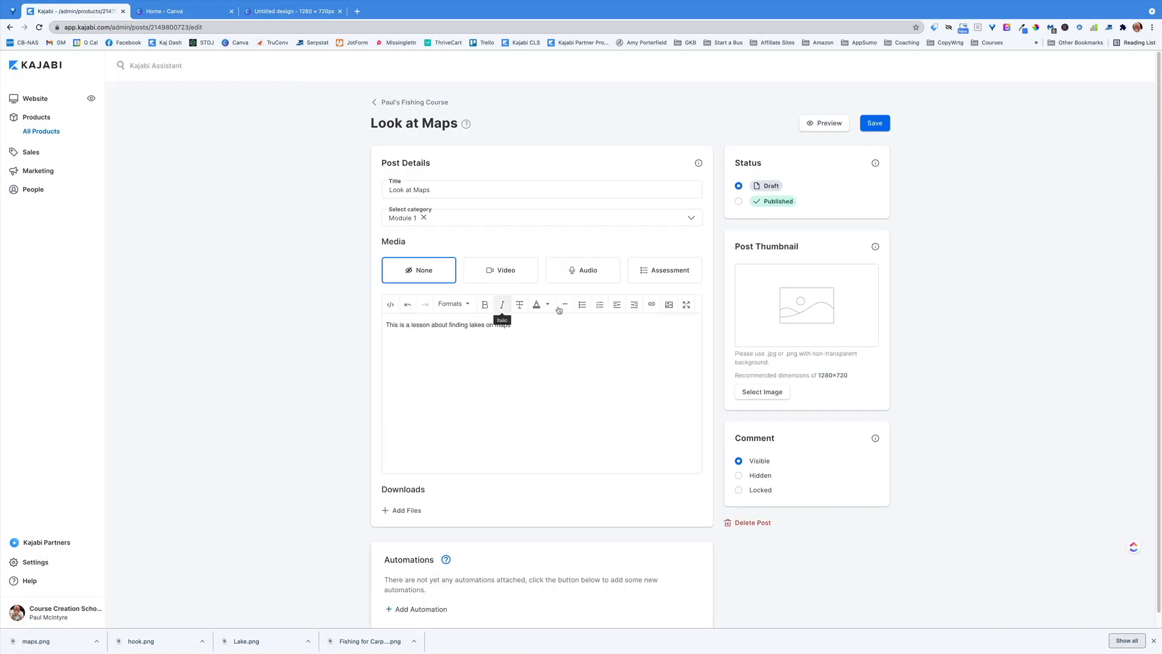
{"action": "left_click", "coordinate": [757, 394]}
{"action": "left_click", "coordinate": [755, 415]}
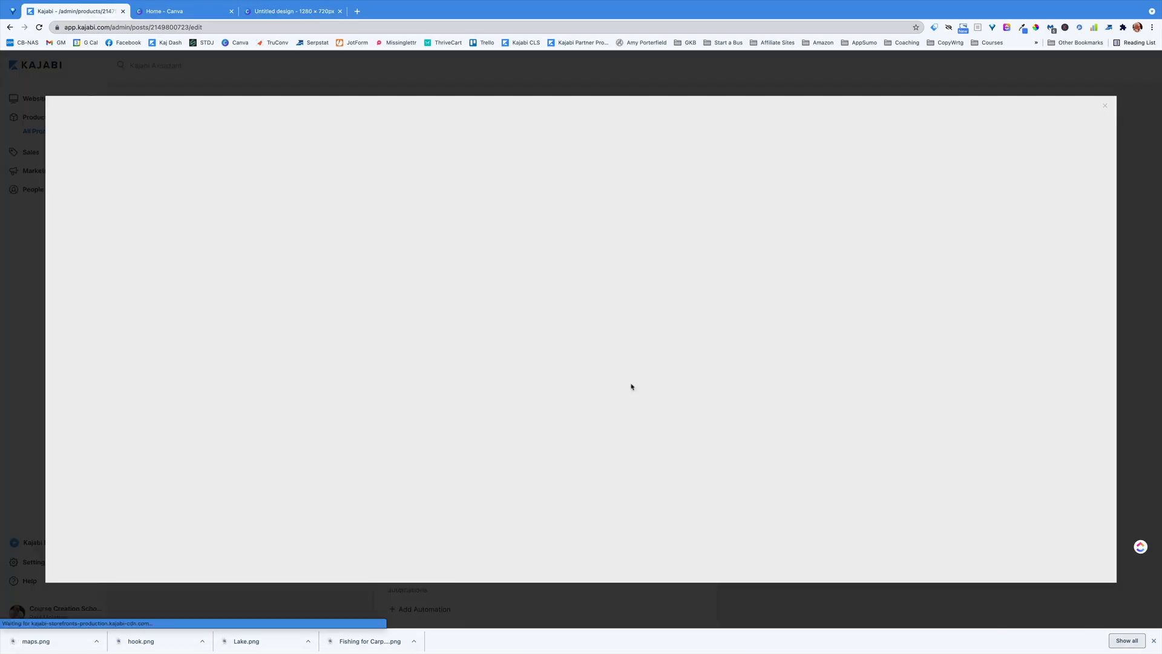
{"action": "left_click", "coordinate": [356, 276]}
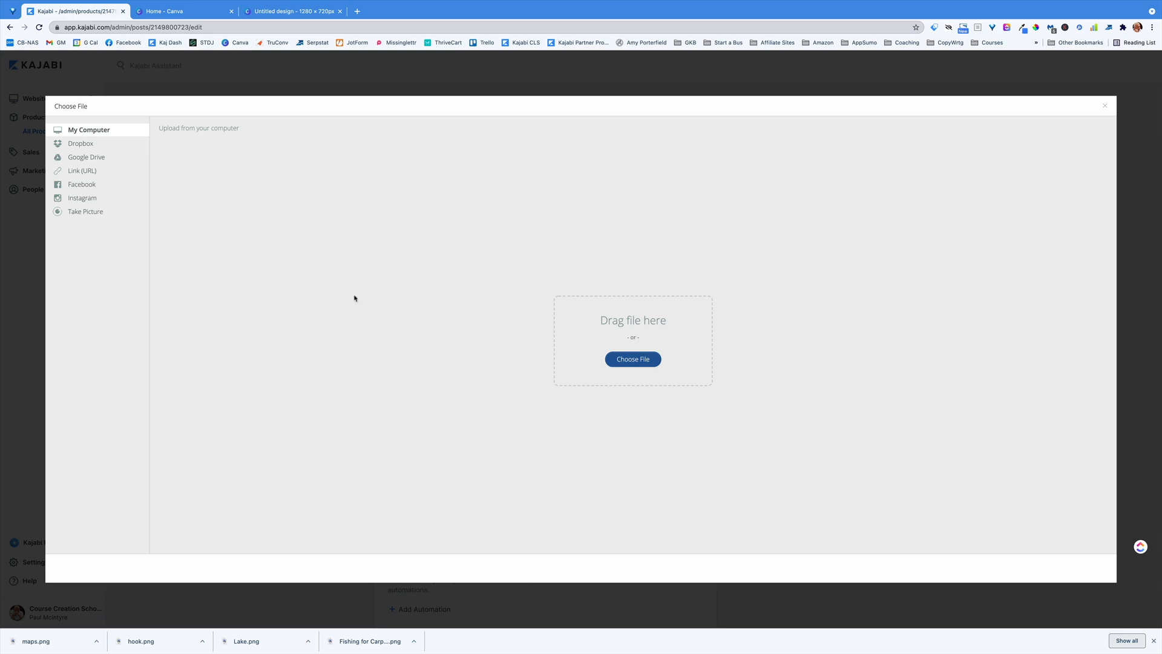
{"action": "double_click", "coordinate": [349, 154]}
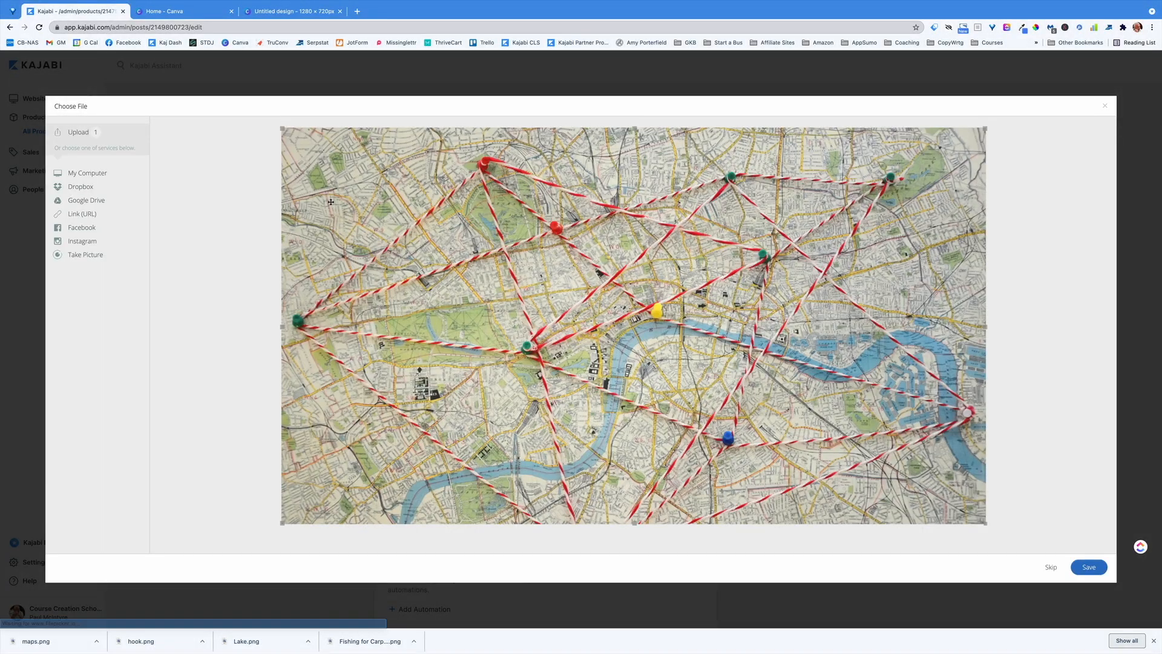
{"action": "left_click", "coordinate": [1089, 568]}
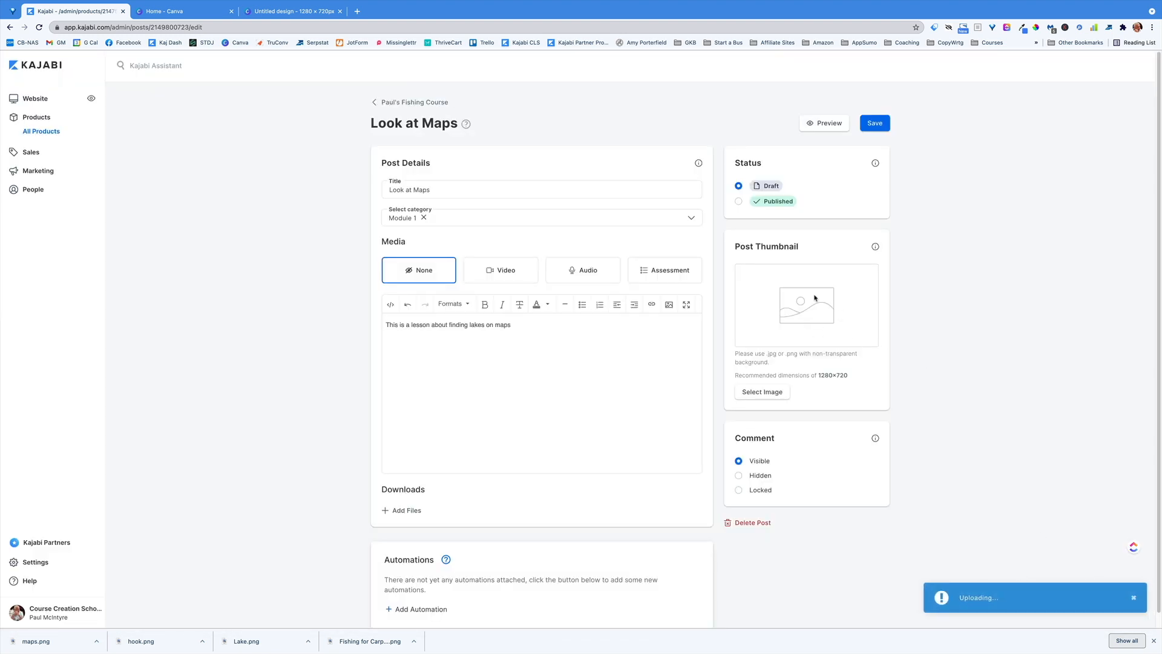
{"action": "left_click", "coordinate": [874, 123]}
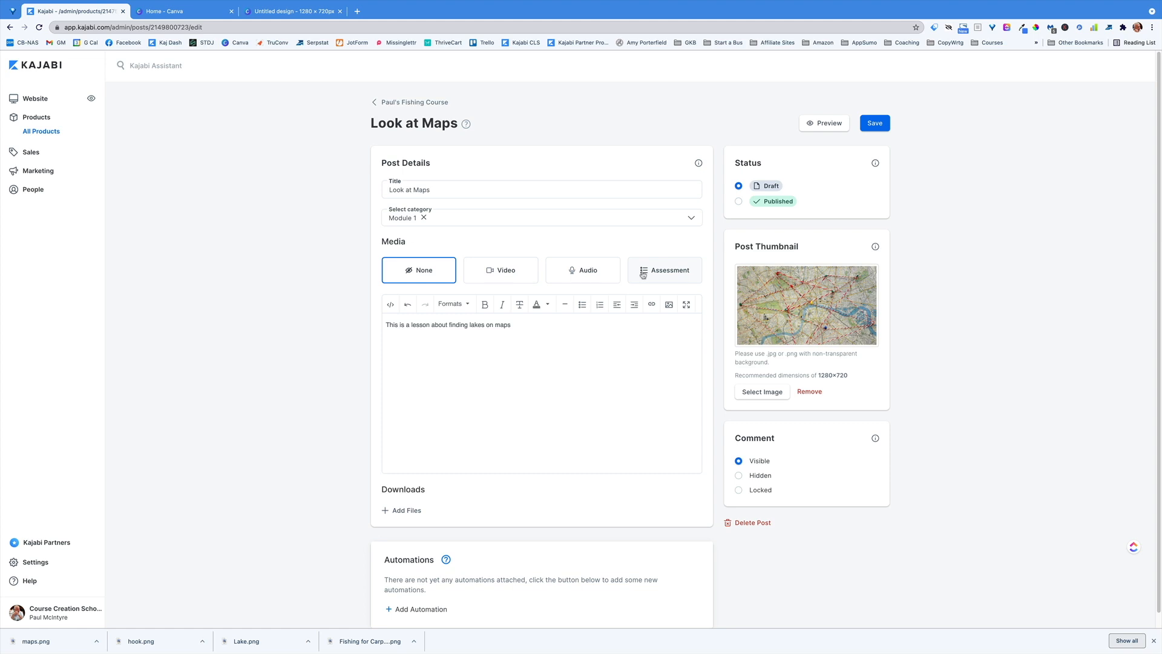
Set the post's media type to Video and upload a video file from the computer
{"action": "left_click", "coordinate": [505, 275]}
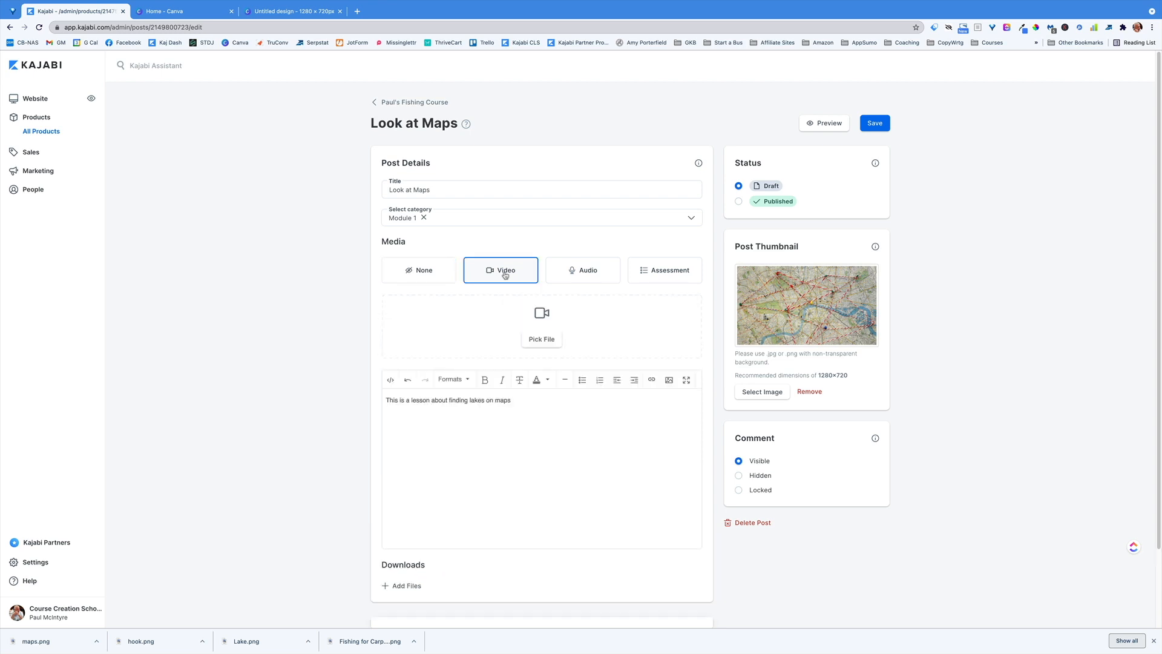
{"action": "left_click", "coordinate": [533, 343]}
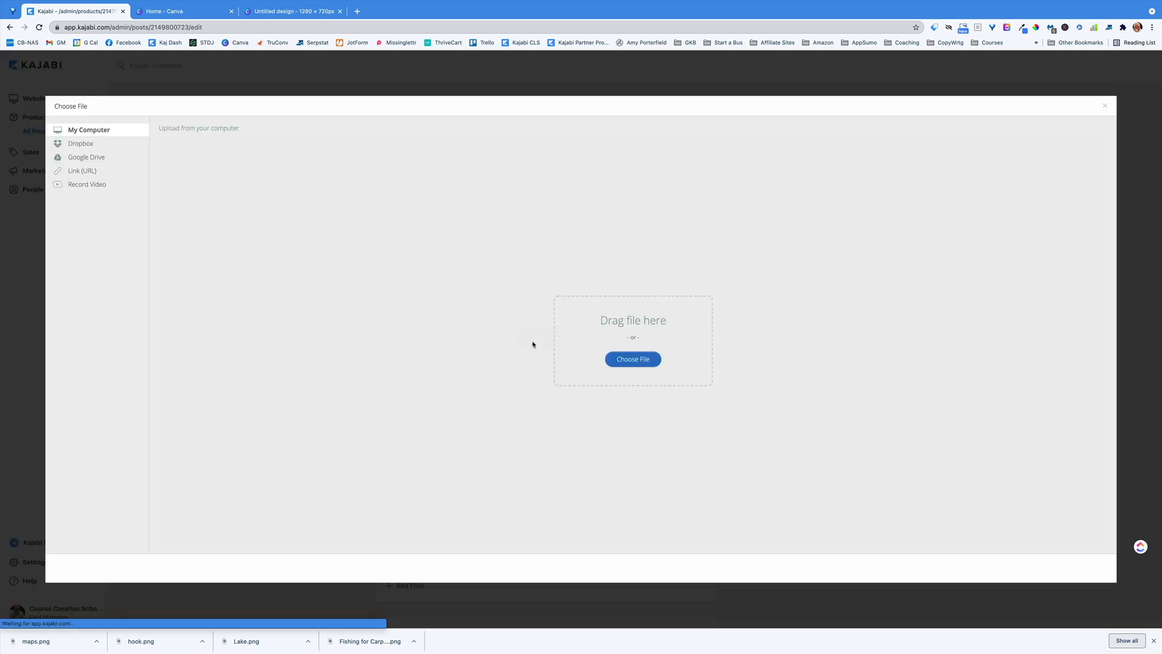
{"action": "left_click", "coordinate": [633, 360]}
{"action": "double_click", "coordinate": [408, 329]}
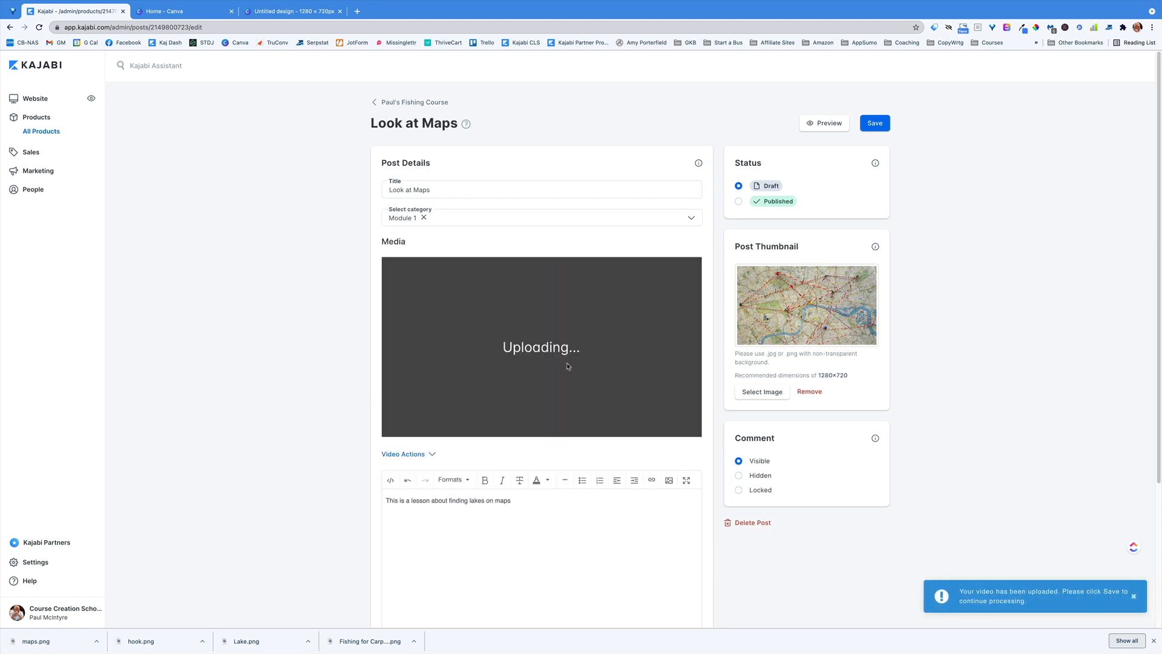
Save the Look at Maps post to process the uploaded video, then play and pause it in the media section
{"action": "left_click", "coordinate": [877, 126]}
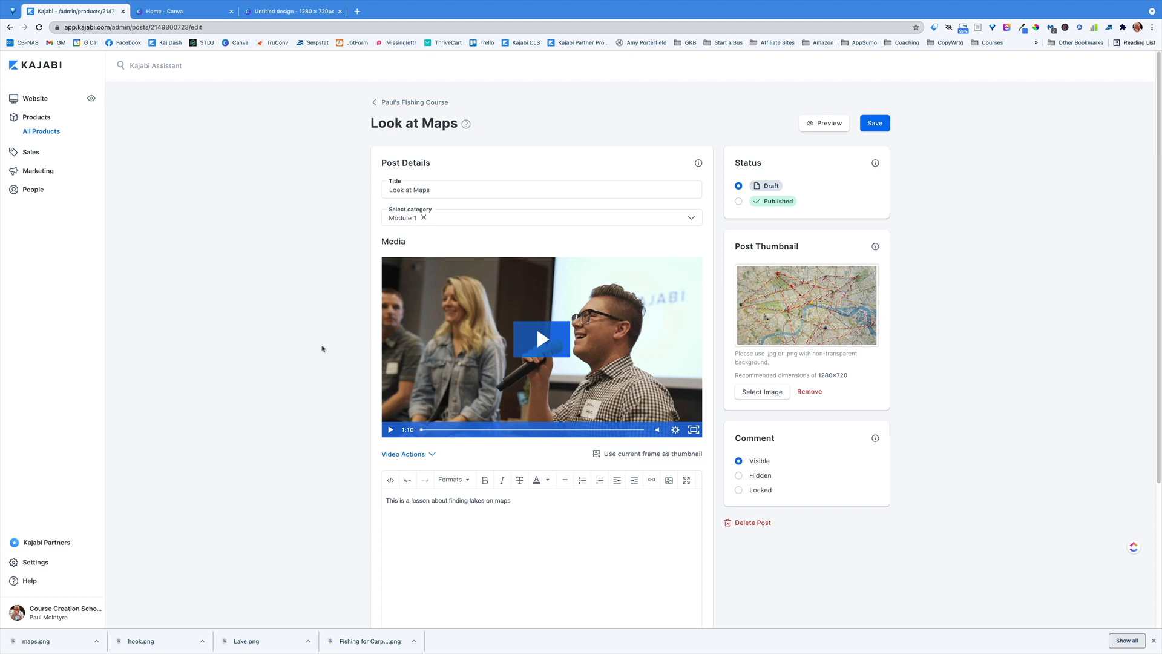
{"action": "left_click", "coordinate": [536, 357]}
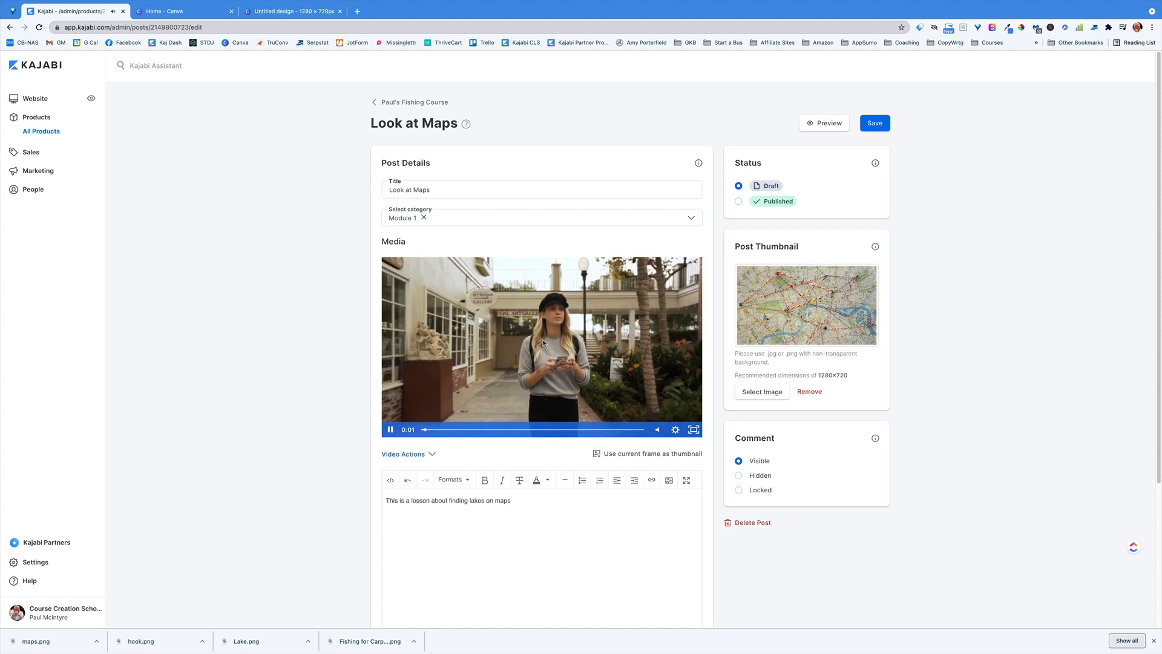
{"action": "left_click", "coordinate": [389, 434]}
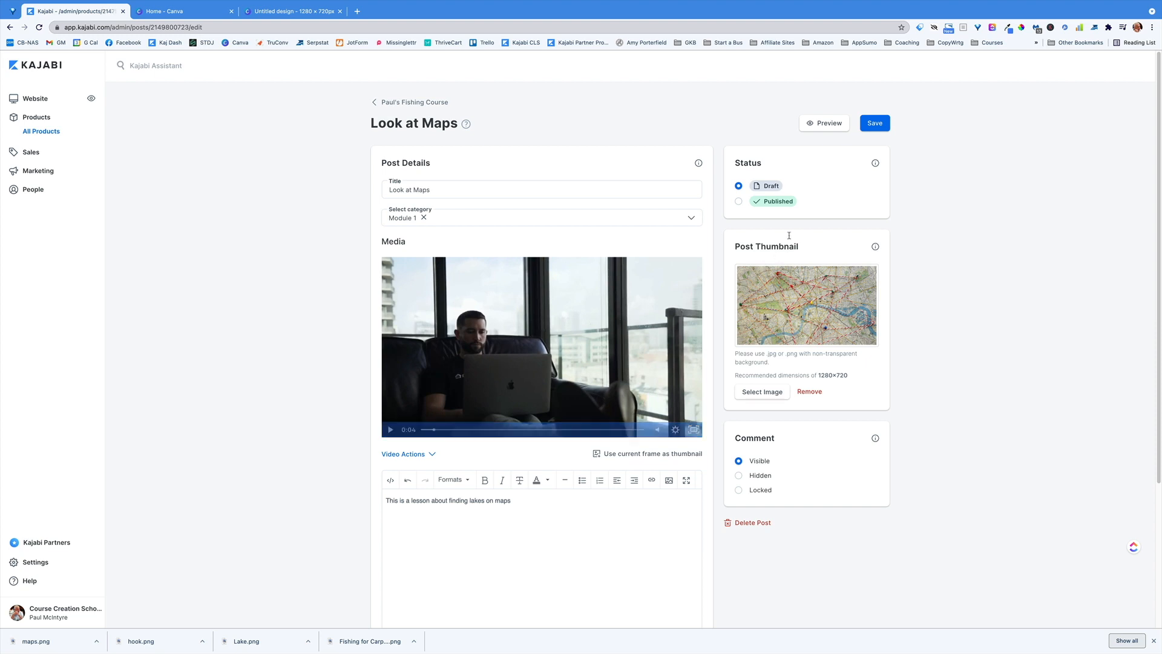
Set the Look at Maps post's status to Published and save it
{"action": "left_click", "coordinate": [874, 123]}
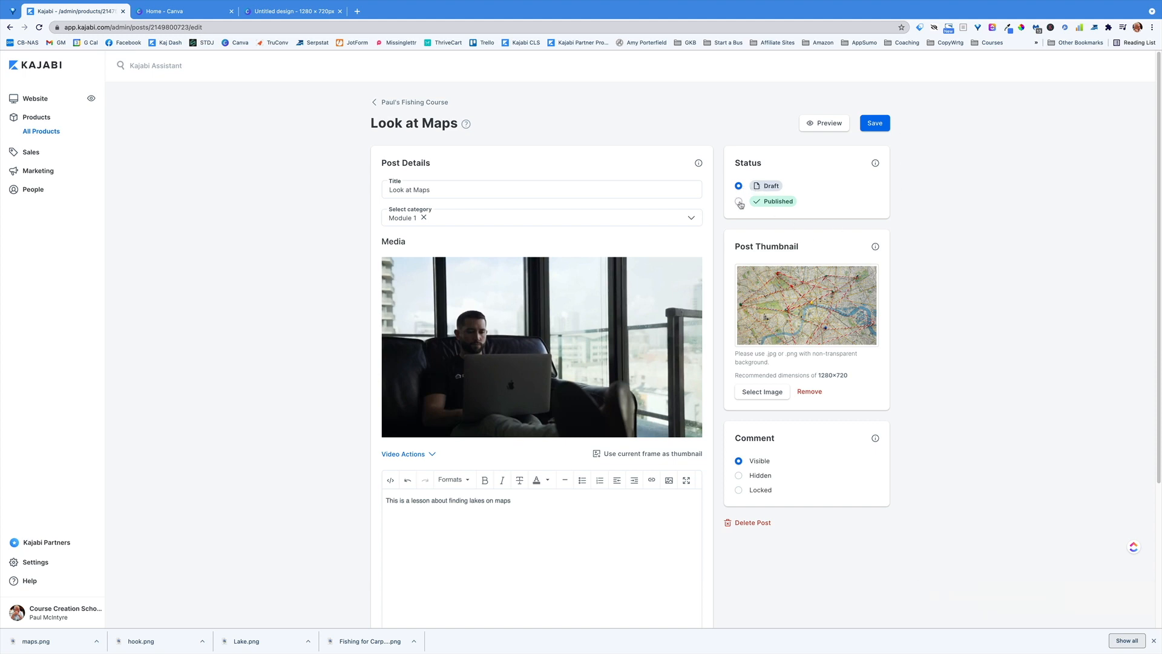
{"action": "left_click", "coordinate": [739, 202]}
{"action": "left_click", "coordinate": [882, 127]}
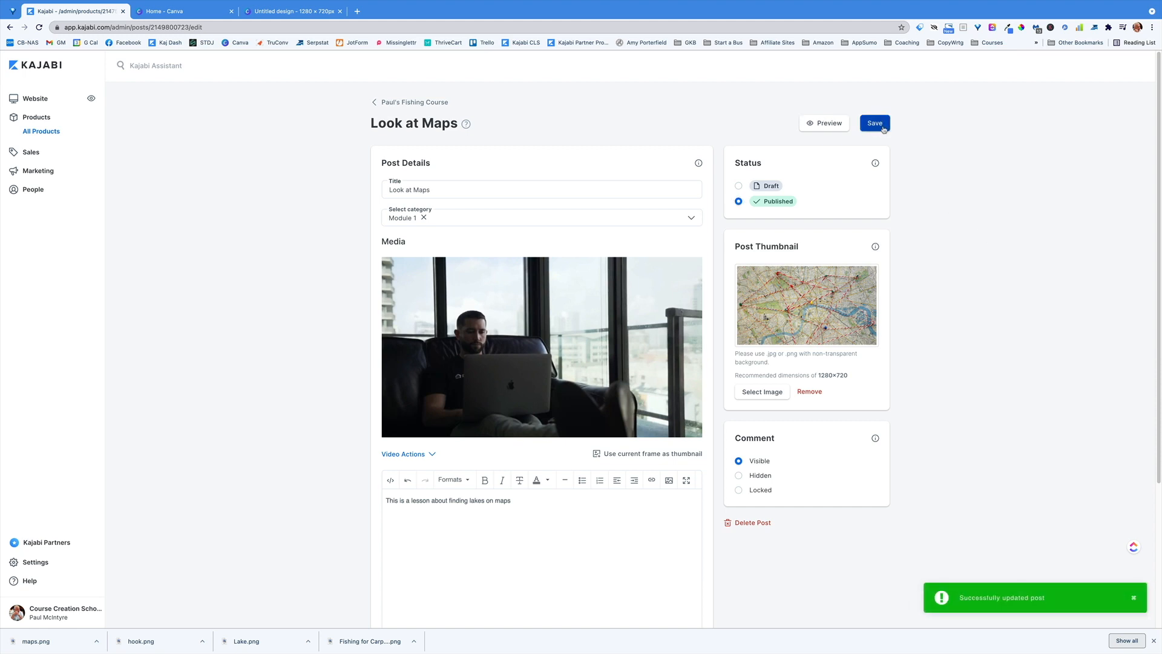
Preview the Look at Maps lesson as a member, play its video, reload the page and close the preview
{"action": "left_click", "coordinate": [823, 127]}
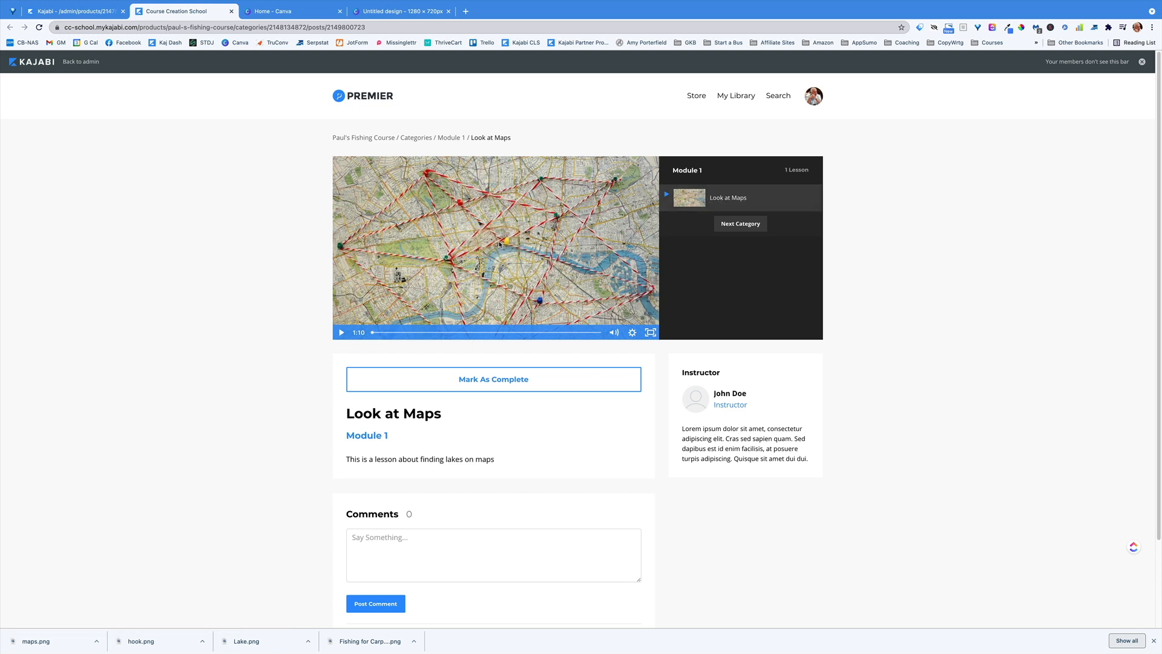
{"action": "left_click", "coordinate": [499, 243]}
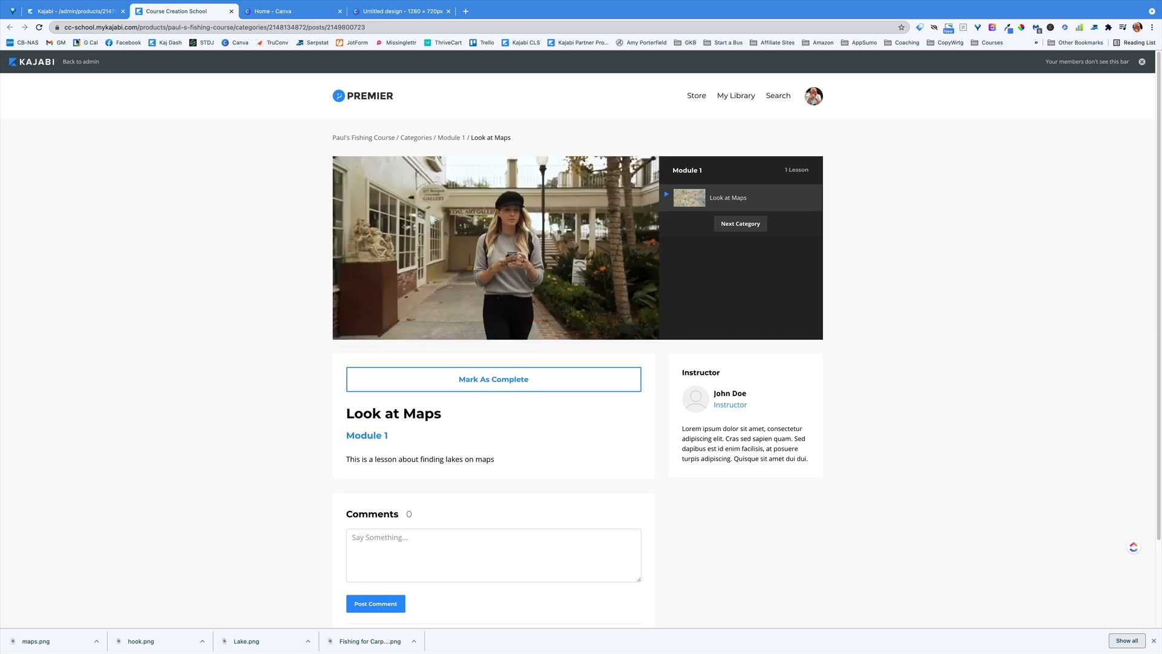
{"action": "left_click", "coordinate": [39, 28]}
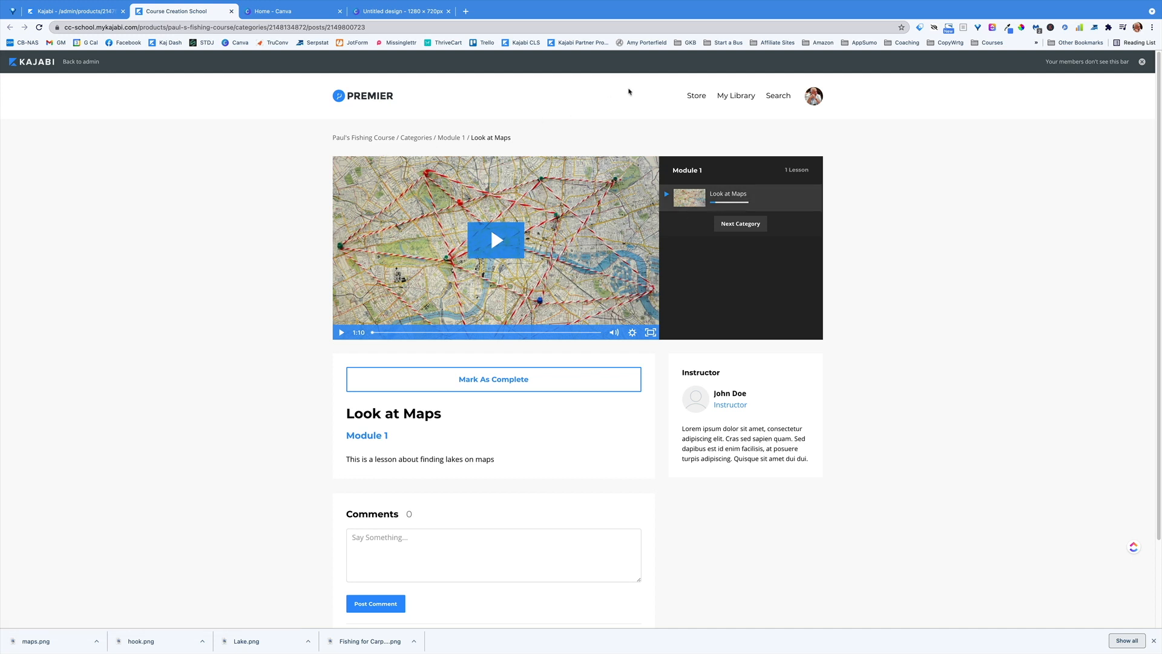
{"action": "left_click", "coordinate": [231, 11]}
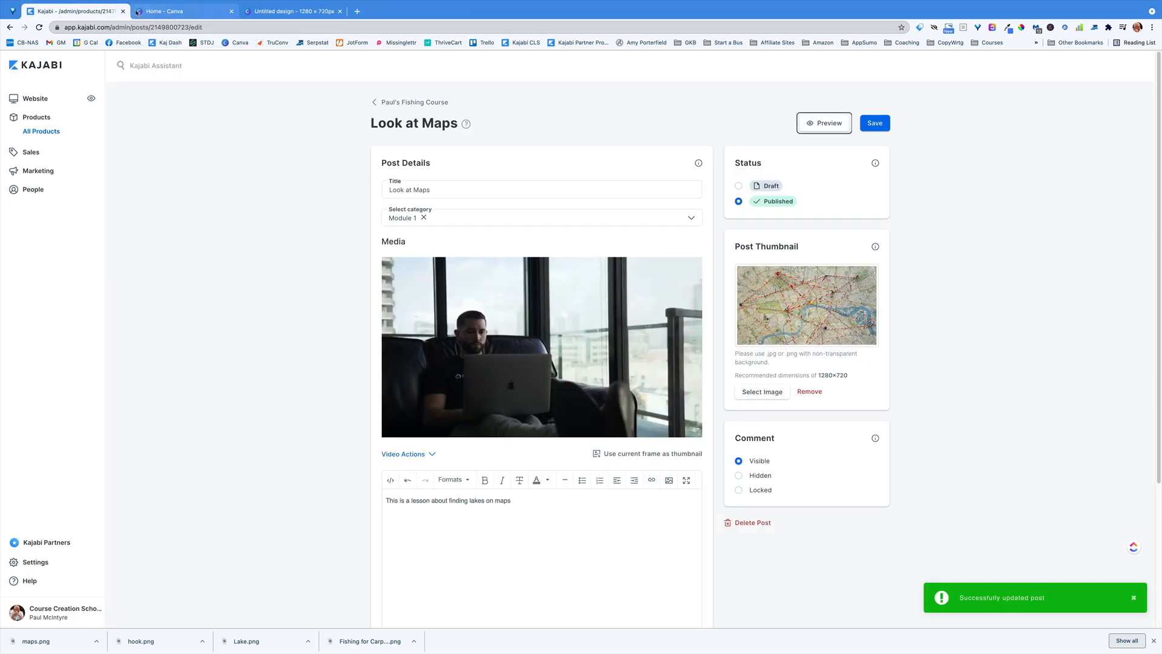
Return to the fishing course outline, preview the whole course page including the Module 1 lesson, and go back to the outline
{"action": "left_click", "coordinate": [375, 103]}
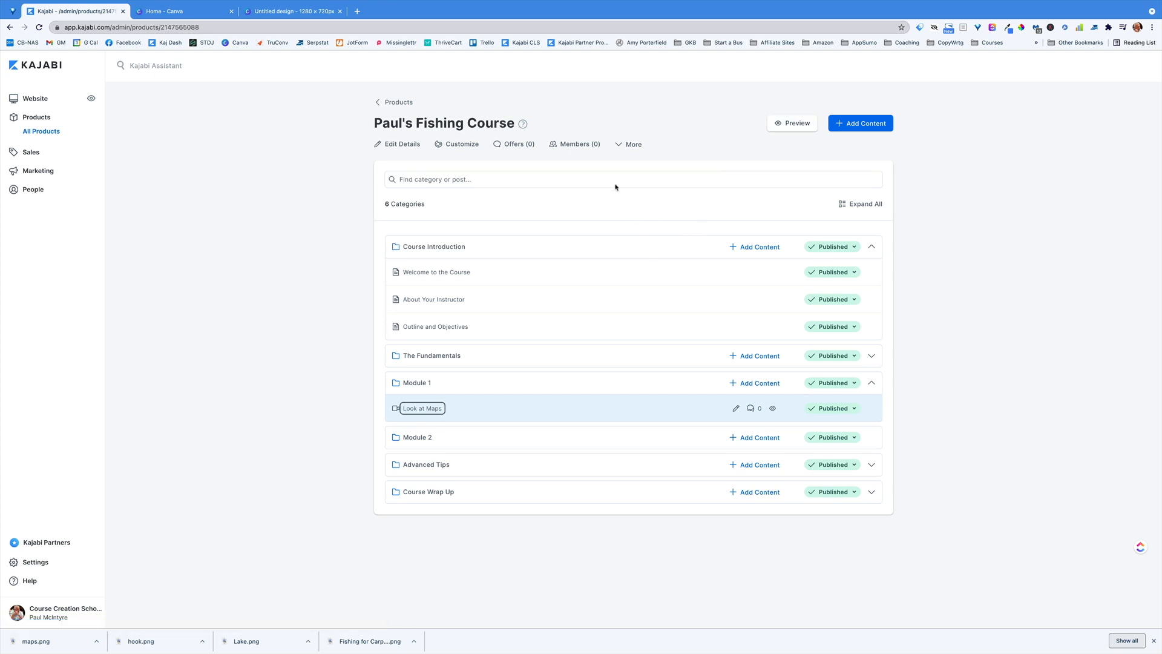
{"action": "left_click", "coordinate": [781, 128]}
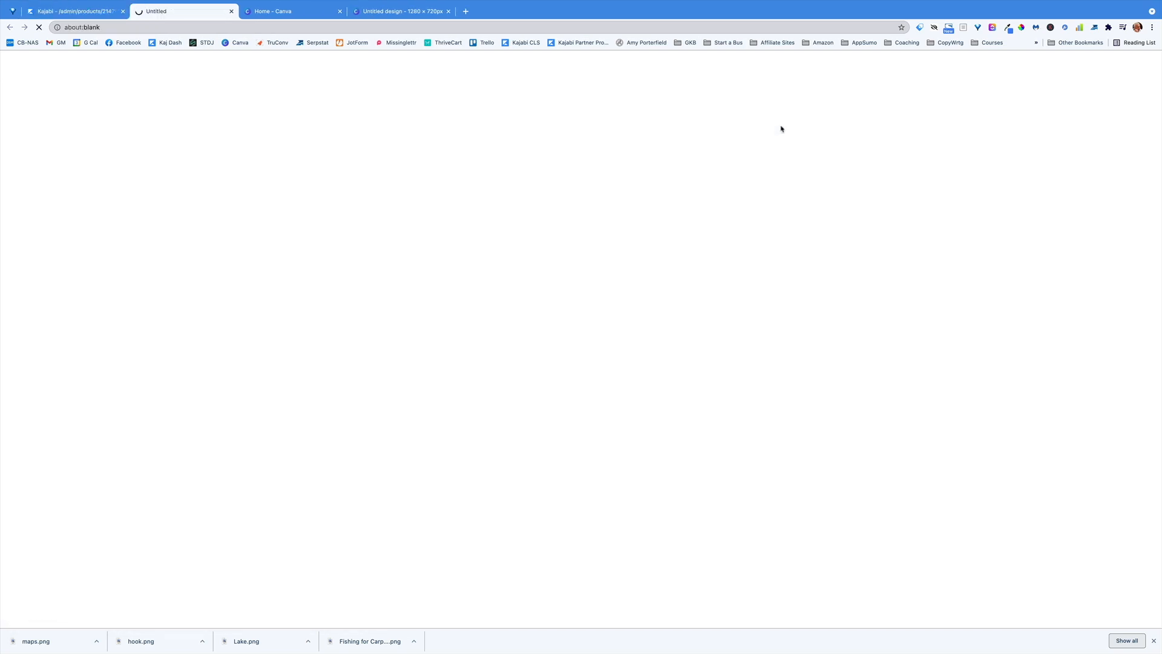
{"action": "scroll", "coordinate": [293, 333], "scroll_direction": "down", "scroll_amount": 5}
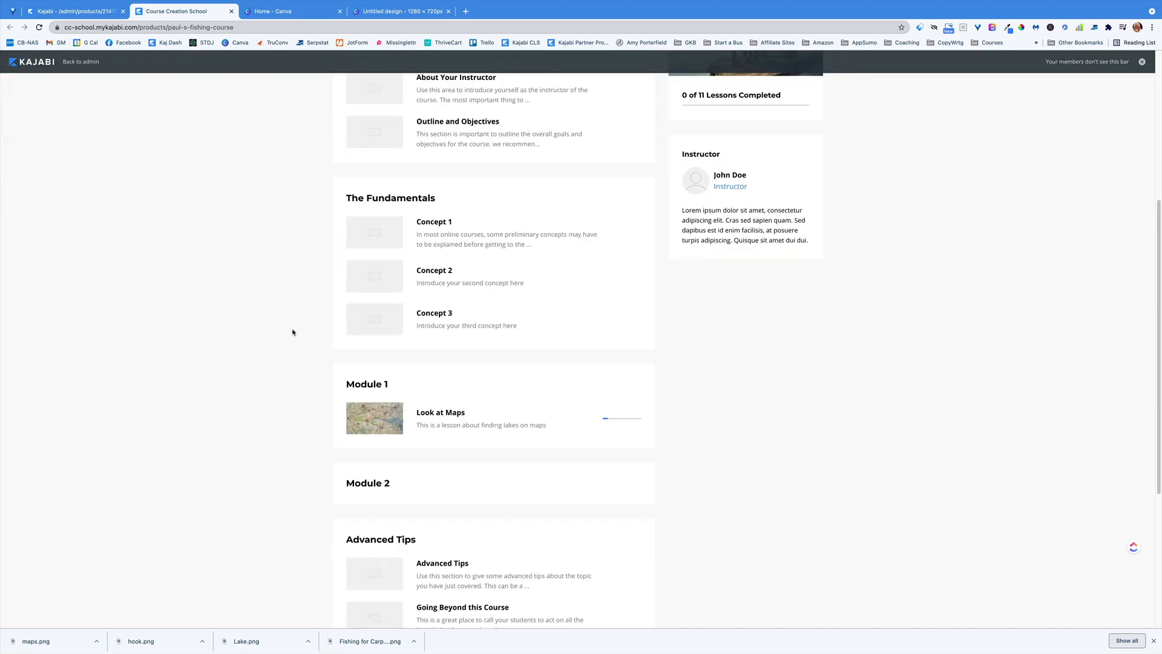
{"action": "scroll", "coordinate": [285, 332], "scroll_direction": "down", "scroll_amount": 2}
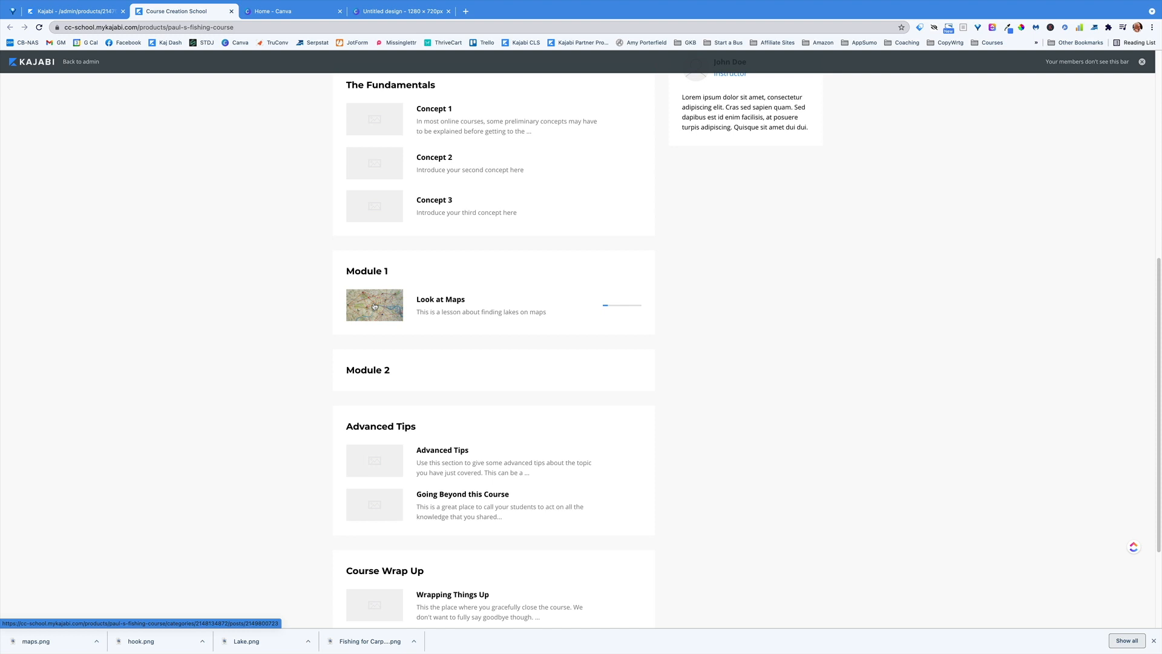
{"action": "scroll", "coordinate": [374, 306], "scroll_direction": "up", "scroll_amount": 5}
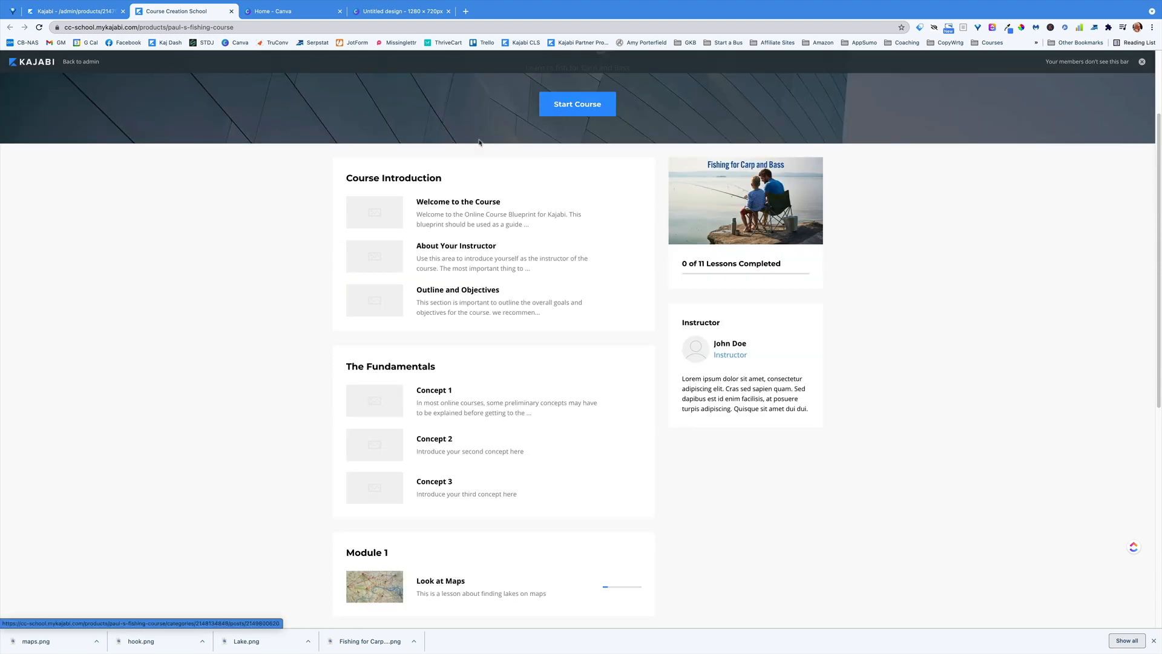
{"action": "left_click", "coordinate": [90, 14]}
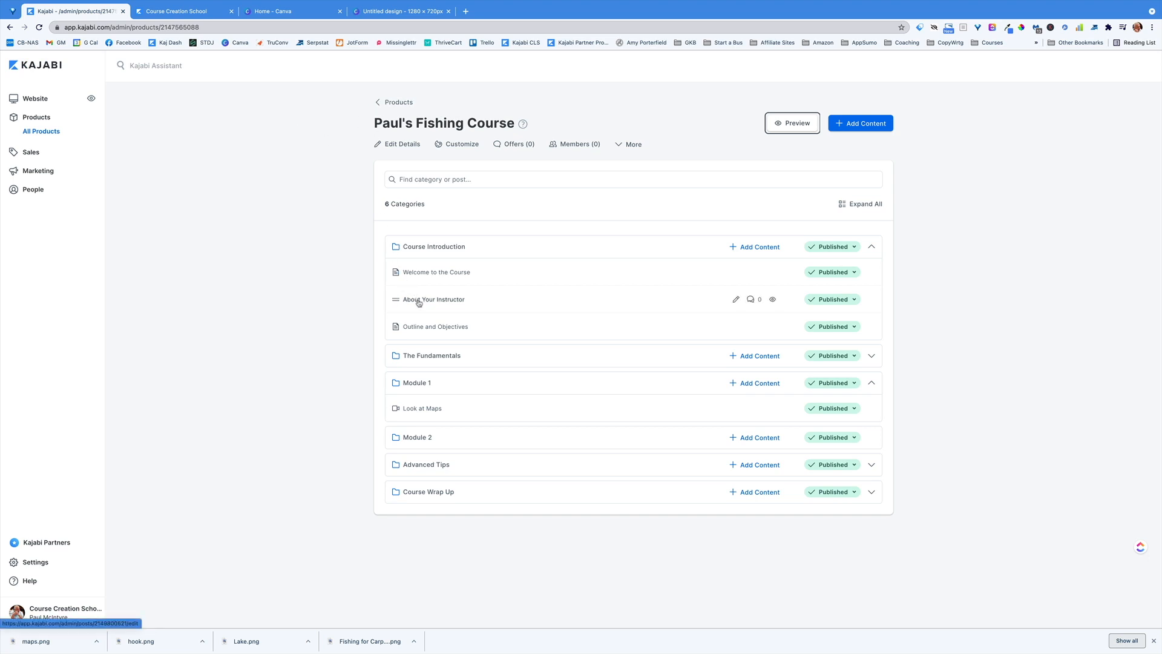
Review the content types that can be added and expand all categories in the course outline
{"action": "left_click", "coordinate": [871, 357]}
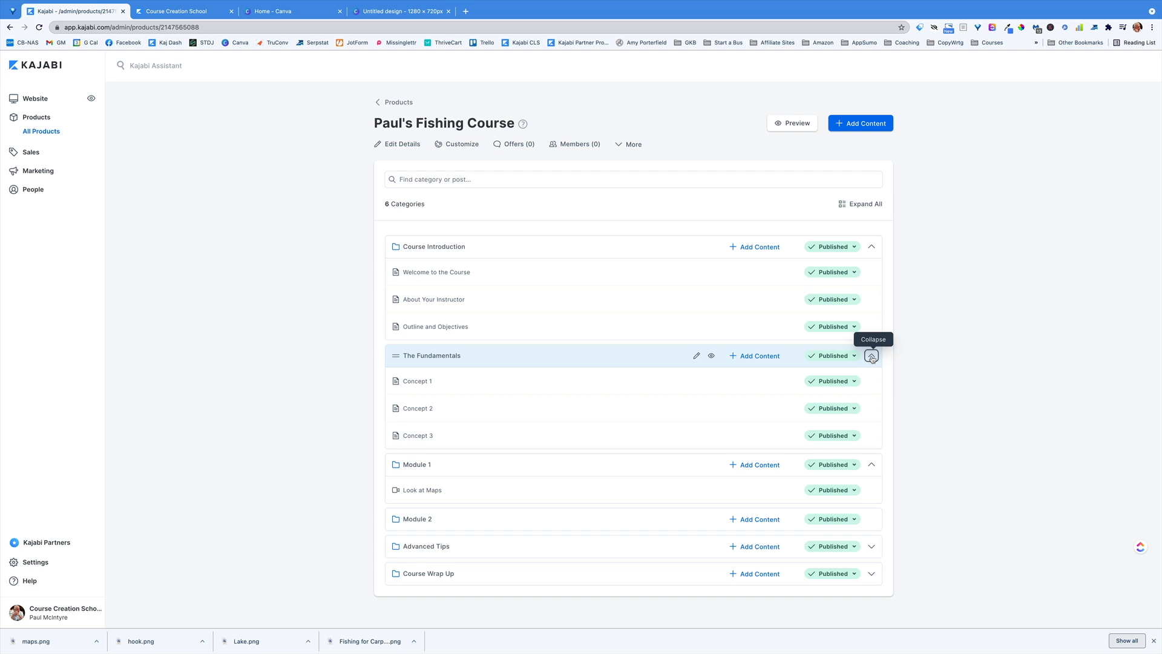
{"action": "left_click", "coordinate": [861, 121]}
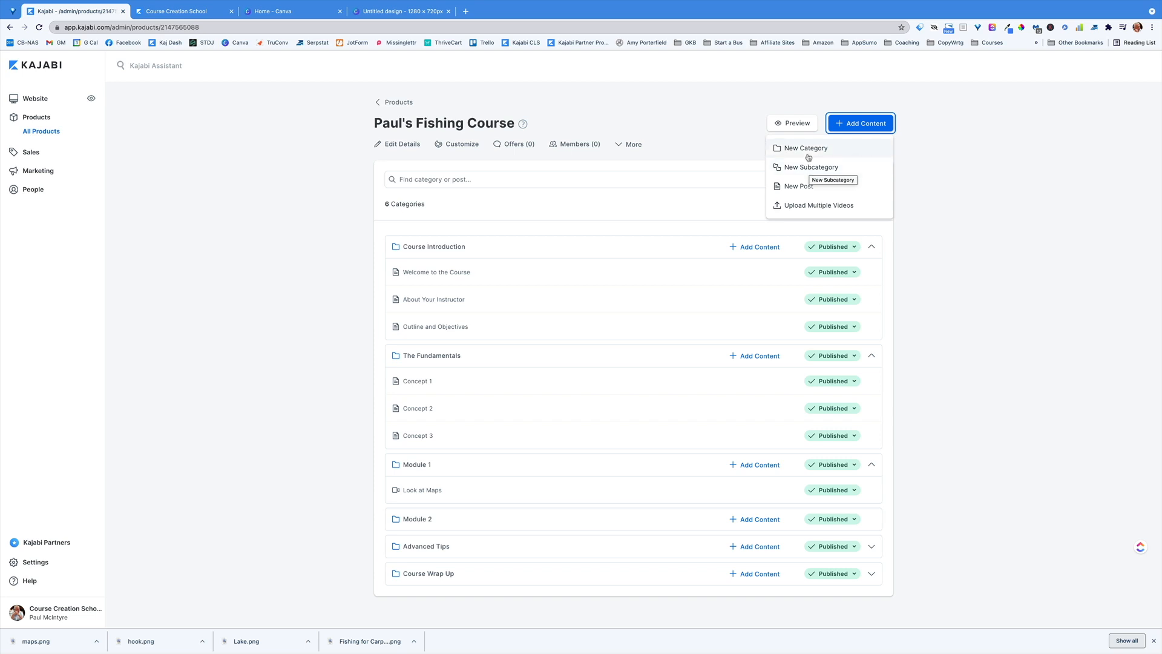
{"action": "left_click", "coordinate": [935, 191]}
{"action": "left_click", "coordinate": [874, 202]}
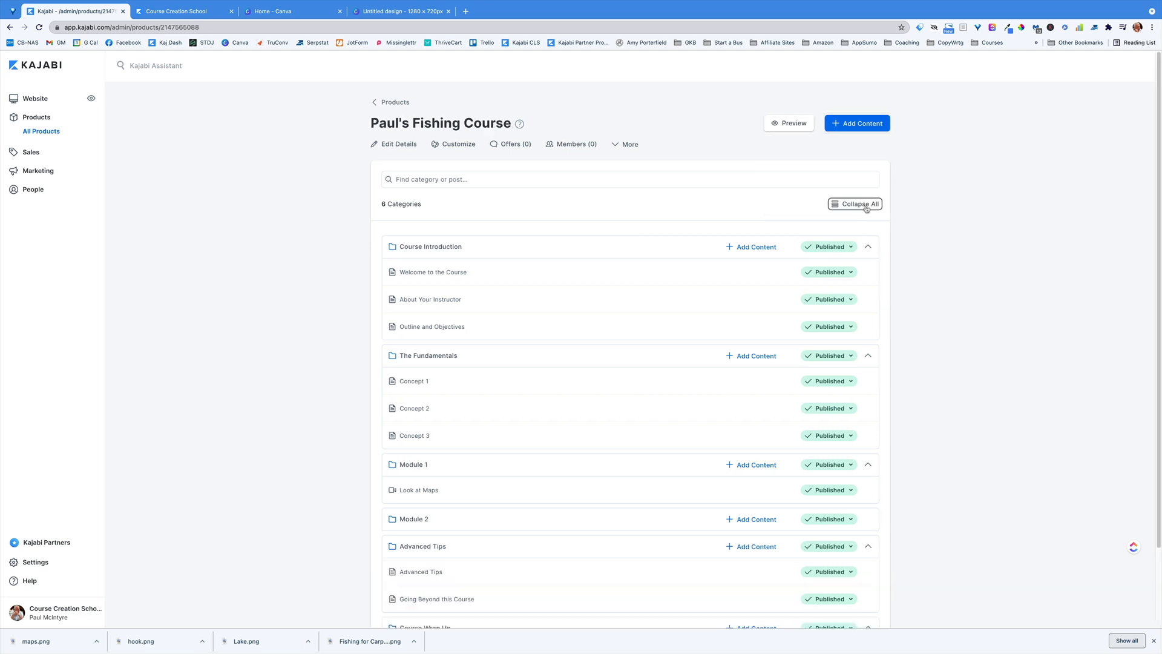
{"action": "scroll", "coordinate": [871, 233], "scroll_direction": "down", "scroll_amount": 3}
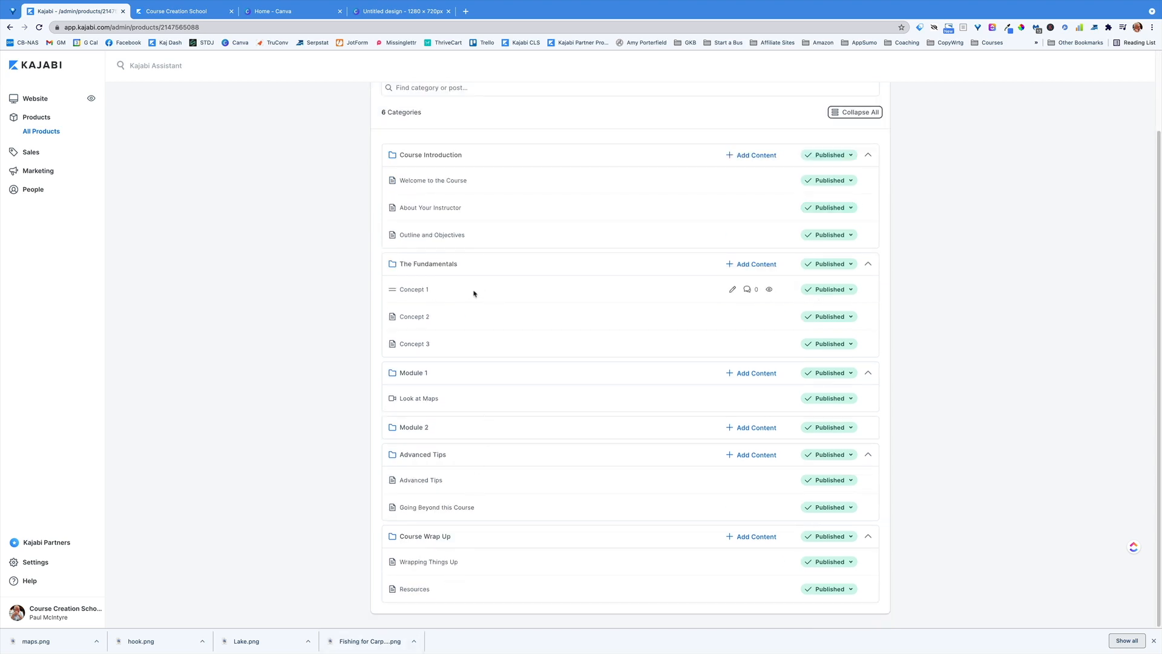
Rename the Concept 1 post in The Fundamentals as Using Bait and save it
{"action": "left_click", "coordinate": [732, 289]}
{"action": "left_click", "coordinate": [448, 189]}
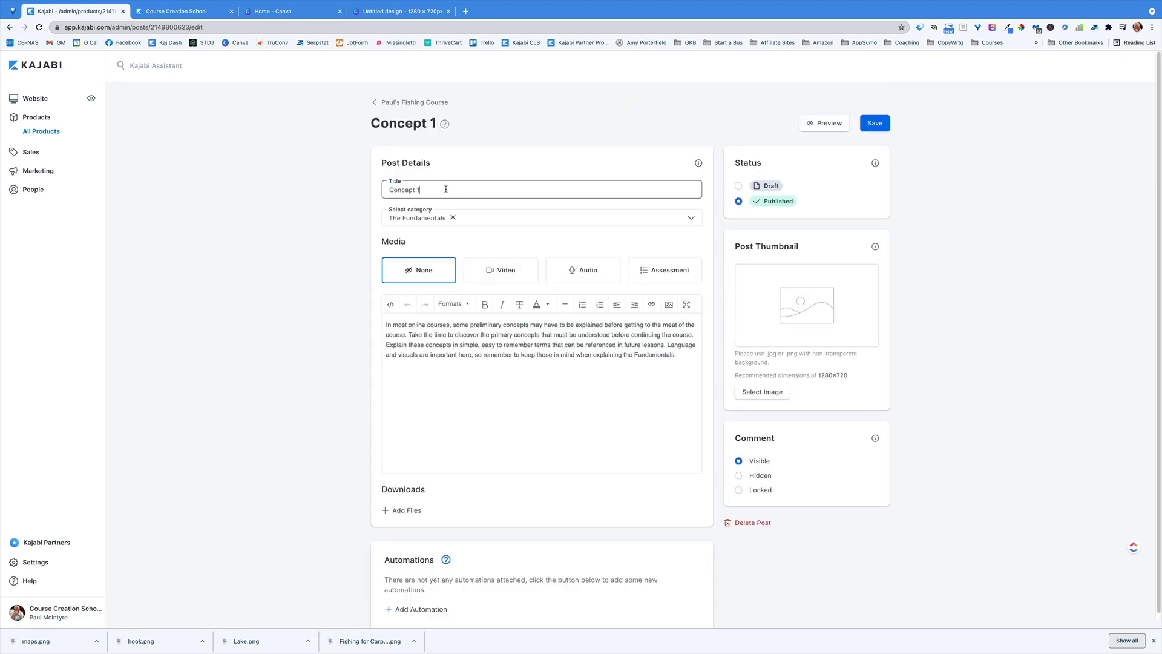
{"action": "left_click_drag", "start_coordinate": [446, 189], "coordinate": [349, 191]}
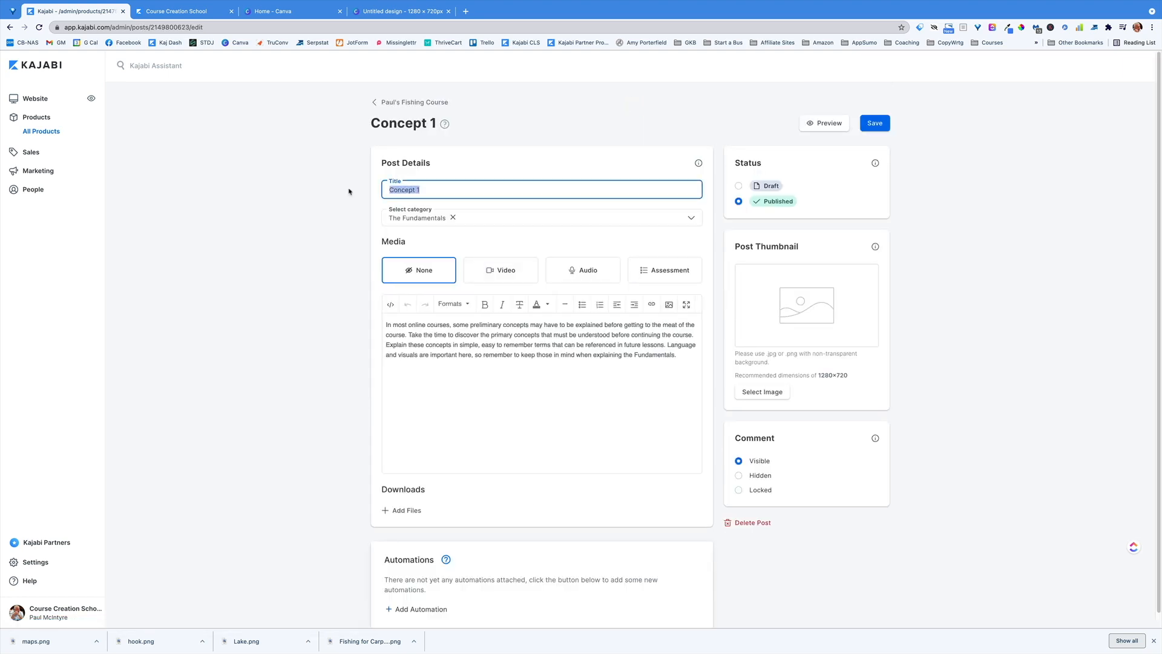
{"action": "type", "text": "Using"}
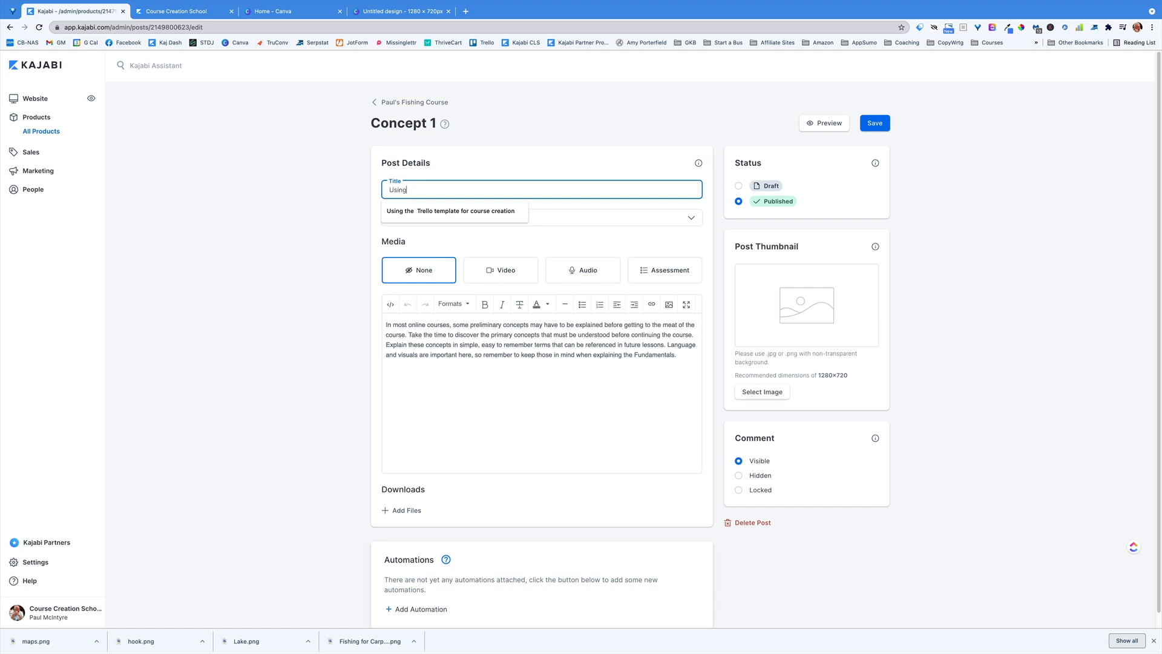
{"action": "type", "text": " Bait"}
{"action": "key", "text": "Return"}
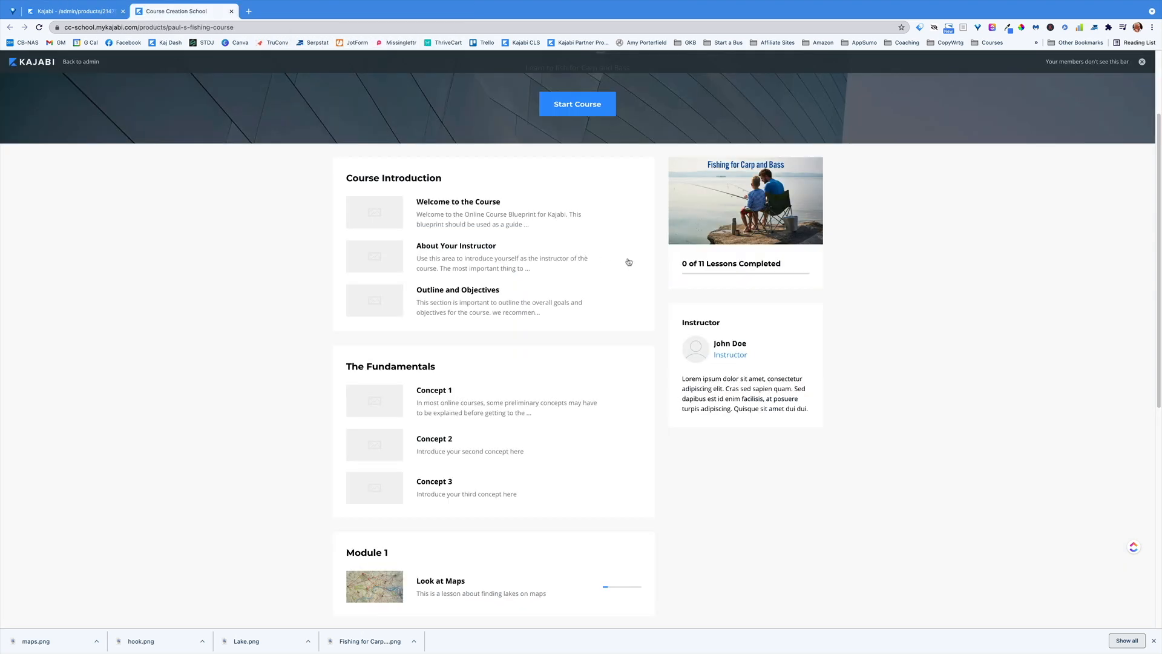
Look over the open course preview page, then return to the course outline from the Using Bait post
{"action": "scroll", "coordinate": [897, 262], "scroll_direction": "down", "scroll_amount": 2}
{"action": "scroll", "coordinate": [864, 288], "scroll_direction": "up", "scroll_amount": 3}
{"action": "scroll", "coordinate": [840, 273], "scroll_direction": "up", "scroll_amount": 3}
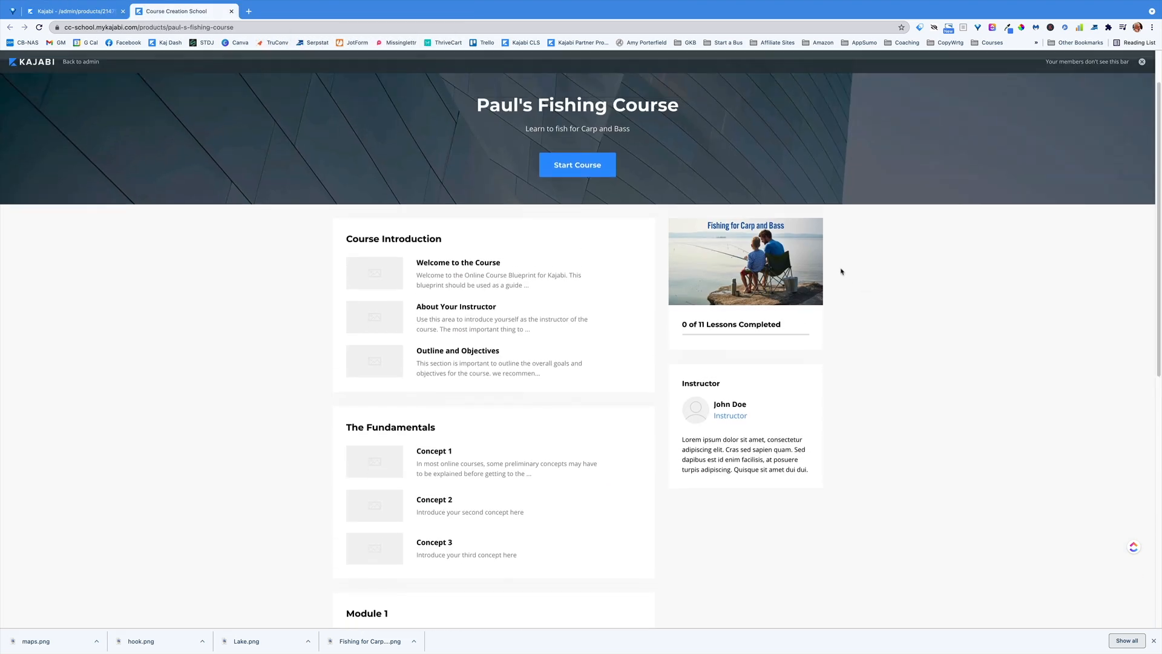
{"action": "left_click", "coordinate": [94, 15]}
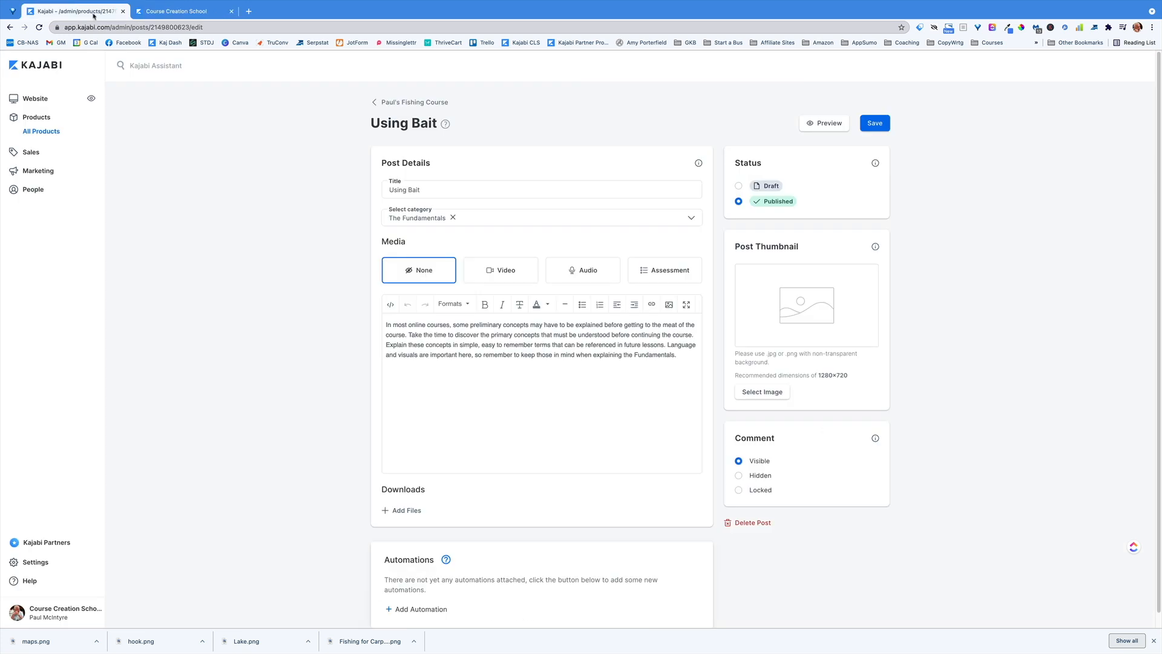
{"action": "left_click", "coordinate": [388, 102]}
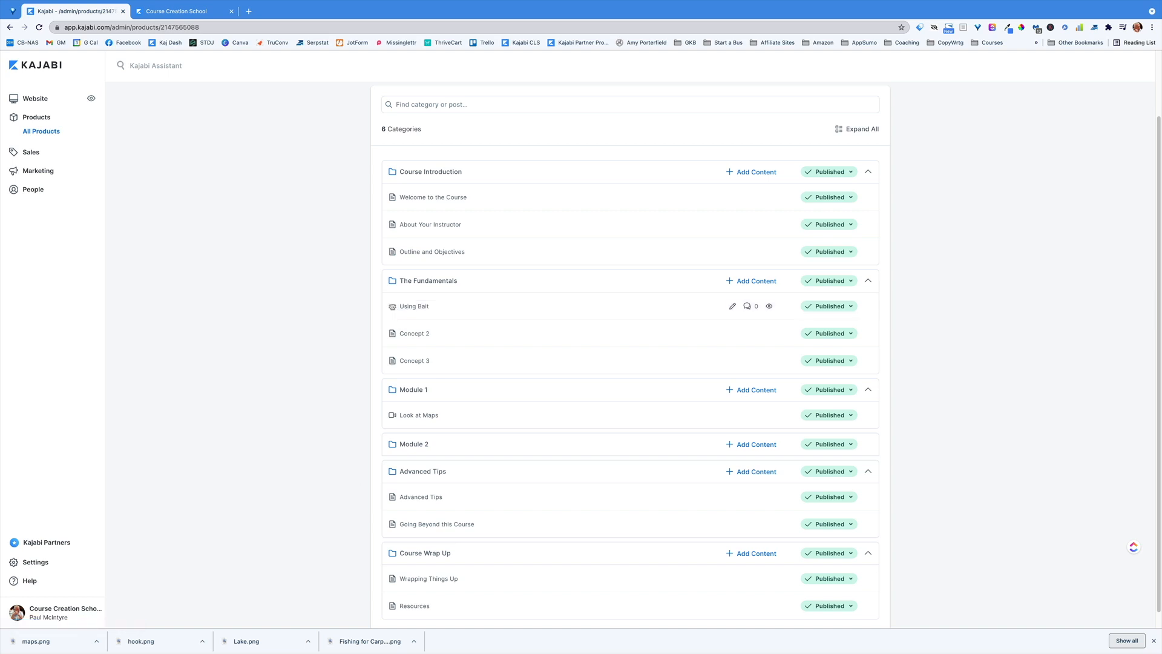
Try reordering the Using Bait post and The Fundamentals category within the course outline
{"action": "left_click_drag", "start_coordinate": [393, 312], "coordinate": [420, 392]}
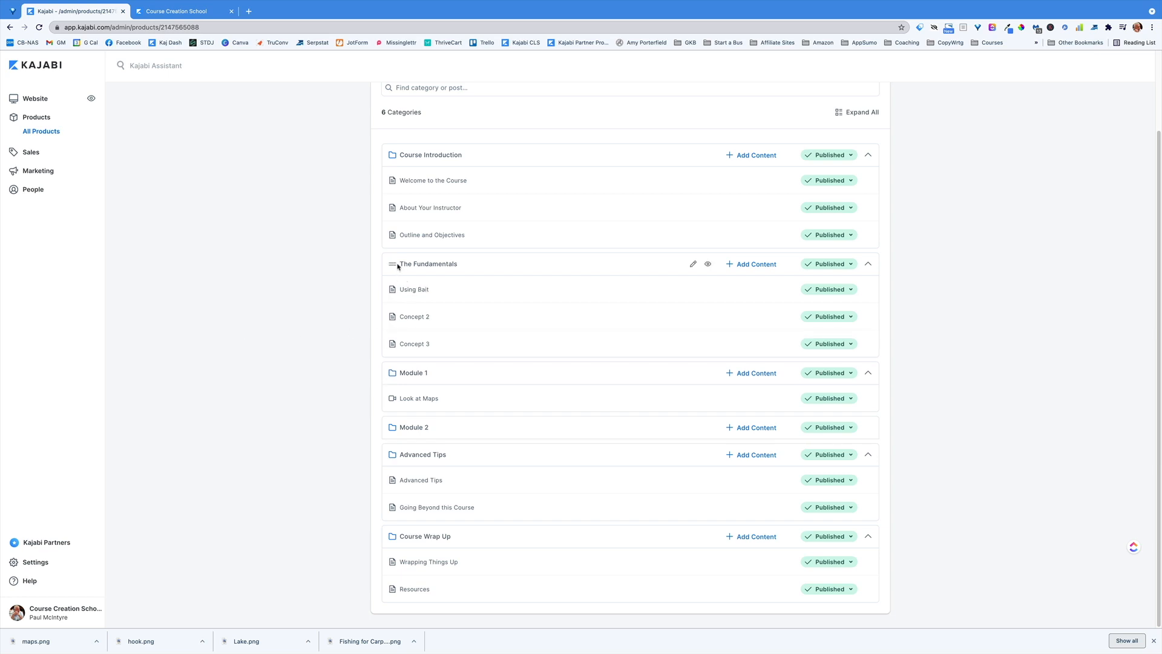
{"action": "mouse_move", "coordinate": [393, 262]}
{"action": "left_mouse_down"}
{"action": "mouse_move", "coordinate": [394, 385]}
{"action": "mouse_move", "coordinate": [397, 285]}
{"action": "left_mouse_up"}
{"action": "scroll", "coordinate": [254, 369], "scroll_direction": "up", "scroll_amount": 2}
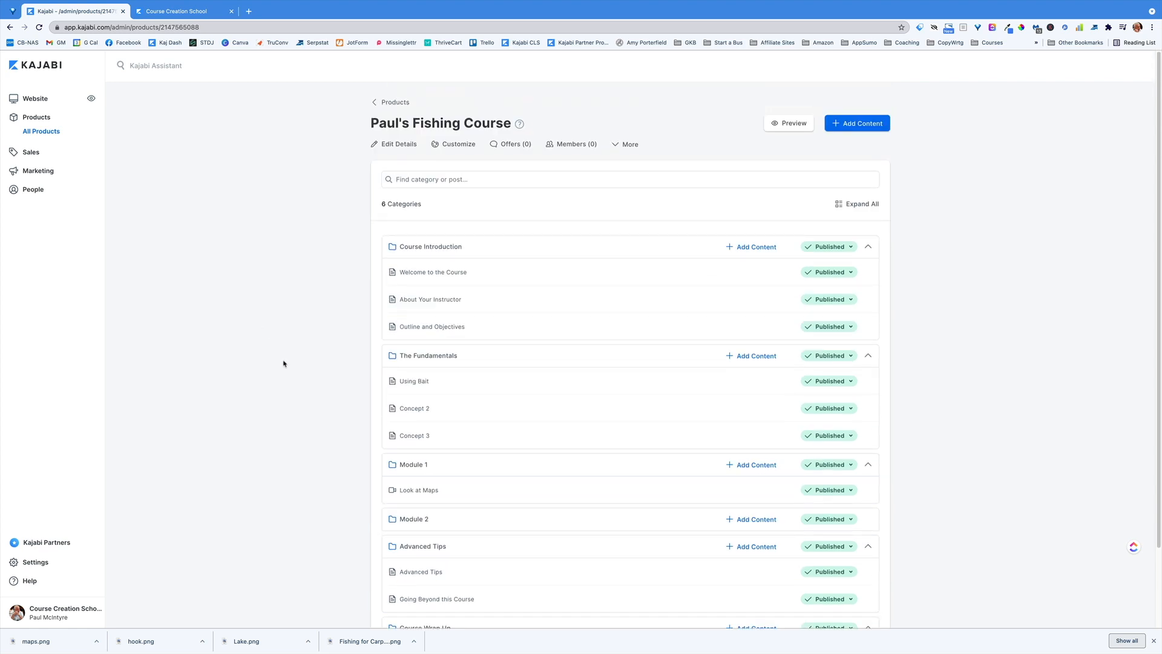
{"action": "scroll", "coordinate": [285, 365], "scroll_direction": "down", "scroll_amount": 2}
{"action": "scroll", "coordinate": [284, 366], "scroll_direction": "up", "scroll_amount": 2}
{"action": "scroll", "coordinate": [284, 367], "scroll_direction": "down", "scroll_amount": 1}
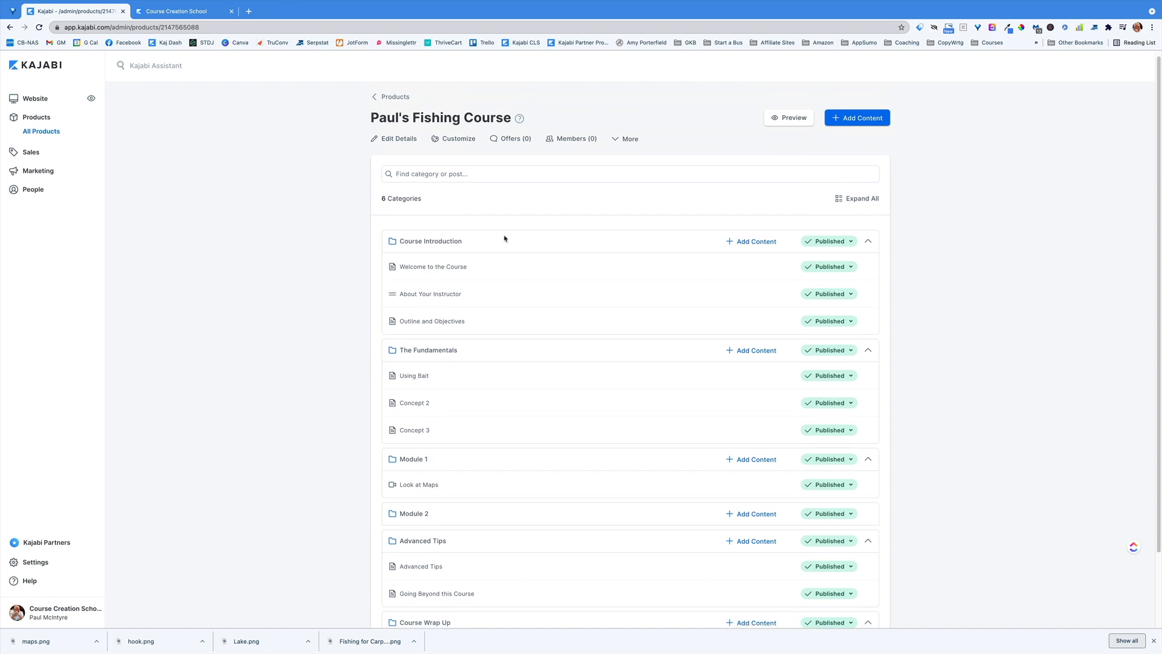
Preview the course again, check its full list of modules and lessons, and close the preview
{"action": "left_click", "coordinate": [785, 121]}
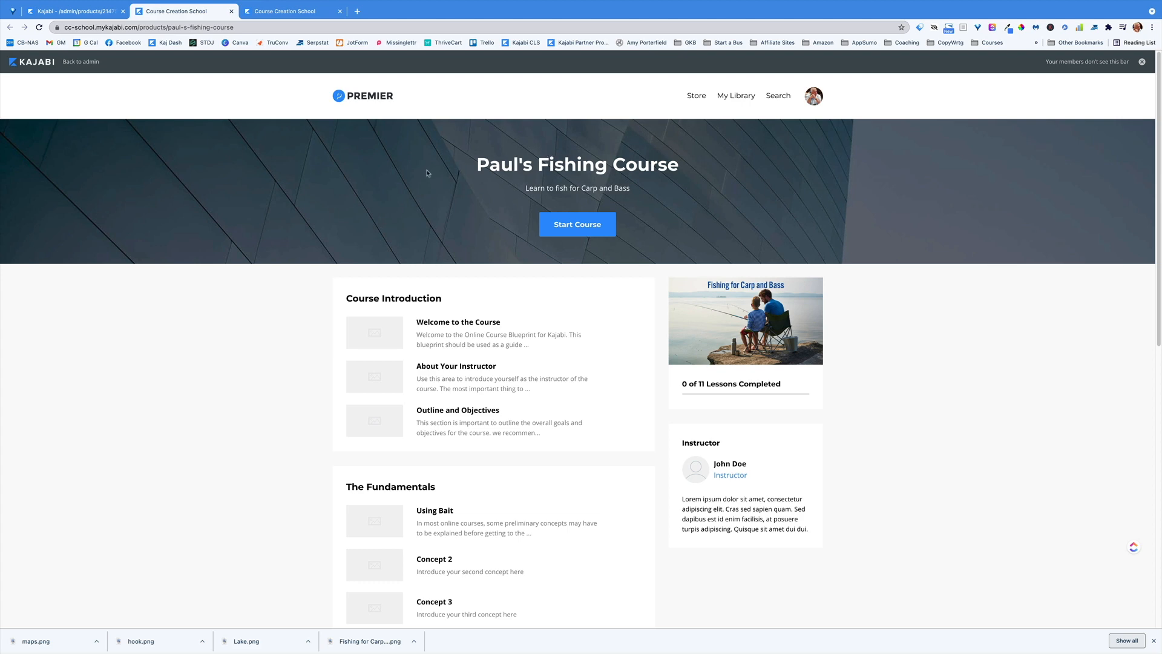
{"action": "scroll", "coordinate": [410, 417], "scroll_direction": "down", "scroll_amount": 8}
{"action": "scroll", "coordinate": [376, 428], "scroll_direction": "down", "scroll_amount": 2}
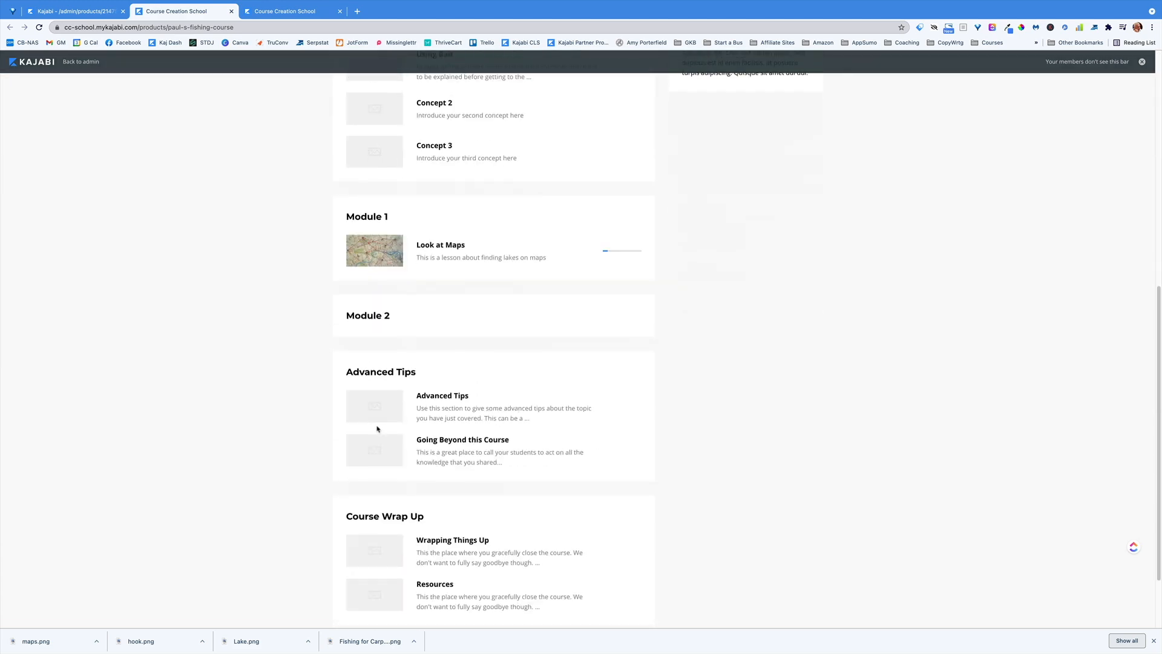
{"action": "scroll", "coordinate": [377, 428], "scroll_direction": "up", "scroll_amount": 9}
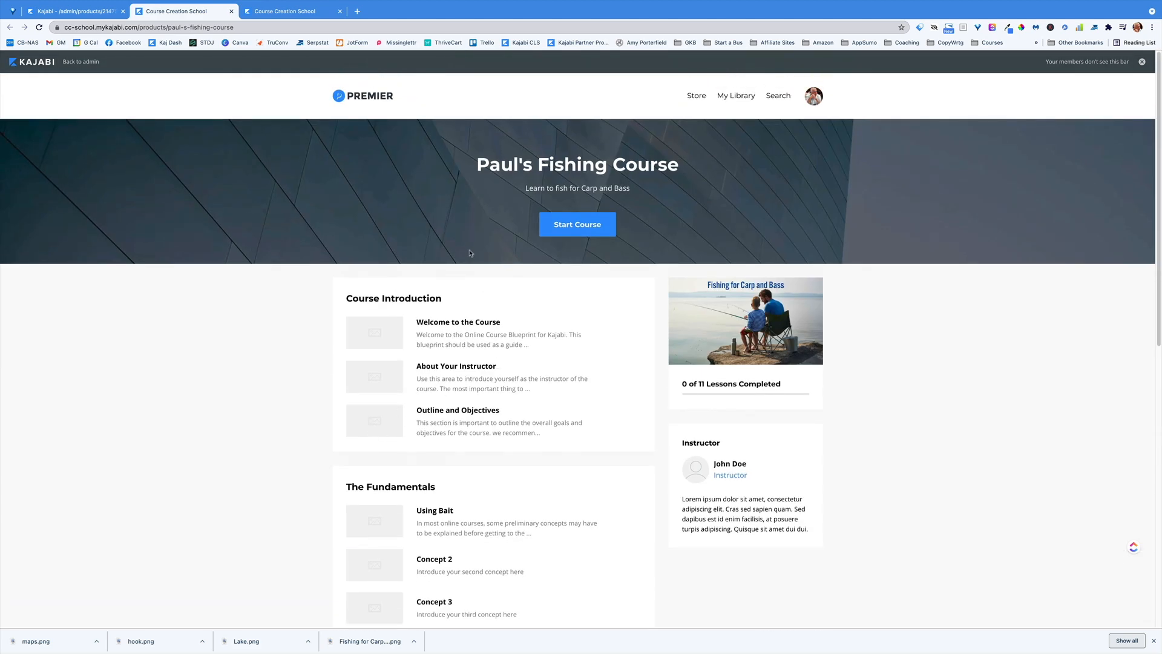
{"action": "left_click", "coordinate": [231, 11]}
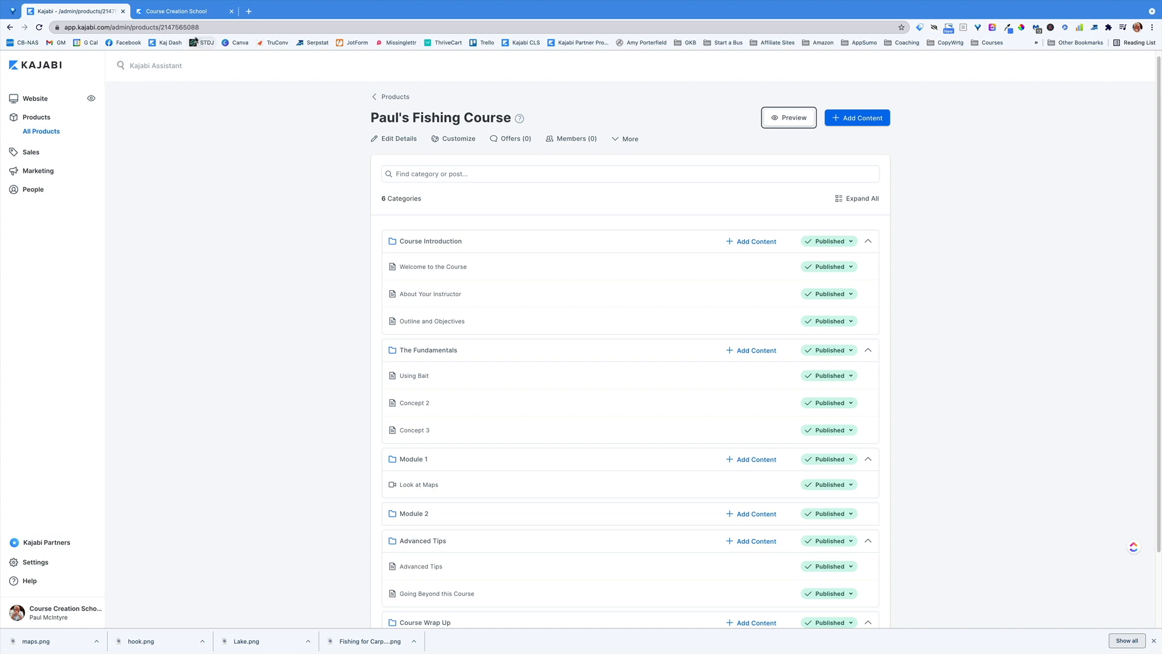
Open the theme customization page for the fishing course
{"action": "left_click", "coordinate": [444, 140]}
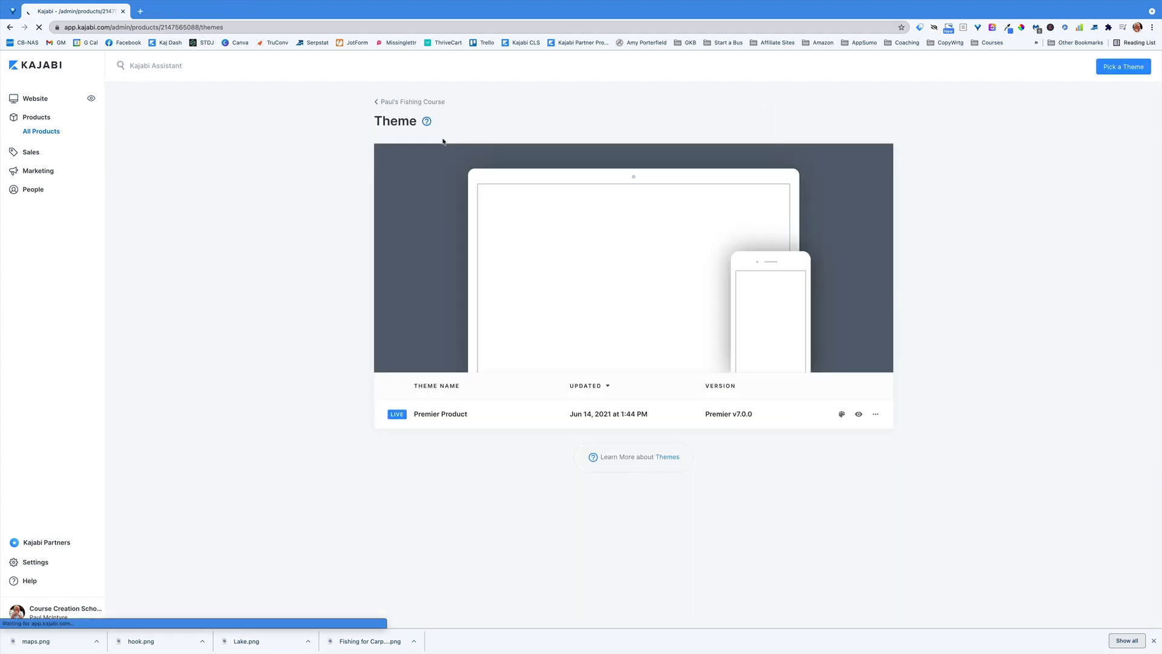
{"action": "mouse_move", "coordinate": [576, 259]}
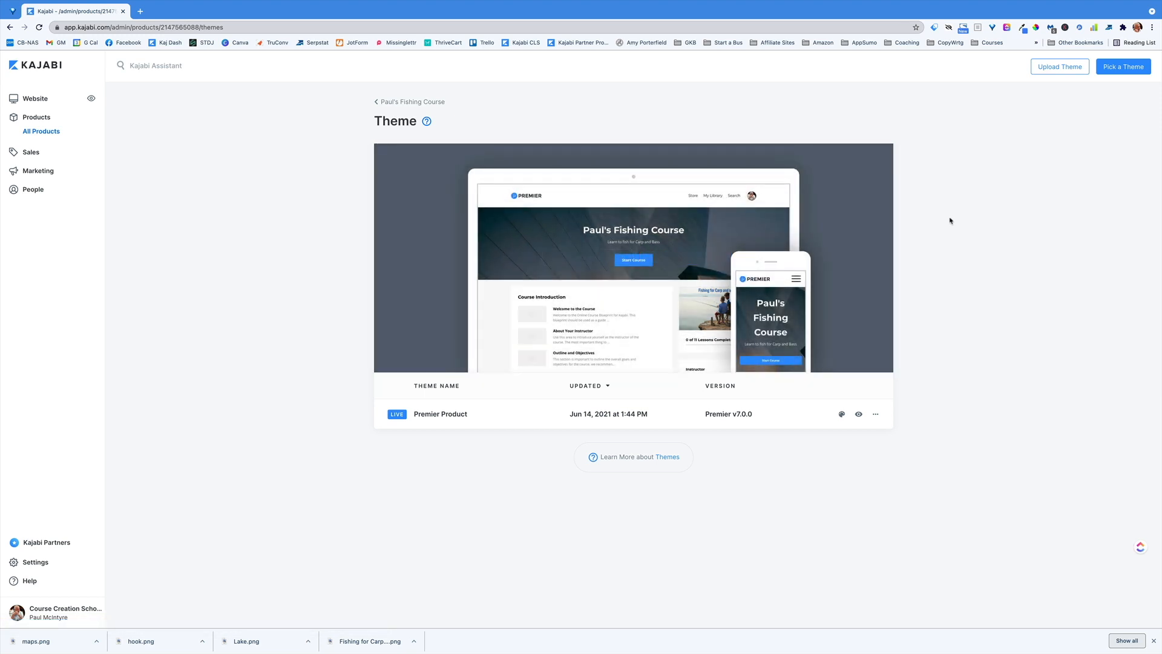
Open the live Premier Product theme in the editor and look over its Header section settings
{"action": "left_click", "coordinate": [842, 415]}
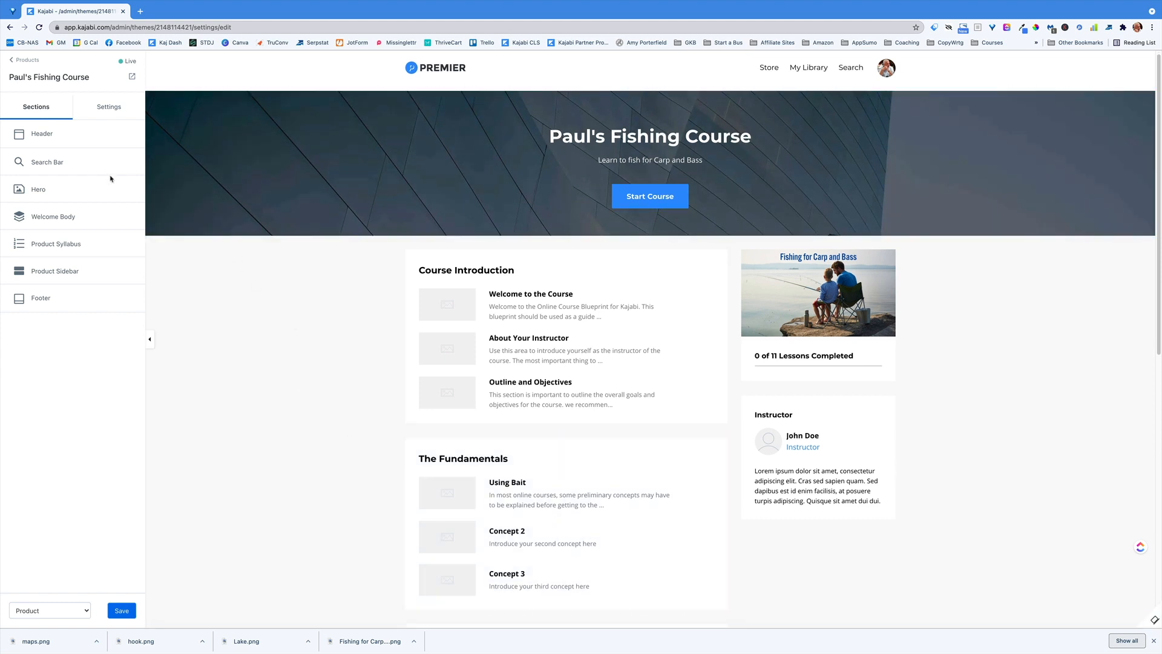
{"action": "left_click", "coordinate": [44, 136]}
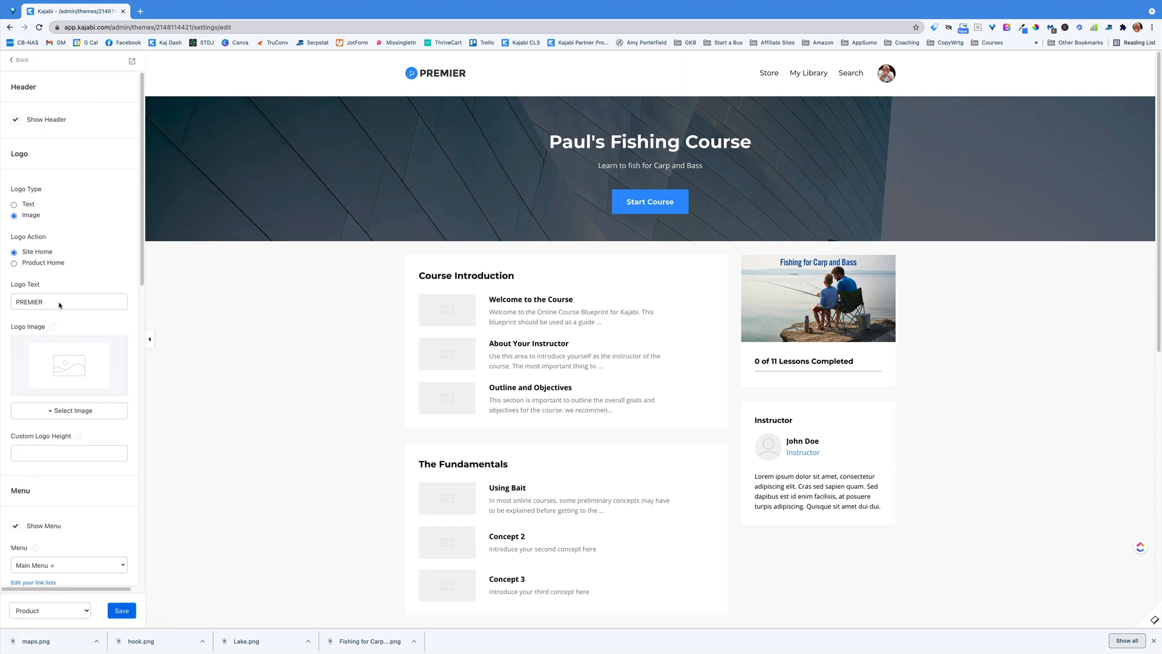
{"action": "left_click", "coordinate": [17, 60]}
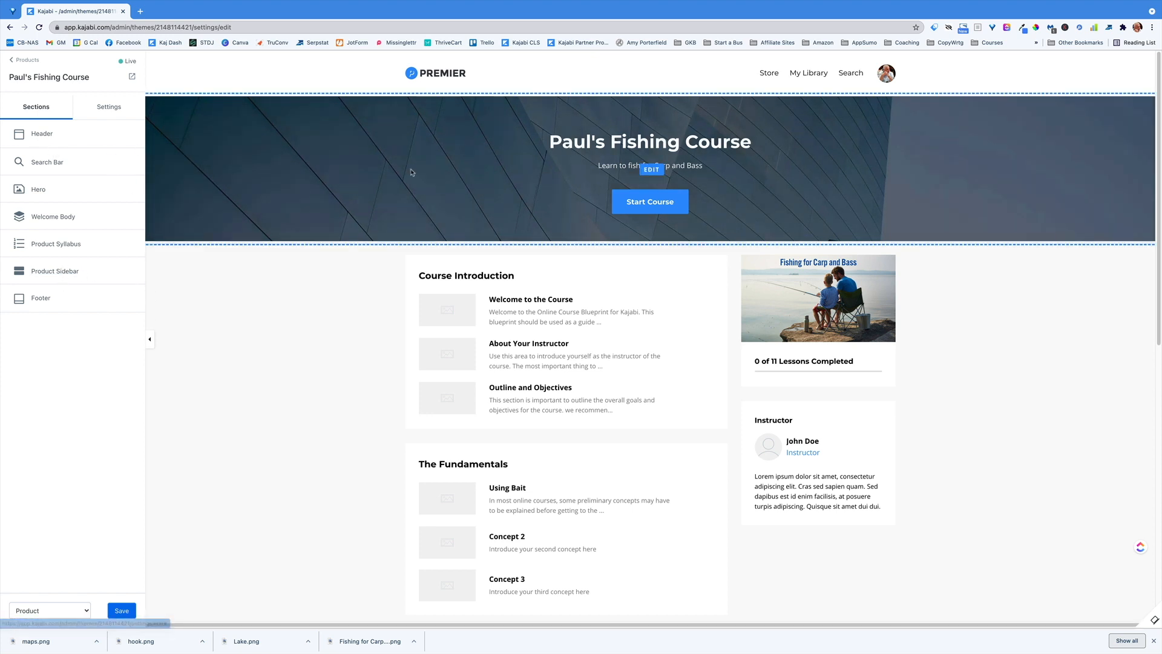
Set the Hero section's background image to the recent lake photo, keeping the full image area
{"action": "left_click", "coordinate": [363, 201]}
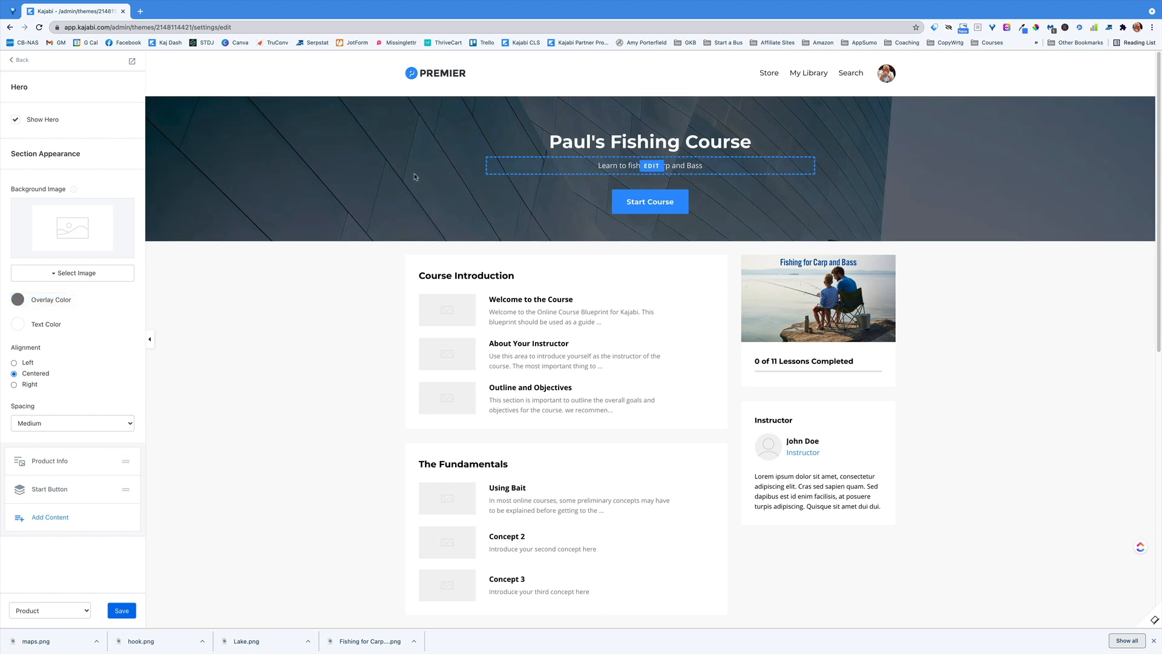
{"action": "left_click", "coordinate": [75, 273]}
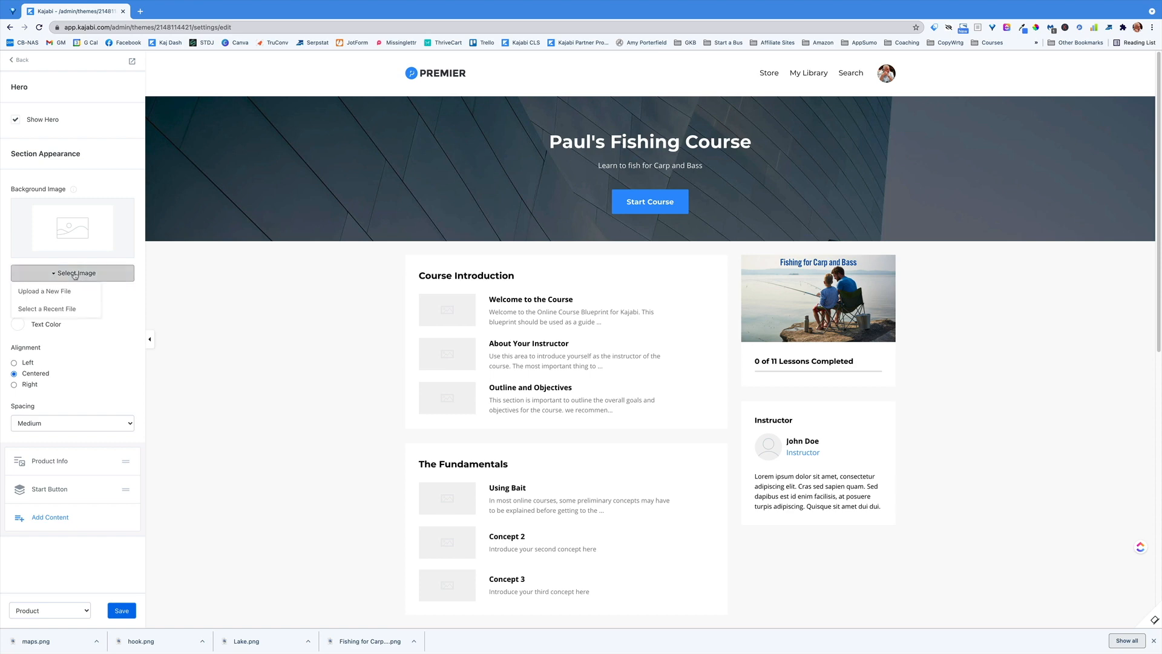
{"action": "left_click", "coordinate": [61, 309]}
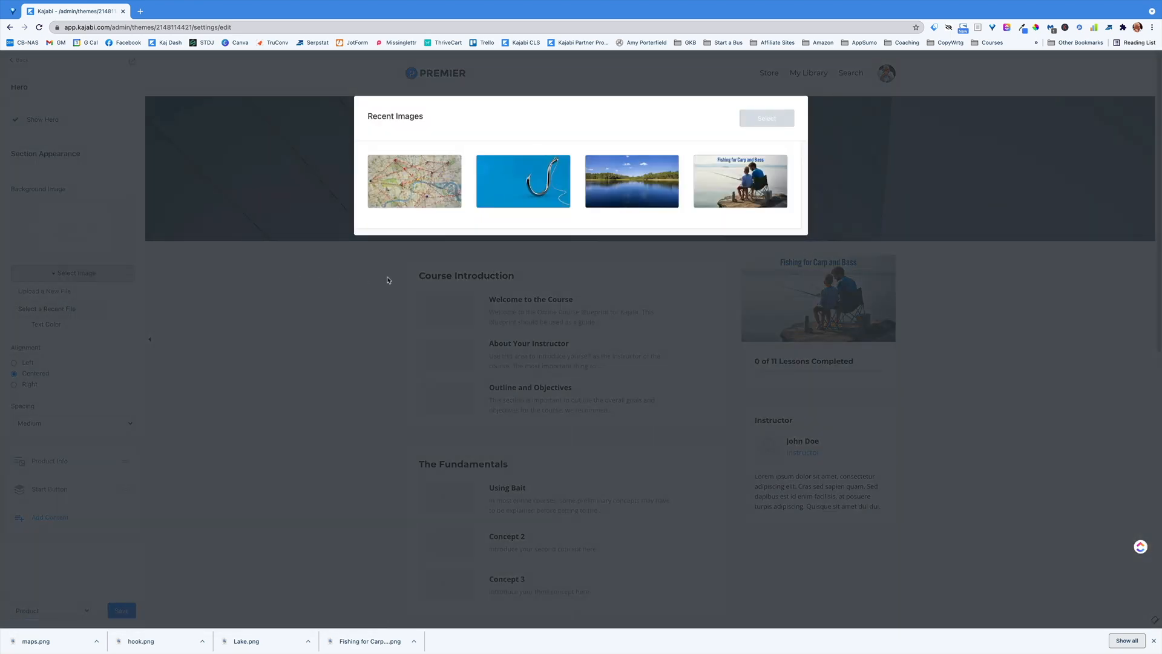
{"action": "left_click", "coordinate": [632, 181]}
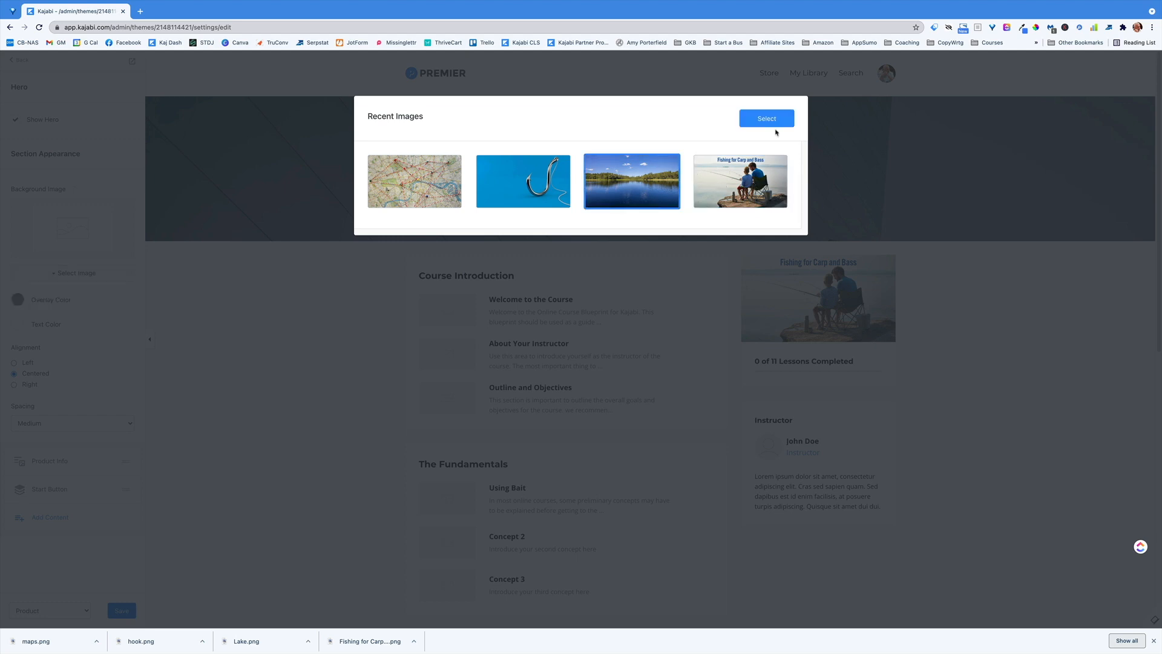
{"action": "left_click", "coordinate": [776, 124]}
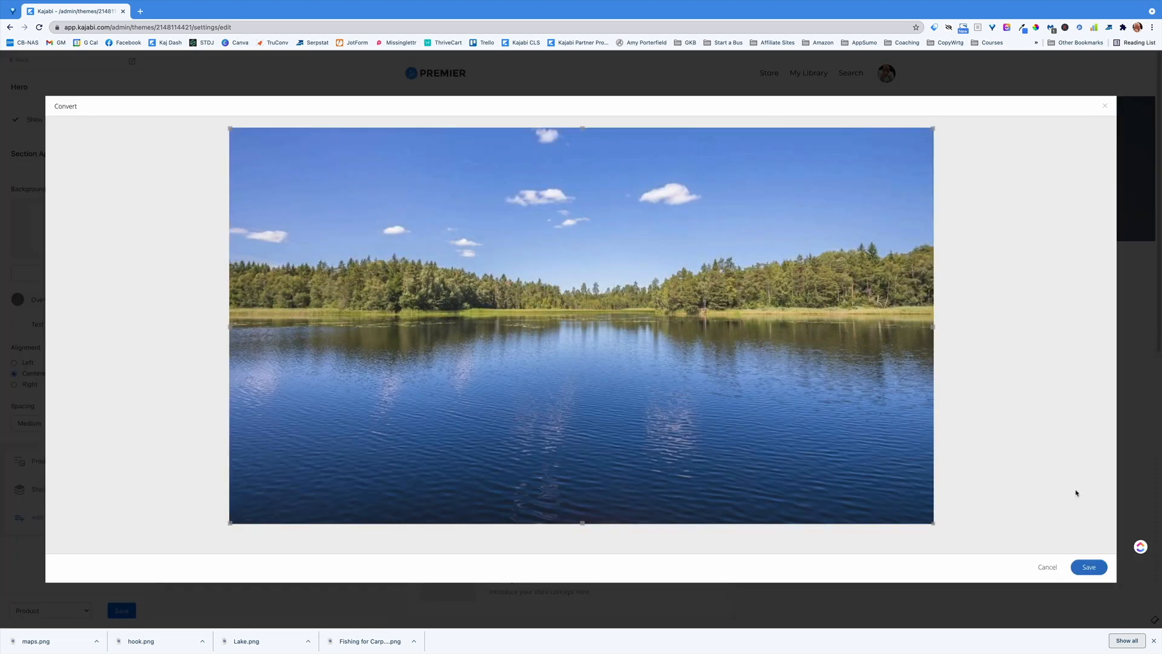
{"action": "left_click", "coordinate": [1089, 566]}
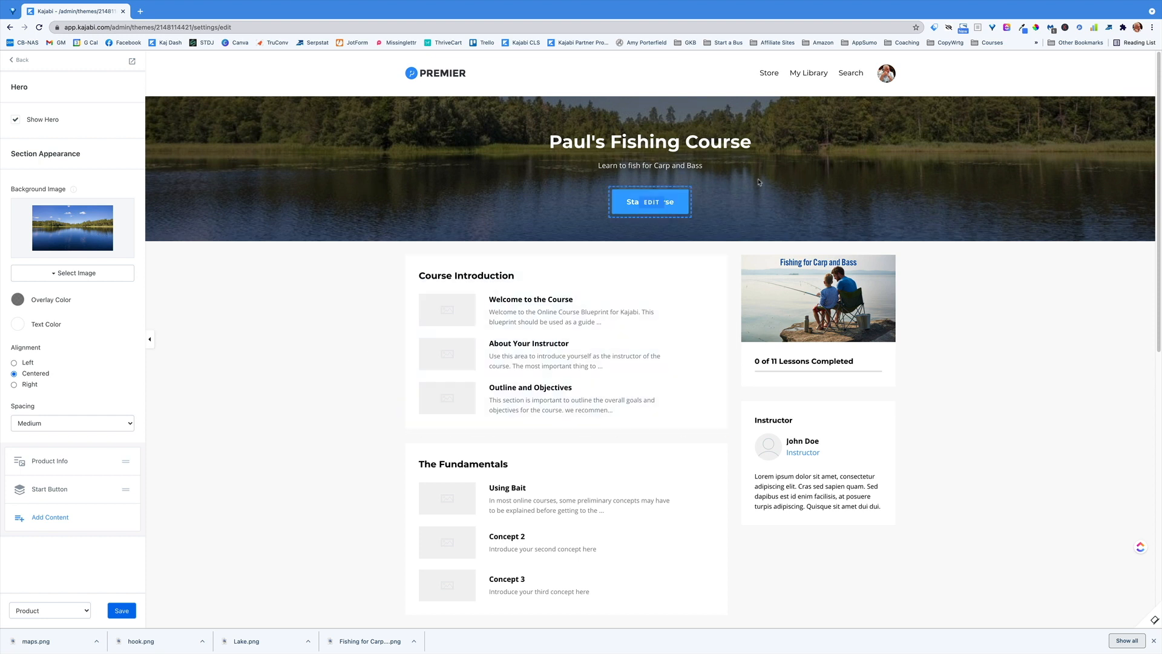
Try the Large and Extra Small spacing options on the Hero section, then set the spacing back to Medium
{"action": "left_click", "coordinate": [43, 427]}
{"action": "left_click", "coordinate": [39, 424]}
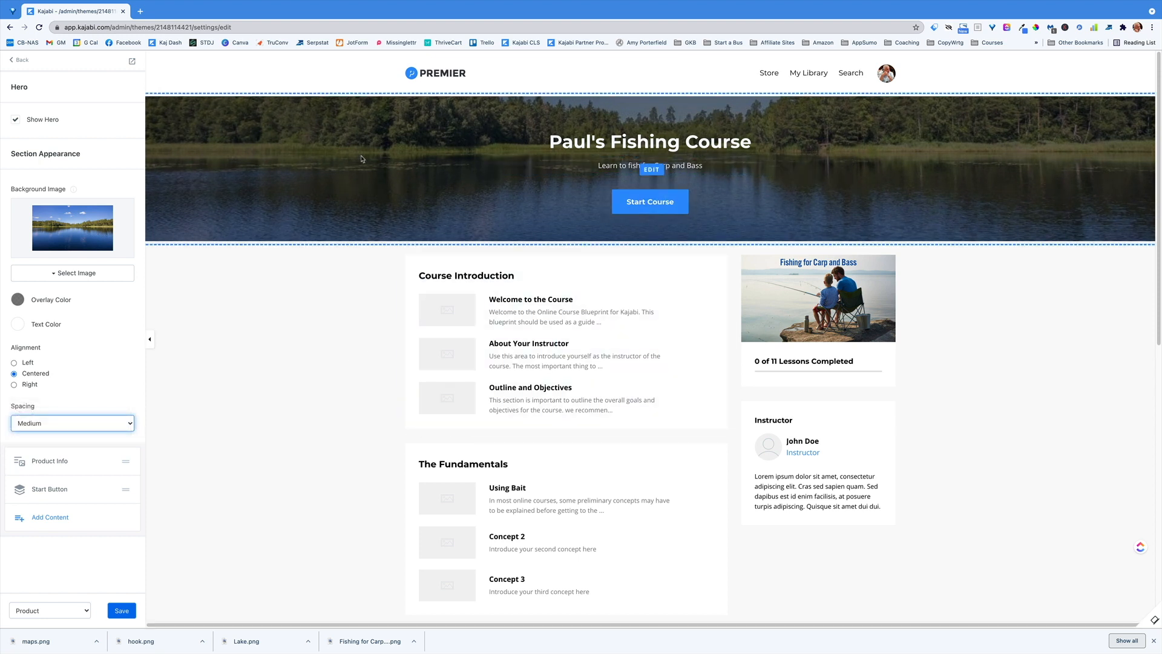
{"action": "left_click", "coordinate": [89, 426]}
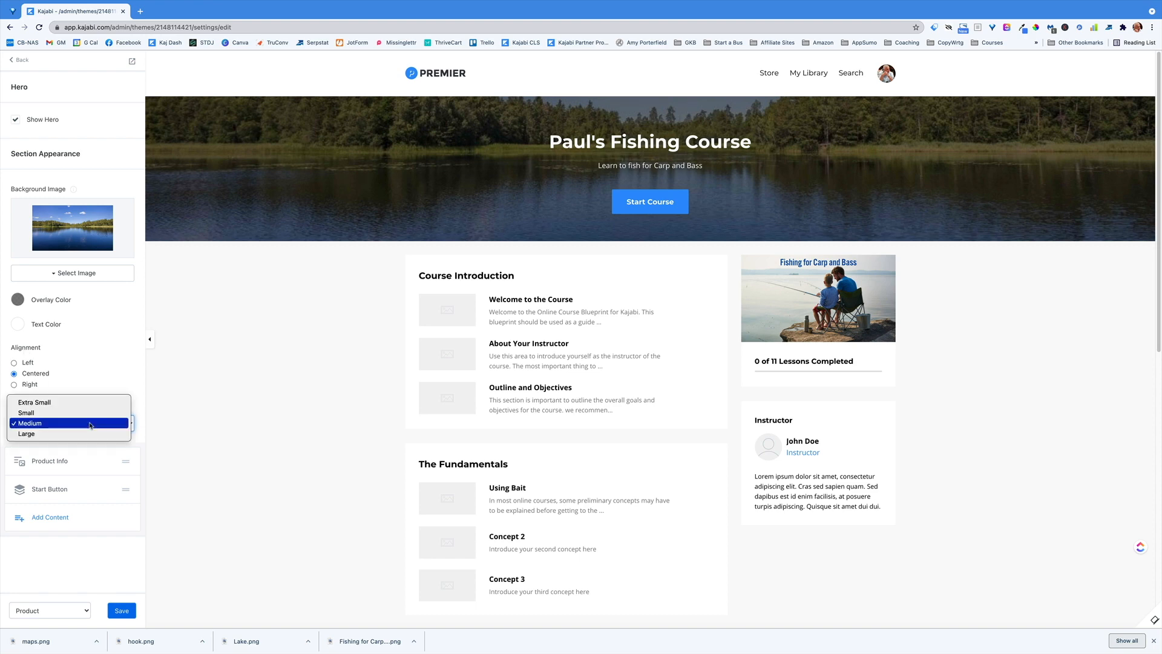
{"action": "left_click", "coordinate": [90, 434]}
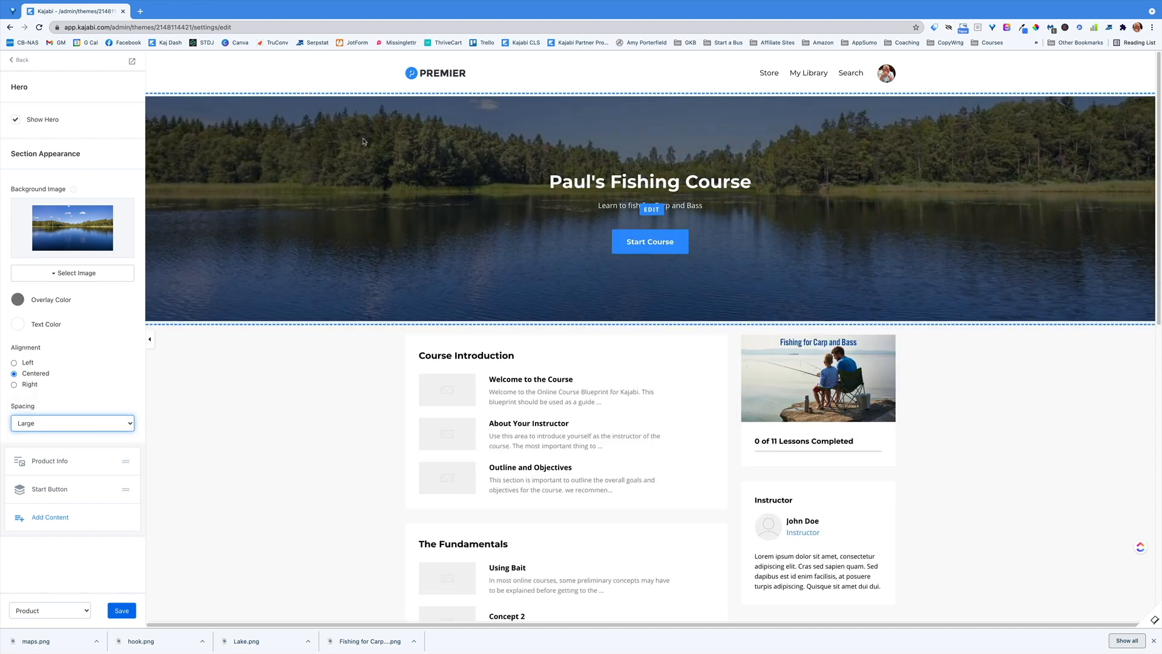
{"action": "left_click", "coordinate": [80, 423]}
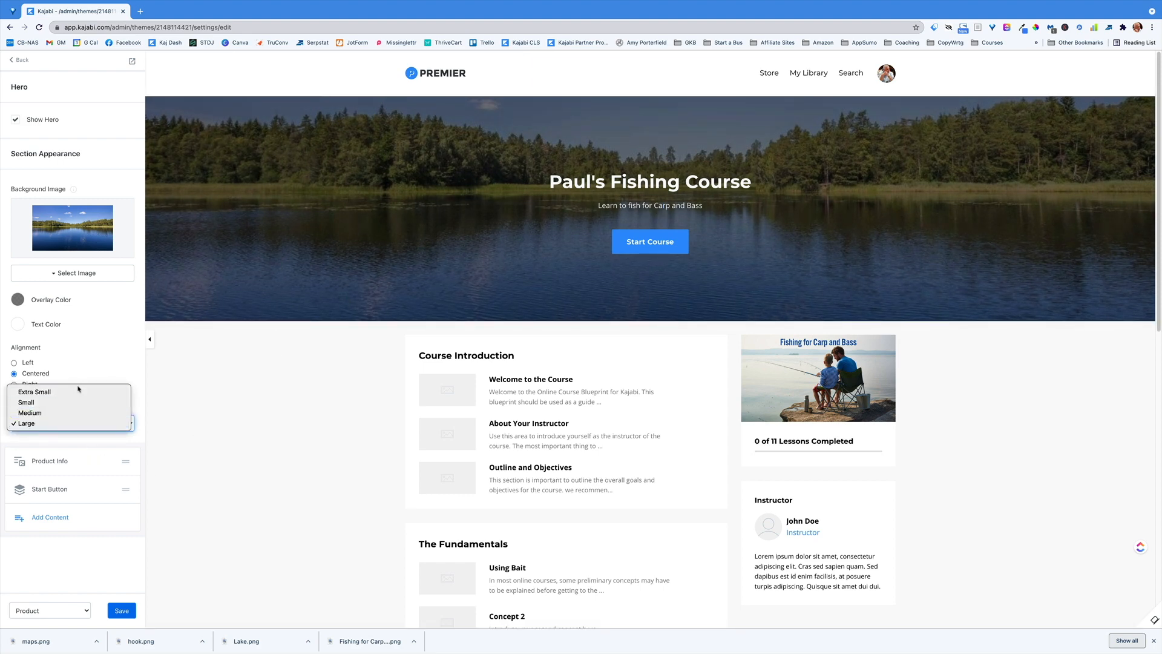
{"action": "left_click", "coordinate": [77, 392]}
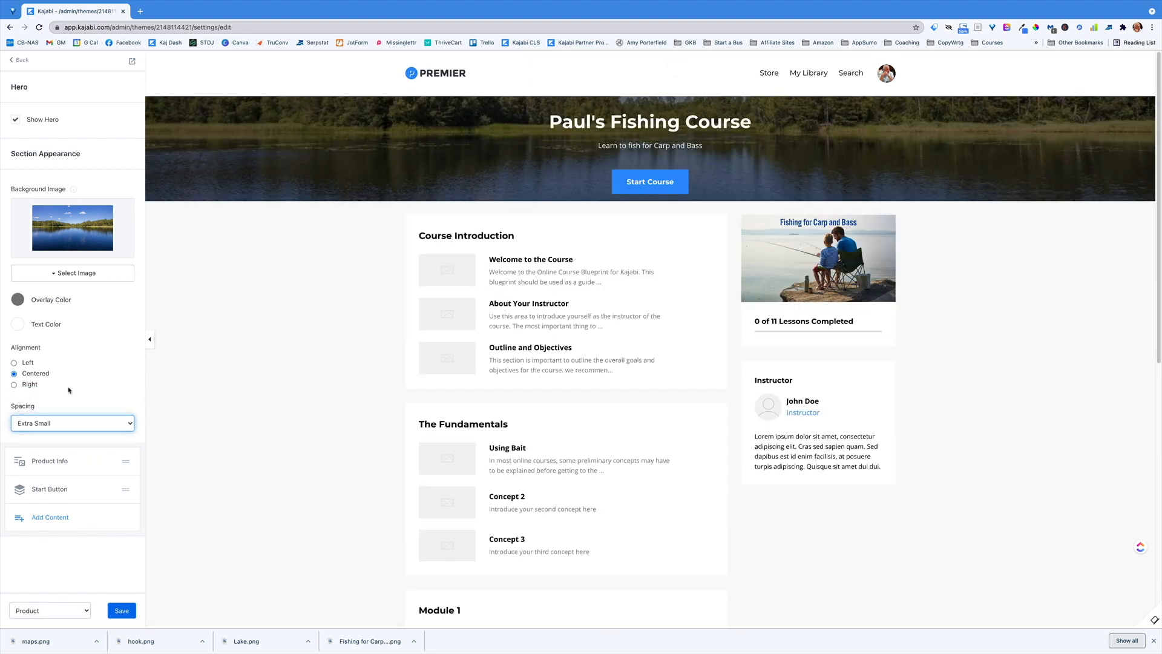
{"action": "left_click", "coordinate": [66, 424]}
{"action": "left_click", "coordinate": [61, 444]}
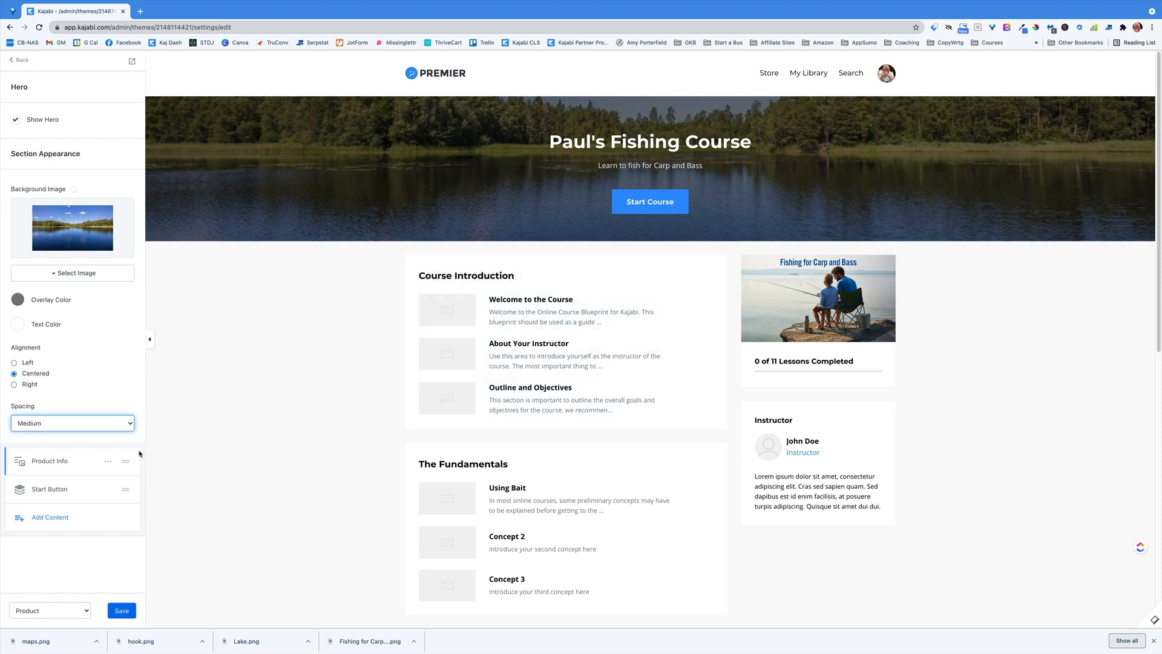
Try hiding the description in the Hero's Product Info block, then show it again and return to the Hero settings
{"action": "left_click", "coordinate": [50, 462]}
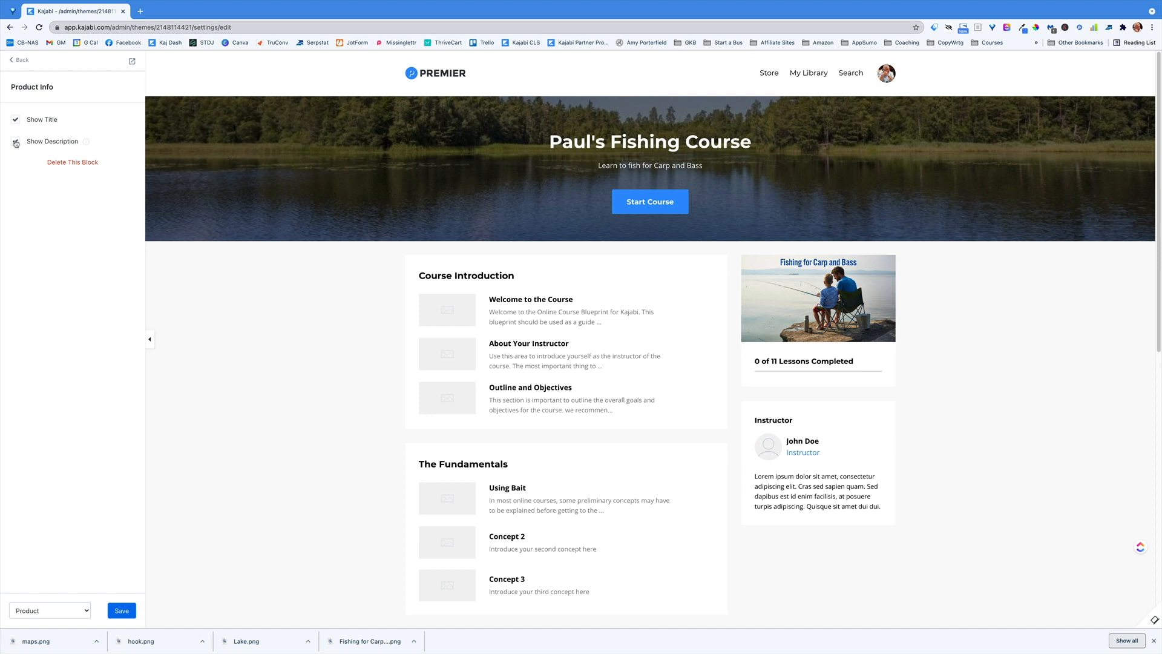
{"action": "left_click", "coordinate": [16, 143]}
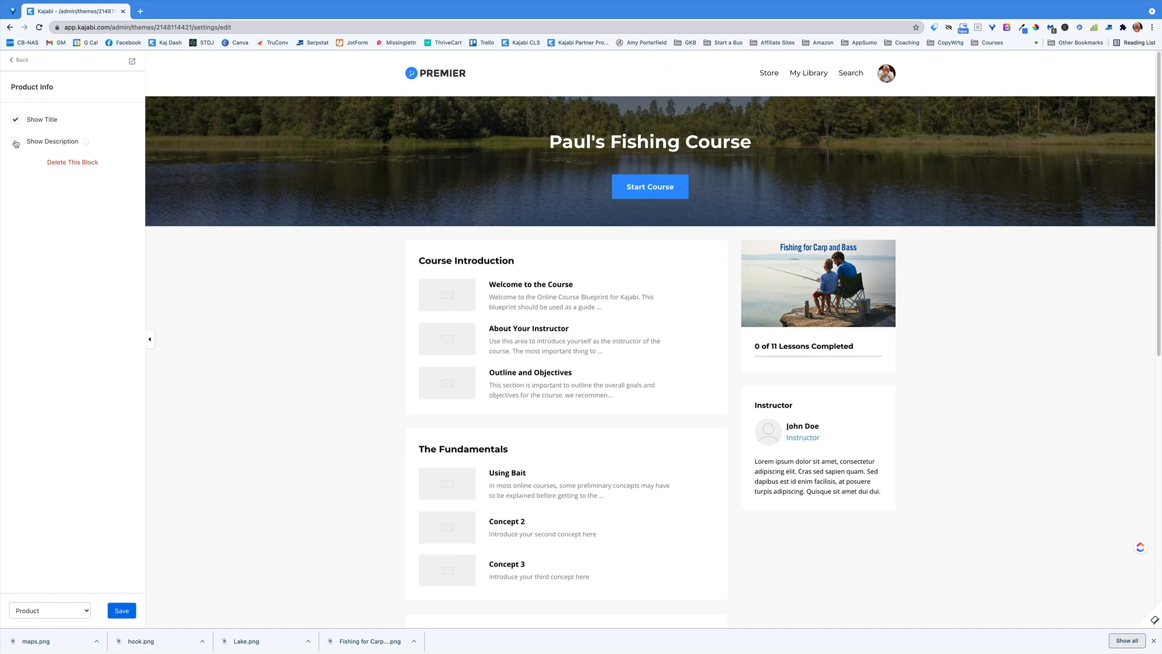
{"action": "left_click", "coordinate": [16, 143]}
{"action": "left_click", "coordinate": [15, 60]}
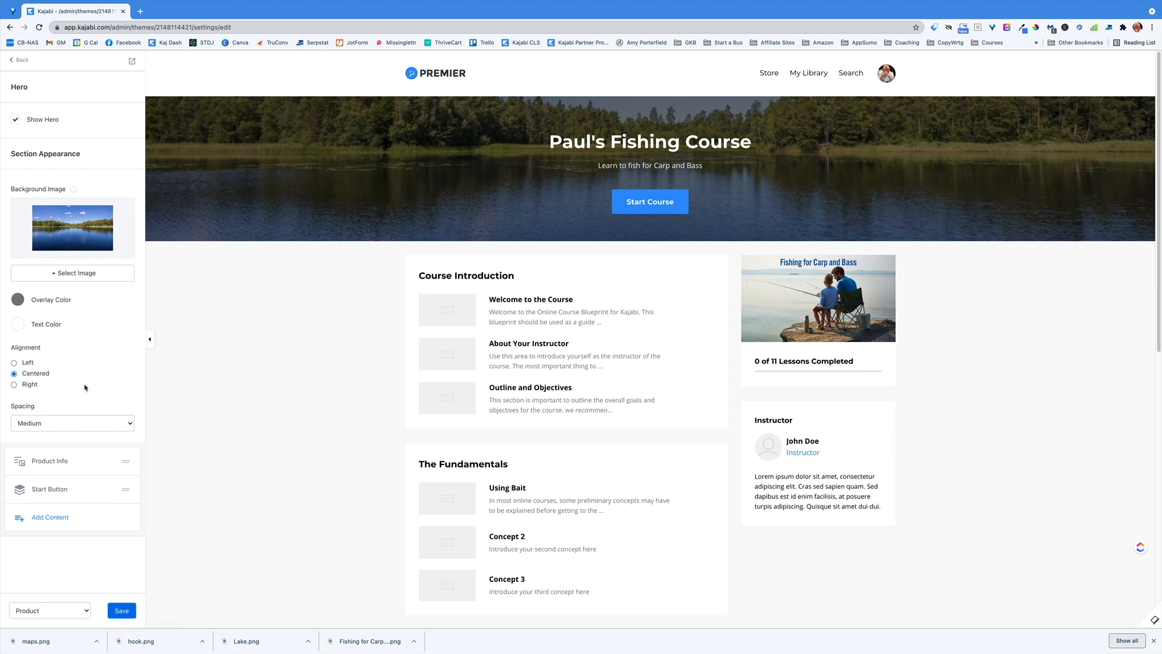
Change the Hero start button's text to "Start Program" and its CTA size to Large
{"action": "left_click", "coordinate": [50, 490]}
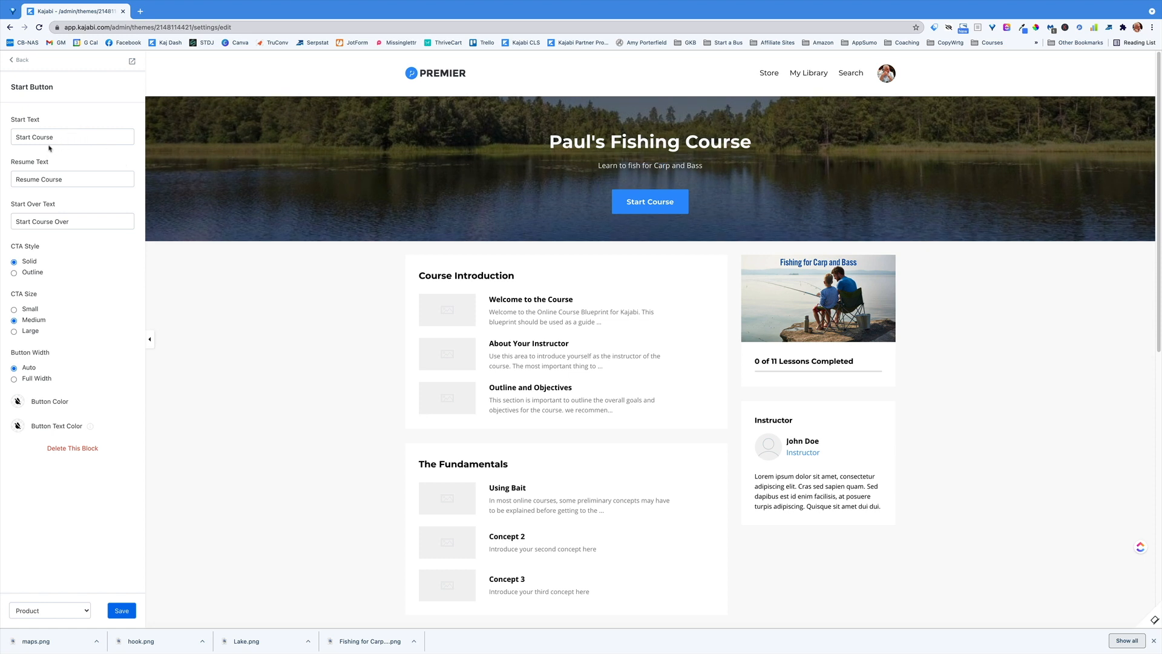
{"action": "left_click_drag", "start_coordinate": [34, 138], "coordinate": [83, 142]}
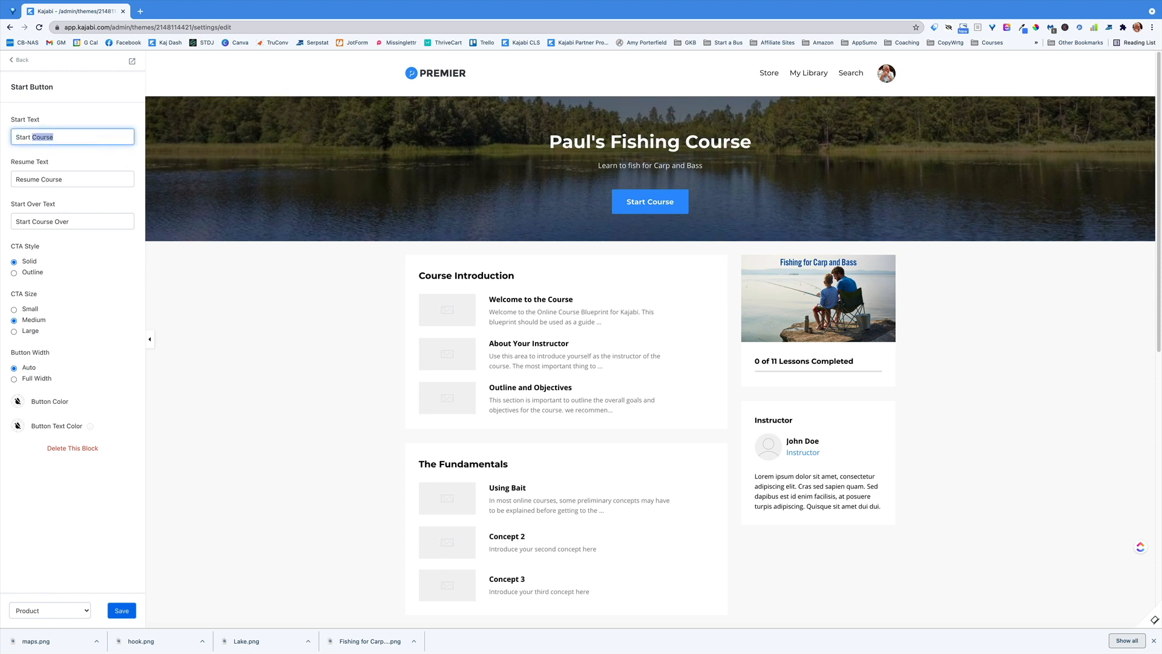
{"action": "type", "text": "Program"}
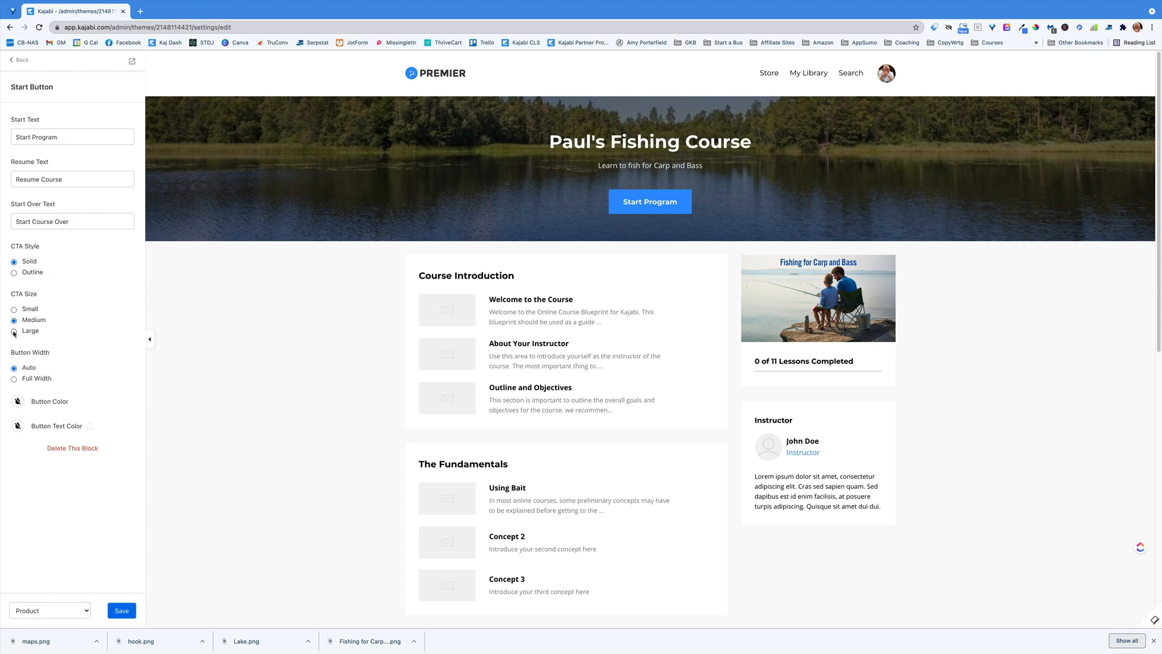
{"action": "left_click", "coordinate": [14, 331]}
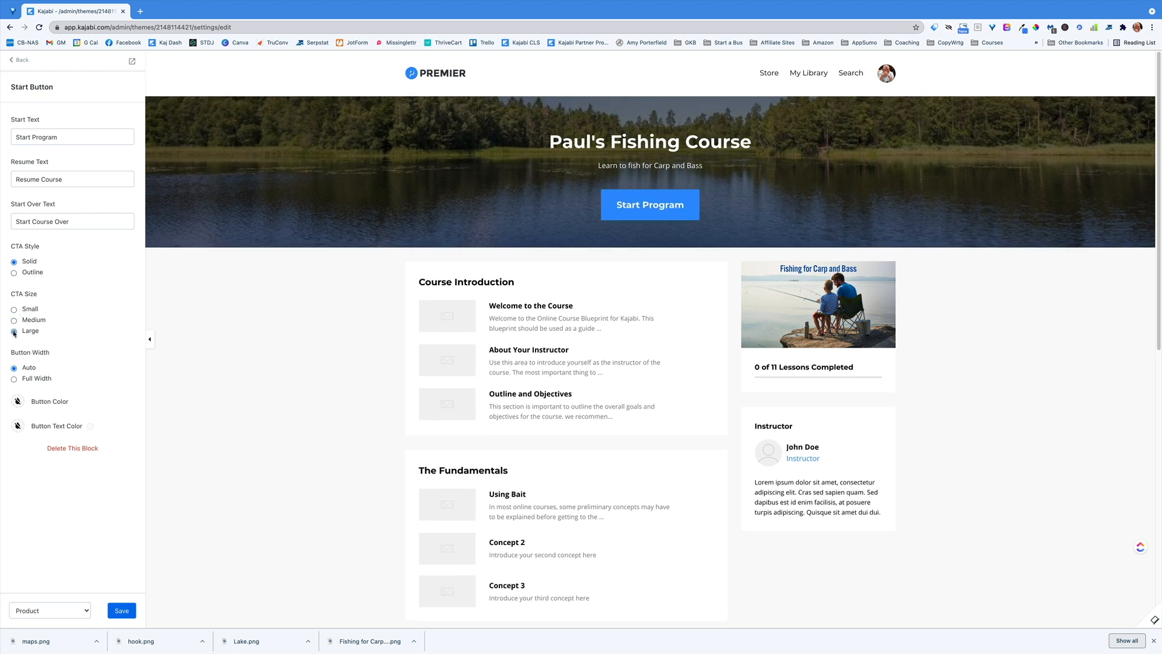
Set the start button's color to the orange swatch and save the theme
{"action": "left_click", "coordinate": [14, 380]}
{"action": "left_click", "coordinate": [17, 403]}
{"action": "left_click", "coordinate": [43, 458]}
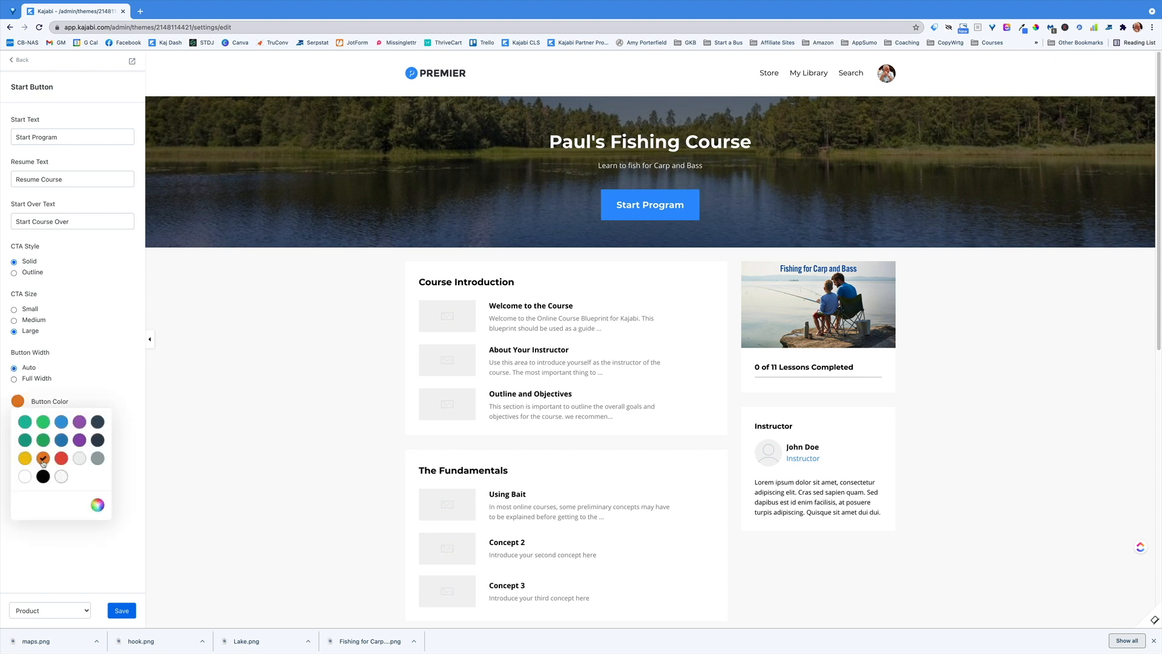
{"action": "left_click", "coordinate": [121, 610]}
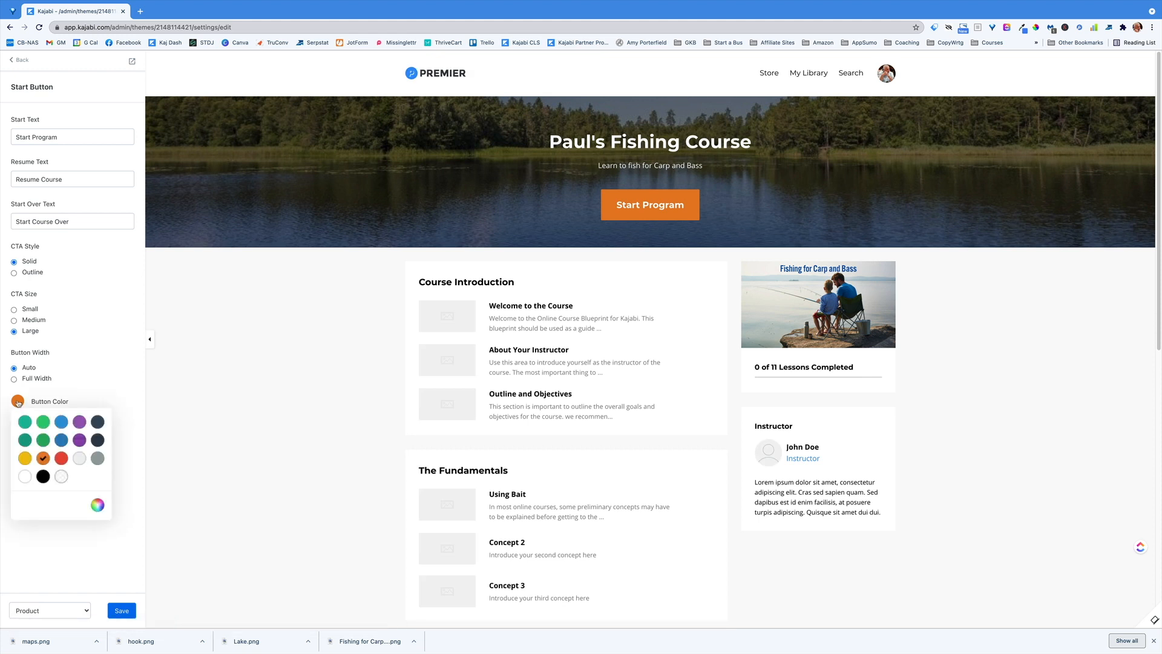
Check the custom color code option for the button color, then save the theme and return to the Hero settings
{"action": "left_click", "coordinate": [17, 400]}
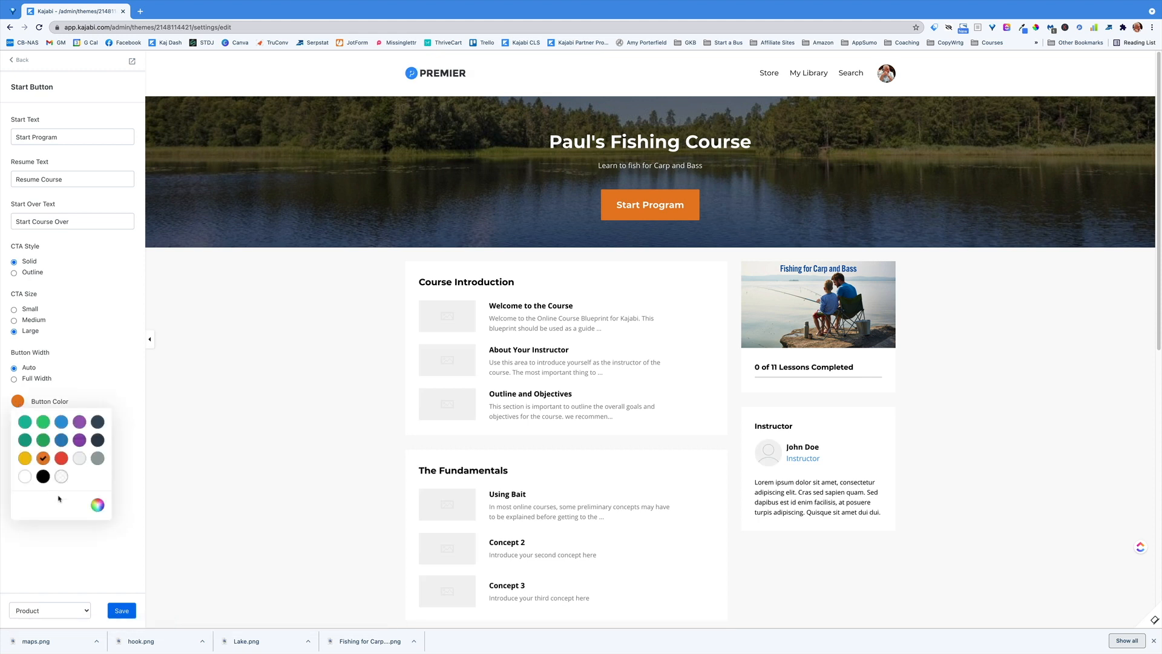
{"action": "left_click", "coordinate": [98, 506]}
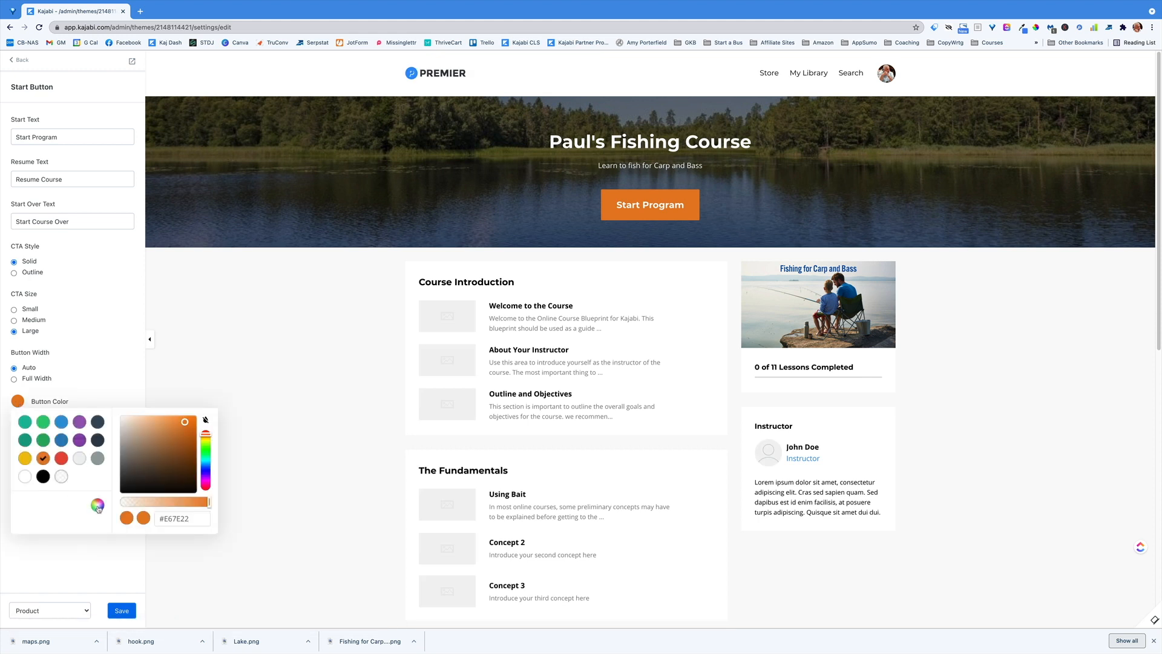
{"action": "double_click", "coordinate": [191, 519]}
{"action": "left_click", "coordinate": [101, 553]}
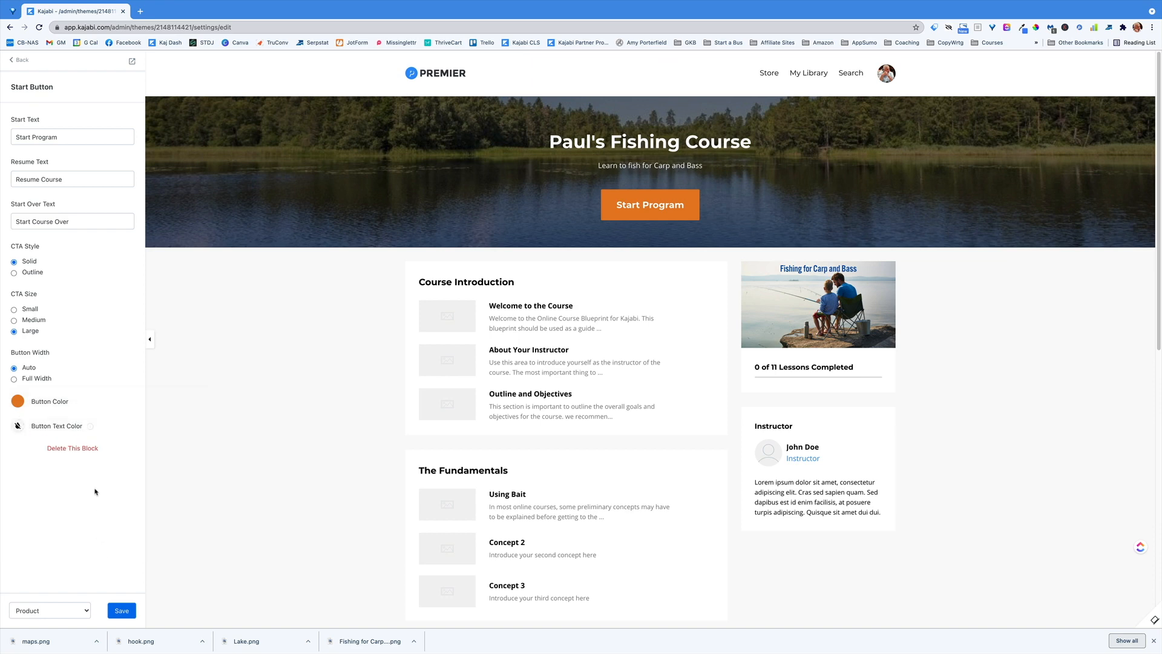
{"action": "left_click", "coordinate": [122, 610]}
{"action": "left_click", "coordinate": [13, 66]}
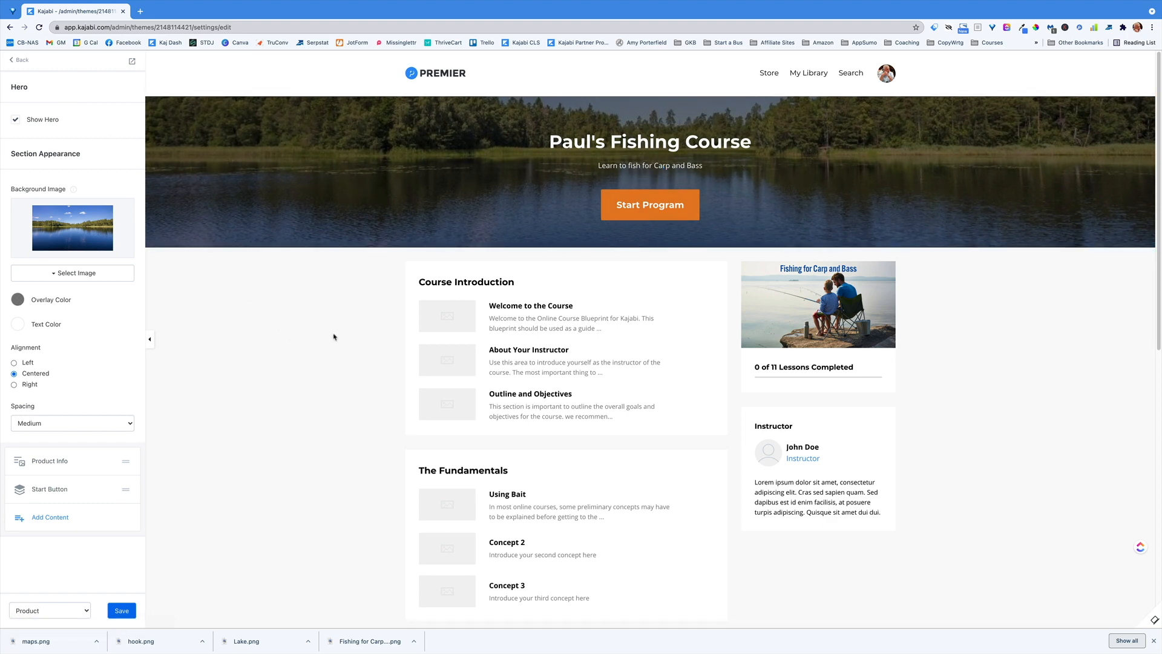
Try the Categories syllabus type in the Product Syllabus section, then switch it back to Posts
{"action": "left_click", "coordinate": [586, 270]}
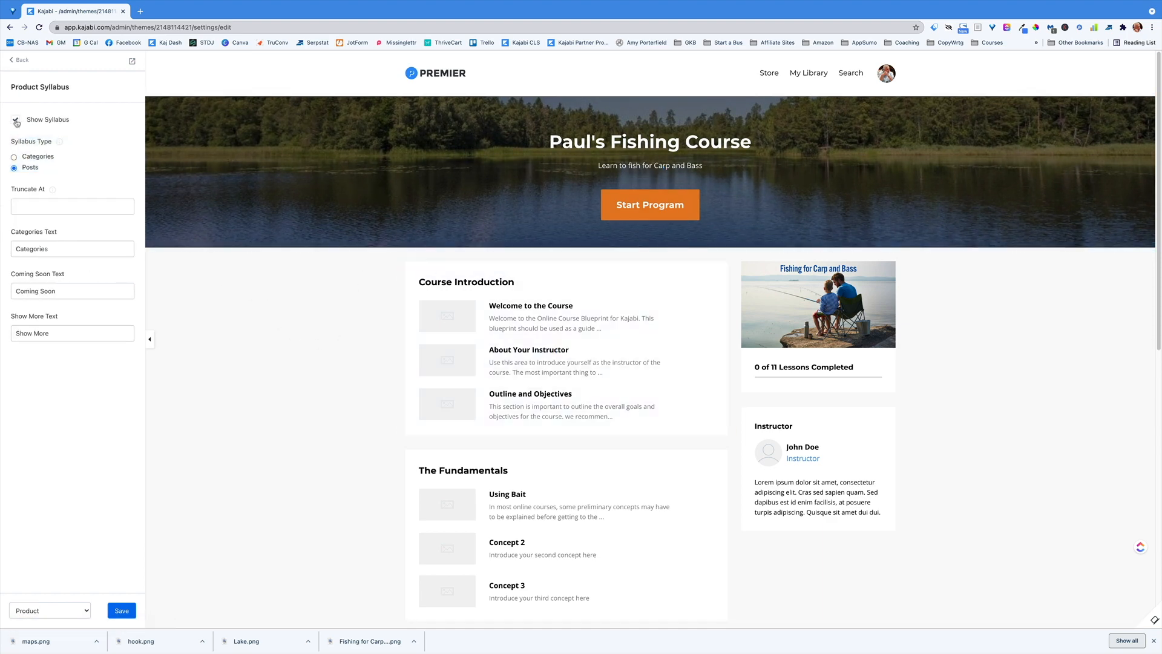
{"action": "left_click", "coordinate": [13, 157]}
{"action": "left_click", "coordinate": [13, 168]}
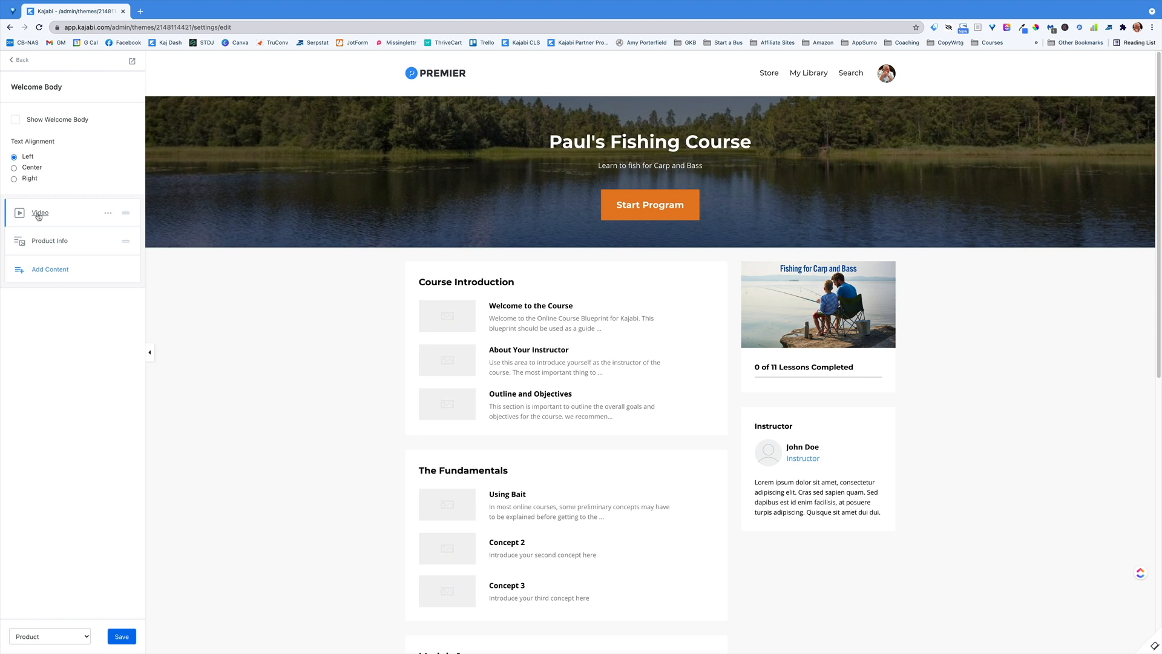
Set the Welcome Body video block's image to the recent fishing hook picture and save the theme
{"action": "left_click", "coordinate": [38, 214]}
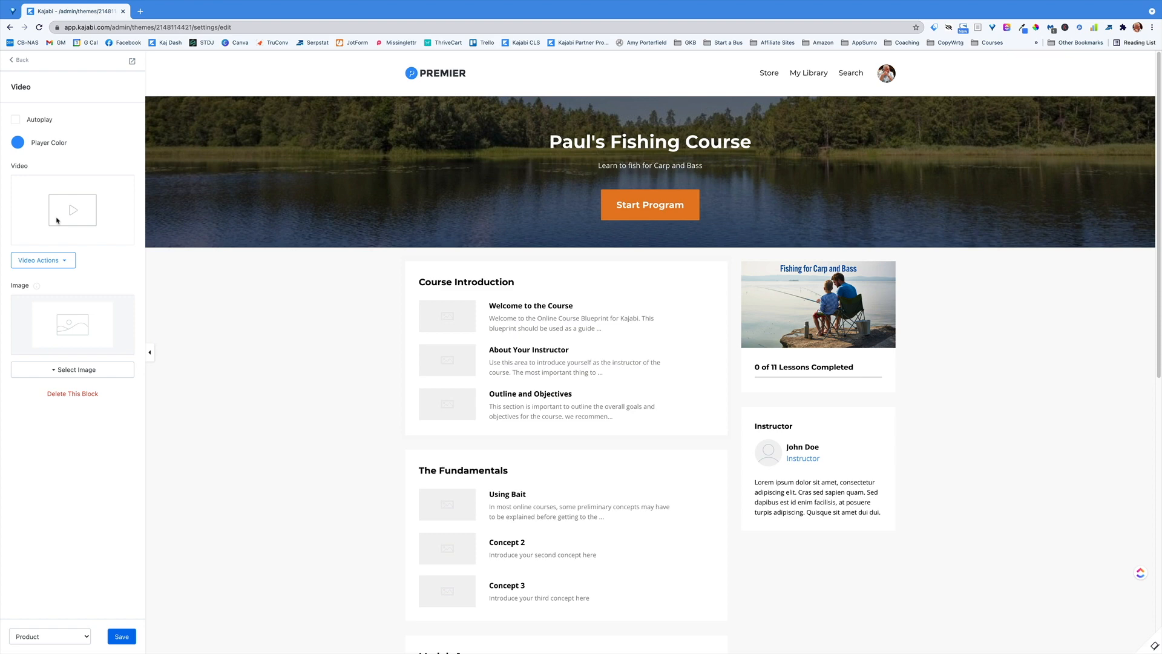
{"action": "left_click", "coordinate": [72, 370]}
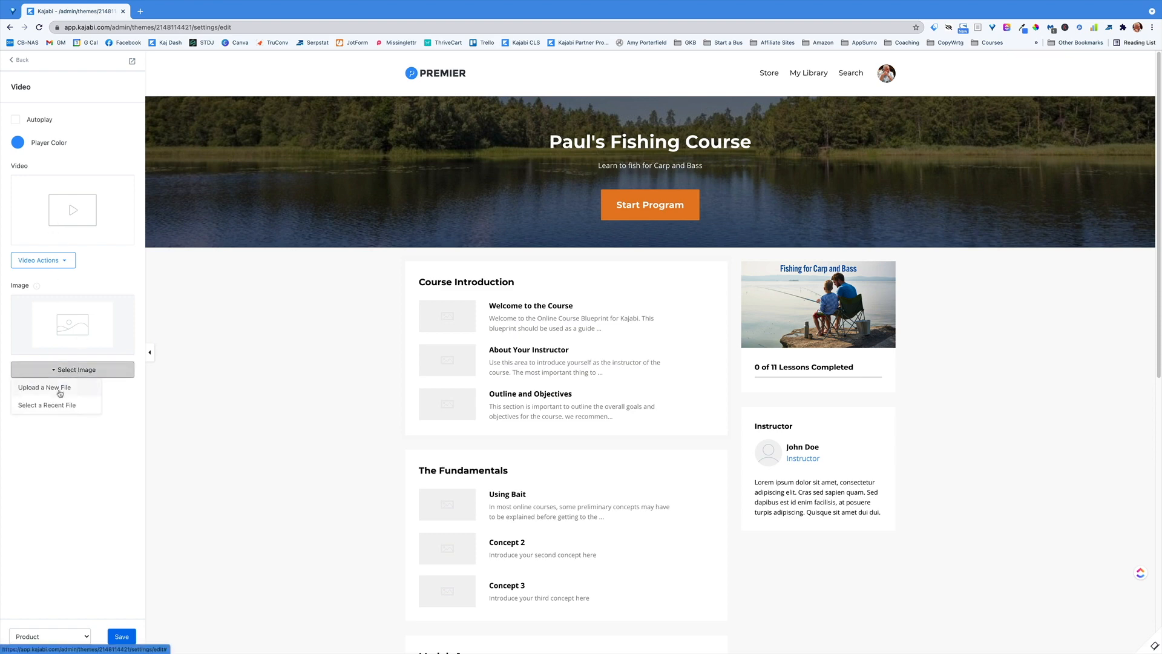
{"action": "left_click", "coordinate": [51, 406]}
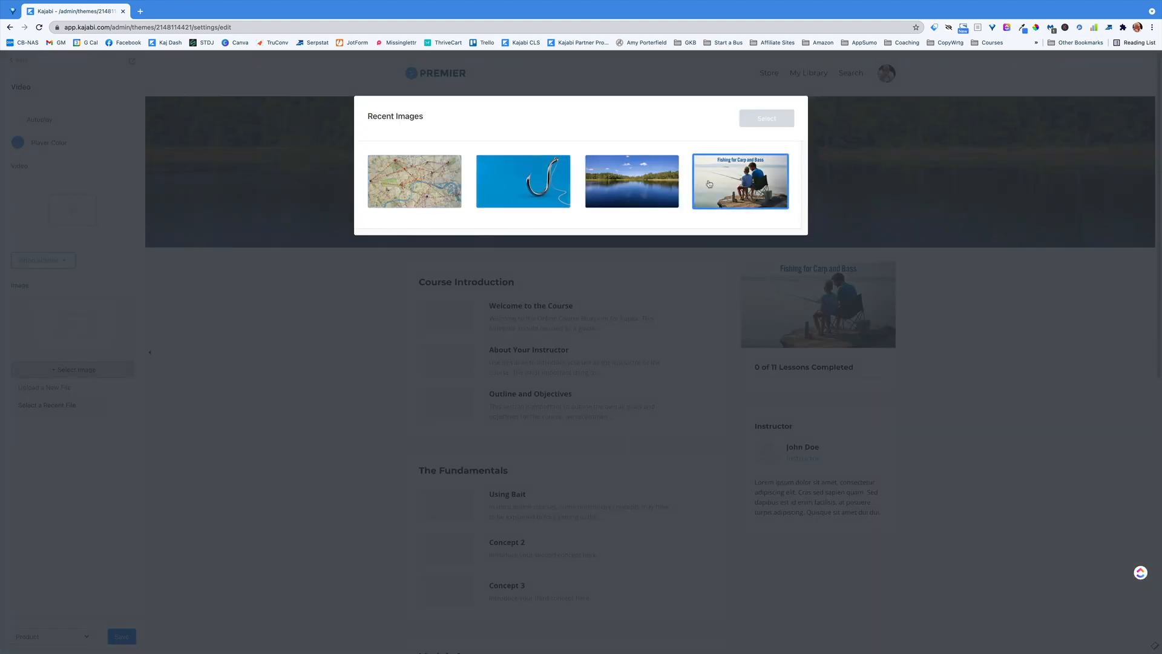
{"action": "left_click", "coordinate": [499, 191]}
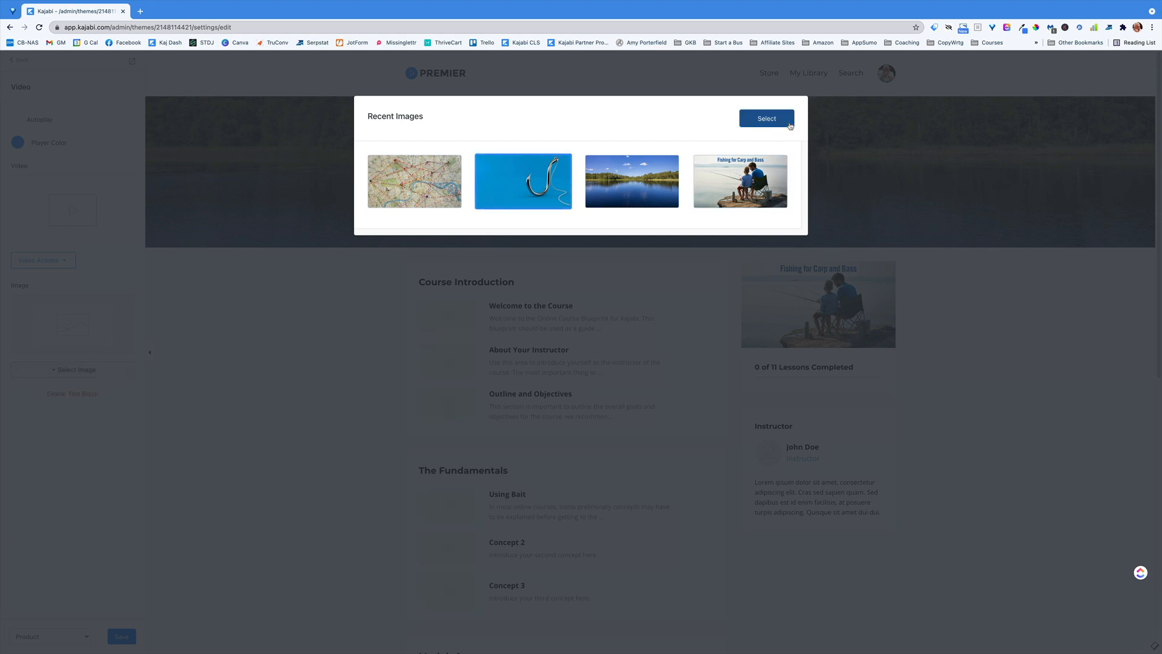
{"action": "left_click", "coordinate": [766, 119]}
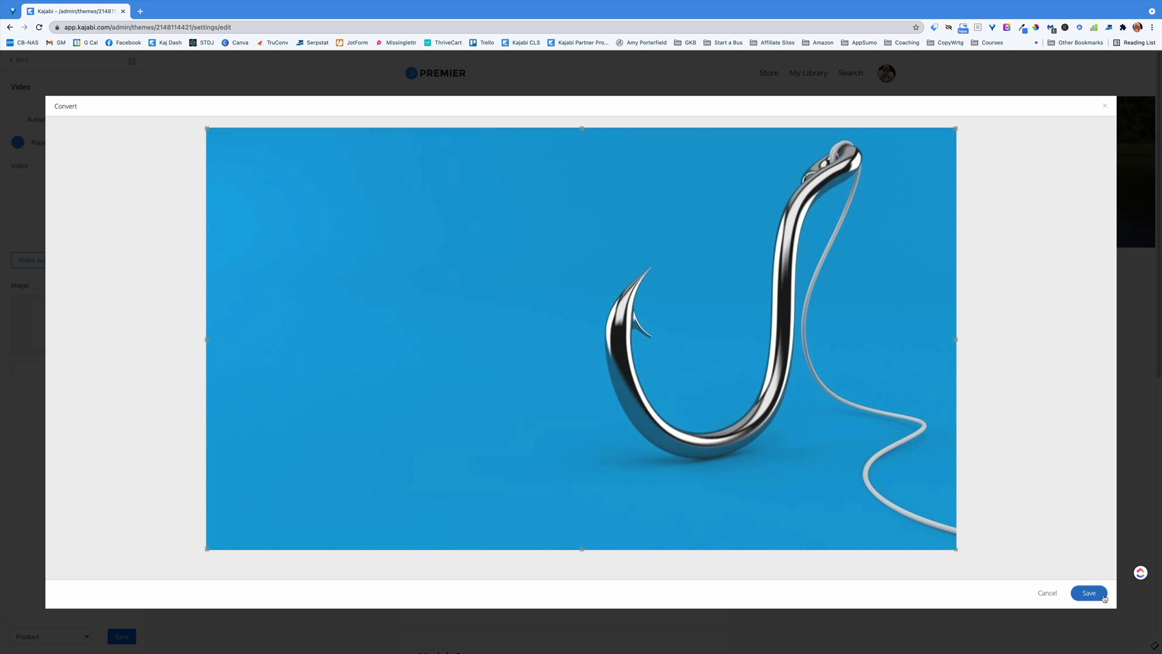
{"action": "left_click", "coordinate": [1091, 593]}
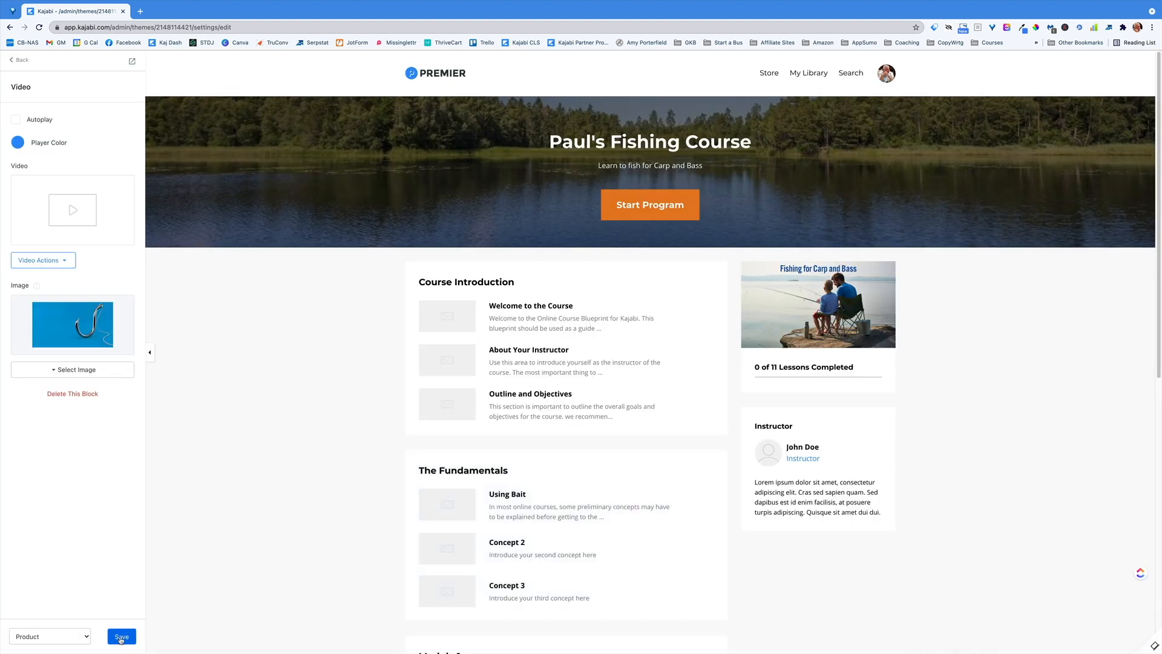
{"action": "left_click", "coordinate": [121, 636]}
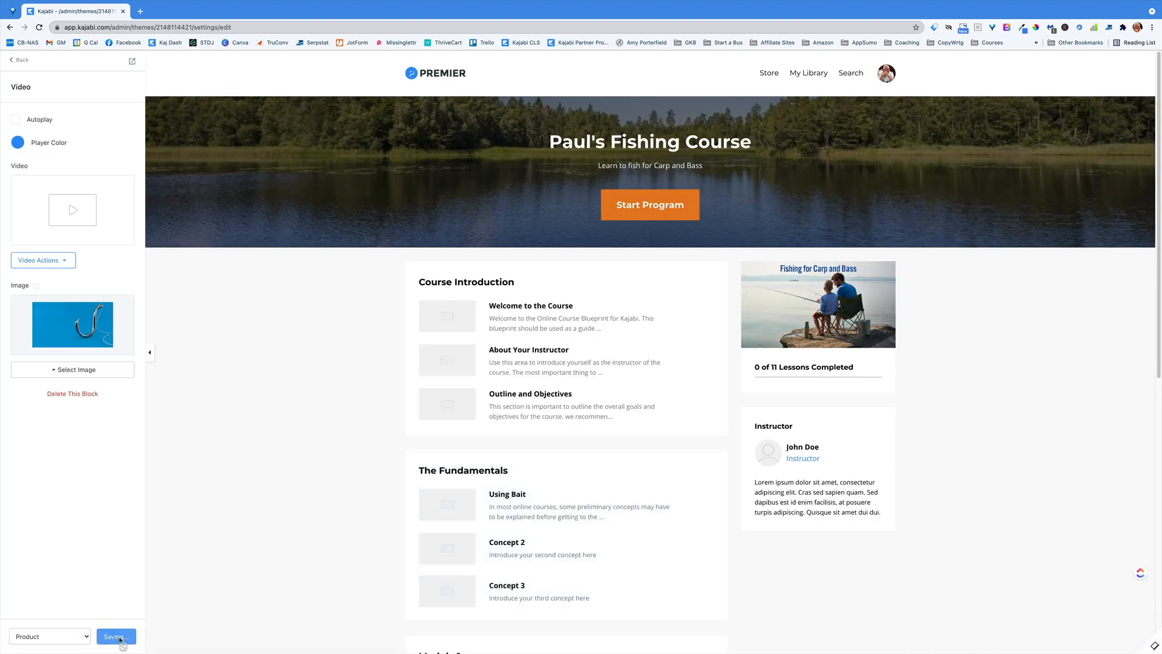
Add the recent "Look at Maps" video to the Welcome Body video block and save the theme
{"action": "left_click", "coordinate": [62, 261]}
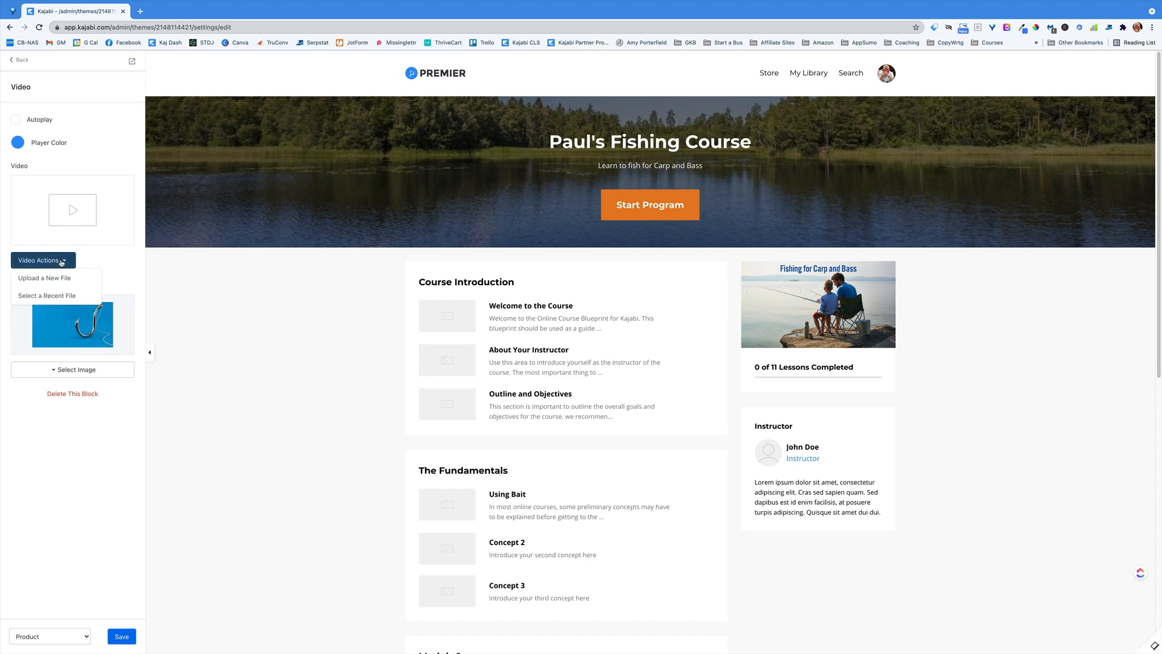
{"action": "left_click", "coordinate": [55, 296]}
{"action": "left_click", "coordinate": [409, 221]}
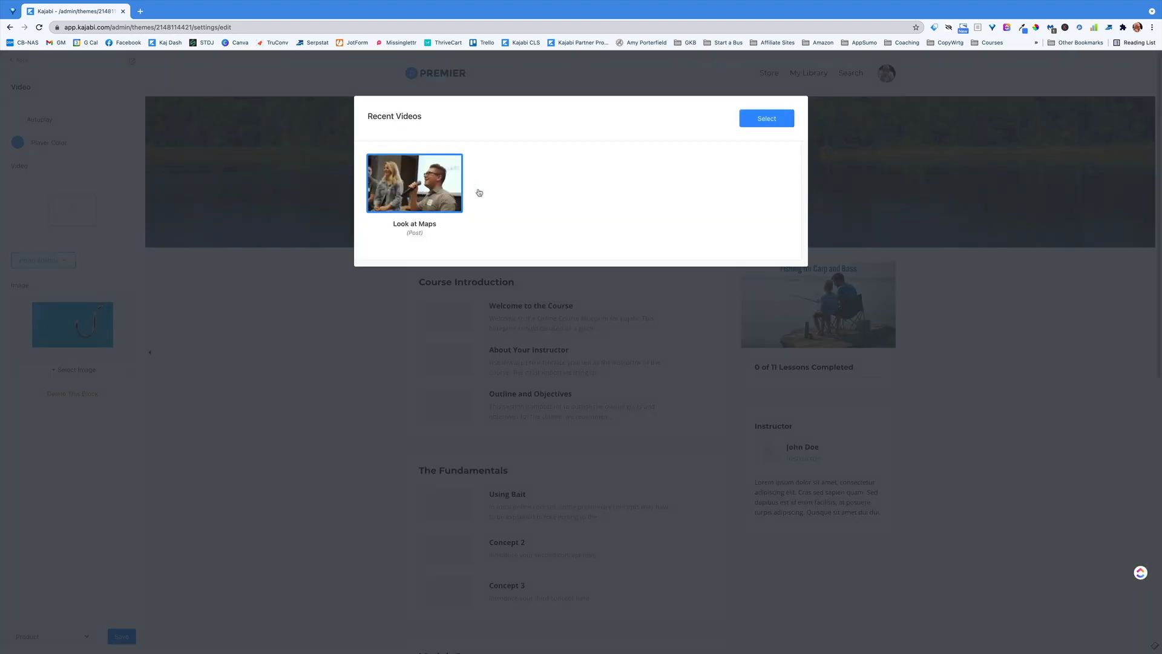
{"action": "left_click", "coordinate": [764, 118]}
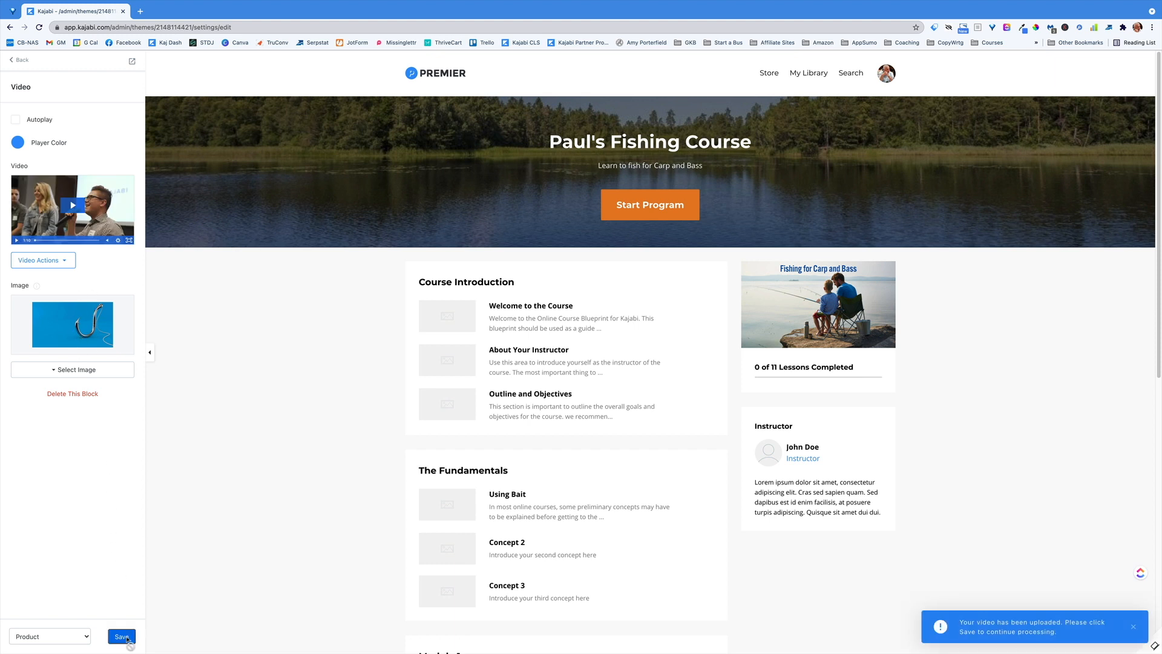
{"action": "left_click", "coordinate": [126, 638]}
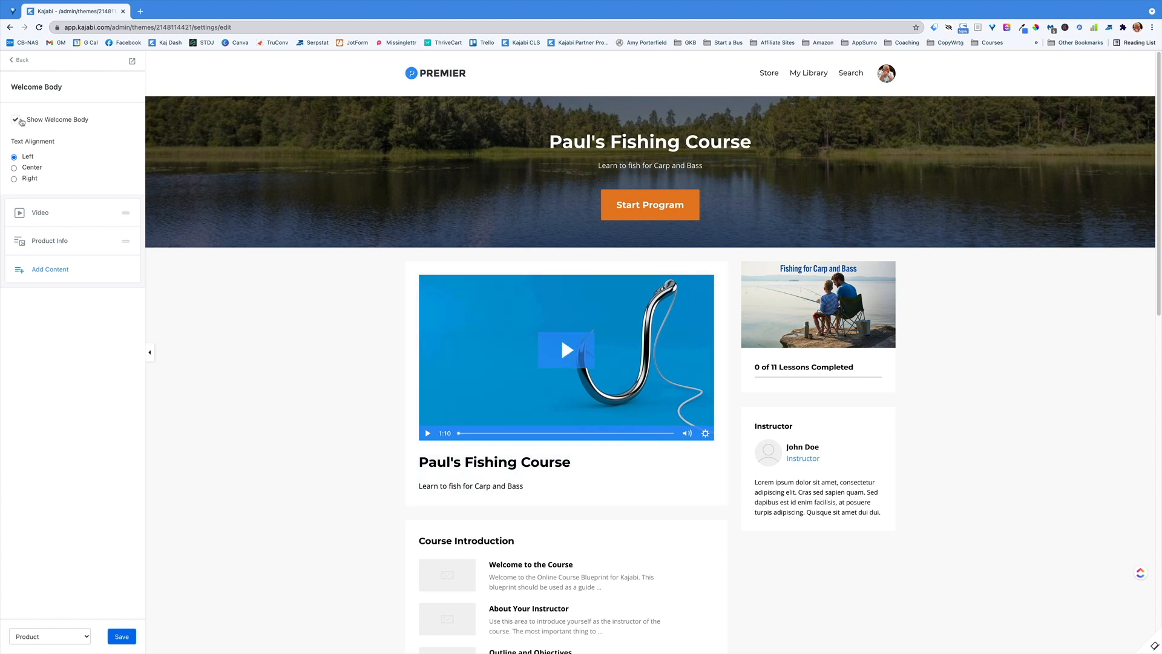
Compare the page with the Welcome Body hidden and shown, then leave Show Welcome Body enabled and save the theme
{"action": "left_click", "coordinate": [15, 121]}
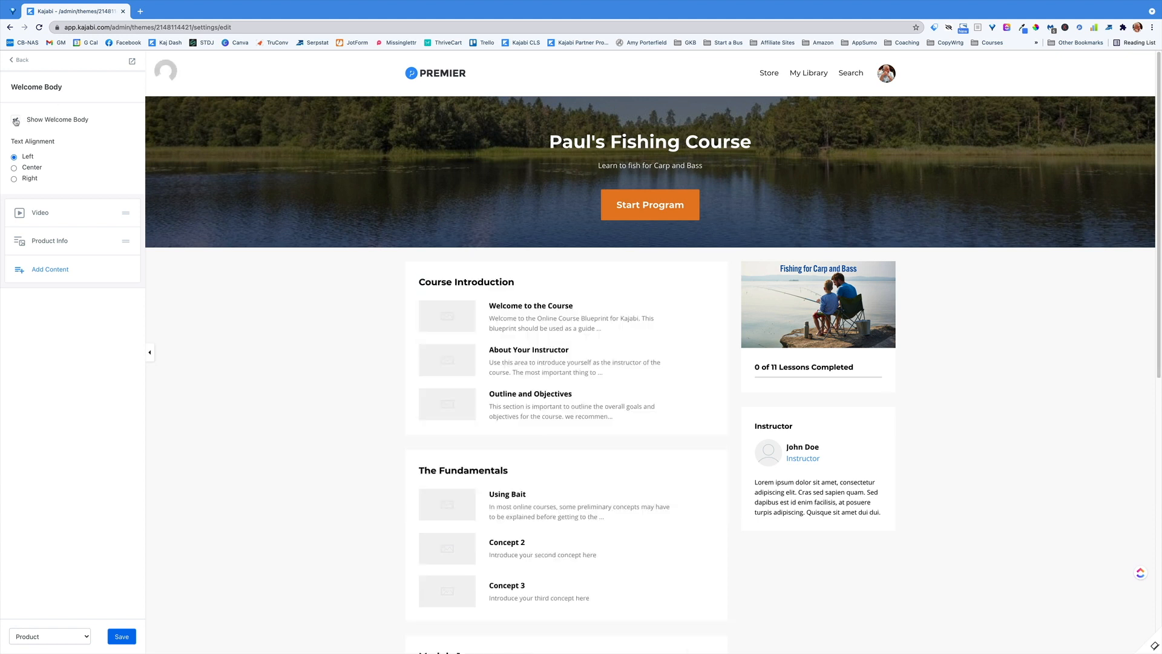
{"action": "left_click", "coordinate": [15, 121]}
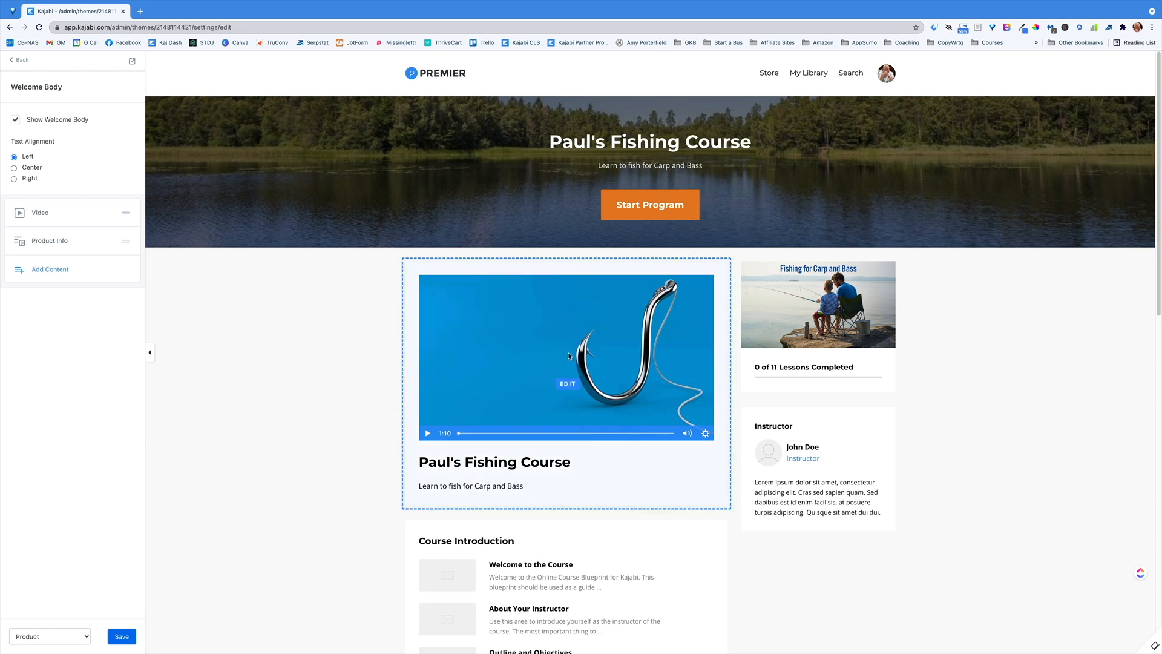
{"action": "left_click", "coordinate": [568, 354]}
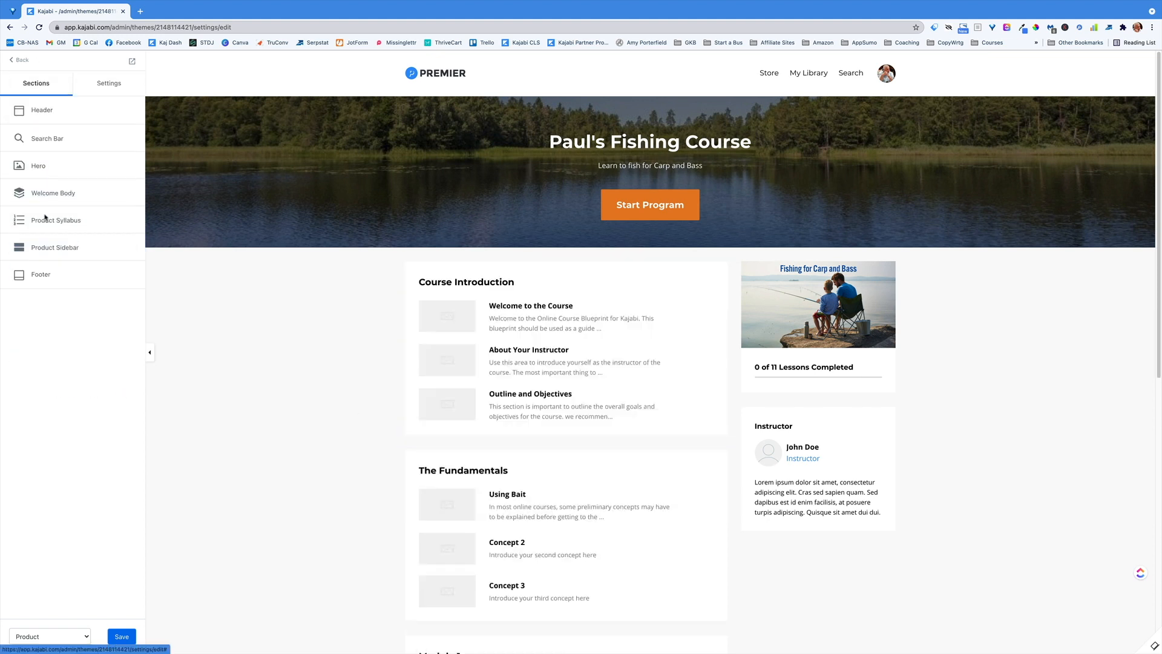
{"action": "left_click", "coordinate": [38, 221]}
{"action": "left_click", "coordinate": [15, 120]}
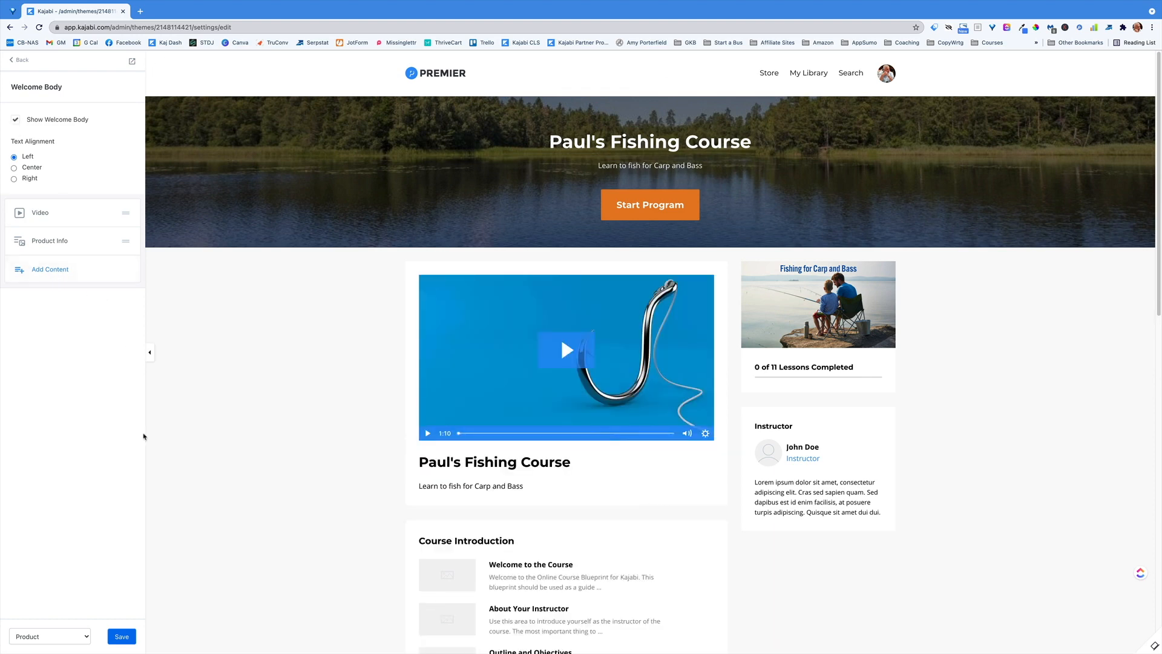
{"action": "left_click", "coordinate": [121, 636]}
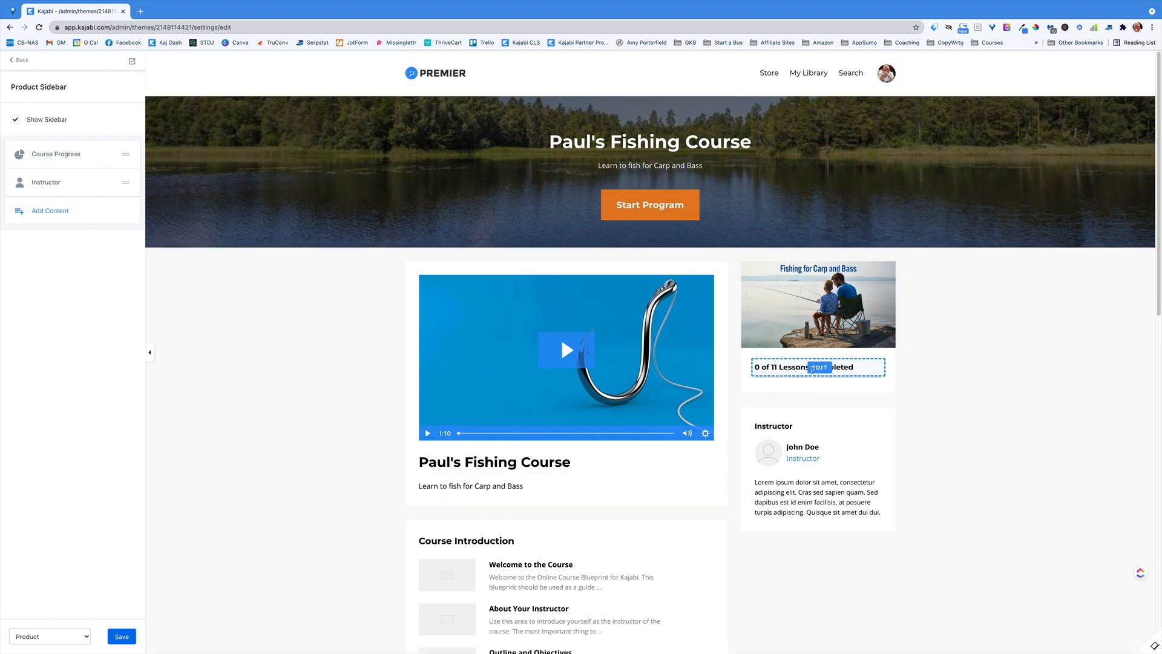
Try hiding the product image in the sidebar's Course Progress block, then show it again
{"action": "left_click", "coordinate": [70, 154]}
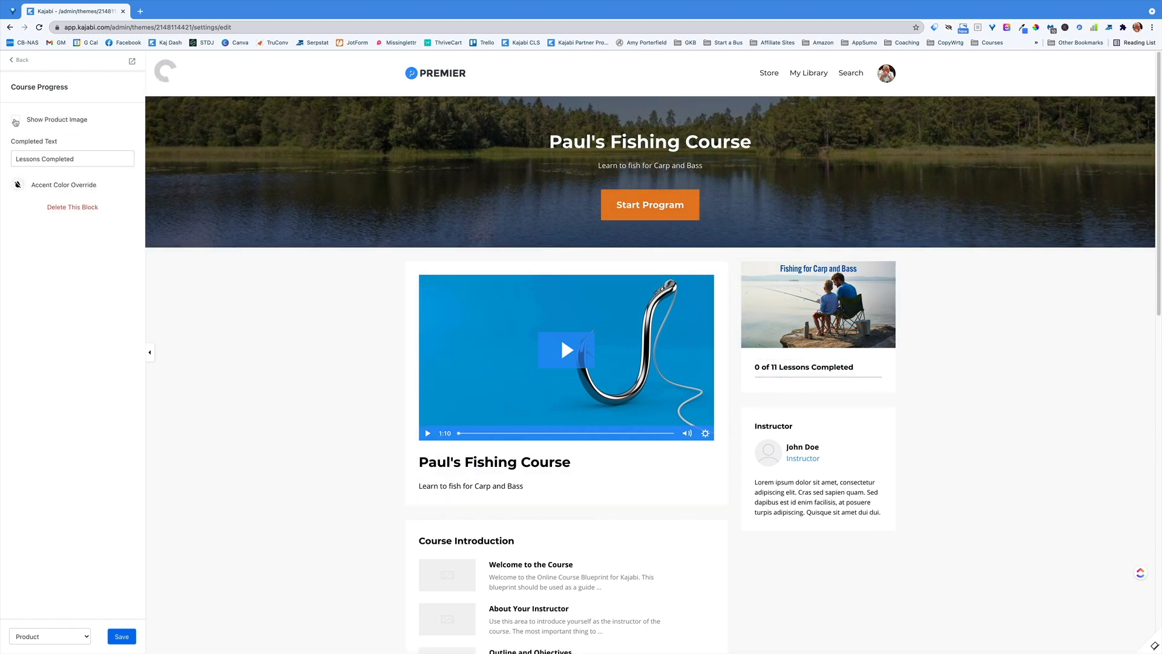
{"action": "left_click", "coordinate": [16, 121]}
{"action": "left_click", "coordinate": [16, 120]}
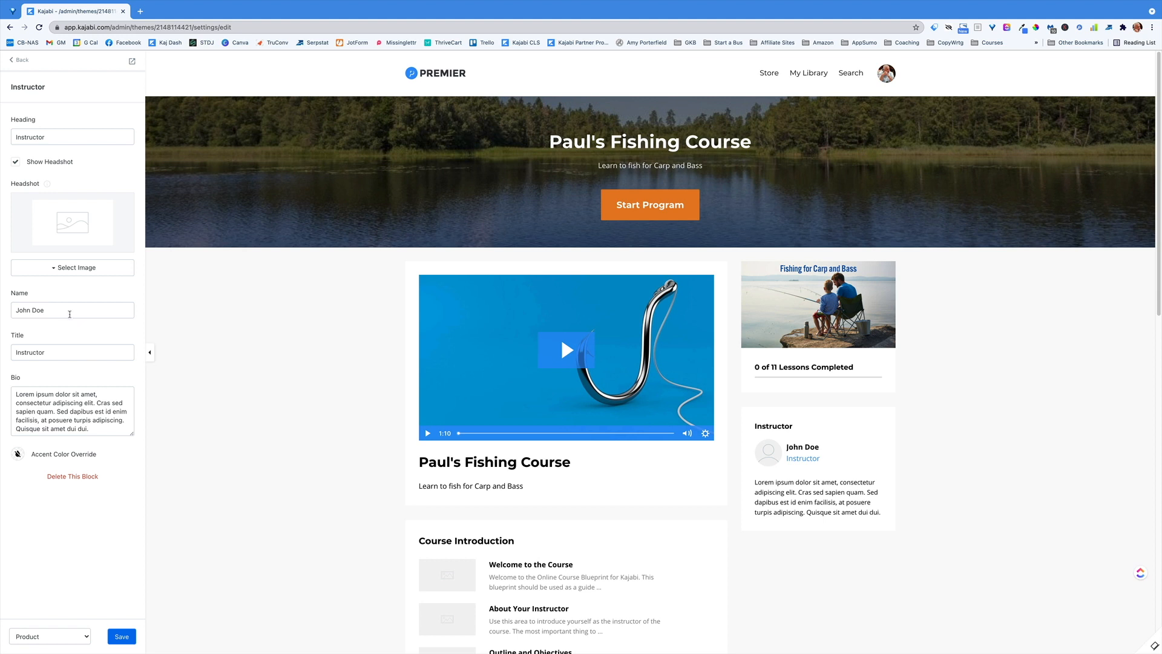
Enter the instructor's name in the sidebar's Instructor block and set the title to "Teacher"
{"action": "left_click_drag", "start_coordinate": [69, 313], "coordinate": [5, 316]}
{"action": "type", "text": "Paul"}
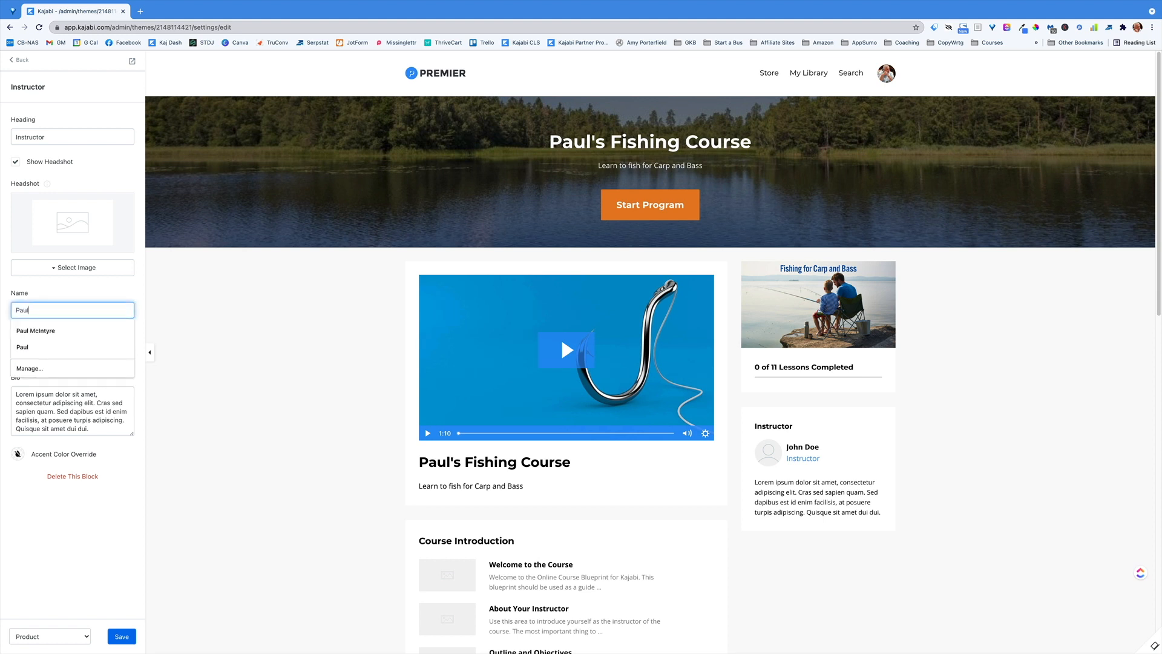
{"action": "left_click", "coordinate": [50, 294]}
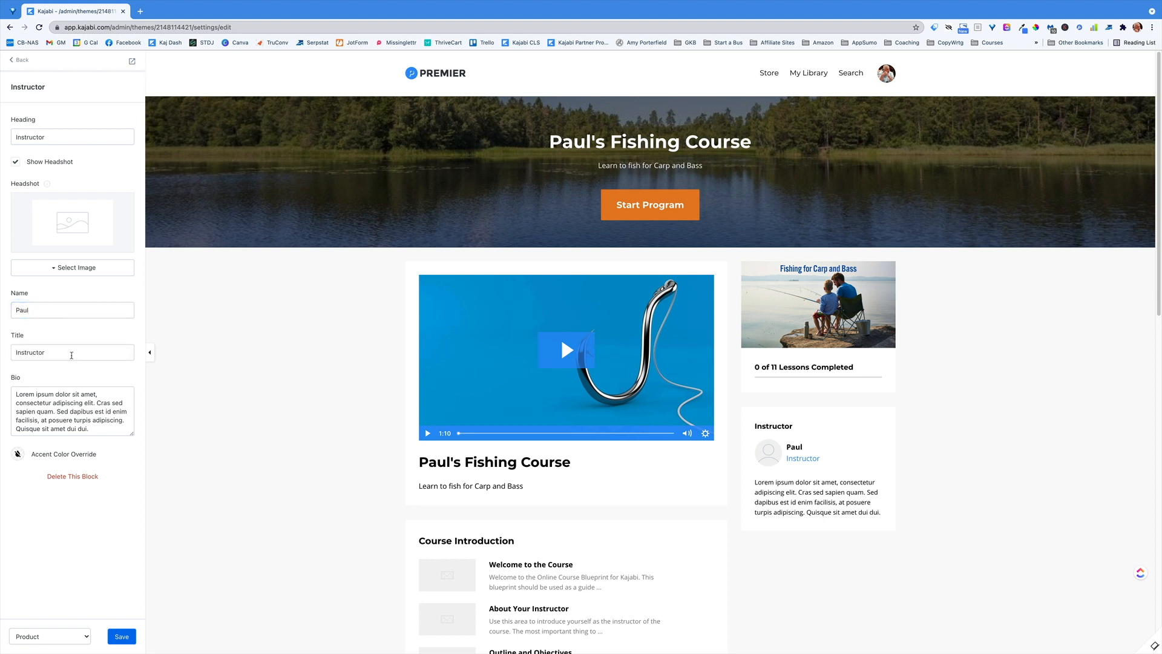
{"action": "triple_click", "coordinate": [72, 356]}
{"action": "type", "text": "Teacher"}
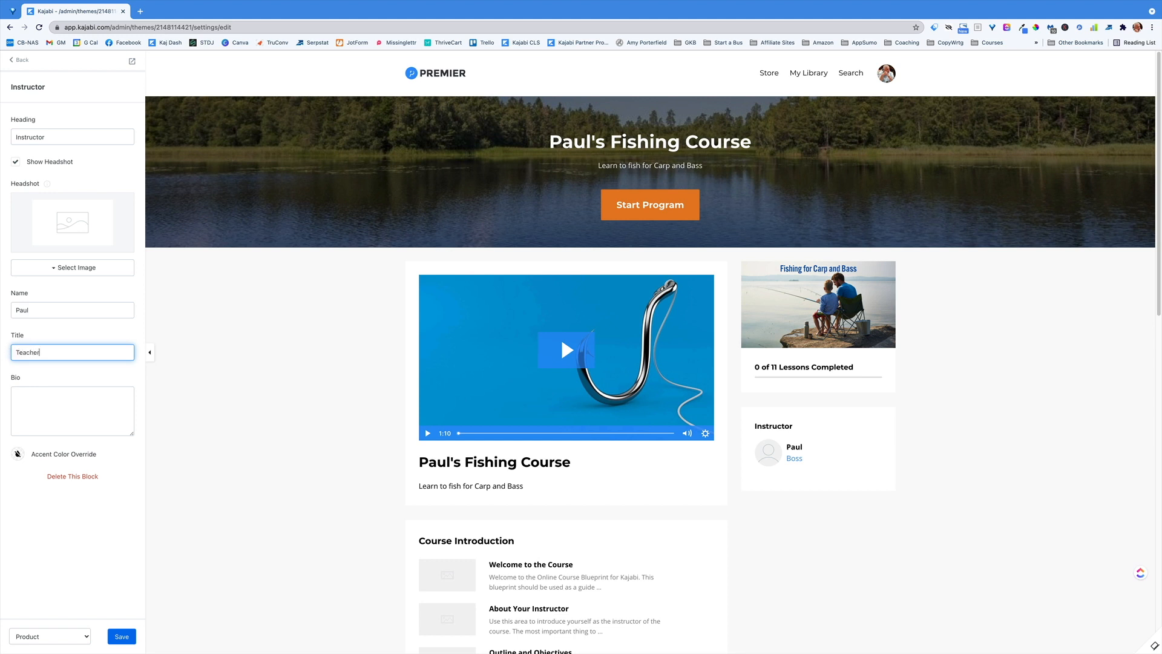
Set the instructor's bio to "I'm here to help" and save the theme
{"action": "left_click", "coordinate": [38, 400]}
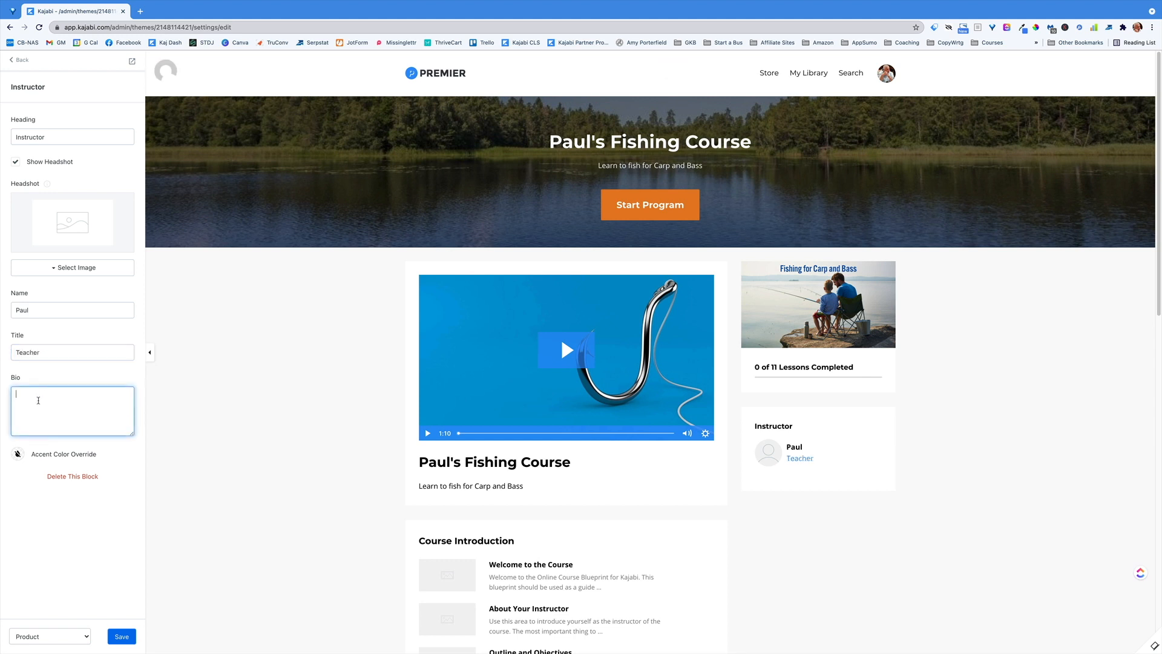
{"action": "left_click", "coordinate": [122, 634]}
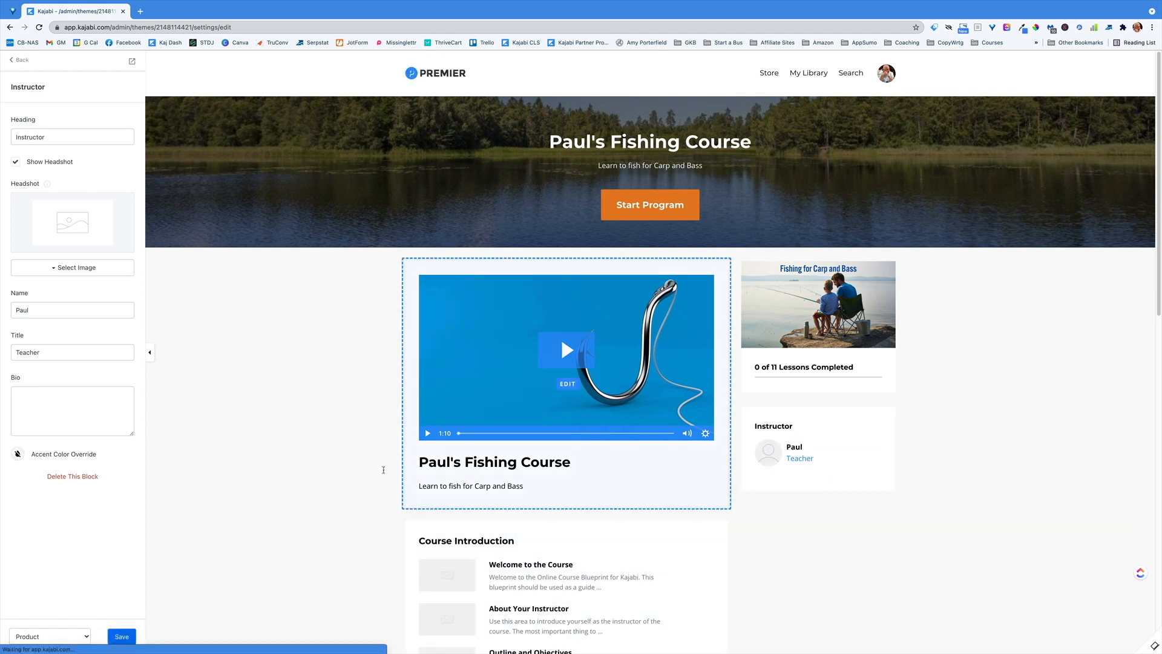
{"action": "left_click", "coordinate": [81, 405]}
{"action": "type", "text": "I"}
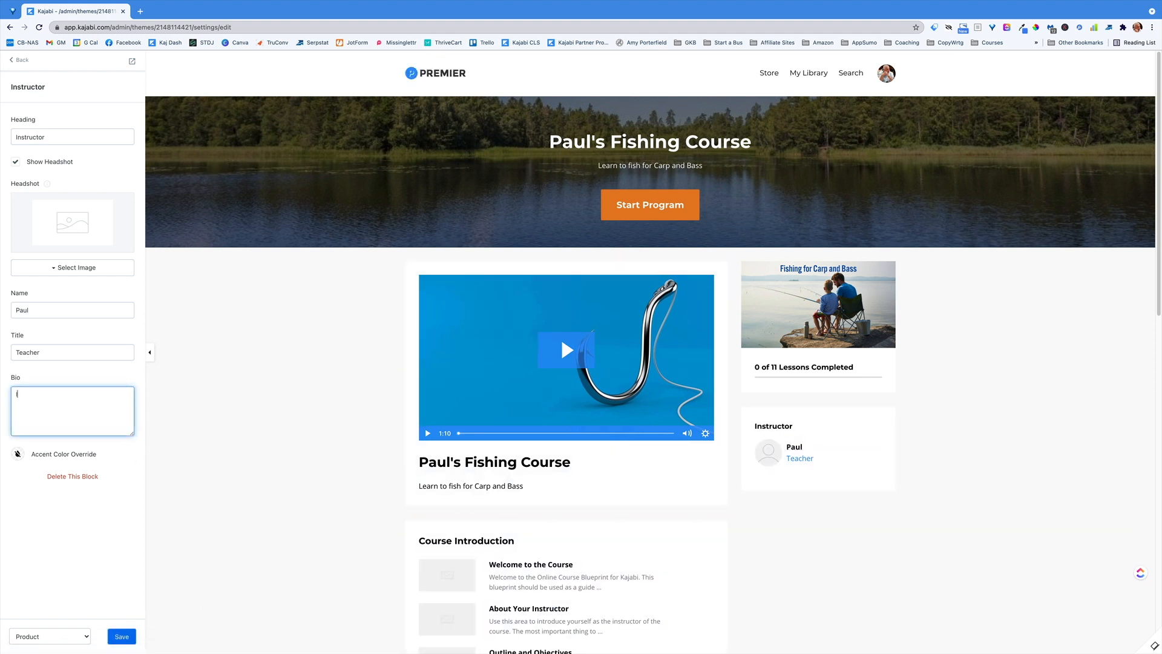
{"action": "type", "text": "'m here to help"}
{"action": "left_click", "coordinate": [121, 636]}
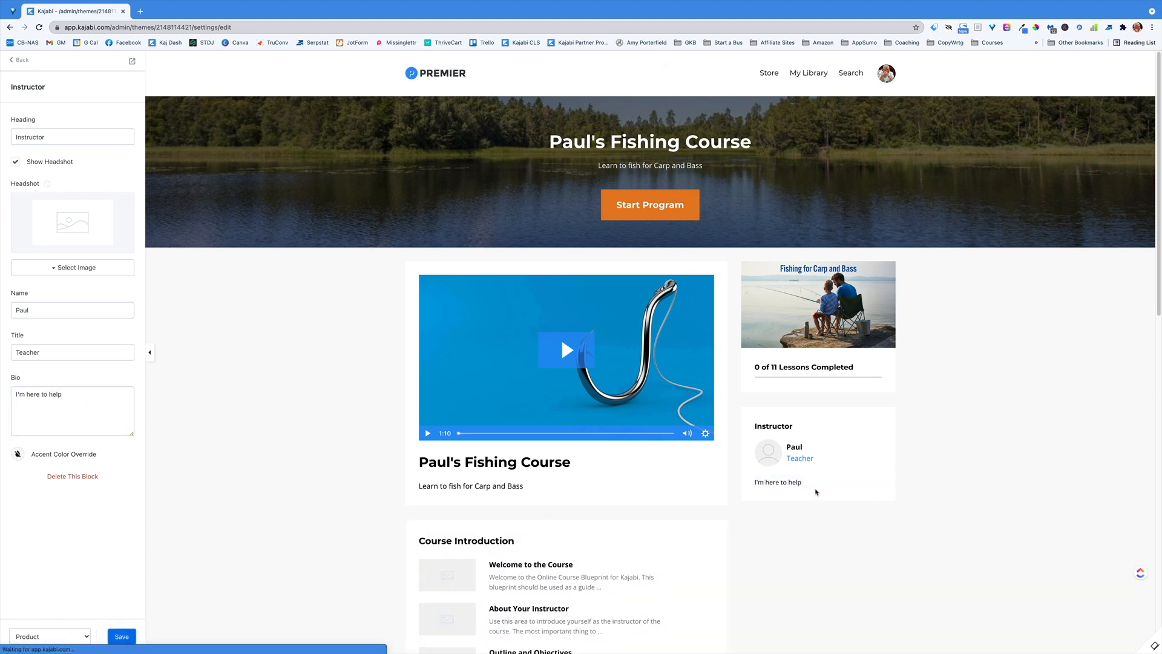
Check the headshot image sources, try hiding the instructor's headshot, then show it again and save the theme
{"action": "mouse_move", "coordinate": [772, 453]}
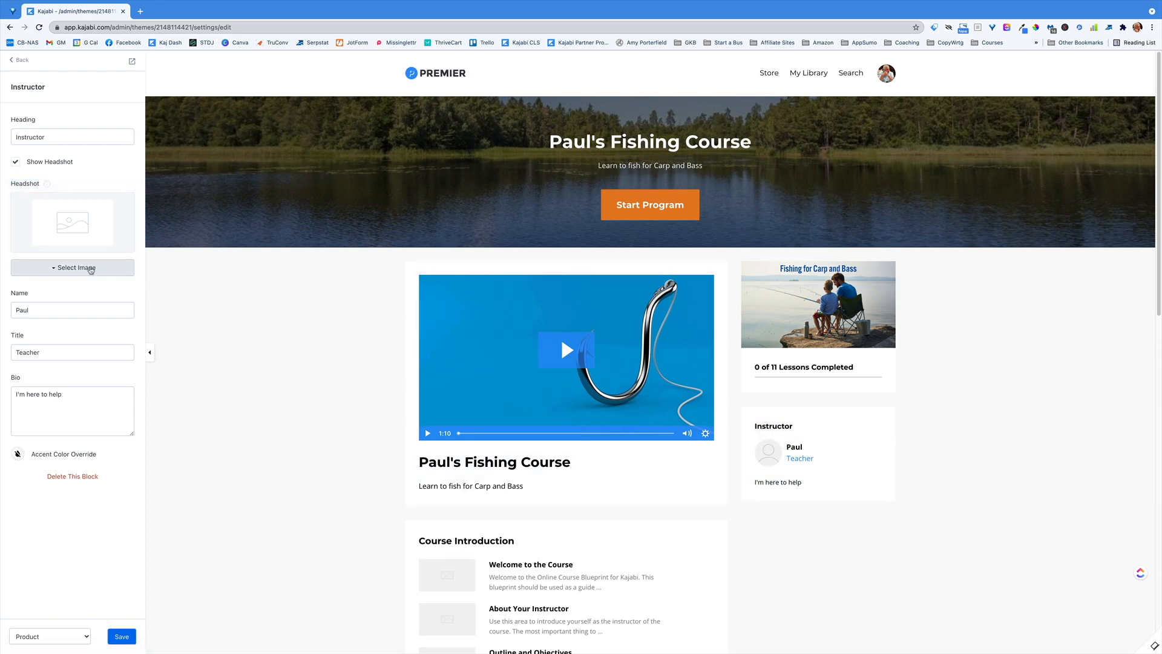
{"action": "left_click", "coordinate": [84, 268]}
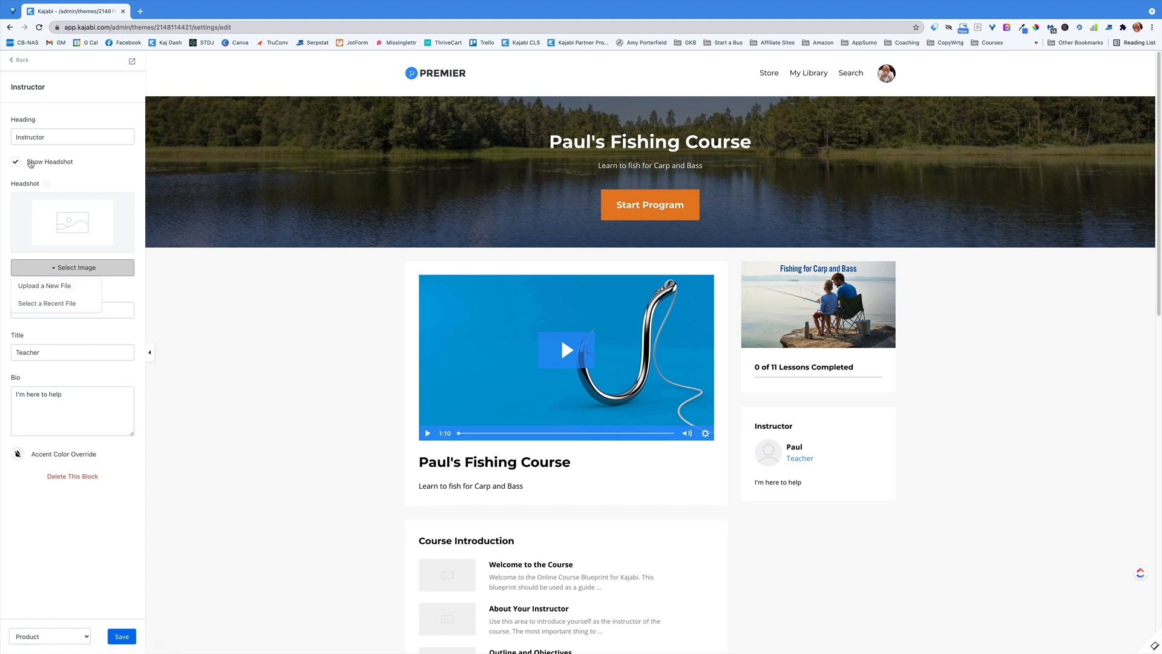
{"action": "left_click", "coordinate": [16, 163]}
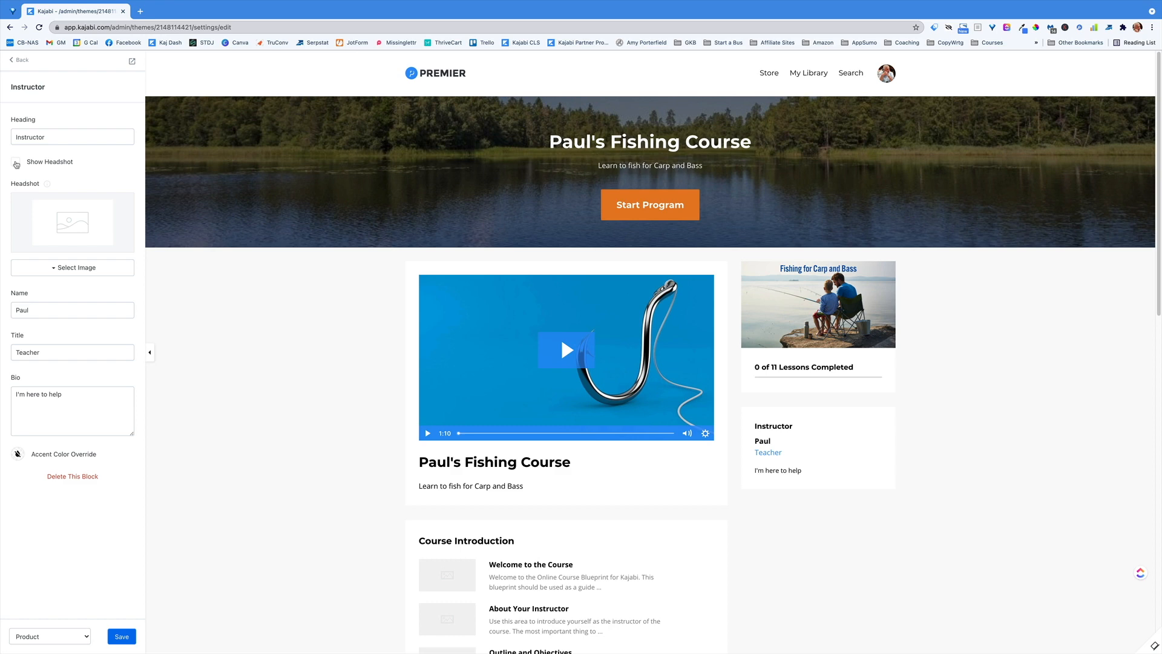
{"action": "left_click", "coordinate": [17, 164]}
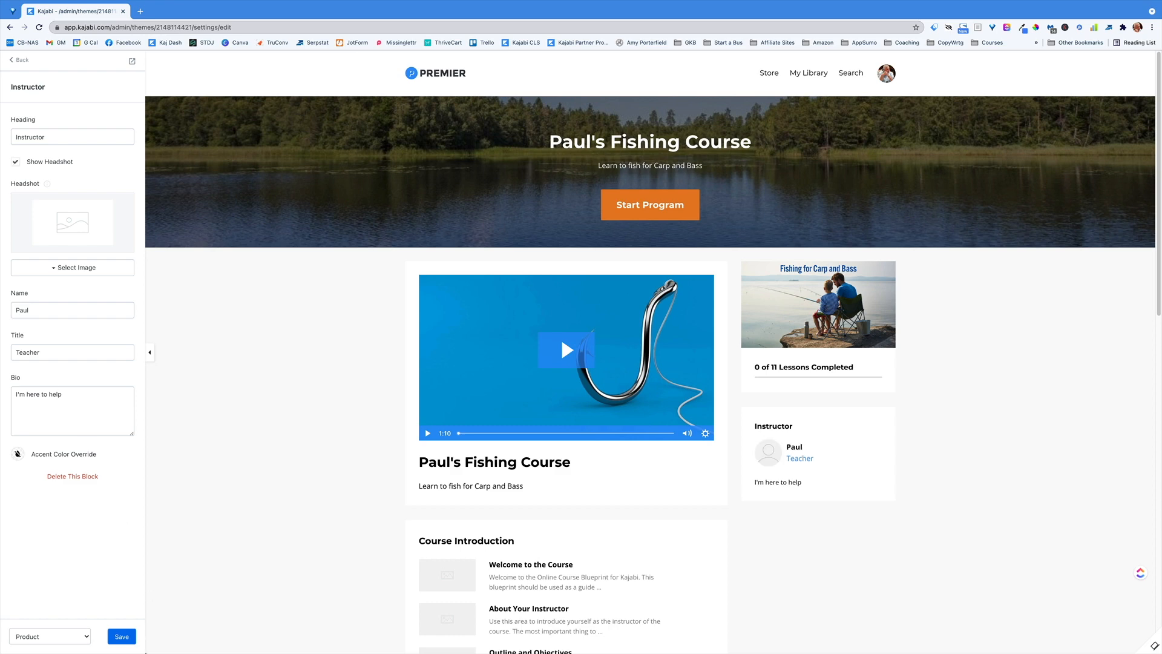
{"action": "left_click", "coordinate": [121, 636]}
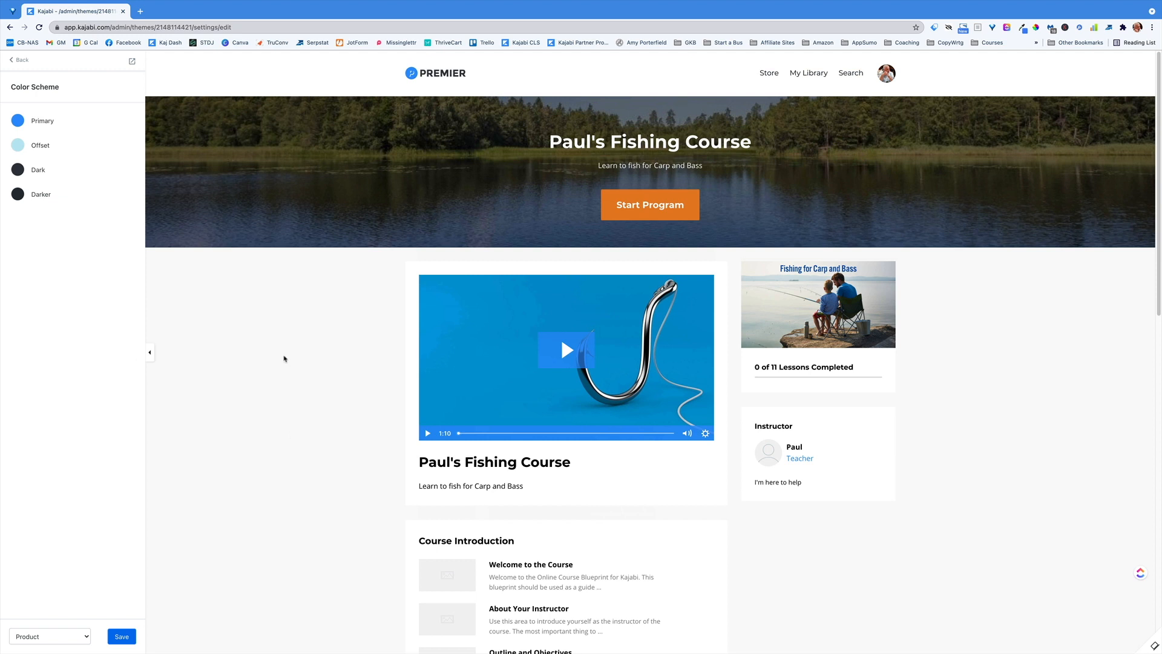
Leave the theme's color scheme settings and open the General Appearance settings
{"action": "left_click", "coordinate": [12, 63]}
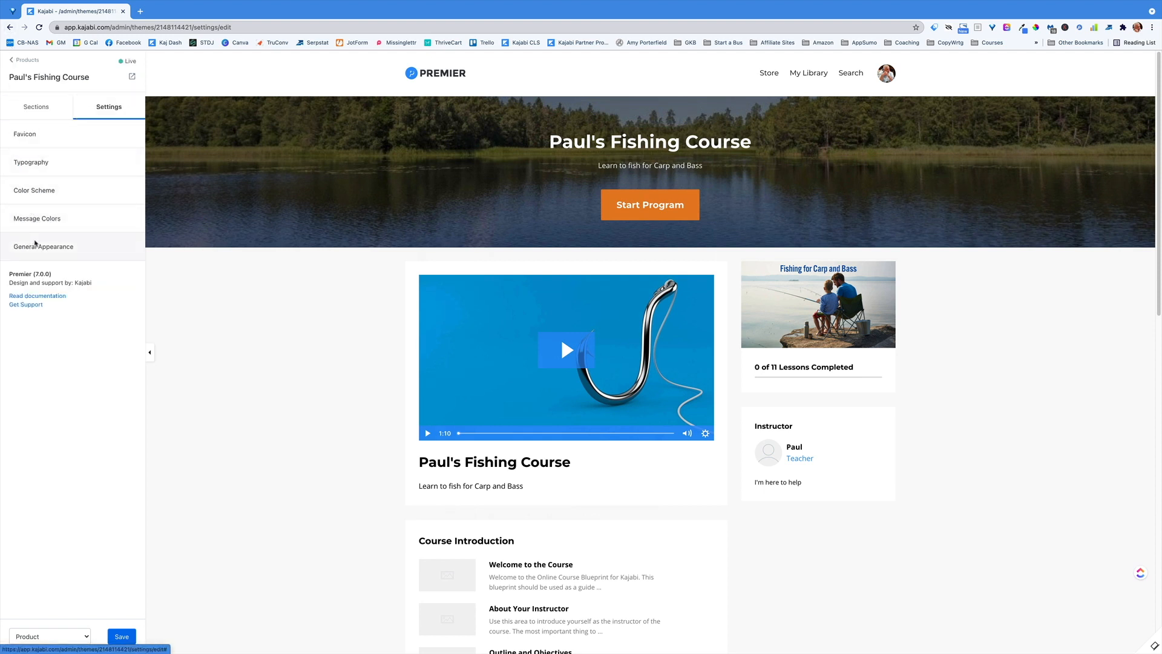
{"action": "left_click", "coordinate": [35, 245]}
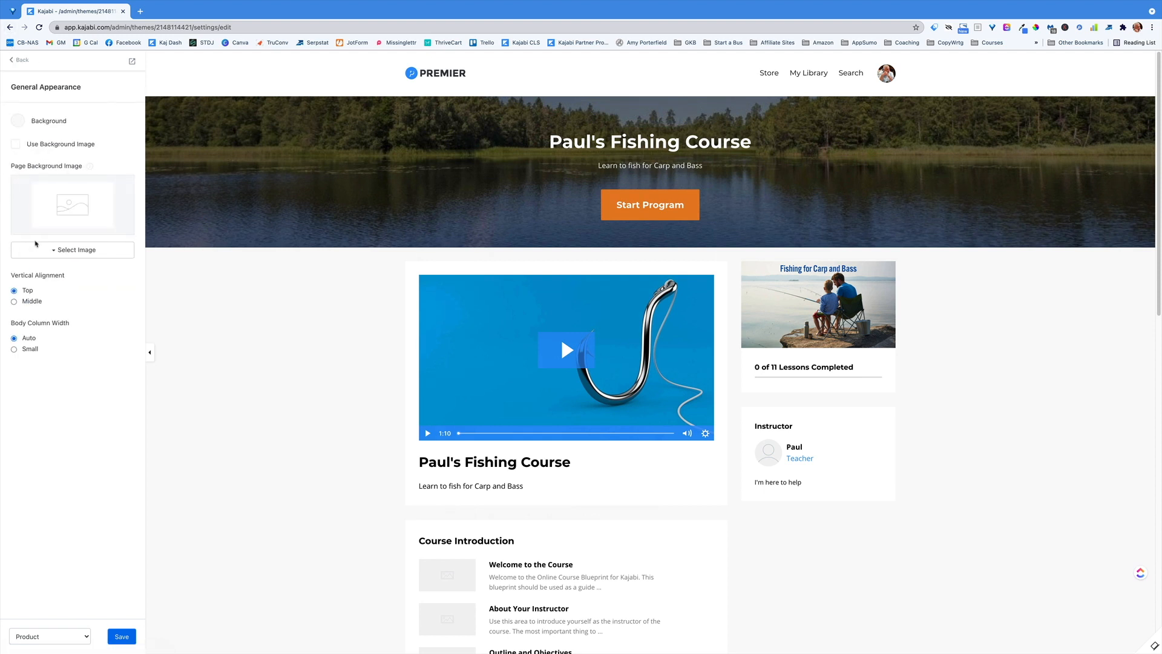
{"action": "left_click", "coordinate": [18, 124]}
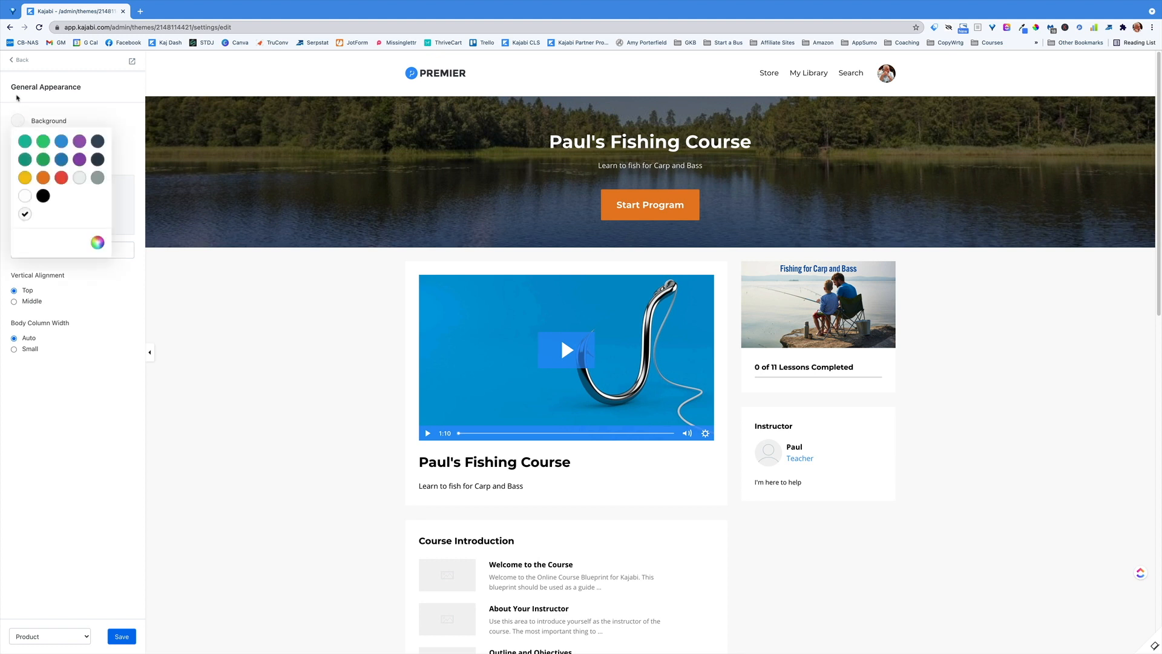
{"action": "left_click", "coordinate": [11, 60]}
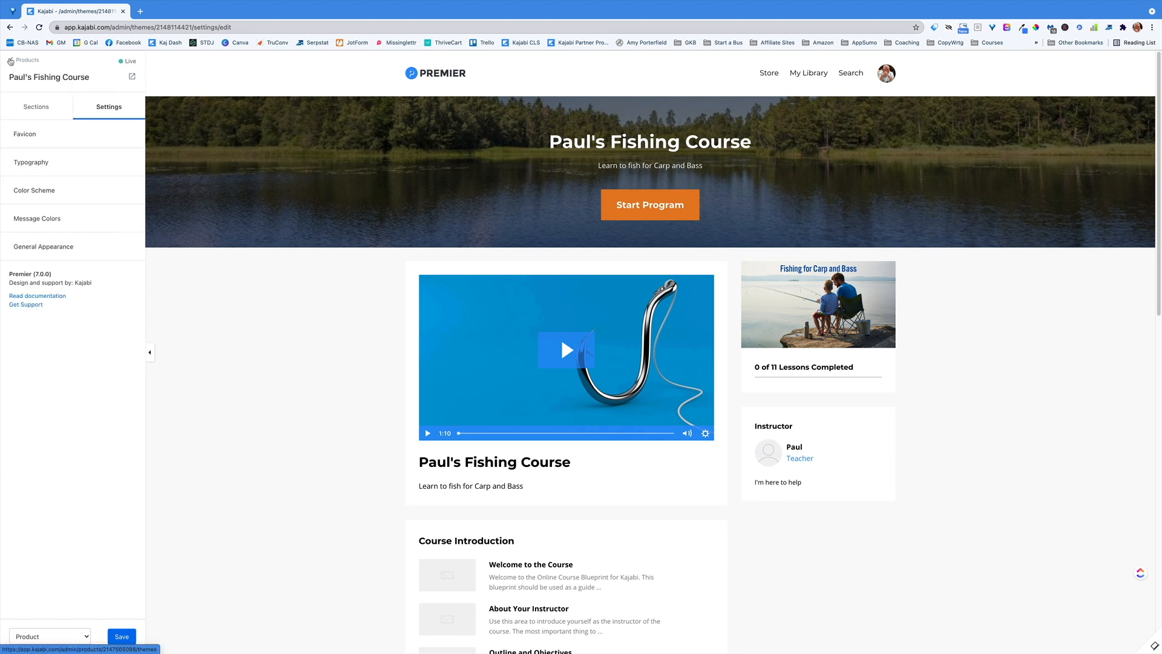
{"action": "left_click", "coordinate": [30, 247]}
Set the page background color to light blue #D5F4FC, save the theme and check the preview
{"action": "left_click", "coordinate": [20, 124]}
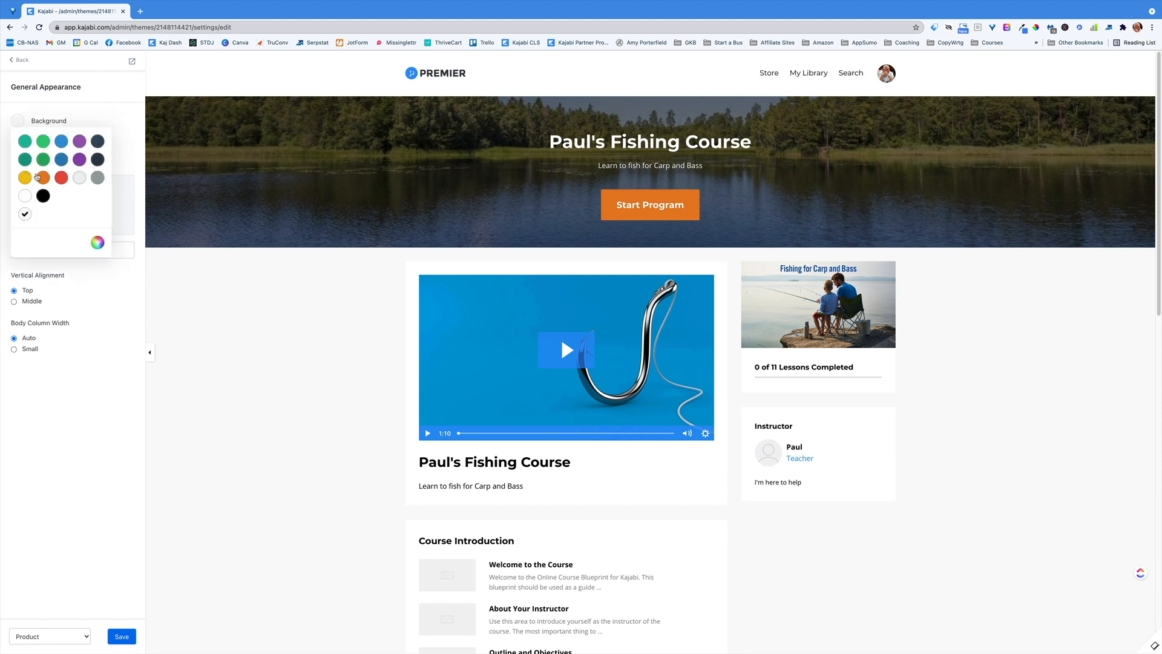
{"action": "left_click", "coordinate": [97, 245]}
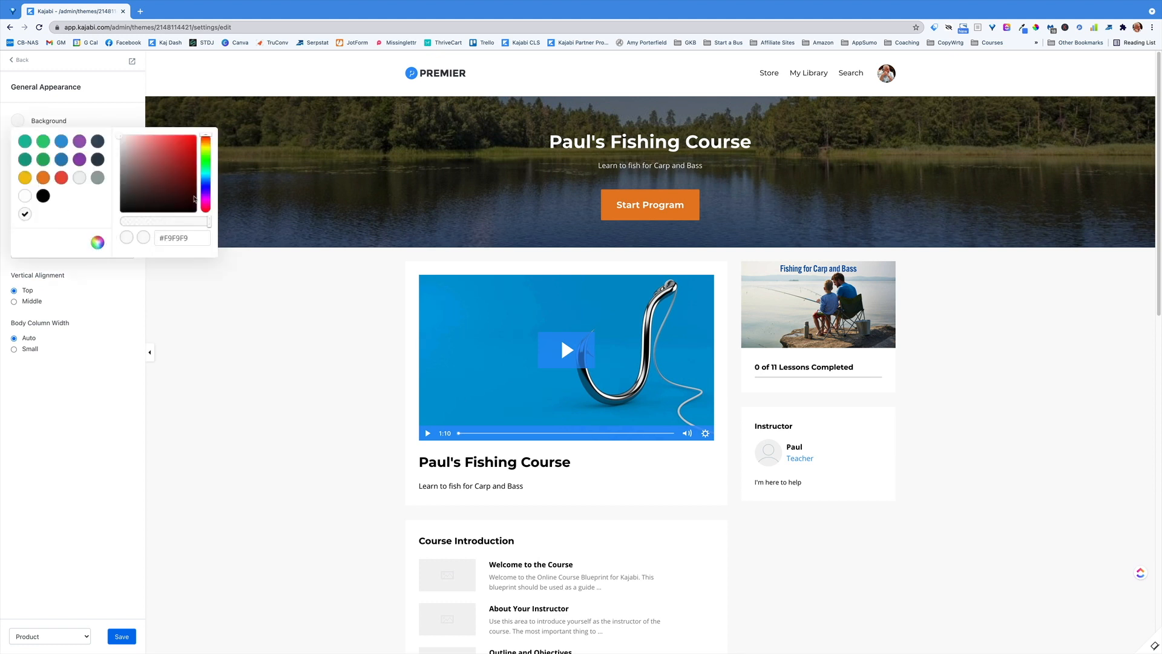
{"action": "left_click_drag", "start_coordinate": [206, 198], "coordinate": [206, 176]}
{"action": "left_click", "coordinate": [132, 140]}
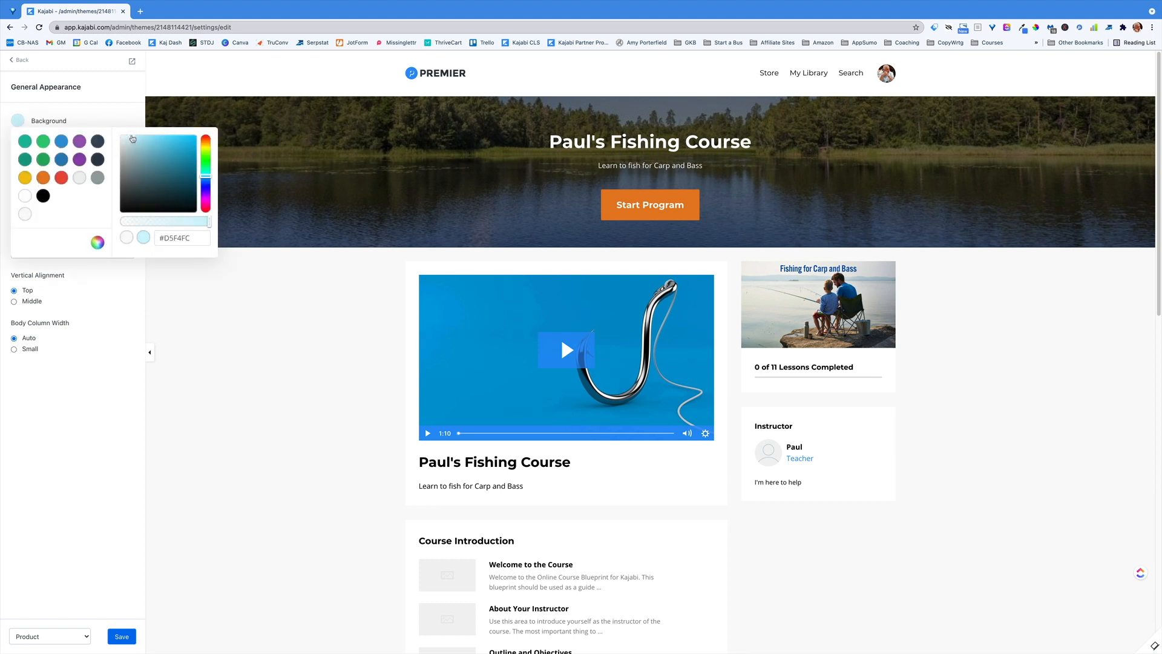
{"action": "left_click", "coordinate": [94, 443]}
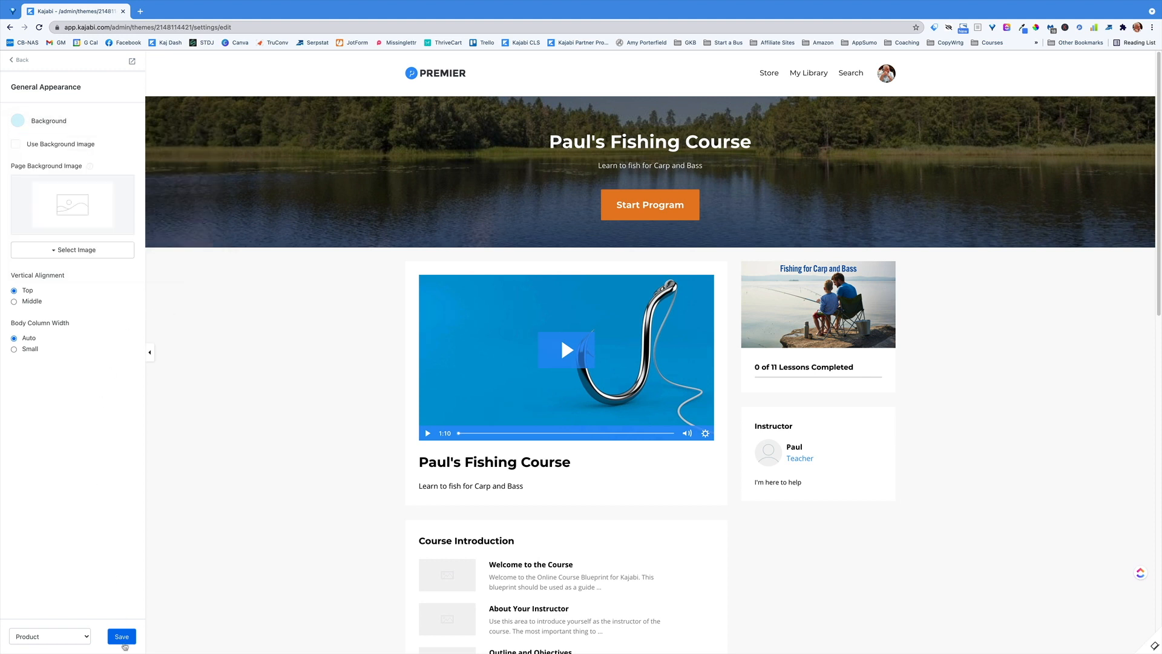
{"action": "left_click", "coordinate": [122, 636]}
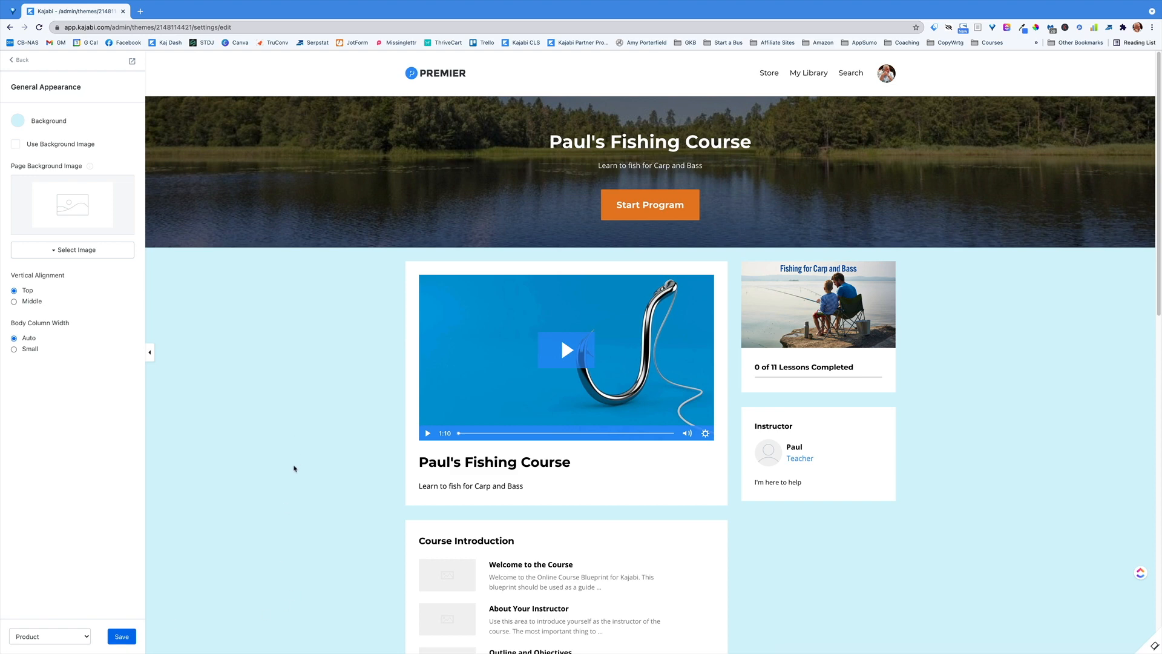
{"action": "scroll", "coordinate": [300, 477], "scroll_direction": "down", "scroll_amount": 4}
{"action": "scroll", "coordinate": [301, 472], "scroll_direction": "up", "scroll_amount": 4}
Enable the page background image and choose the map picture from the recent images, keeping its full crop
{"action": "left_click", "coordinate": [53, 251]}
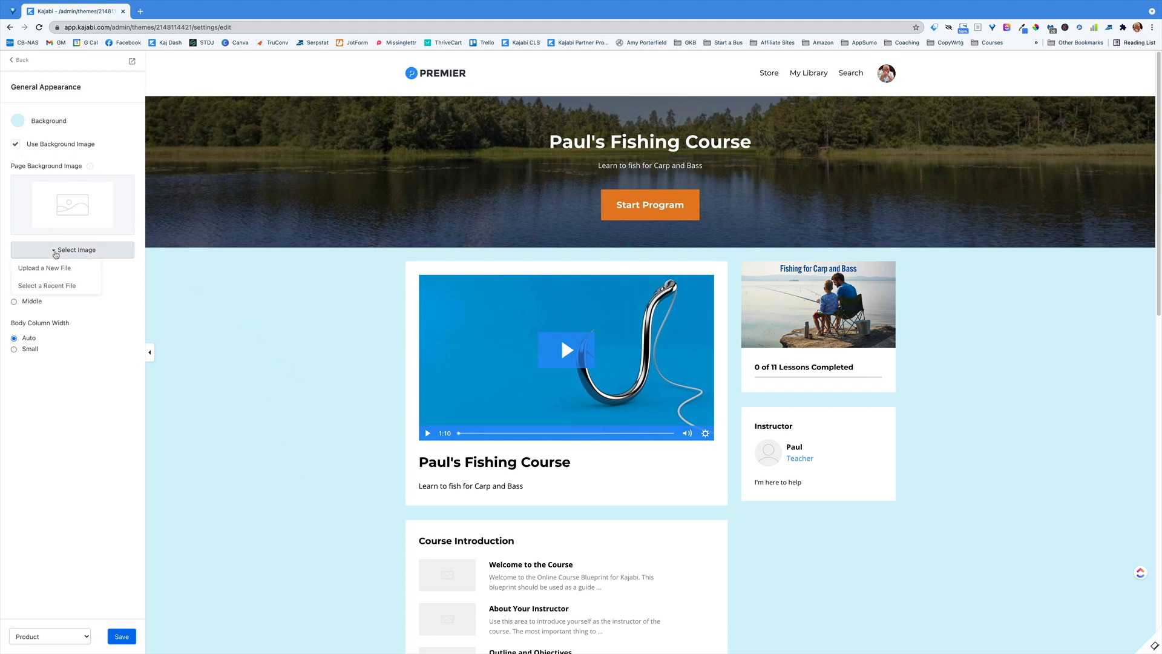
{"action": "left_click", "coordinate": [47, 288]}
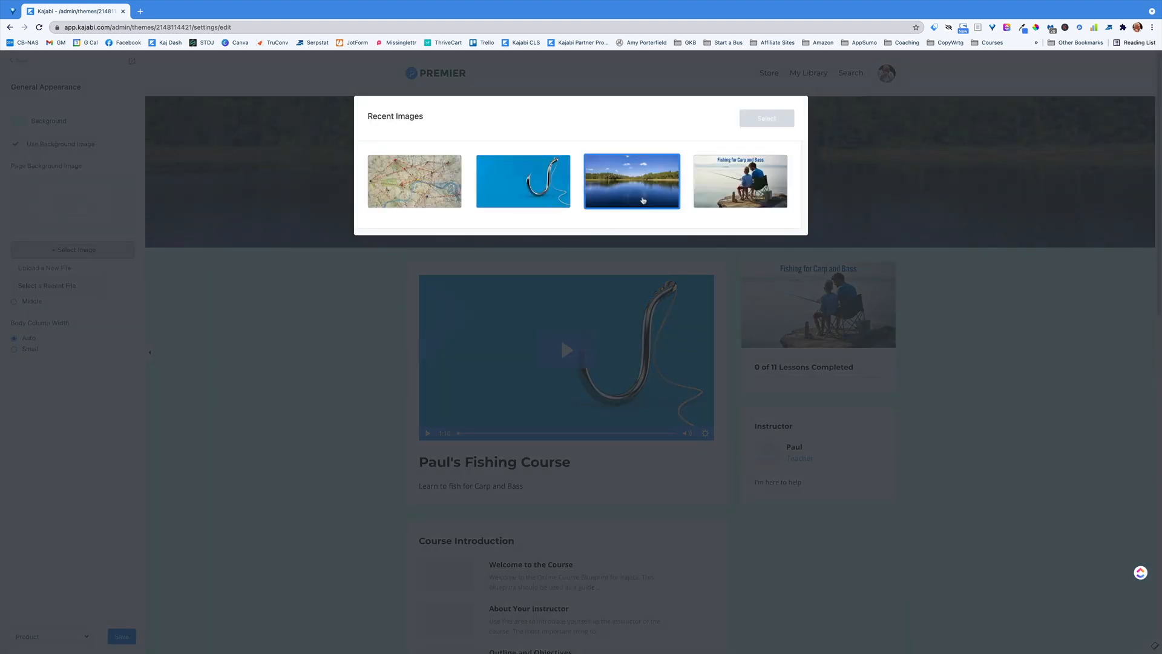
{"action": "left_click", "coordinate": [608, 196]}
{"action": "left_click", "coordinate": [559, 190]}
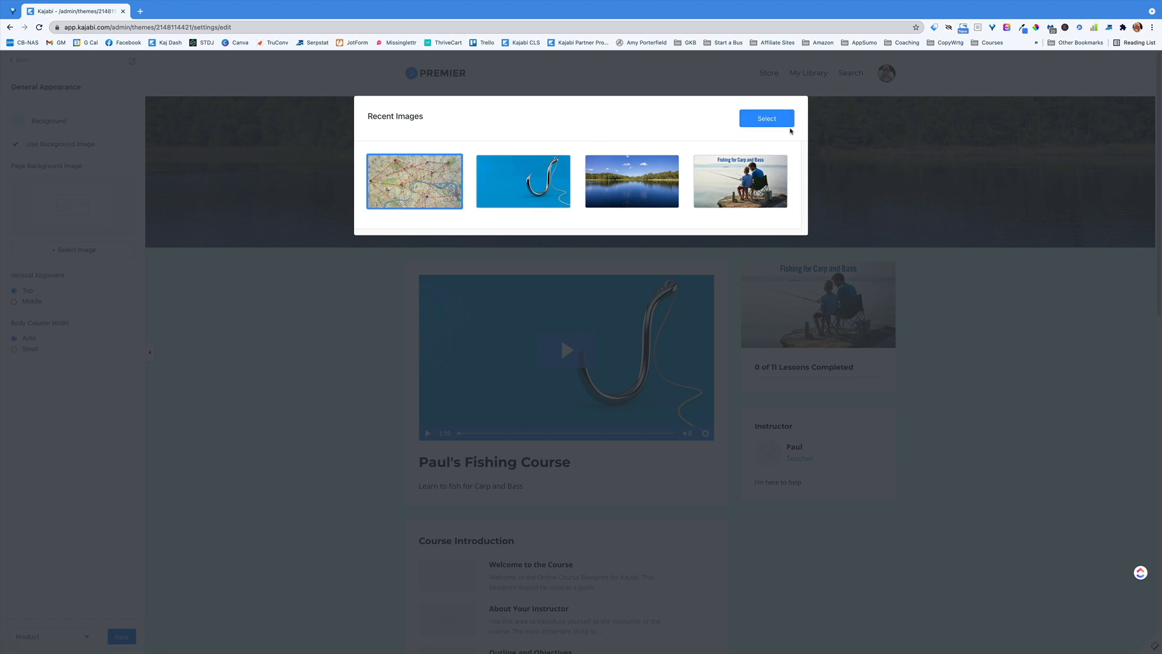
{"action": "left_click", "coordinate": [770, 118]}
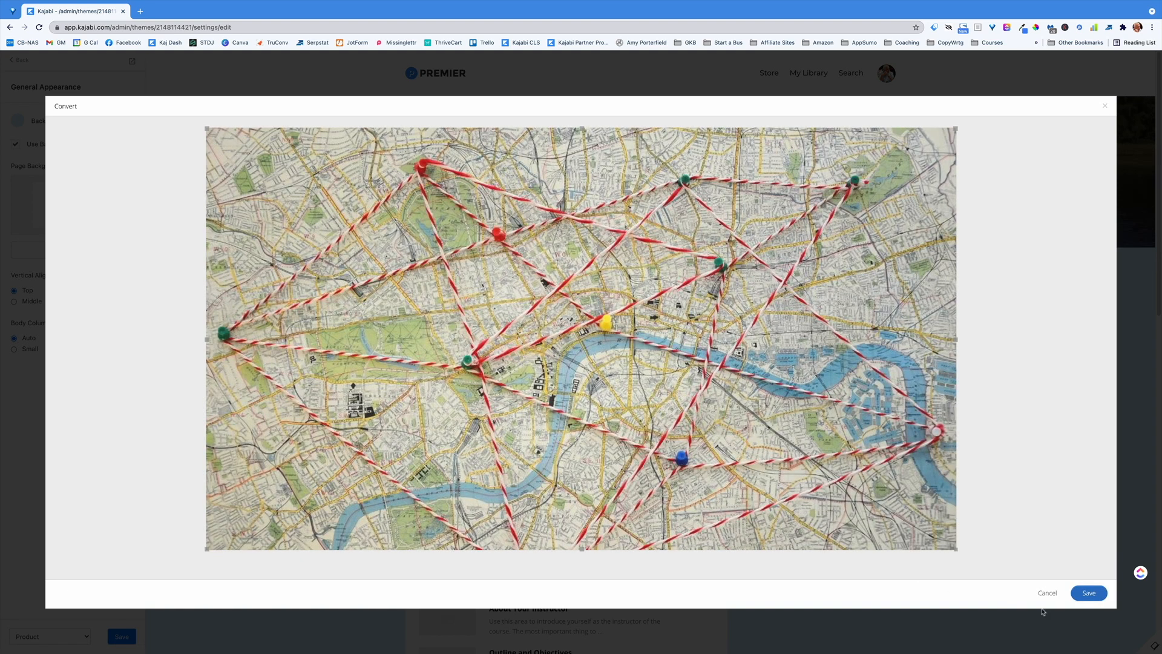
{"action": "left_click", "coordinate": [1083, 594]}
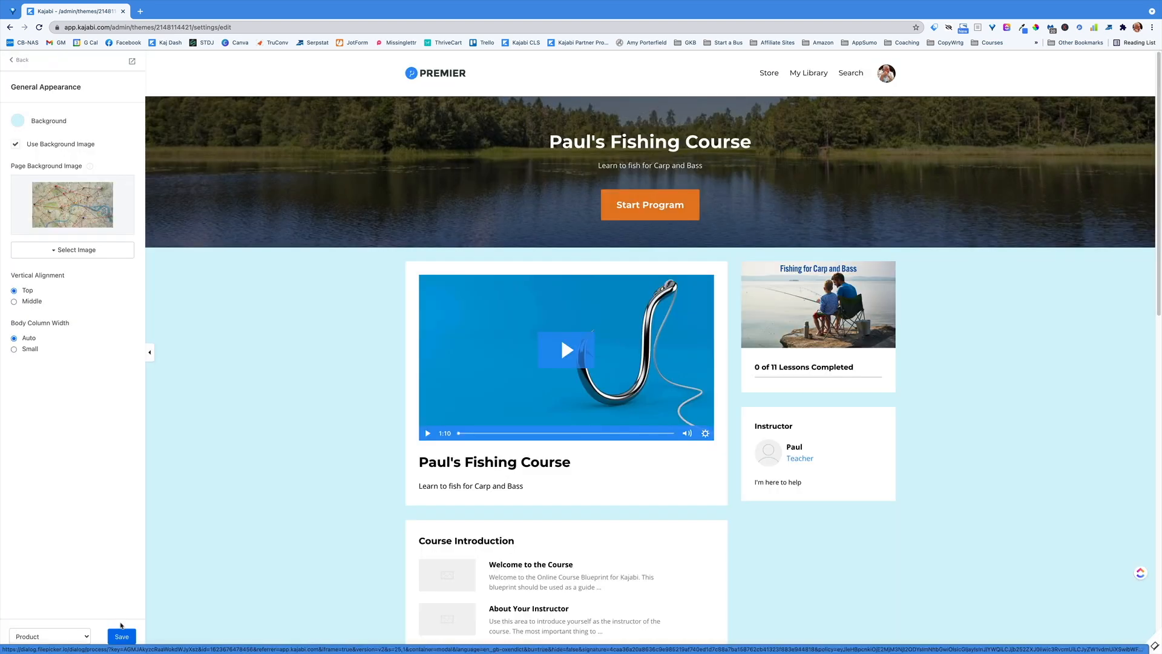
Make the light blue background color fully transparent and save the theme
{"action": "left_click", "coordinate": [18, 121]}
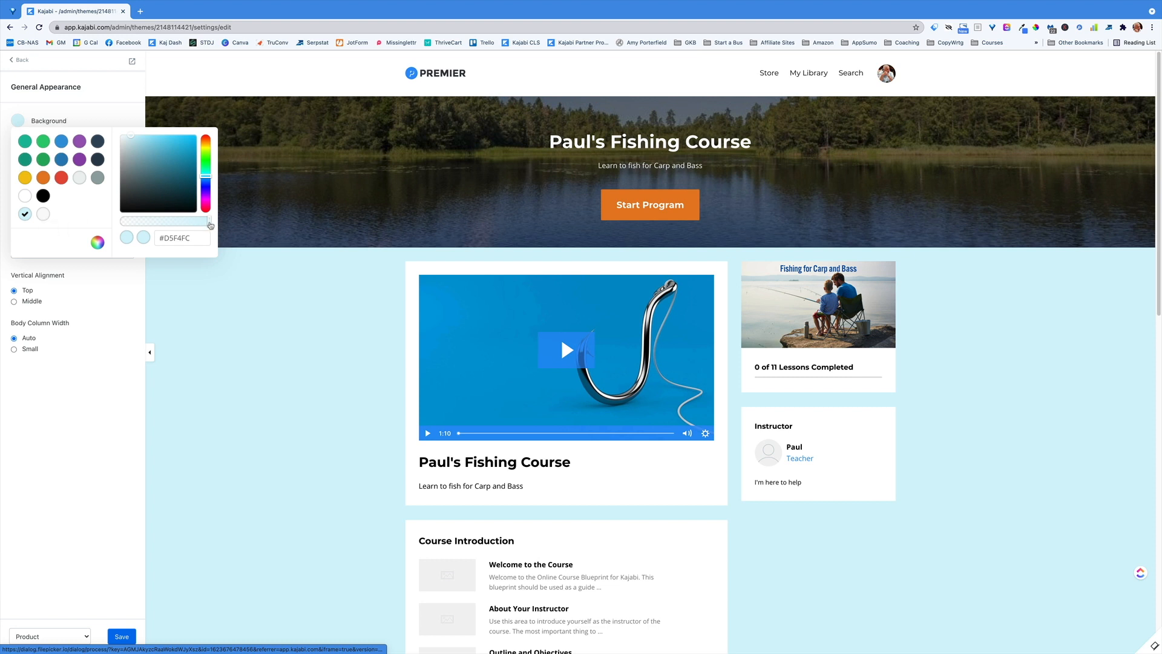
{"action": "left_click_drag", "start_coordinate": [209, 221], "coordinate": [118, 221]}
{"action": "left_click", "coordinate": [124, 637]}
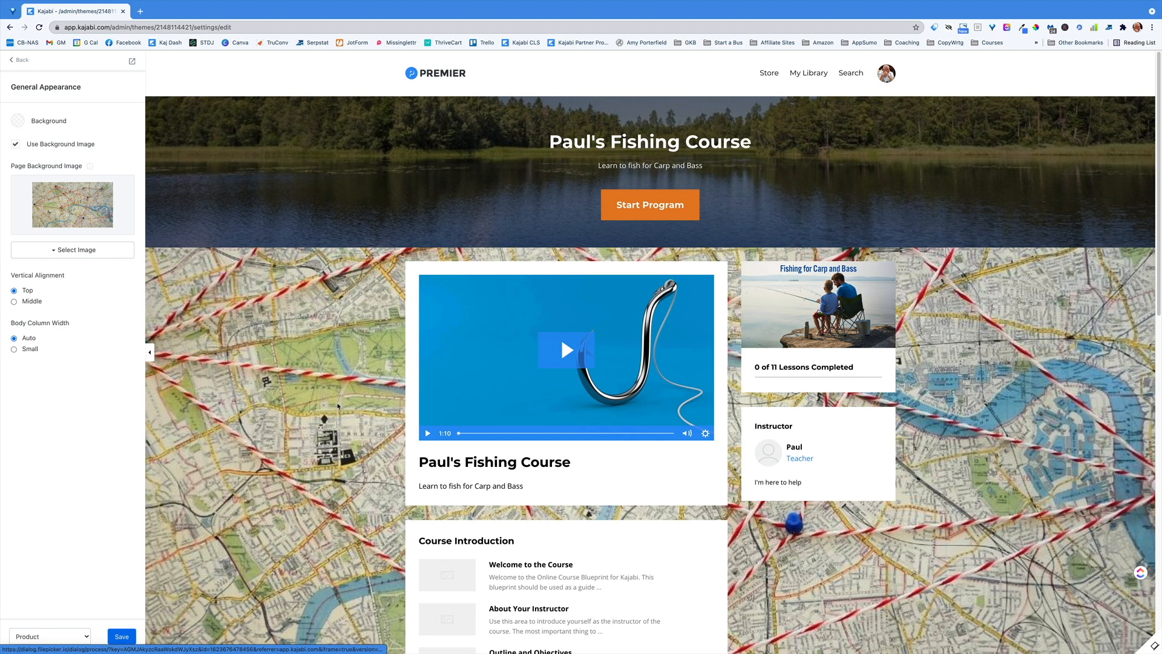
Try the dark blue #34495E swatch, then set the background color to black #000000 and save the theme
{"action": "left_click", "coordinate": [19, 123]}
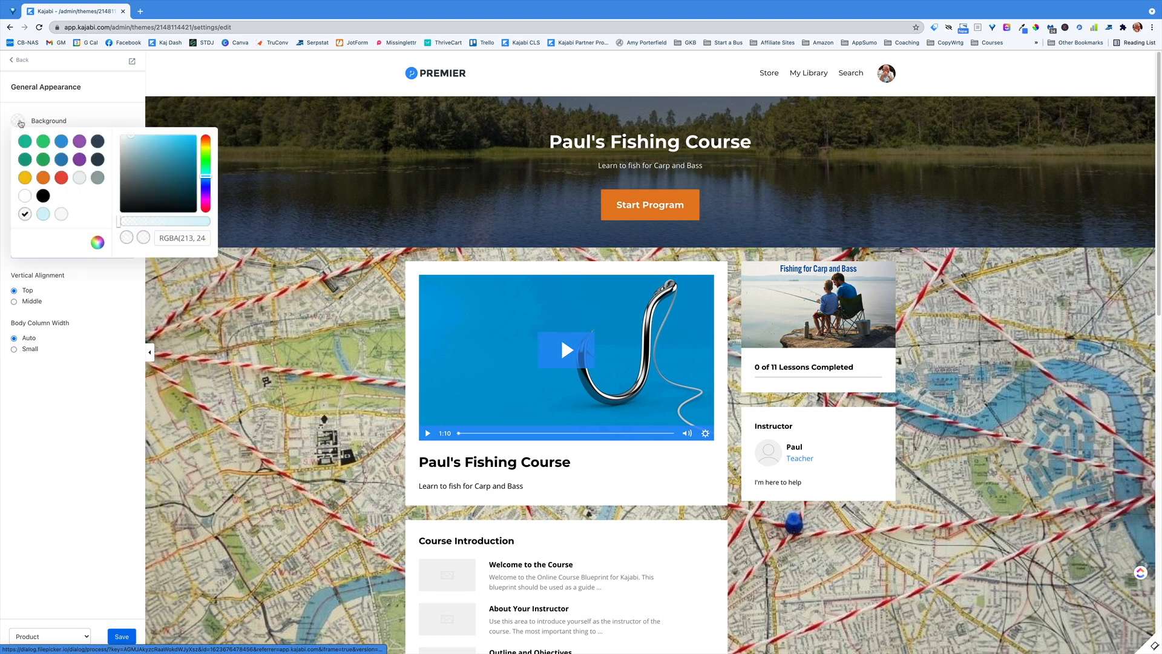
{"action": "left_click", "coordinate": [98, 143]}
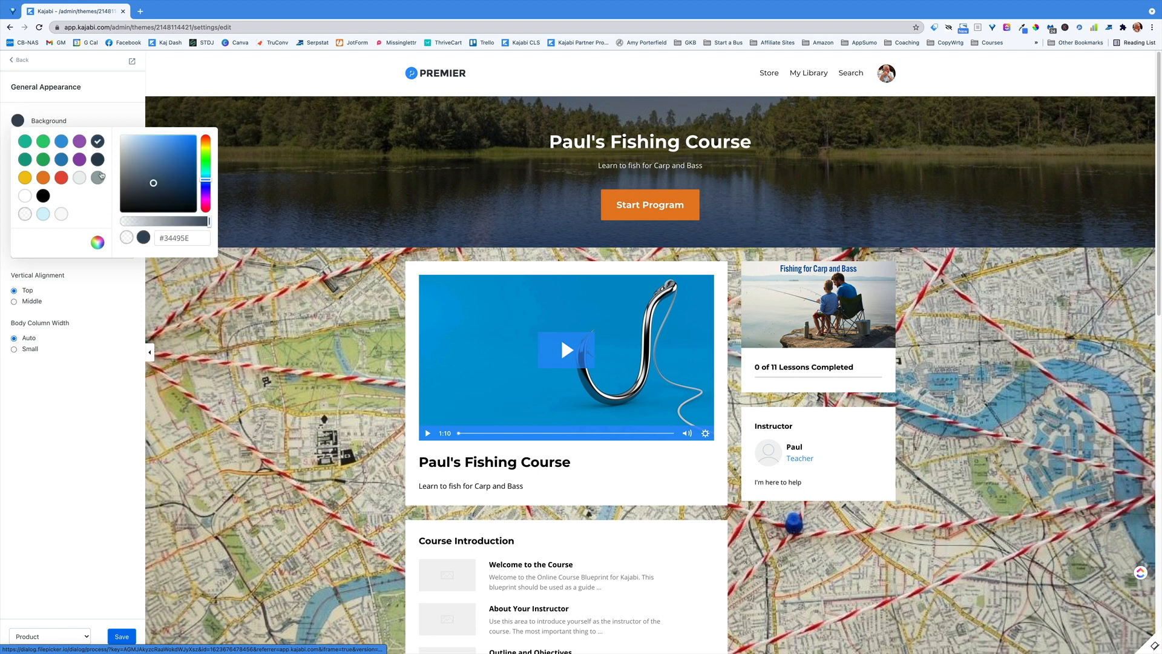
{"action": "left_click", "coordinate": [43, 196]}
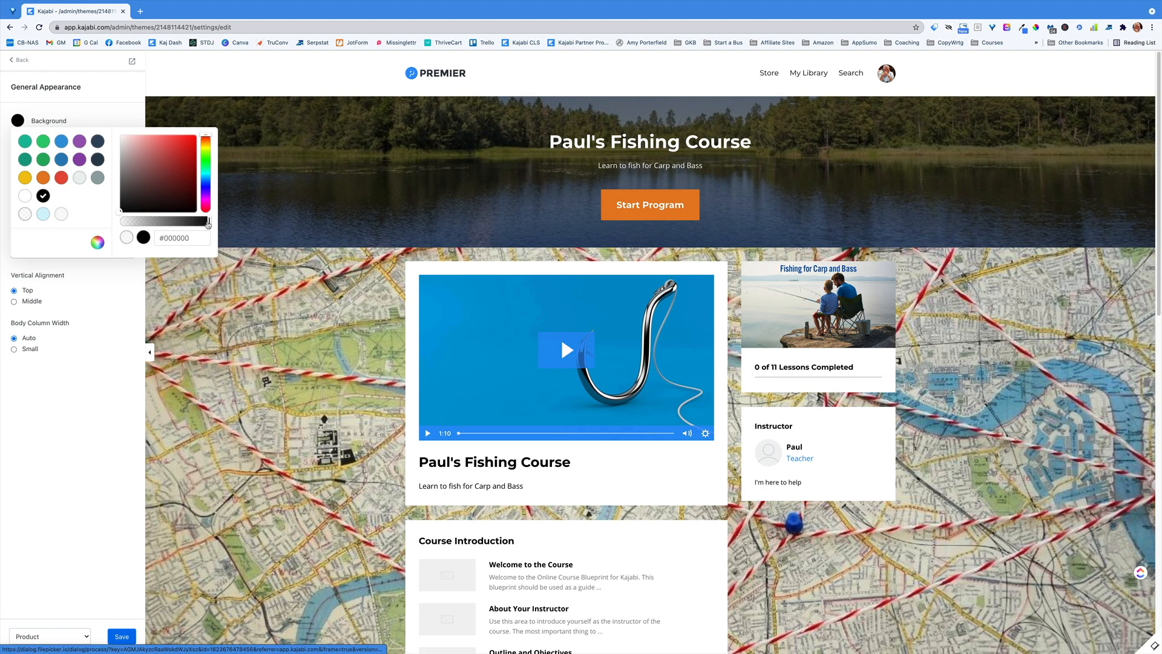
{"action": "left_click", "coordinate": [116, 636]}
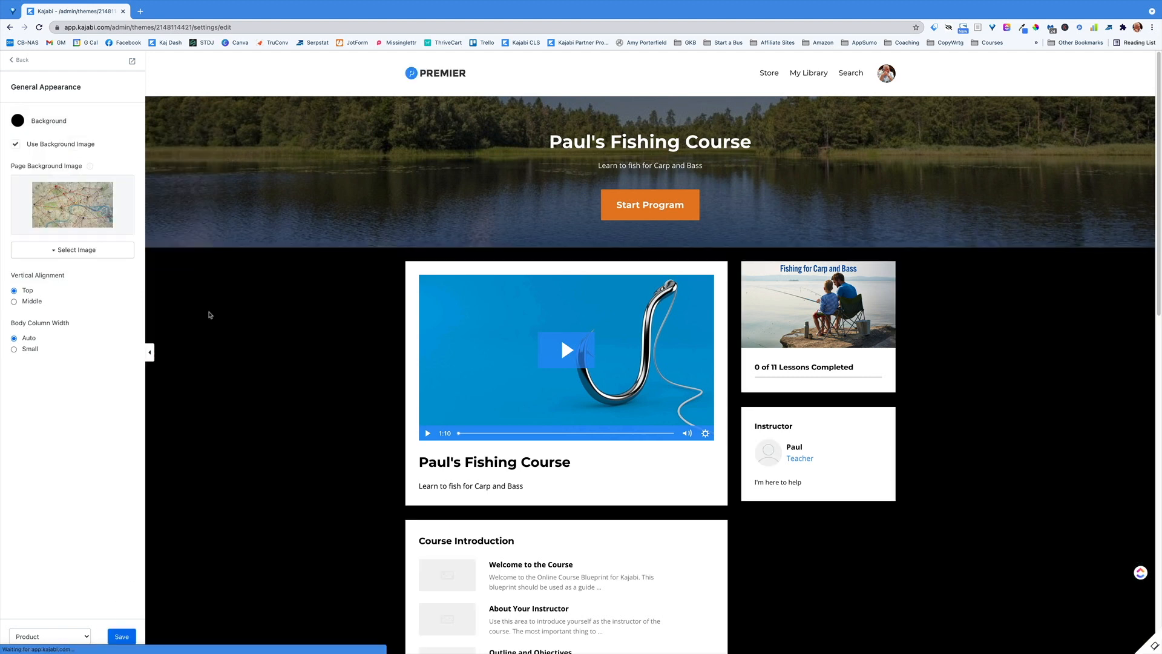
Reduce the black background color's opacity to about half and save the theme
{"action": "left_click", "coordinate": [19, 121]}
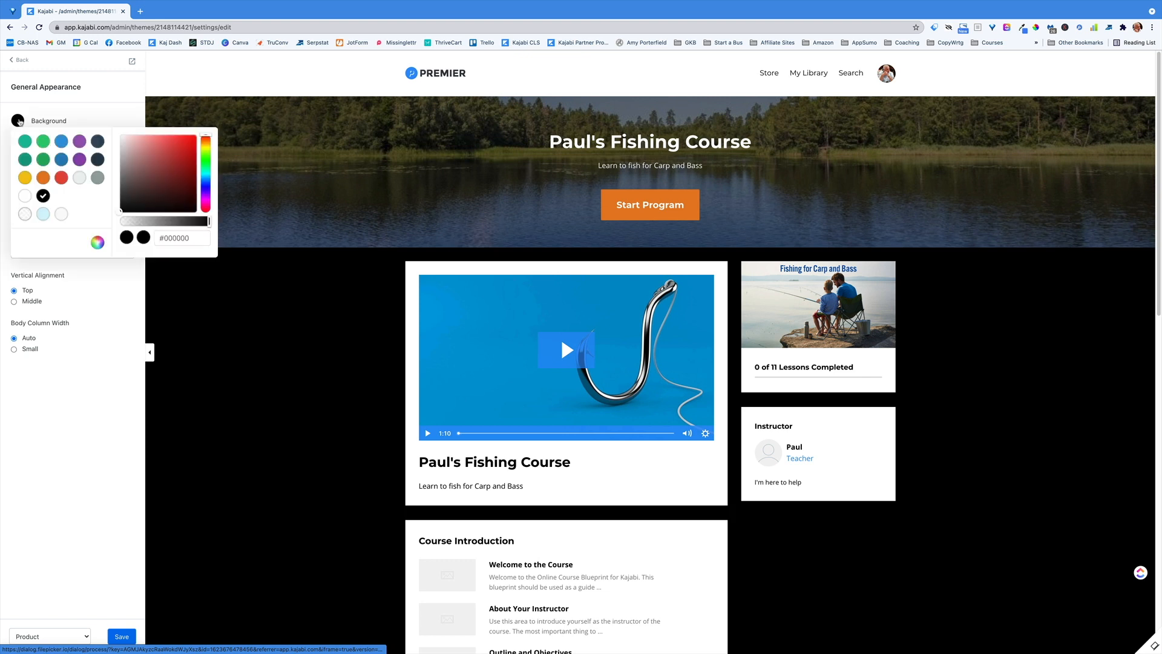
{"action": "left_click_drag", "start_coordinate": [210, 226], "coordinate": [166, 224]}
{"action": "left_click", "coordinate": [121, 636]}
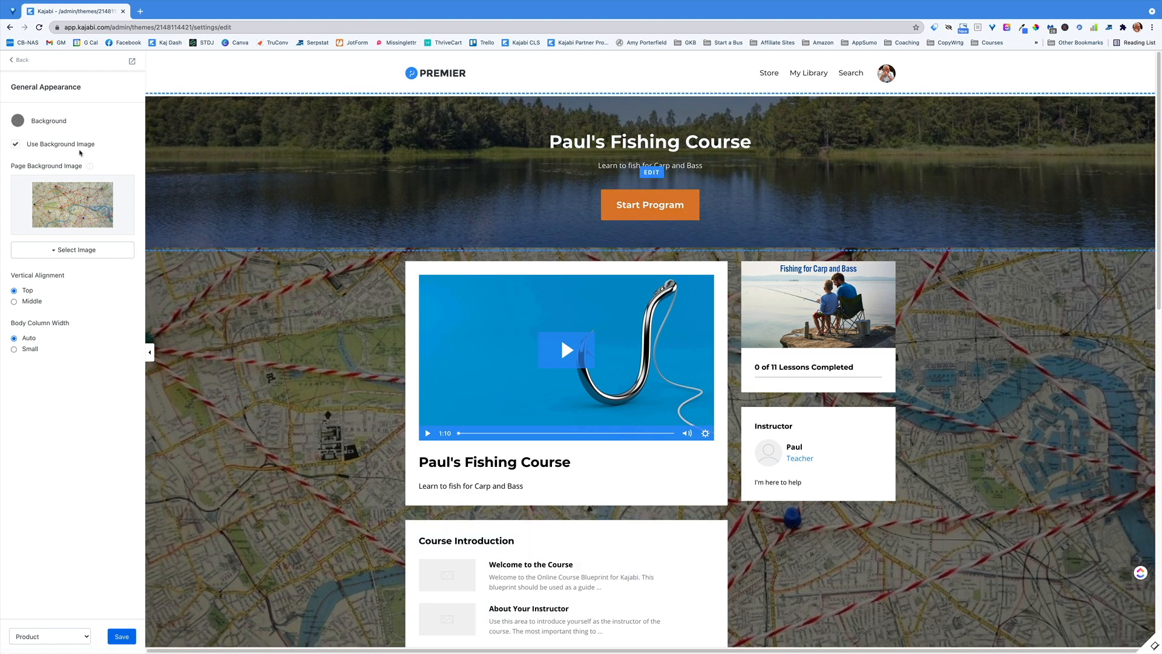
Raise the black background color's opacity slightly, check the course page preview, save the theme and leave General Appearance
{"action": "left_click", "coordinate": [18, 121]}
{"action": "left_click_drag", "start_coordinate": [164, 223], "coordinate": [176, 224]}
{"action": "left_click", "coordinate": [165, 527]}
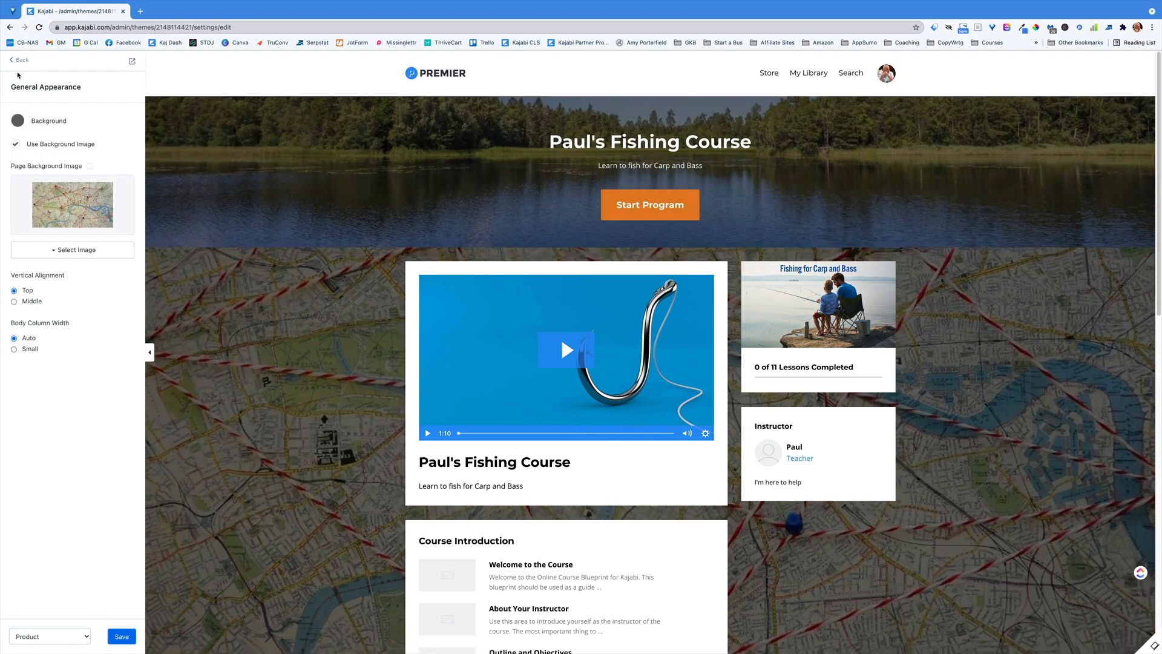
{"action": "scroll", "coordinate": [225, 482], "scroll_direction": "down", "scroll_amount": 12}
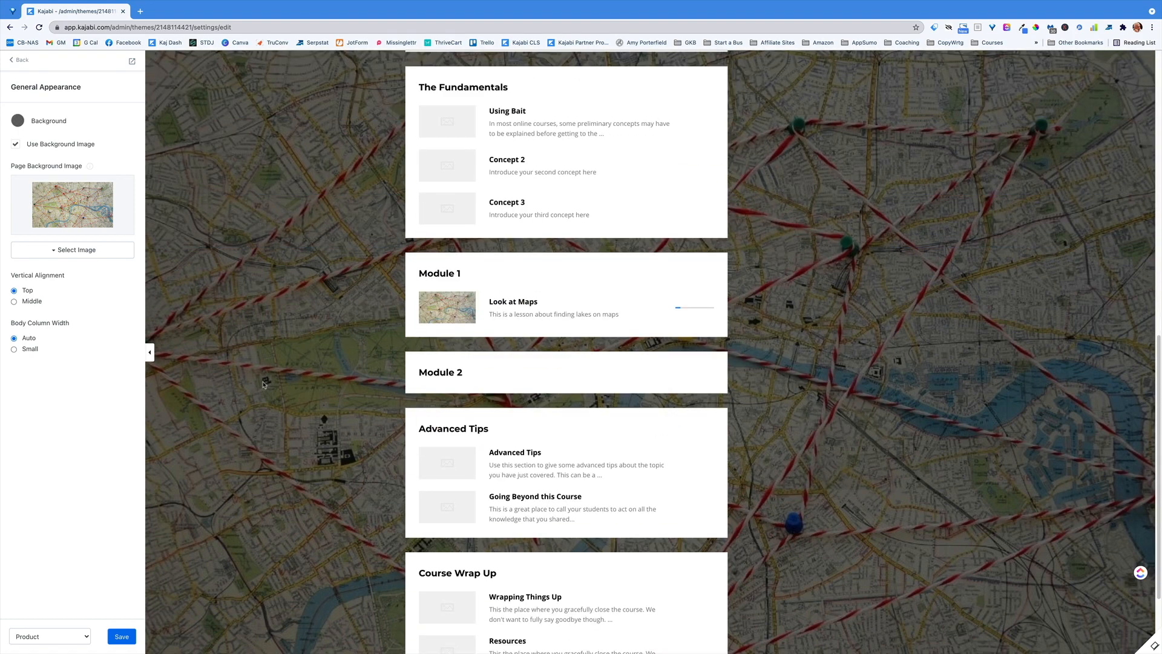
{"action": "scroll", "coordinate": [210, 424], "scroll_direction": "up", "scroll_amount": 7}
{"action": "left_click", "coordinate": [122, 636]}
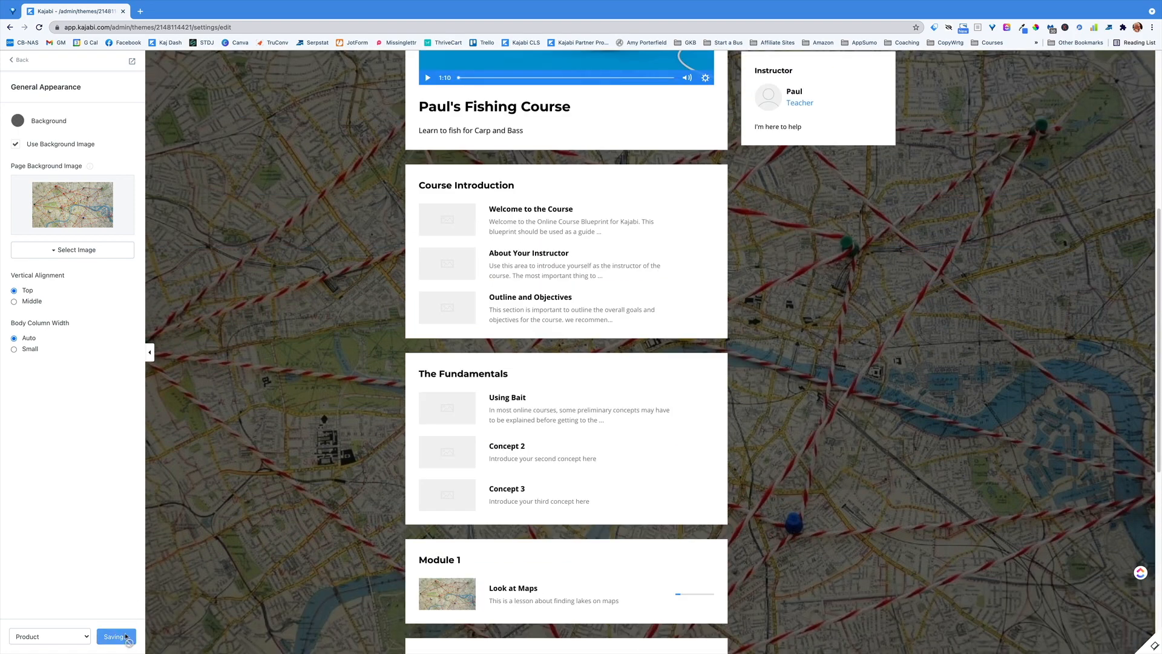
{"action": "left_click", "coordinate": [20, 60]}
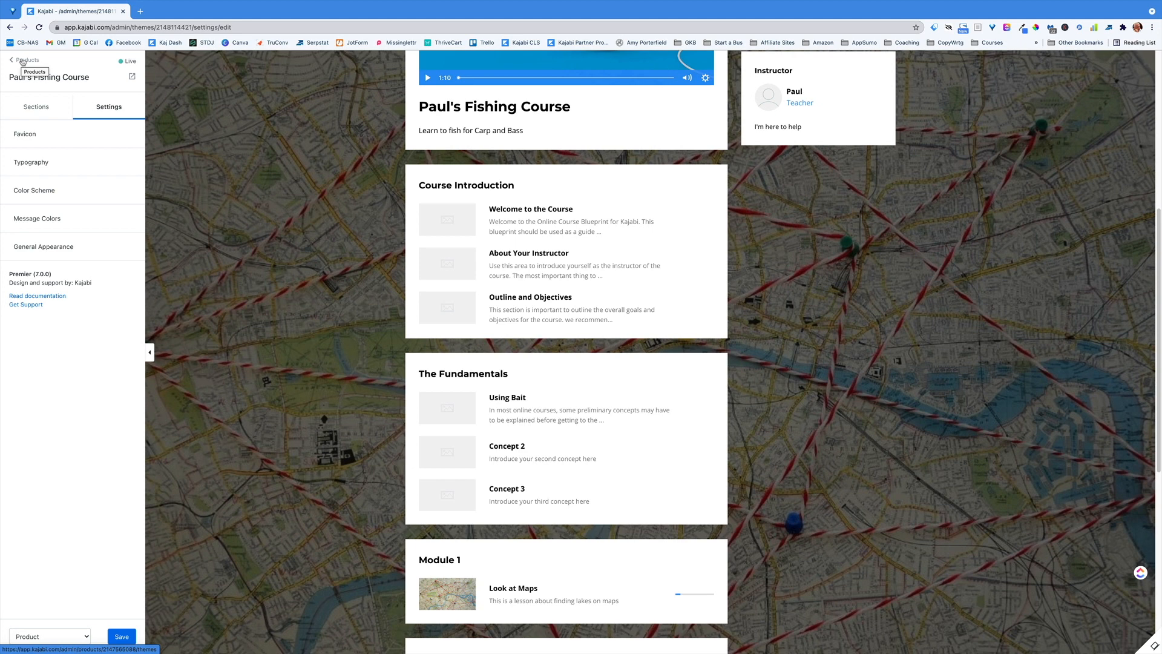